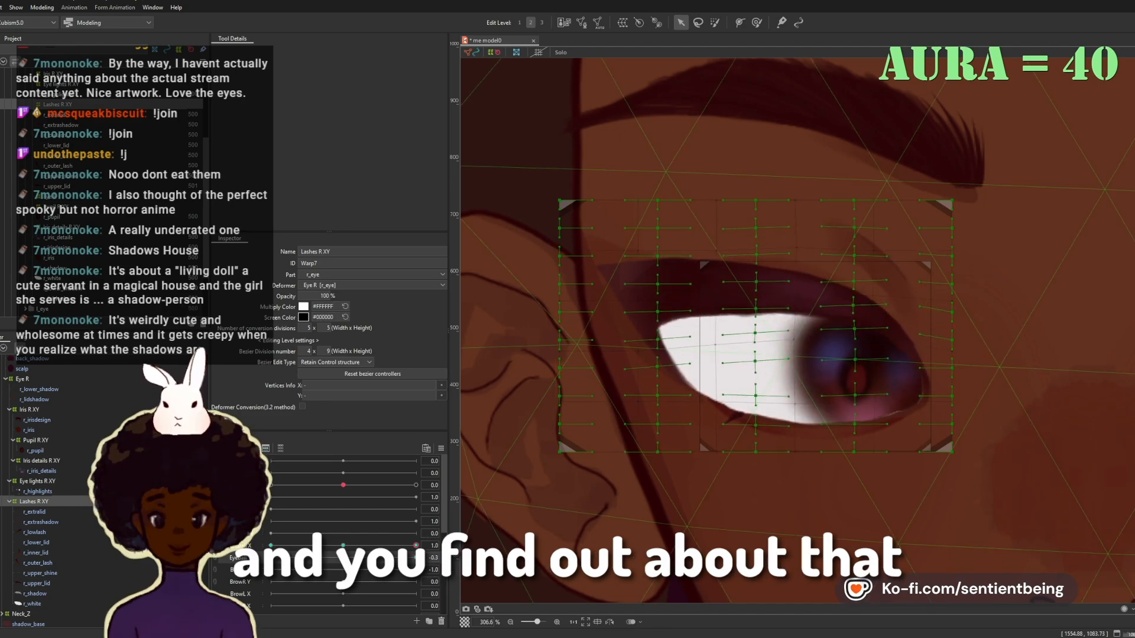
Step: Adjust the lower part of the Lashes R XY warp deformer's grid for an extreme eyeball pose
{"action": "mouse_move", "coordinate": [321, 558]}
{"action": "left_mouse_down"}
{"action": "mouse_move", "coordinate": [416, 557]}
{"action": "mouse_move", "coordinate": [344, 556]}
{"action": "left_mouse_up"}
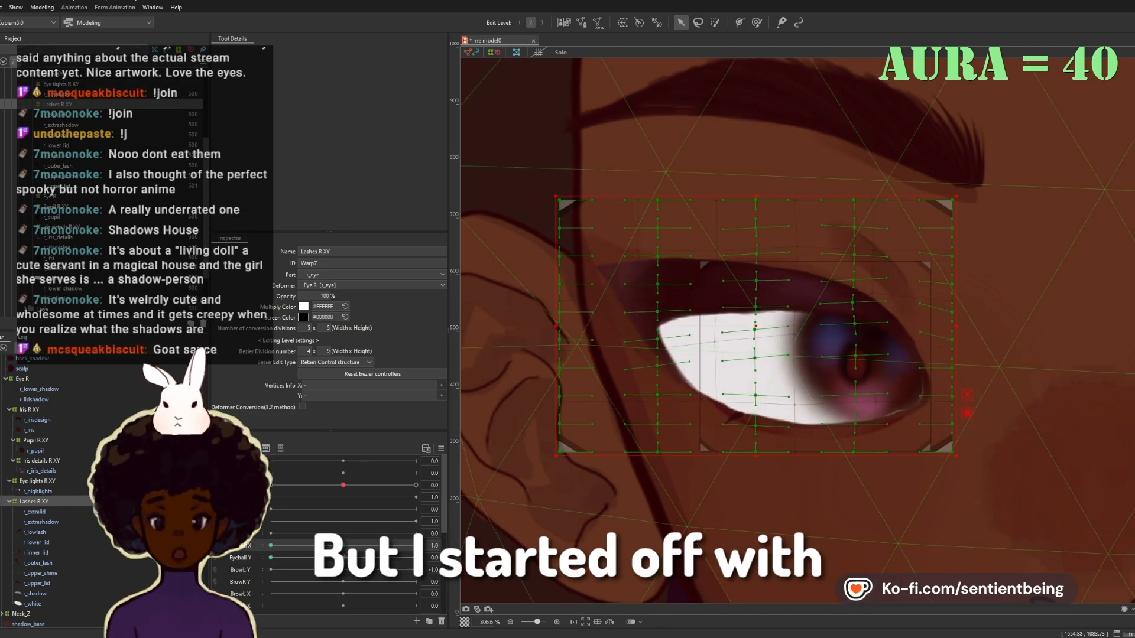
{"action": "mouse_move", "coordinate": [271, 558]}
{"action": "left_mouse_down"}
{"action": "mouse_move", "coordinate": [343, 558]}
{"action": "mouse_move", "coordinate": [271, 558]}
{"action": "left_mouse_up"}
{"action": "left_click_drag", "start_coordinate": [755, 442], "coordinate": [749, 425]}
{"action": "left_click", "coordinate": [343, 558]}
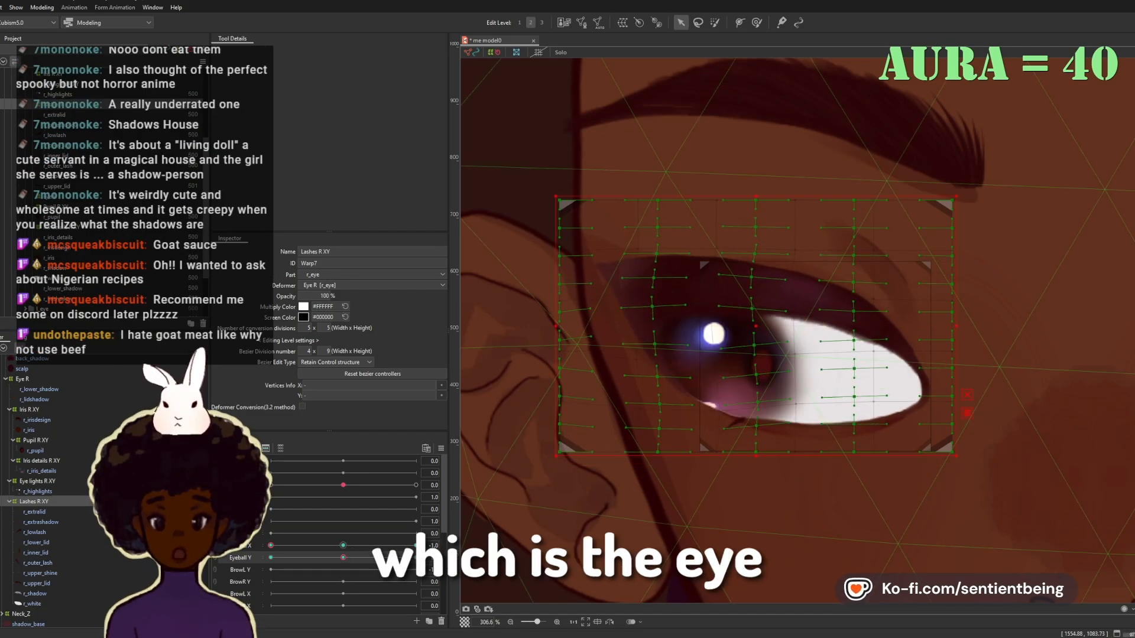
Step: Combine the Eyeball X and Eyeball Y parameters and check how the eye follows them
{"action": "left_click", "coordinate": [343, 545]}
{"action": "scroll", "coordinate": [885, 402], "scroll_direction": "down", "scroll_amount": 2}
{"action": "left_click", "coordinate": [416, 558]}
{"action": "left_click", "coordinate": [215, 546]}
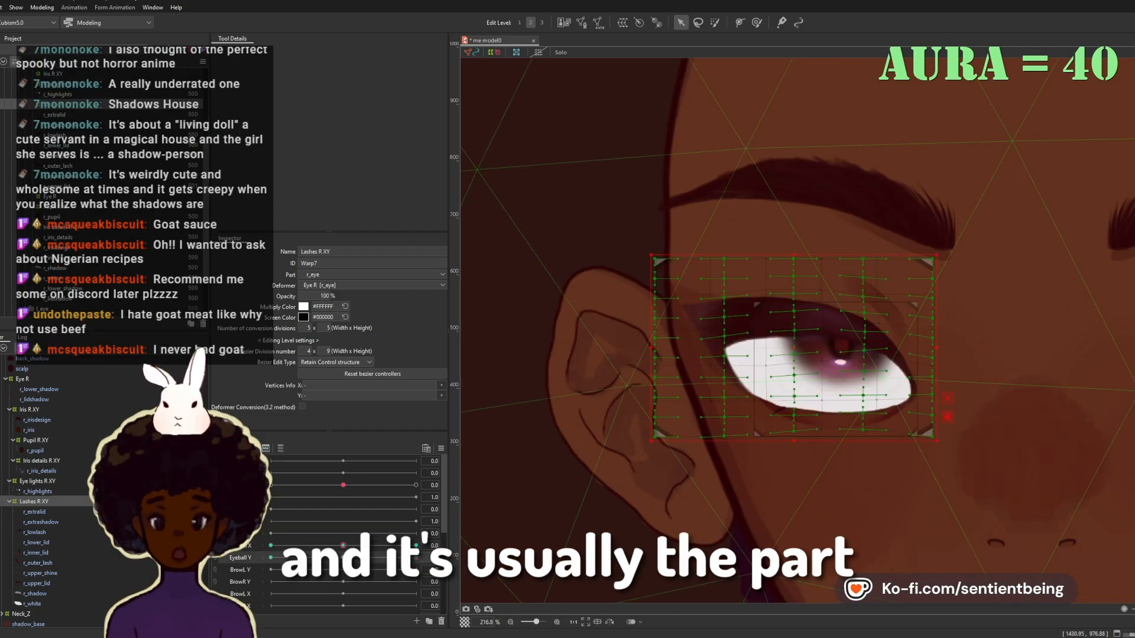
{"action": "left_click_drag", "start_coordinate": [343, 544], "coordinate": [416, 544]}
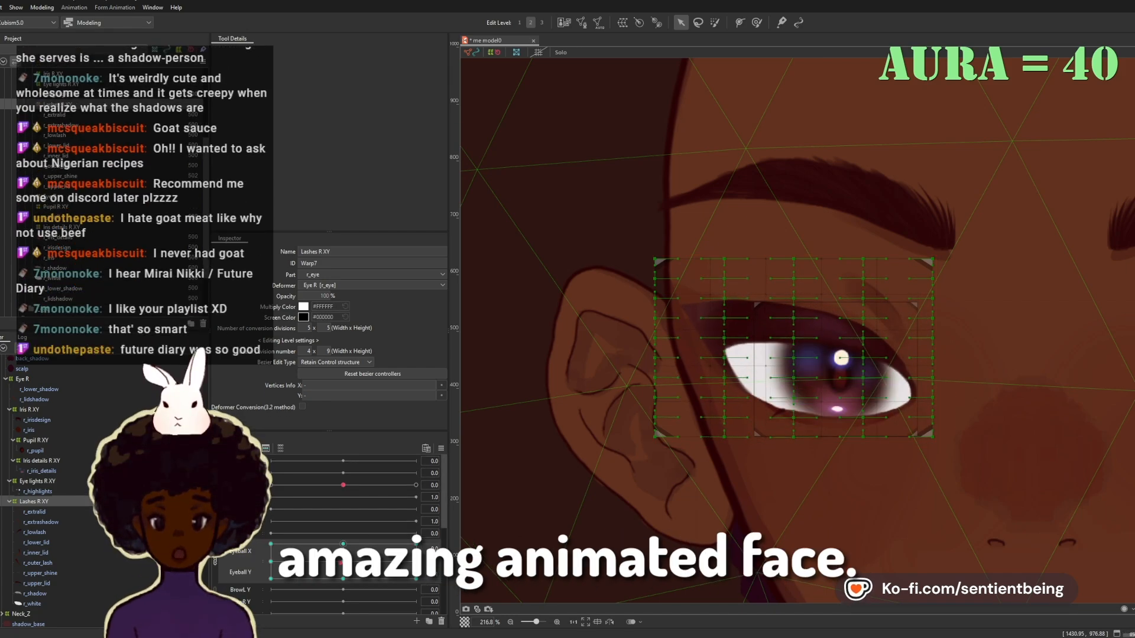
{"action": "mouse_move", "coordinate": [342, 562]}
{"action": "left_mouse_down"}
{"action": "mouse_move", "coordinate": [416, 544]}
{"action": "mouse_move", "coordinate": [342, 561]}
{"action": "left_mouse_up"}
{"action": "scroll", "coordinate": [619, 392], "scroll_direction": "down", "scroll_amount": 6}
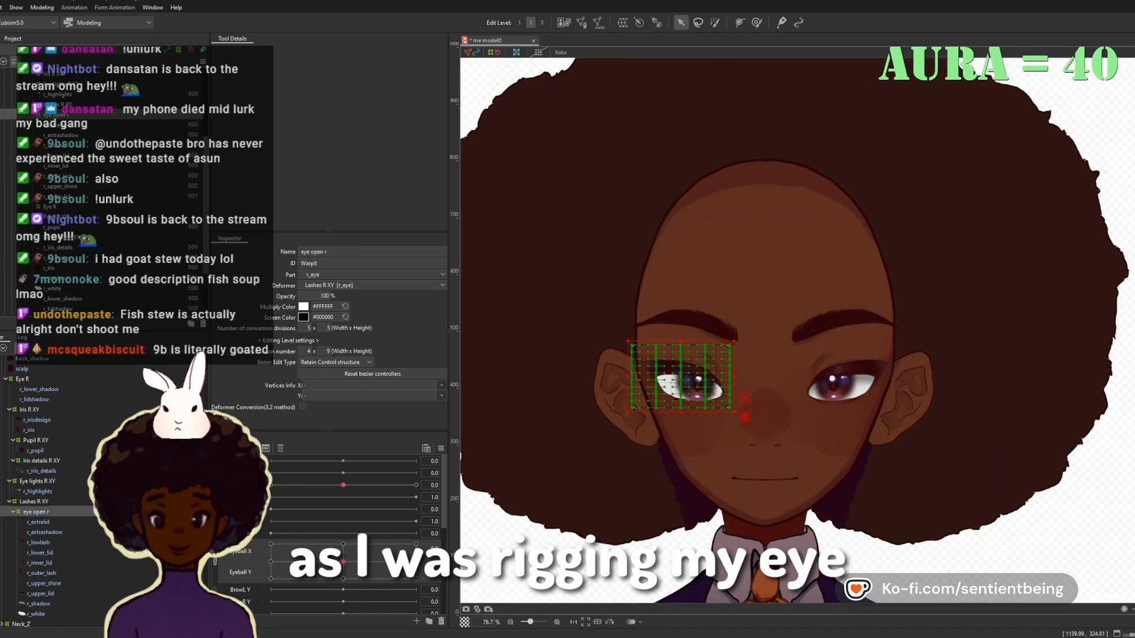
Step: Delete the eye open r warp deformer while keeping the lash parts under Lashes R XY
{"action": "scroll", "coordinate": [686, 378], "scroll_direction": "up", "scroll_amount": 8}
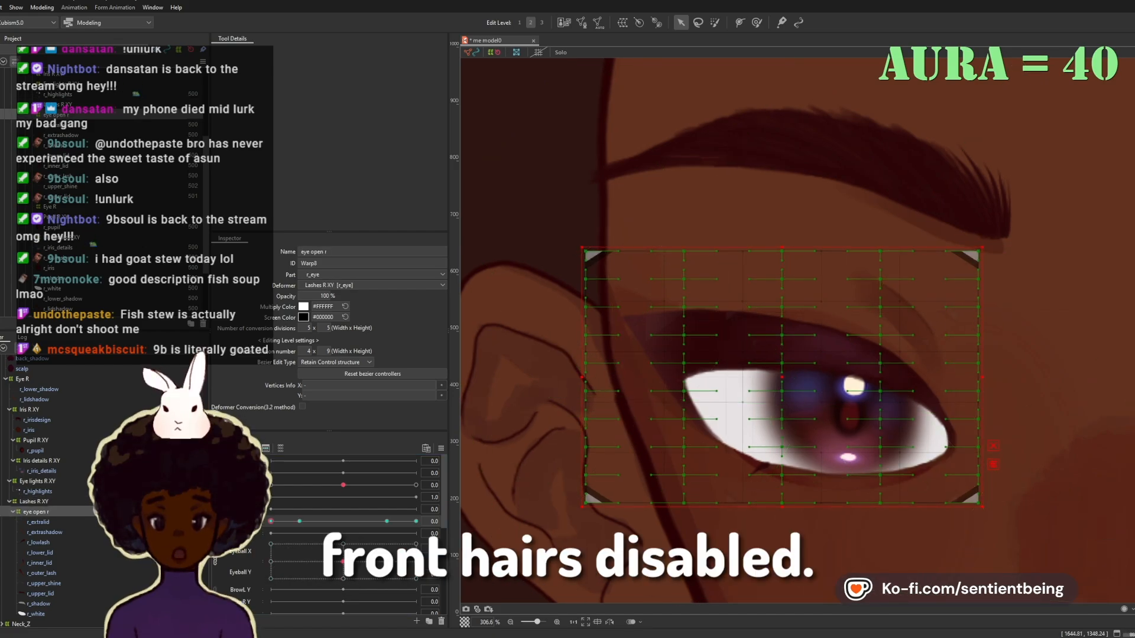
{"action": "left_click_drag", "start_coordinate": [782, 377], "coordinate": [730, 351]}
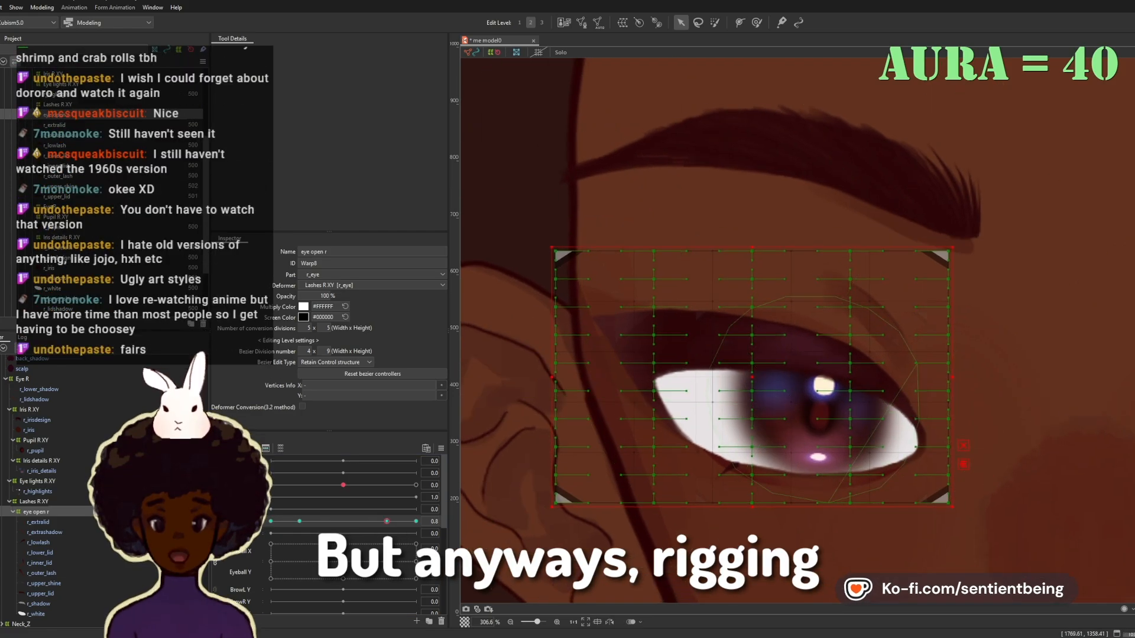
{"action": "left_click", "coordinate": [38, 522]}
{"action": "left_click", "coordinate": [36, 511]}
{"action": "key", "text": "Delete"}
Step: Set a deform path on r_upper_lid and bend the lid down into a closed-eye curve at value 0
{"action": "left_click", "coordinate": [786, 340]}
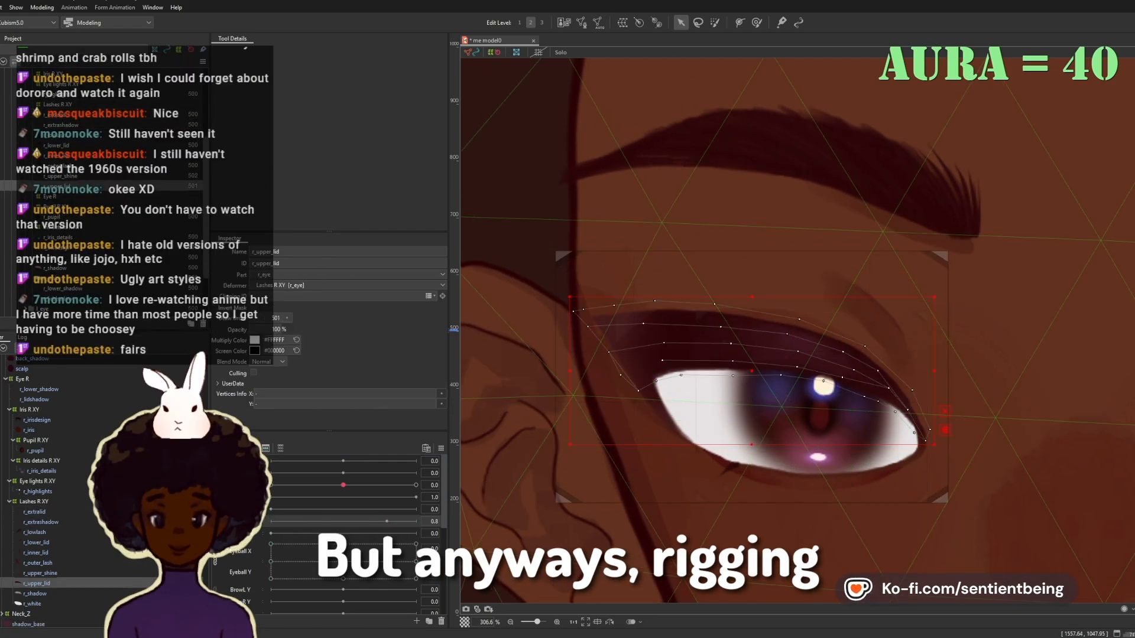
{"action": "scroll", "coordinate": [824, 455], "scroll_direction": "up", "scroll_amount": 2}
{"action": "left_click", "coordinate": [600, 405]}
{"action": "left_click", "coordinate": [897, 243]}
{"action": "left_click", "coordinate": [32, 605], "text": "shift"}
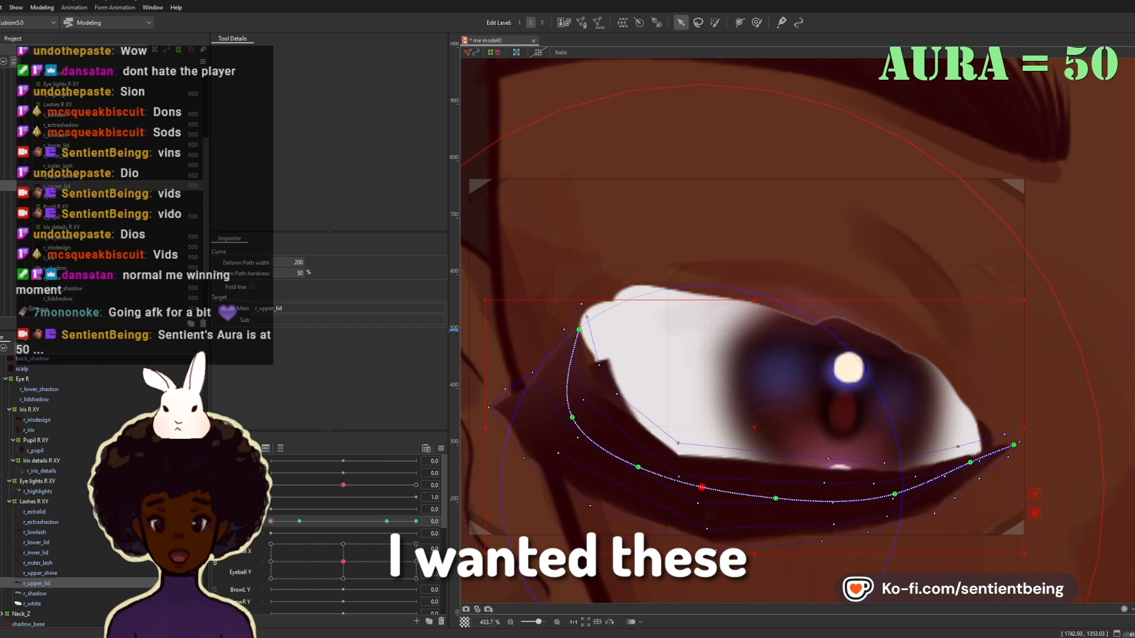
{"action": "scroll", "coordinate": [686, 74], "scroll_direction": "down", "scroll_amount": 2}
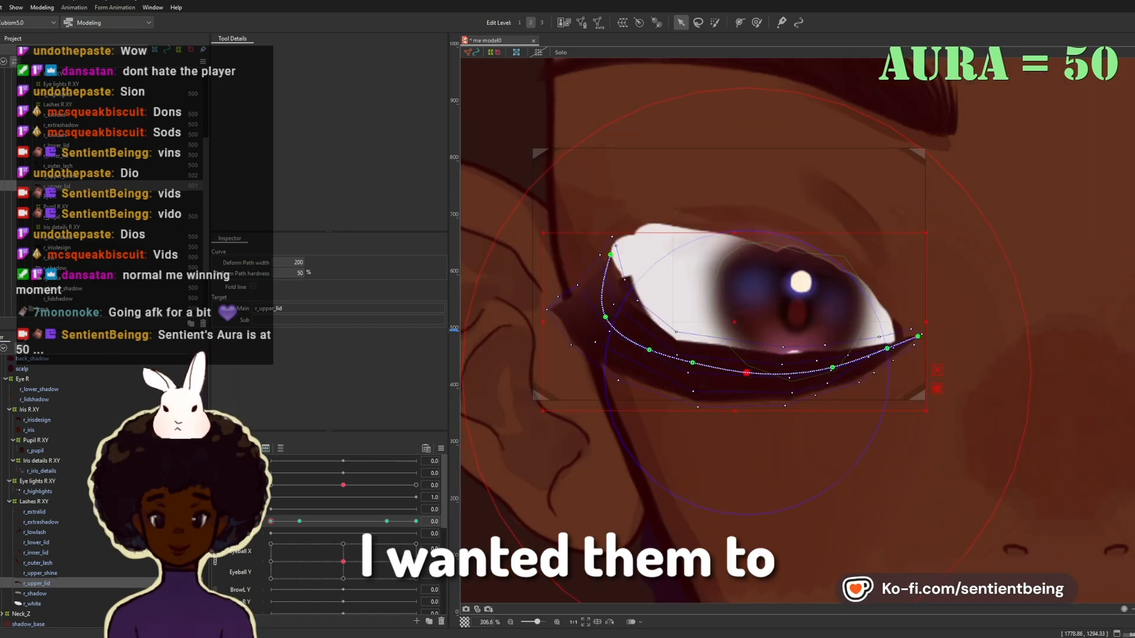
Step: Outline r_white with deform path points and squash the eye white into the closed upper lid
{"action": "left_click", "coordinate": [668, 283]}
{"action": "left_click", "coordinate": [740, 22]}
{"action": "left_click", "coordinate": [649, 221]}
{"action": "left_click", "coordinate": [719, 224]}
{"action": "left_click", "coordinate": [805, 245]}
{"action": "left_click", "coordinate": [874, 285]}
{"action": "left_click", "coordinate": [908, 341]}
{"action": "left_click", "coordinate": [819, 358]}
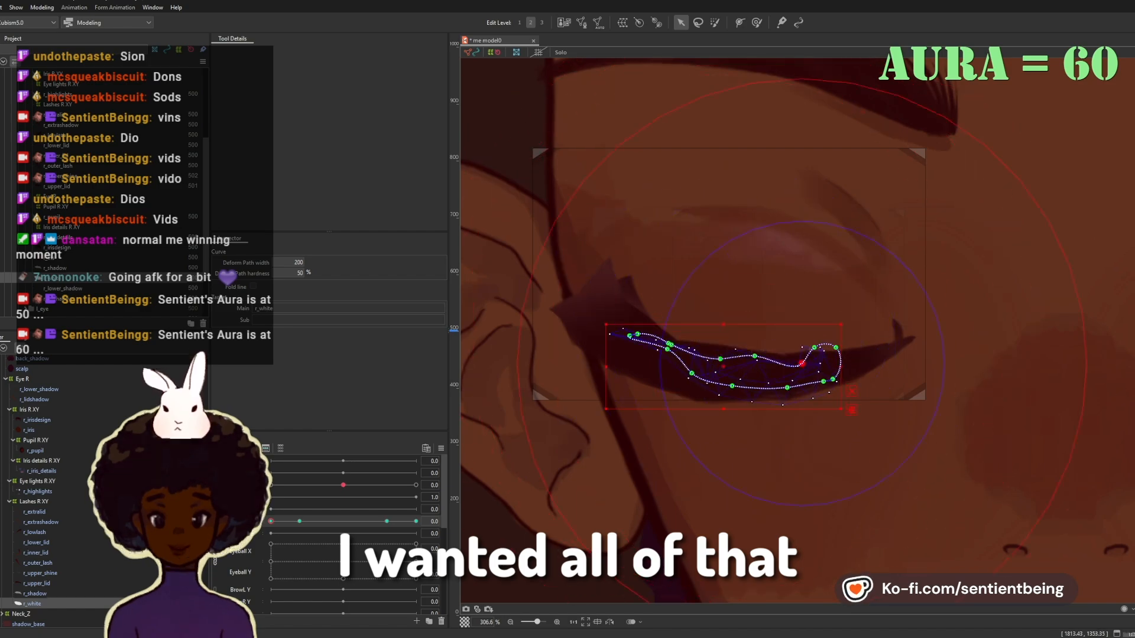
Step: Set three deform path points on r_outer_lash and shift them outward along the closed lid
{"action": "left_click", "coordinate": [641, 311]}
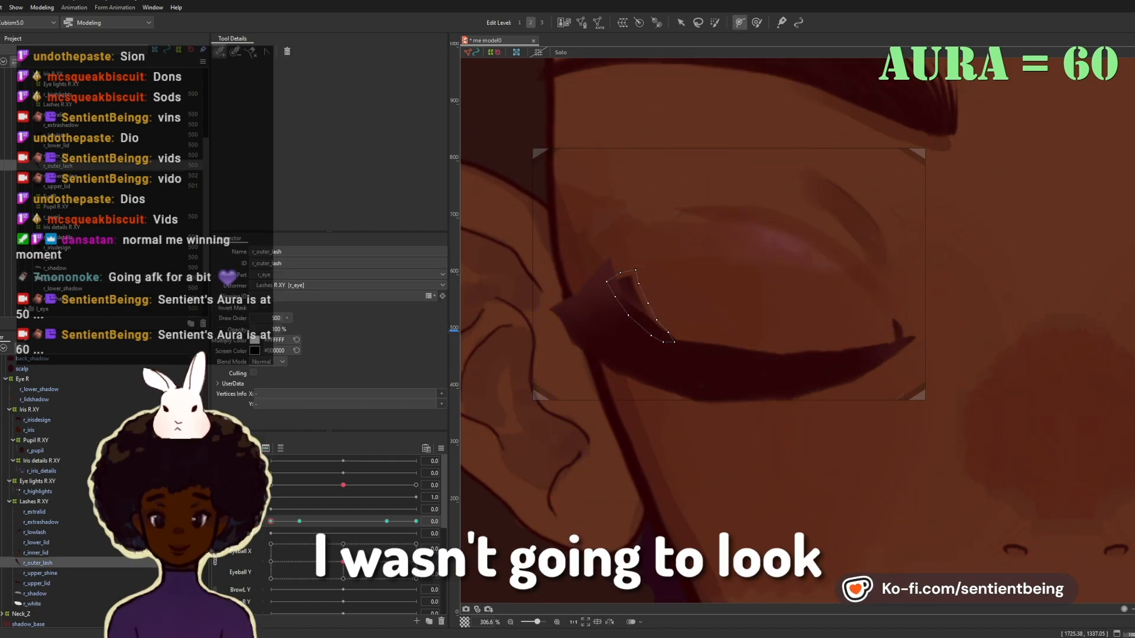
{"action": "left_click", "coordinate": [625, 272]}
{"action": "left_click_drag", "start_coordinate": [624, 272], "coordinate": [606, 271]}
{"action": "left_click_drag", "start_coordinate": [642, 312], "coordinate": [628, 320]}
{"action": "left_click_drag", "start_coordinate": [675, 342], "coordinate": [674, 347]}
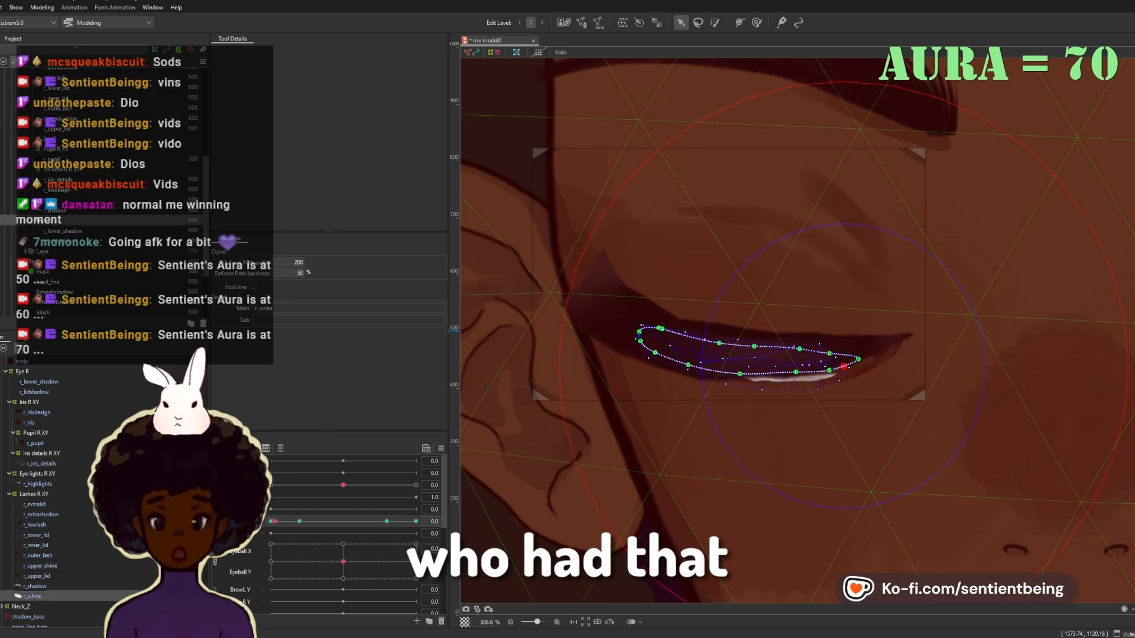
Step: Refine the r_white path points so the eye white stays beneath the closed lid, and check the blink
{"action": "left_click_drag", "start_coordinate": [920, 339], "coordinate": [898, 339]}
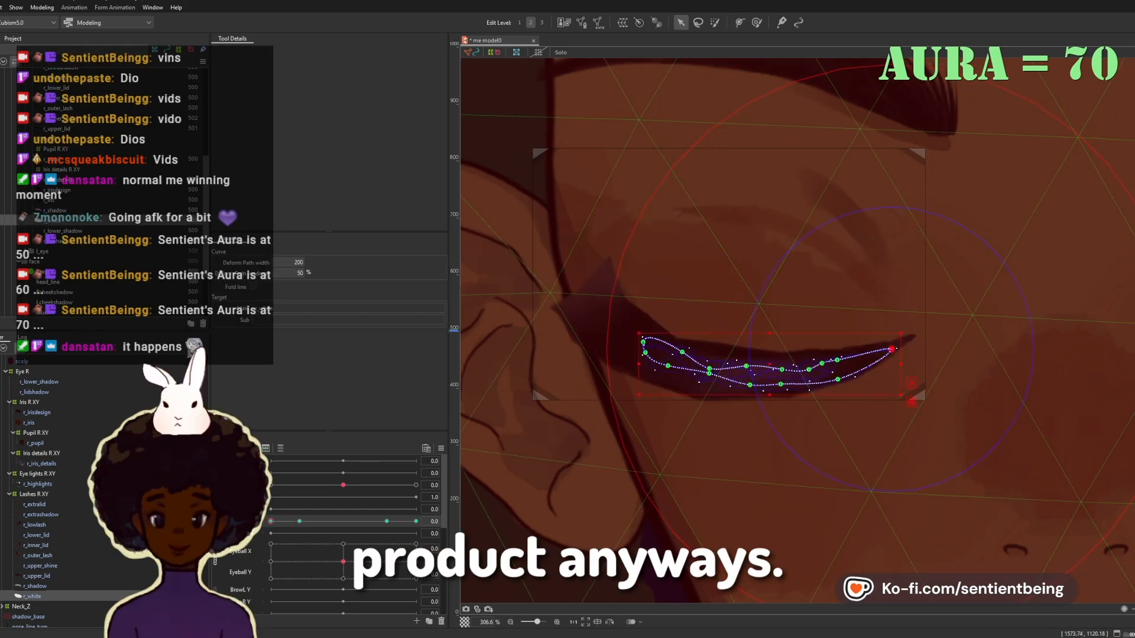
{"action": "left_click_drag", "start_coordinate": [899, 342], "coordinate": [908, 339]}
{"action": "left_click_drag", "start_coordinate": [808, 369], "coordinate": [874, 349]}
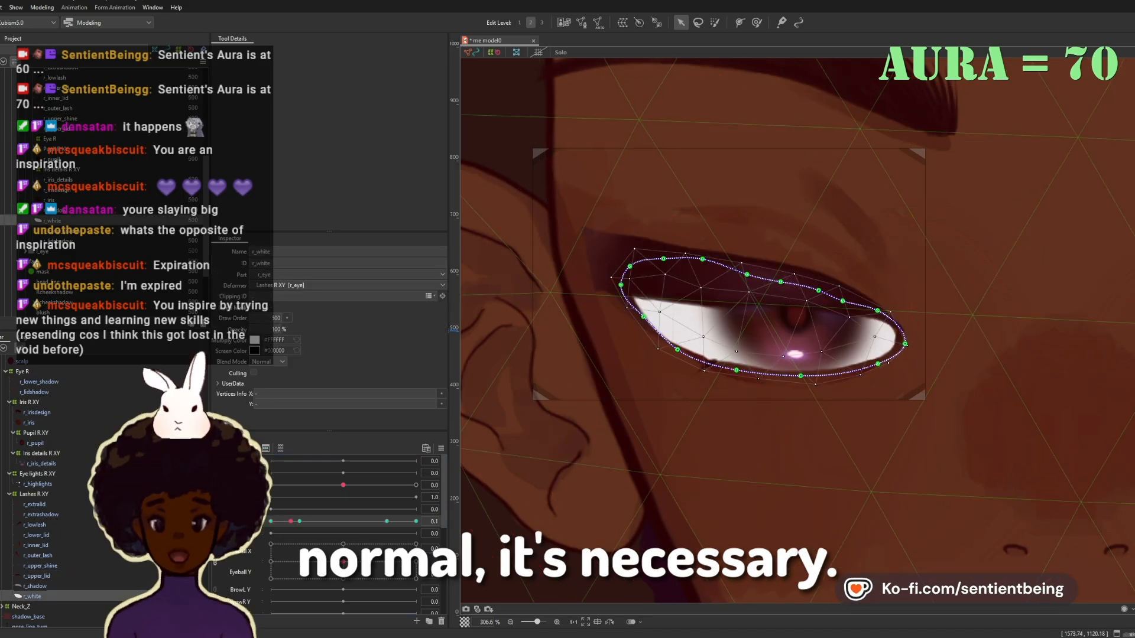
{"action": "left_click_drag", "start_coordinate": [300, 522], "coordinate": [275, 521]}
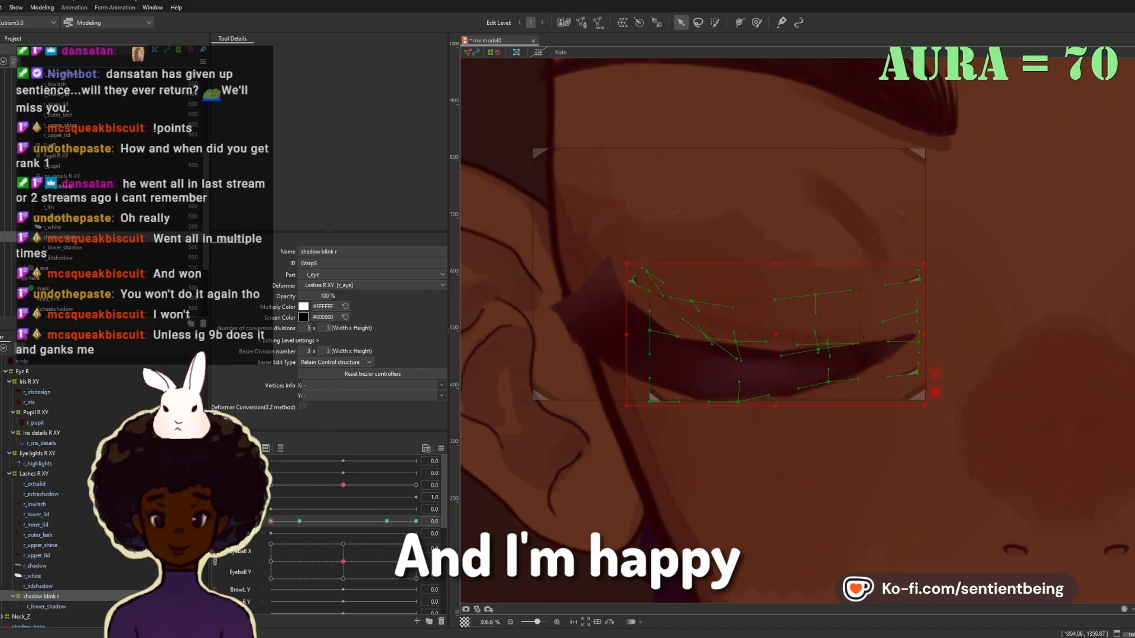
Step: Lower the middle of r_upper_lid at eye opening 0.2 and extend its outer corner at 0
{"action": "left_click_drag", "start_coordinate": [271, 522], "coordinate": [299, 522]}
{"action": "left_click", "coordinate": [710, 242]}
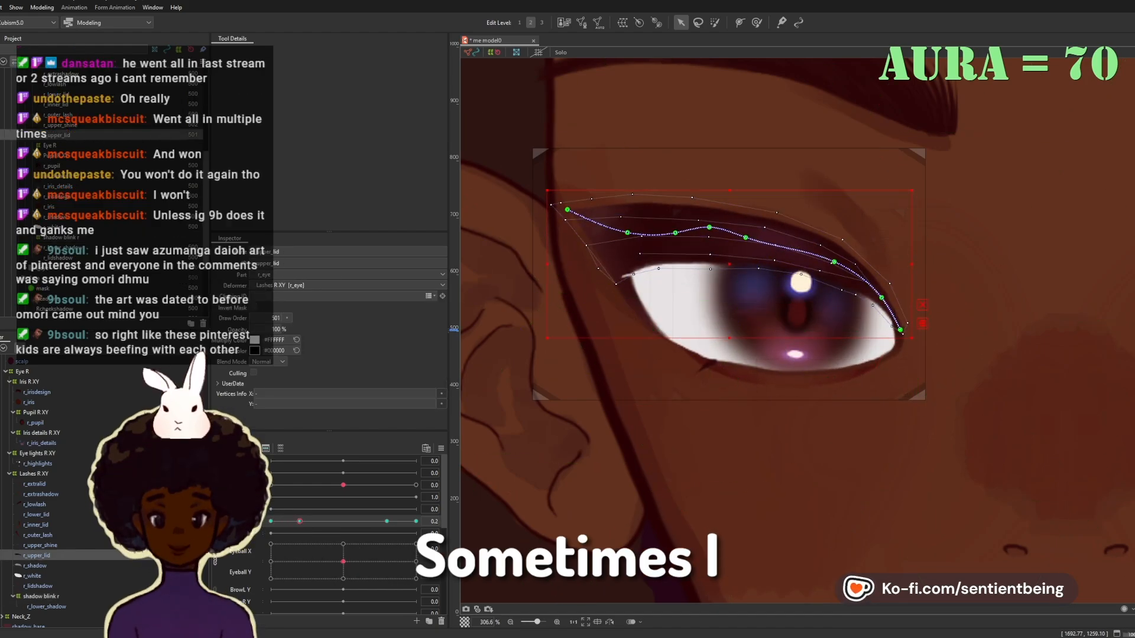
{"action": "left_click_drag", "start_coordinate": [708, 229], "coordinate": [706, 257]}
{"action": "mouse_move", "coordinate": [271, 521]}
{"action": "left_mouse_down"}
{"action": "mouse_move", "coordinate": [300, 521]}
{"action": "mouse_move", "coordinate": [271, 521]}
{"action": "left_mouse_up"}
{"action": "left_click_drag", "start_coordinate": [534, 264], "coordinate": [522, 276]}
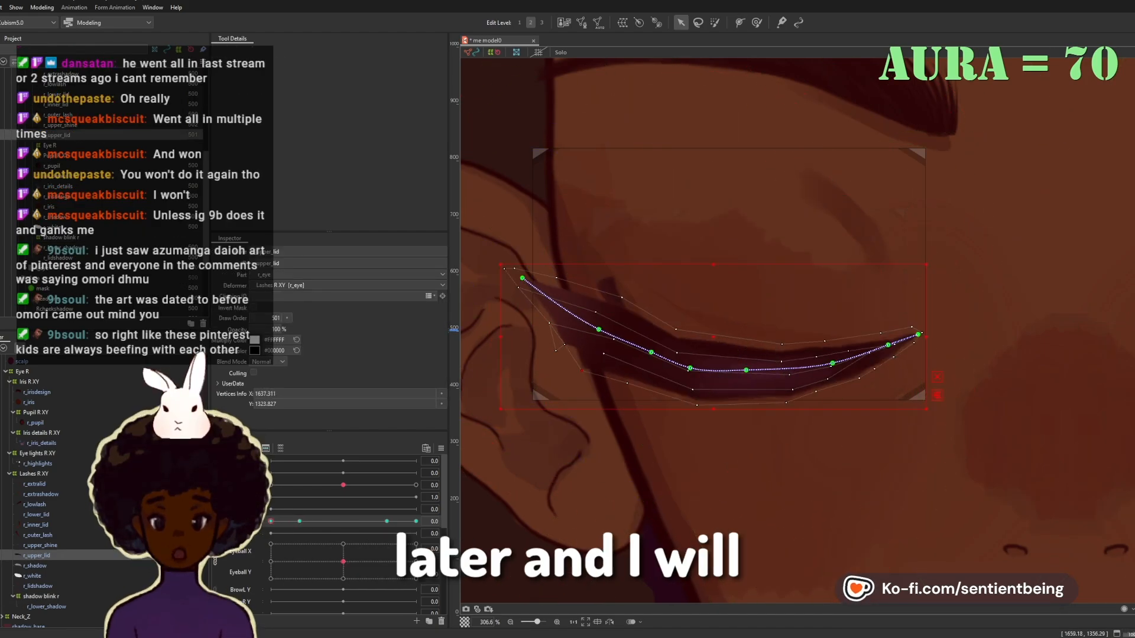
Step: Smooth the closed r_upper_lid curve by adjusting its upper edge and pulling its outer corner inward
{"action": "left_click_drag", "start_coordinate": [271, 521], "coordinate": [304, 521]}
{"action": "key", "text": "ctrl+e"}
{"action": "key", "text": "ctrl+e"}
{"action": "left_click_drag", "start_coordinate": [622, 299], "coordinate": [616, 307]}
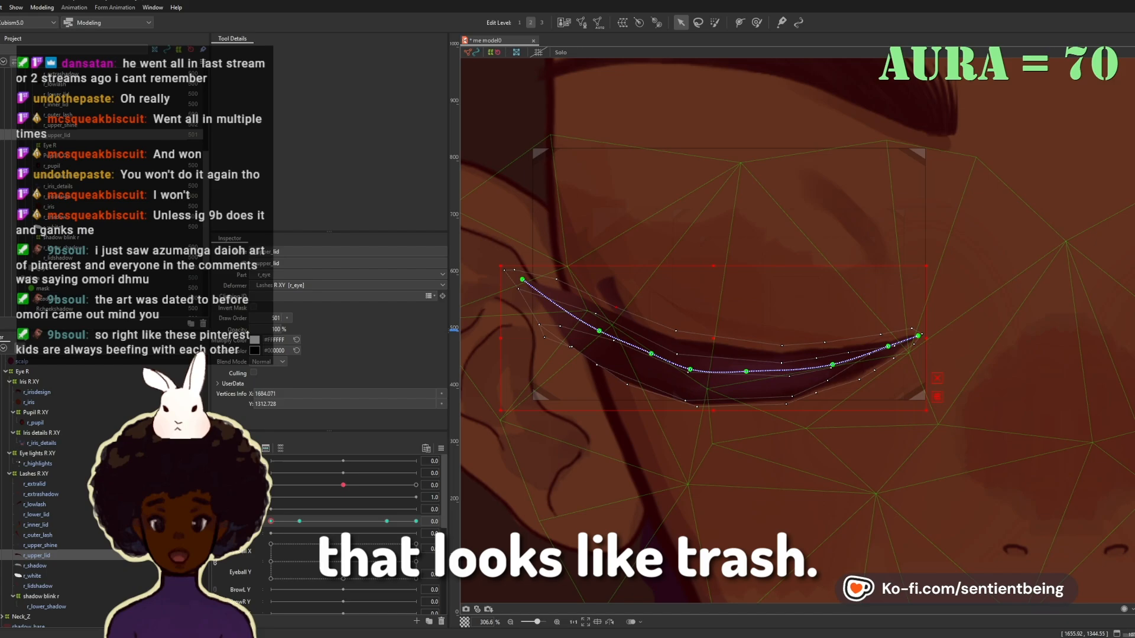
{"action": "mouse_move", "coordinate": [271, 521]}
{"action": "left_mouse_down"}
{"action": "mouse_move", "coordinate": [416, 522]}
{"action": "mouse_move", "coordinate": [271, 521]}
{"action": "left_mouse_up"}
{"action": "left_click_drag", "start_coordinate": [524, 282], "coordinate": [554, 292]}
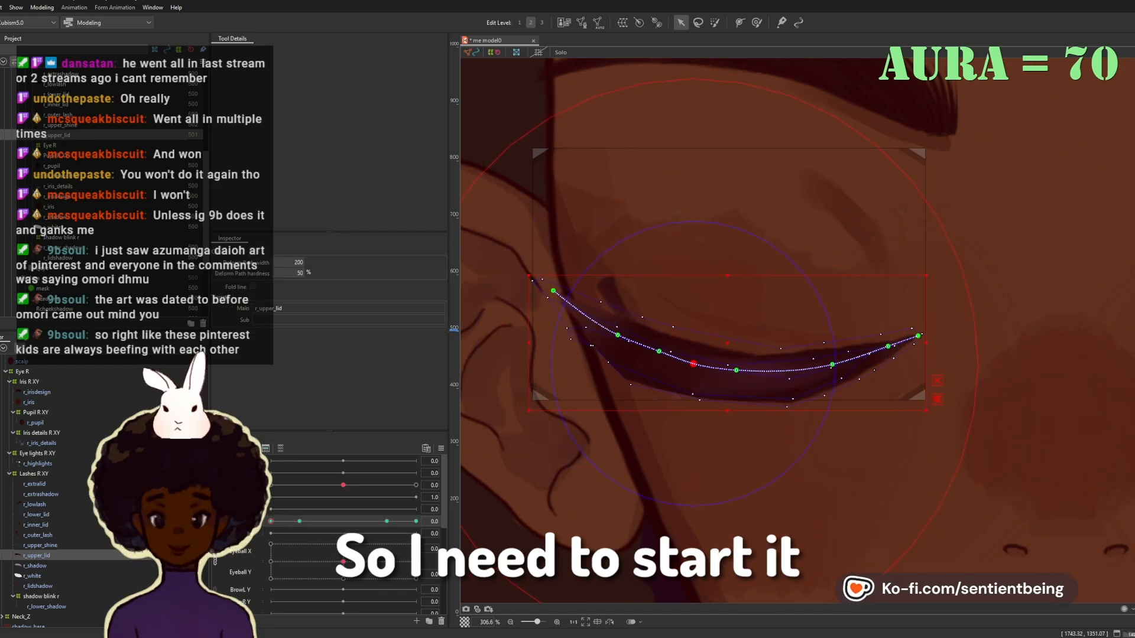
{"action": "left_click", "coordinate": [710, 360]}
{"action": "left_click", "coordinate": [710, 361]}
Step: Place four deform path points along r_lidshadow and curve it to follow the closed lid
{"action": "left_click", "coordinate": [649, 330]}
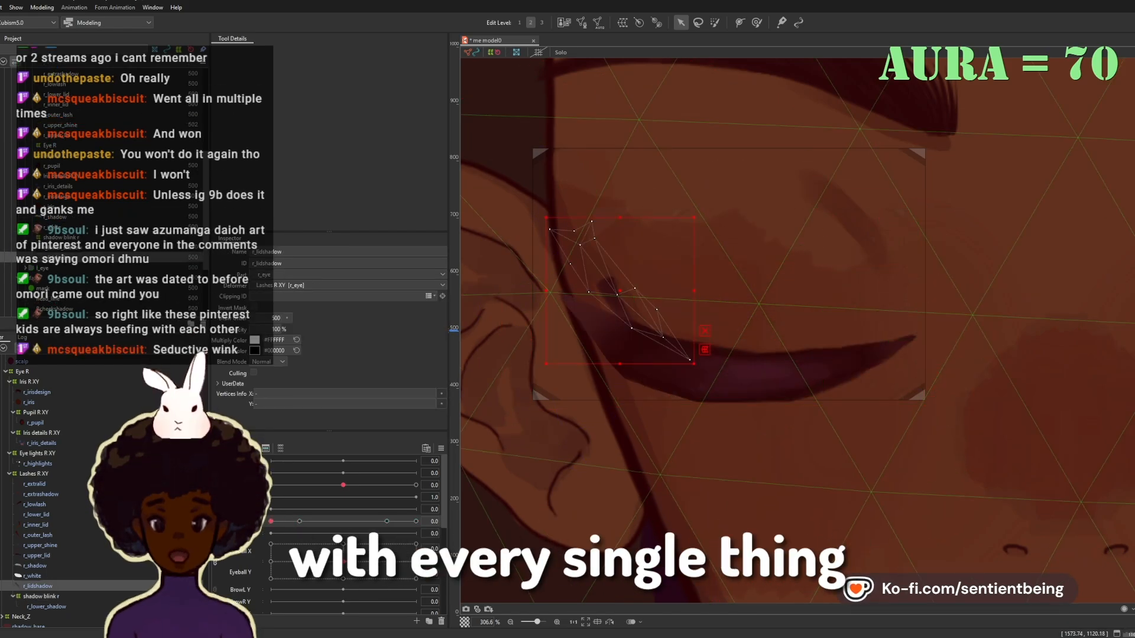
{"action": "left_click", "coordinate": [849, 219]}
{"action": "left_click", "coordinate": [640, 319]}
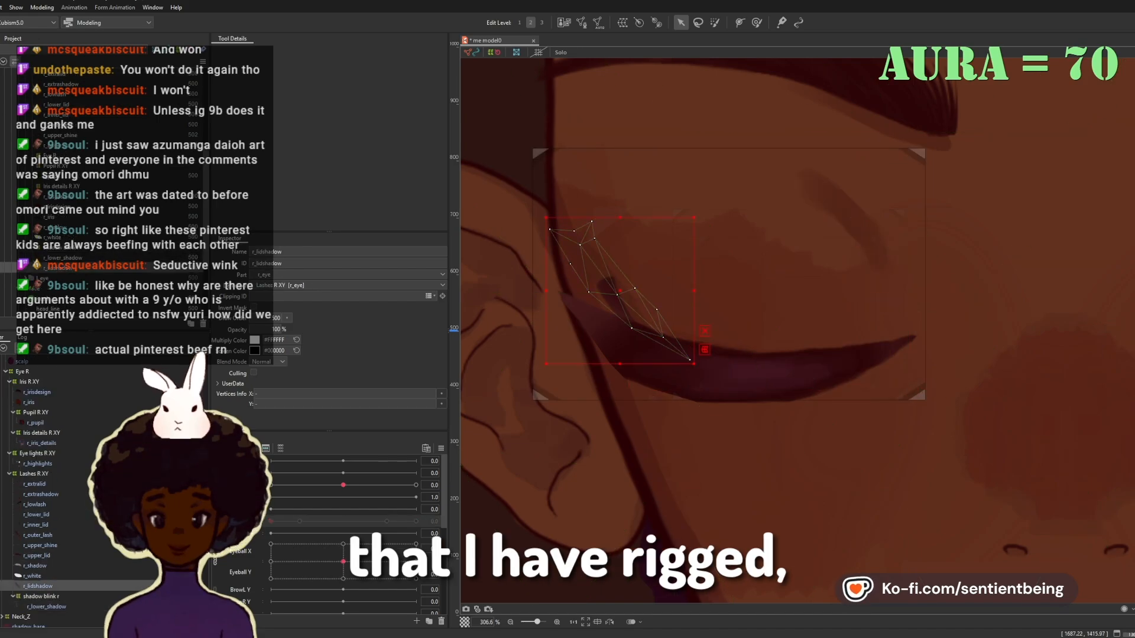
{"action": "left_click", "coordinate": [687, 357]}
{"action": "left_click", "coordinate": [633, 327]}
{"action": "left_click", "coordinate": [613, 302]}
{"action": "left_click", "coordinate": [595, 279]}
{"action": "left_click", "coordinate": [633, 329]}
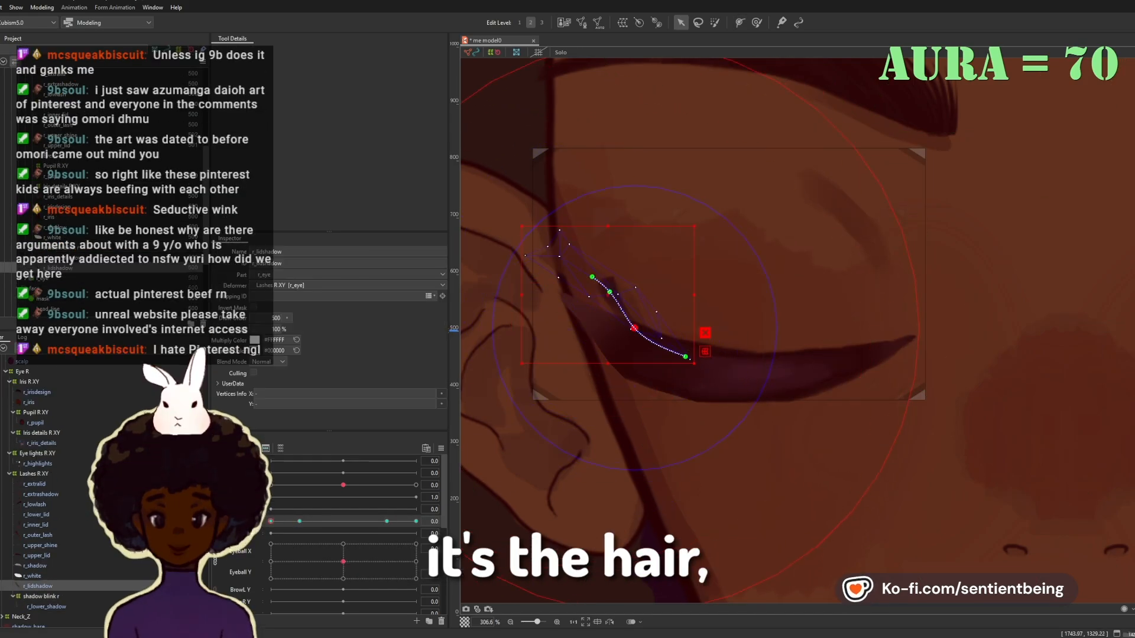
{"action": "left_click_drag", "start_coordinate": [633, 328], "coordinate": [625, 339]}
{"action": "left_click_drag", "start_coordinate": [686, 357], "coordinate": [685, 356]}
Step: Tuck r_outer_lash into the closed lid at value 0 and adjust its middle path point at 0.2
{"action": "left_click", "coordinate": [615, 303]}
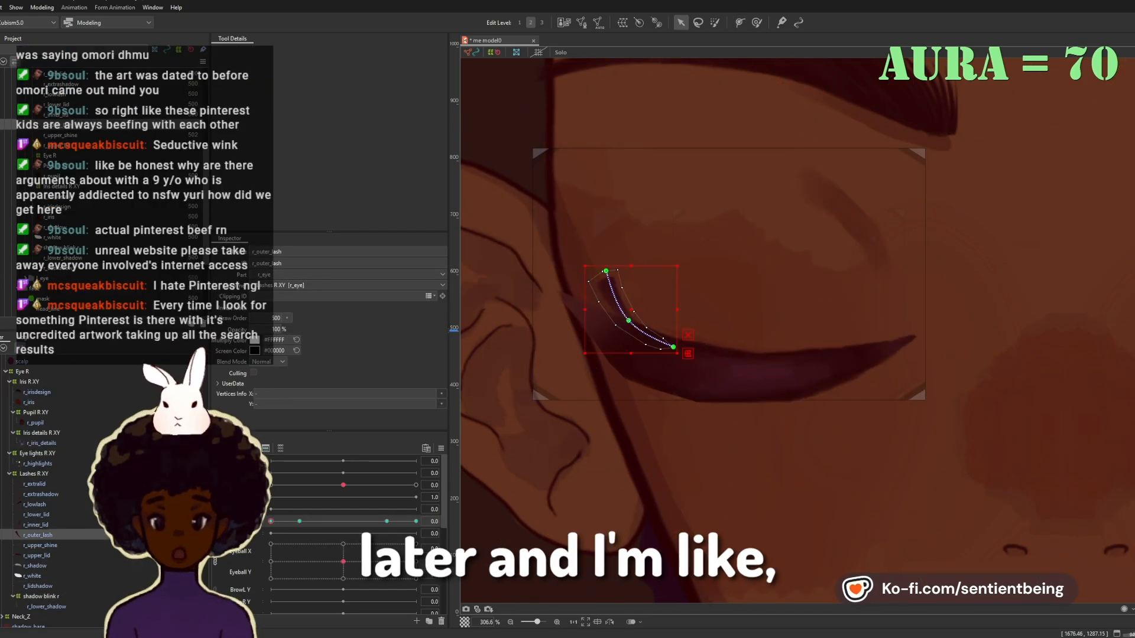
{"action": "left_click_drag", "start_coordinate": [629, 319], "coordinate": [623, 337]}
{"action": "left_click_drag", "start_coordinate": [605, 272], "coordinate": [603, 324]}
{"action": "left_click_drag", "start_coordinate": [271, 522], "coordinate": [303, 521]}
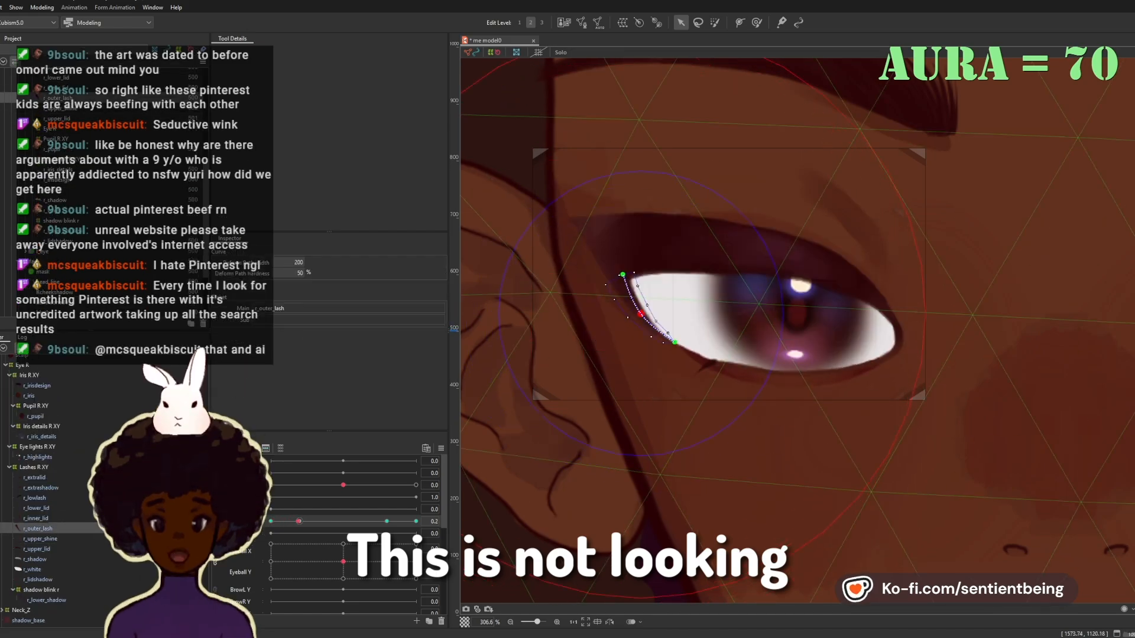
{"action": "left_click_drag", "start_coordinate": [637, 315], "coordinate": [641, 312]}
Step: Place deform path points along the remaining lid artwork with the eye closed at value 0
{"action": "left_click", "coordinate": [738, 352]}
{"action": "left_click_drag", "start_coordinate": [304, 521], "coordinate": [271, 521]}
{"action": "left_click", "coordinate": [689, 362]}
{"action": "left_click", "coordinate": [763, 350]}
{"action": "left_click", "coordinate": [742, 316]}
{"action": "left_click", "coordinate": [791, 375]}
{"action": "left_click", "coordinate": [690, 371]}
{"action": "left_click", "coordinate": [716, 362]}
{"action": "left_click", "coordinate": [772, 371]}
{"action": "left_click", "coordinate": [883, 355]}
{"action": "left_click", "coordinate": [681, 22]}
Step: Add deform path points to the small r_lowlash part beneath the eye
{"action": "left_click", "coordinate": [36, 519]}
{"action": "left_click", "coordinate": [41, 539]}
{"action": "left_click", "coordinate": [38, 528]}
{"action": "left_click", "coordinate": [34, 498]}
{"action": "left_click", "coordinate": [690, 381]}
{"action": "left_click", "coordinate": [723, 362]}
{"action": "left_click", "coordinate": [681, 23]}
{"action": "left_click", "coordinate": [38, 528]}
{"action": "left_click", "coordinate": [680, 23]}
Step: Place deform path points at both ends of the r_extralid crease
{"action": "left_click", "coordinate": [34, 478]}
{"action": "left_click", "coordinate": [581, 22]}
{"action": "left_click", "coordinate": [583, 54]}
{"action": "left_click", "coordinate": [740, 22]}
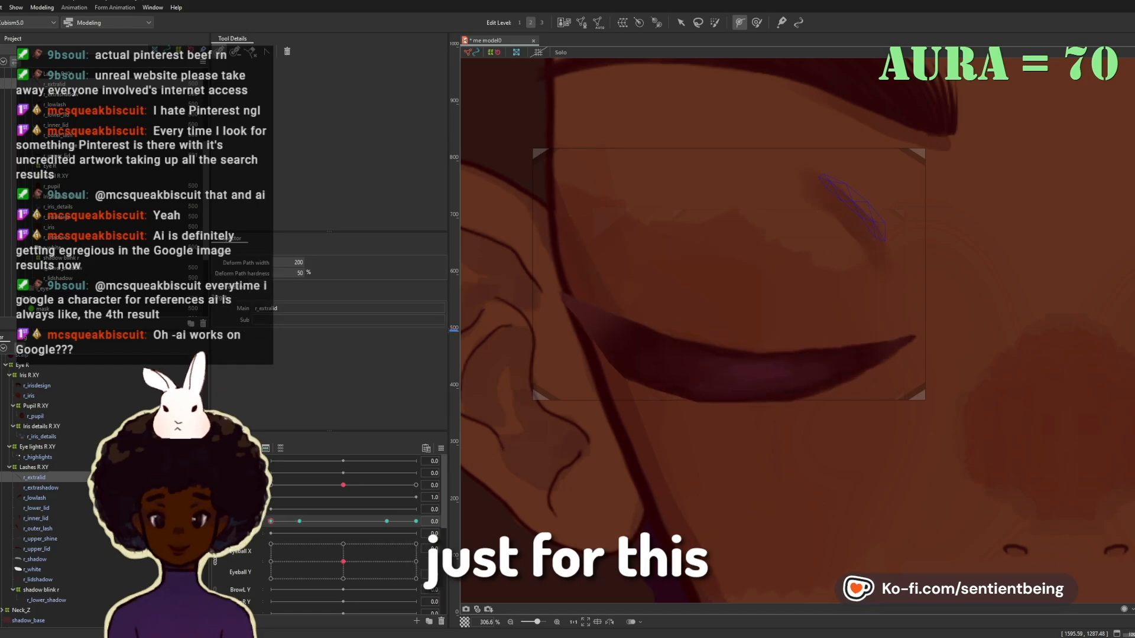
{"action": "left_click", "coordinate": [826, 177]}
{"action": "left_click", "coordinate": [886, 241]}
{"action": "left_click", "coordinate": [681, 23]}
Step: Move r_extrashadow and r_extralid down toward the closed lid
{"action": "left_click", "coordinate": [41, 487]}
{"action": "left_click_drag", "start_coordinate": [845, 214], "coordinate": [845, 260]}
{"action": "left_click", "coordinate": [34, 478]}
{"action": "left_click_drag", "start_coordinate": [853, 207], "coordinate": [852, 254]}
Step: Add another path point to r_extralid and bend the crease into a smoother curve
{"action": "left_click_drag", "start_coordinate": [739, 284], "coordinate": [606, 338]}
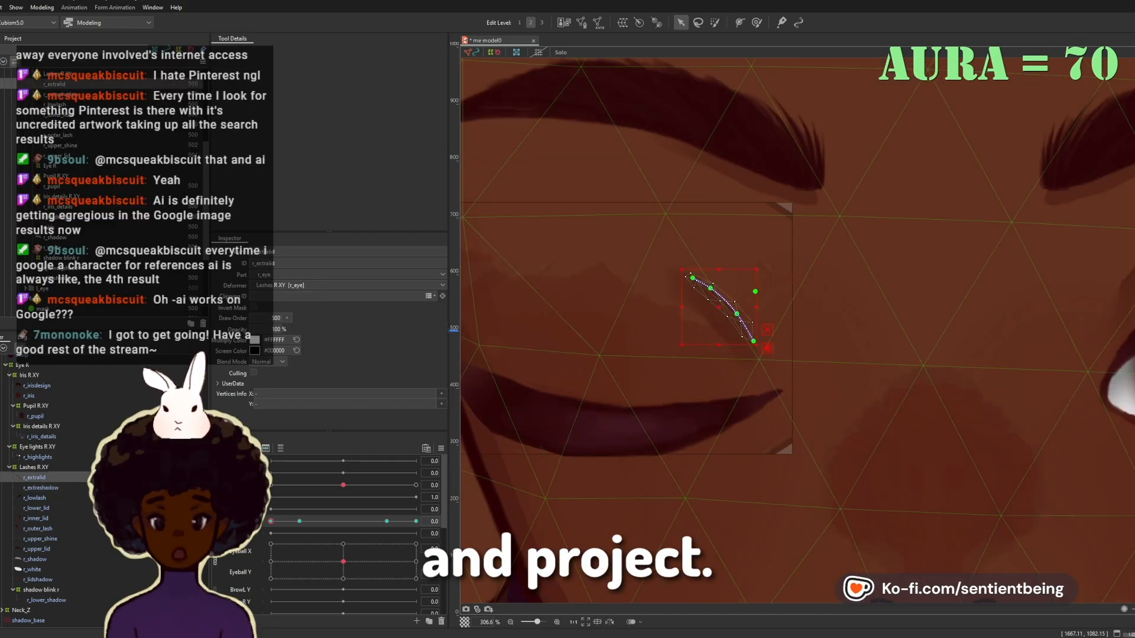
{"action": "left_click", "coordinate": [41, 488]}
{"action": "left_click", "coordinate": [739, 22]}
{"action": "left_click", "coordinate": [760, 380]}
{"action": "left_click", "coordinate": [681, 22]}
{"action": "left_click_drag", "start_coordinate": [663, 271], "coordinate": [675, 326]}
{"action": "left_click", "coordinate": [35, 478]}
{"action": "scroll", "coordinate": [725, 288], "scroll_direction": "up", "scroll_amount": 5}
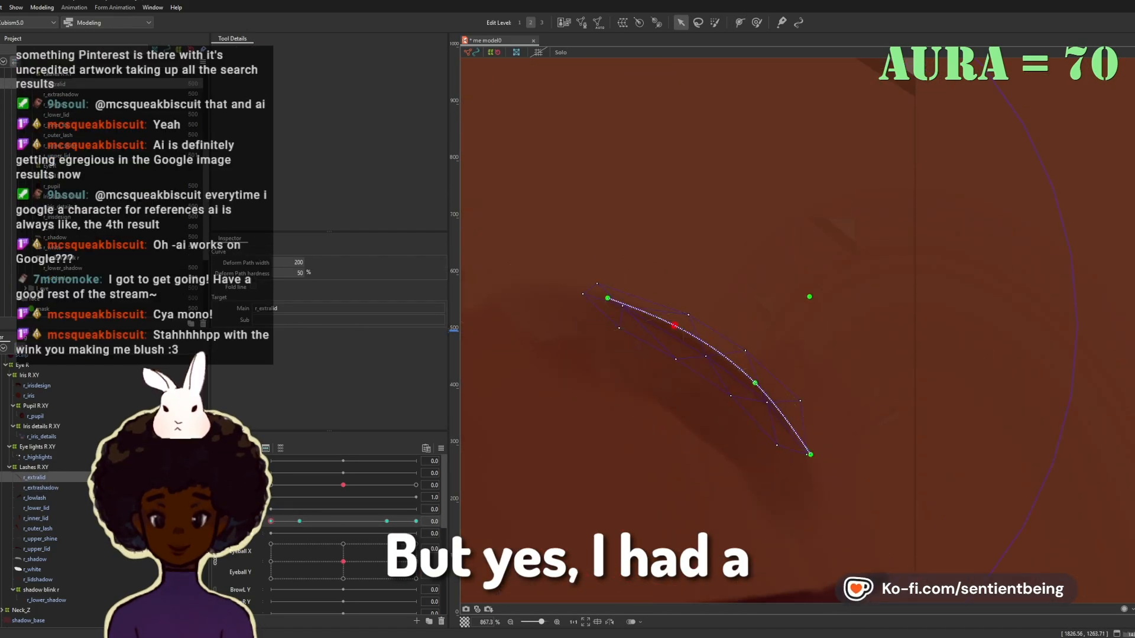
Step: Inspect the shapes of r_inner_lid, r_upper_lid and r_lidshadow with the eye closed and at opening 0.2
{"action": "scroll", "coordinate": [675, 331], "scroll_direction": "down", "scroll_amount": 3}
{"action": "left_click", "coordinate": [36, 518]}
{"action": "scroll", "coordinate": [709, 378], "scroll_direction": "down", "scroll_amount": 2}
{"action": "left_click", "coordinate": [37, 549]}
{"action": "left_click", "coordinate": [35, 518]}
{"action": "left_click", "coordinate": [38, 580]}
{"action": "scroll", "coordinate": [628, 379], "scroll_direction": "down", "scroll_amount": 3}
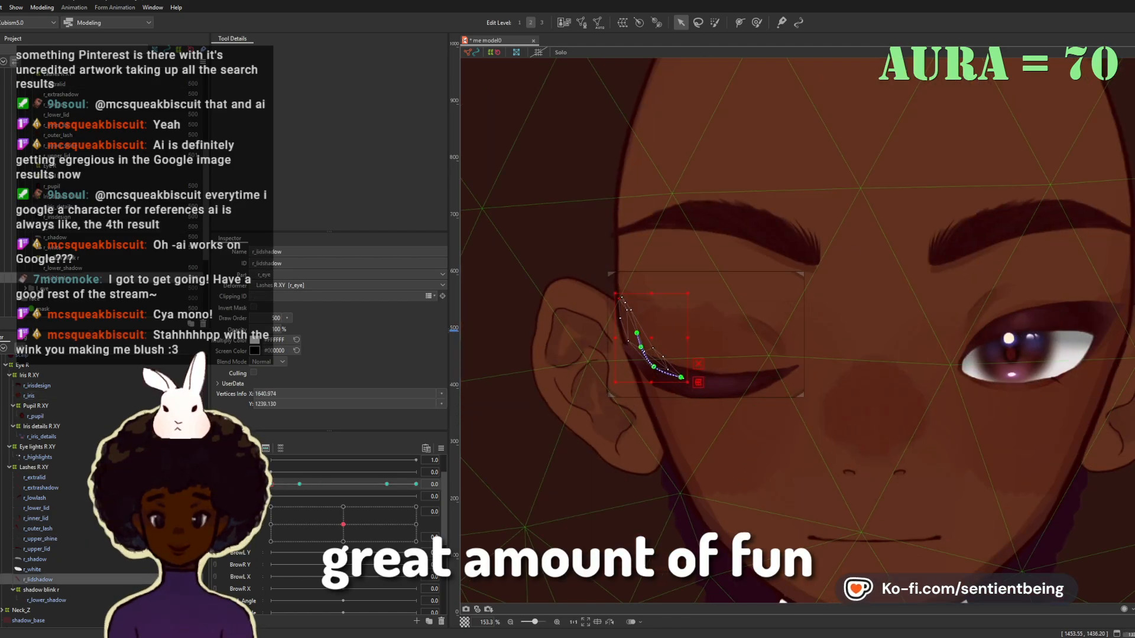
{"action": "left_click", "coordinate": [299, 484]}
{"action": "left_click", "coordinate": [37, 549]}
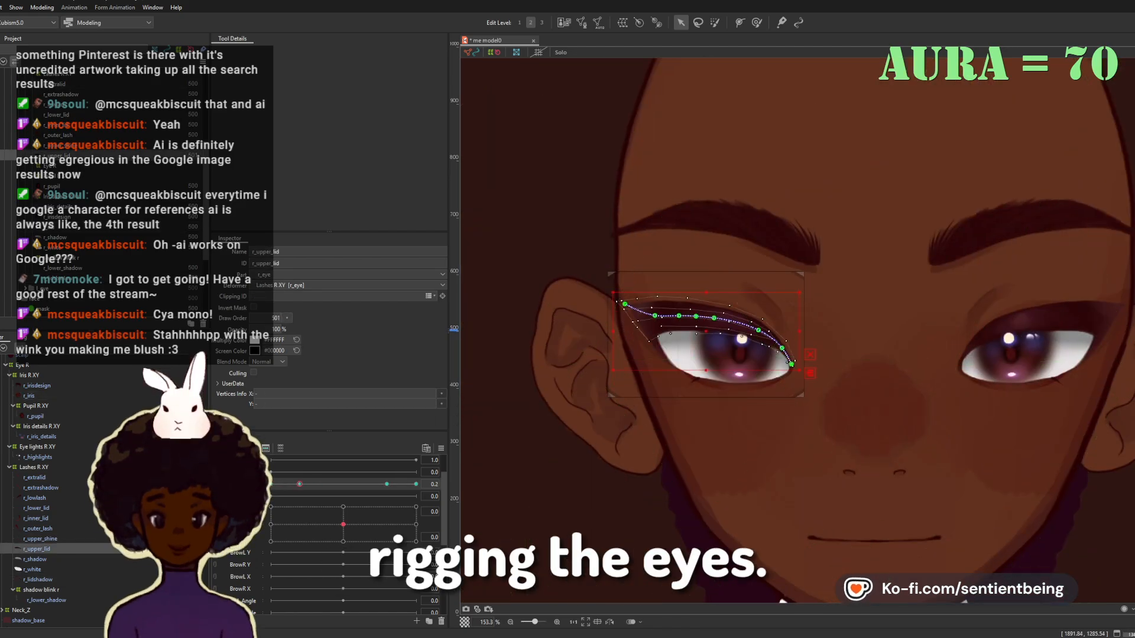
{"action": "scroll", "coordinate": [786, 328], "scroll_direction": "up", "scroll_amount": 1}
{"action": "left_click", "coordinate": [585, 422]}
{"action": "left_click", "coordinate": [34, 467]}
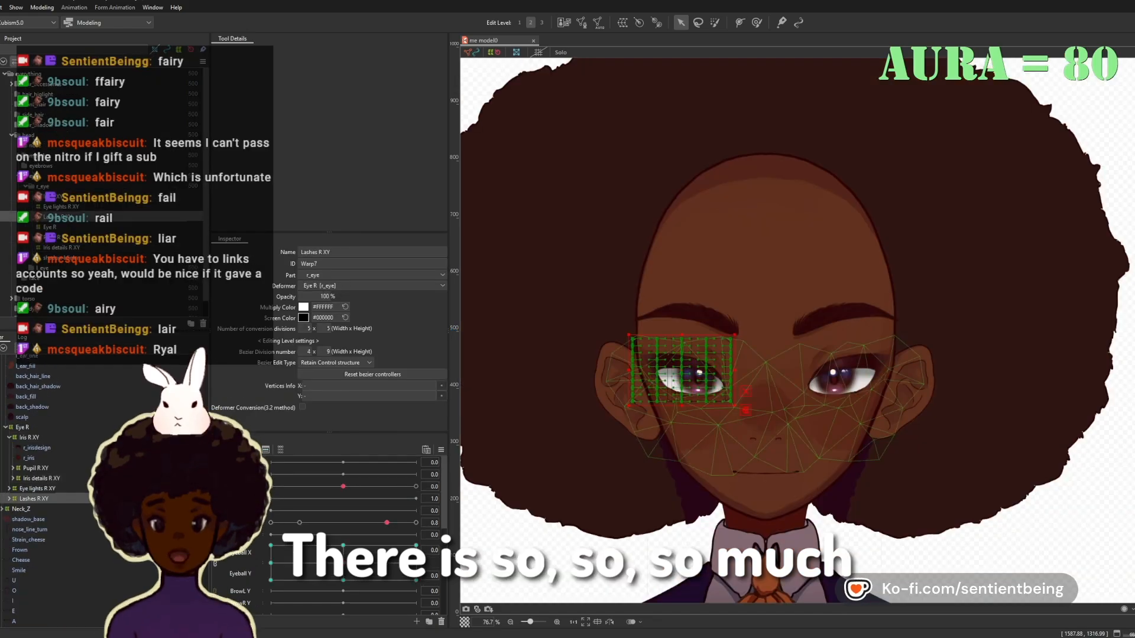
{"action": "scroll", "coordinate": [661, 375], "scroll_direction": "up", "scroll_amount": 4}
Step: Reshape r_upper_lid's curve and lower edge at eye opening 0.2 and refine it toward the closed pose
{"action": "left_click", "coordinate": [688, 320]}
{"action": "left_click_drag", "start_coordinate": [627, 299], "coordinate": [739, 343]}
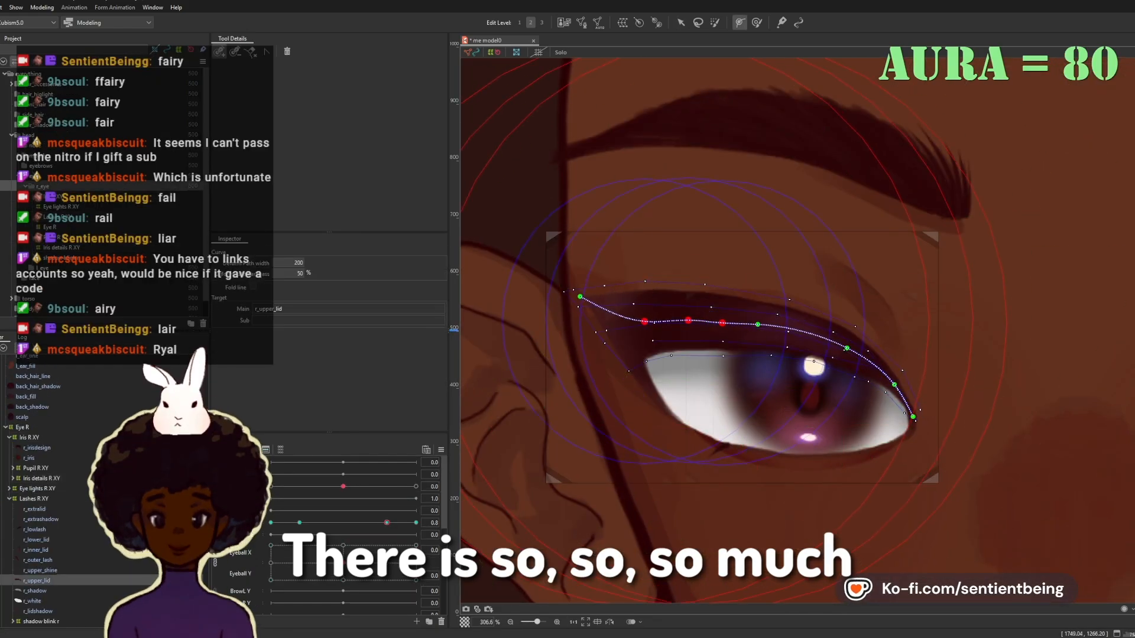
{"action": "left_click_drag", "start_coordinate": [831, 360], "coordinate": [837, 356]}
{"action": "left_click_drag", "start_coordinate": [821, 374], "coordinate": [828, 374]}
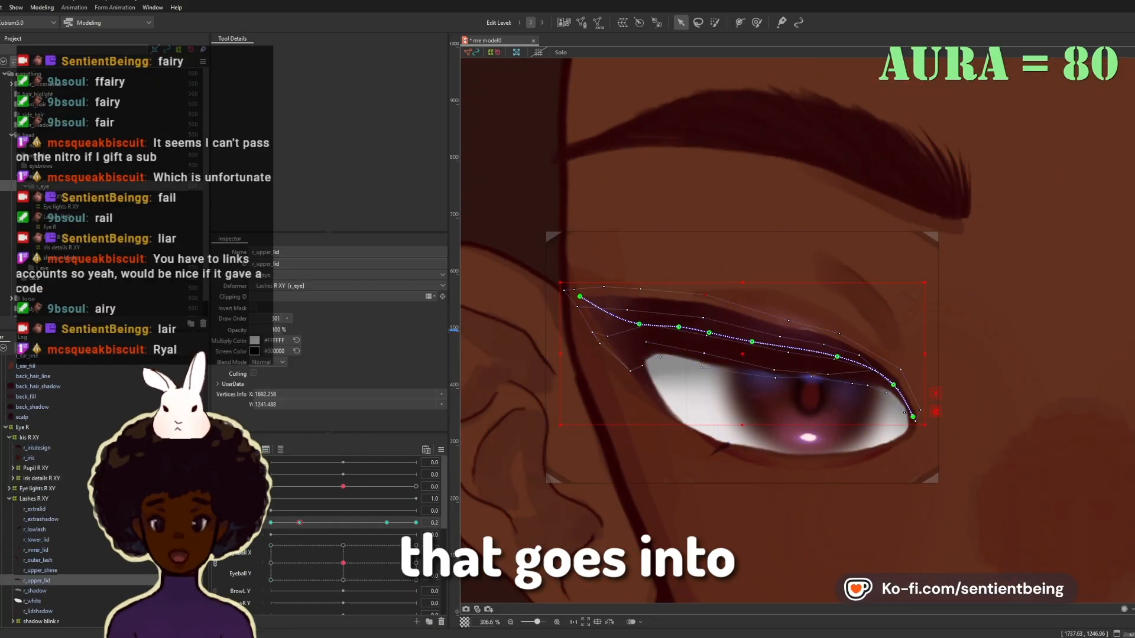
{"action": "left_click", "coordinate": [828, 374]}
{"action": "left_click_drag", "start_coordinate": [300, 523], "coordinate": [287, 523]}
{"action": "left_click_drag", "start_coordinate": [813, 377], "coordinate": [812, 383]}
{"action": "left_click_drag", "start_coordinate": [867, 385], "coordinate": [869, 386]}
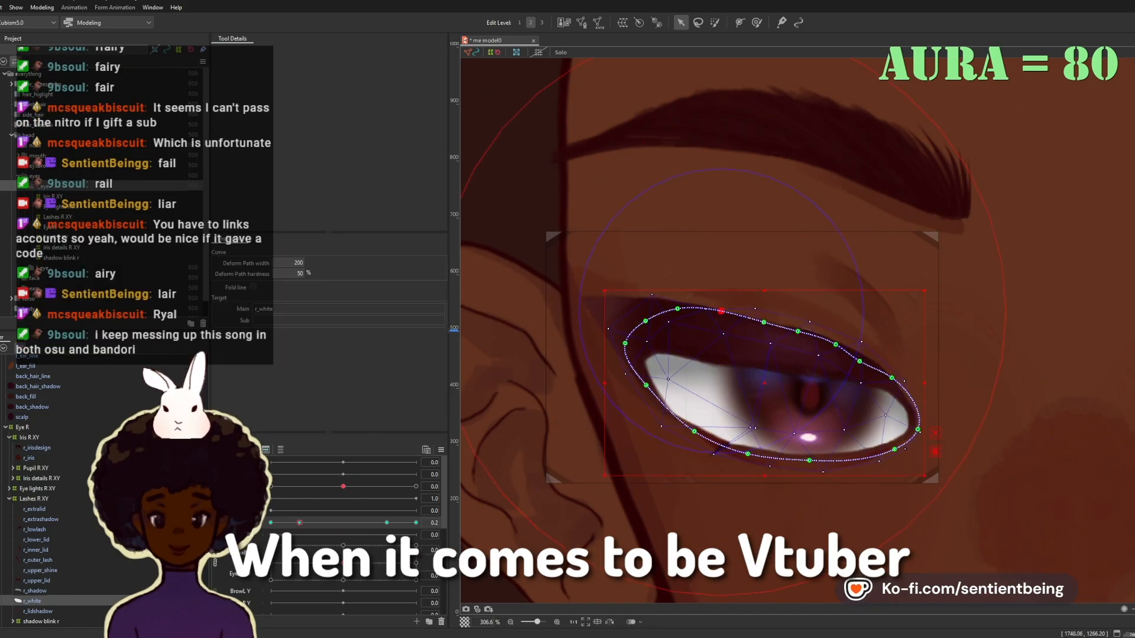
Step: Pull the upper path points of r_white down under the lid at 0.2 and refine its edge nearer the closed pose
{"action": "left_click_drag", "start_coordinate": [694, 431], "coordinate": [682, 427]}
{"action": "left_click_drag", "start_coordinate": [721, 311], "coordinate": [712, 319]}
{"action": "left_click_drag", "start_coordinate": [764, 322], "coordinate": [747, 332]}
{"action": "left_click_drag", "start_coordinate": [798, 331], "coordinate": [791, 344]}
{"action": "left_click_drag", "start_coordinate": [835, 345], "coordinate": [835, 353]}
{"action": "mouse_move", "coordinate": [279, 523]}
{"action": "left_mouse_down"}
{"action": "mouse_move", "coordinate": [300, 523]}
{"action": "mouse_move", "coordinate": [274, 523]}
{"action": "left_mouse_up"}
{"action": "left_click_drag", "start_coordinate": [885, 443], "coordinate": [880, 437]}
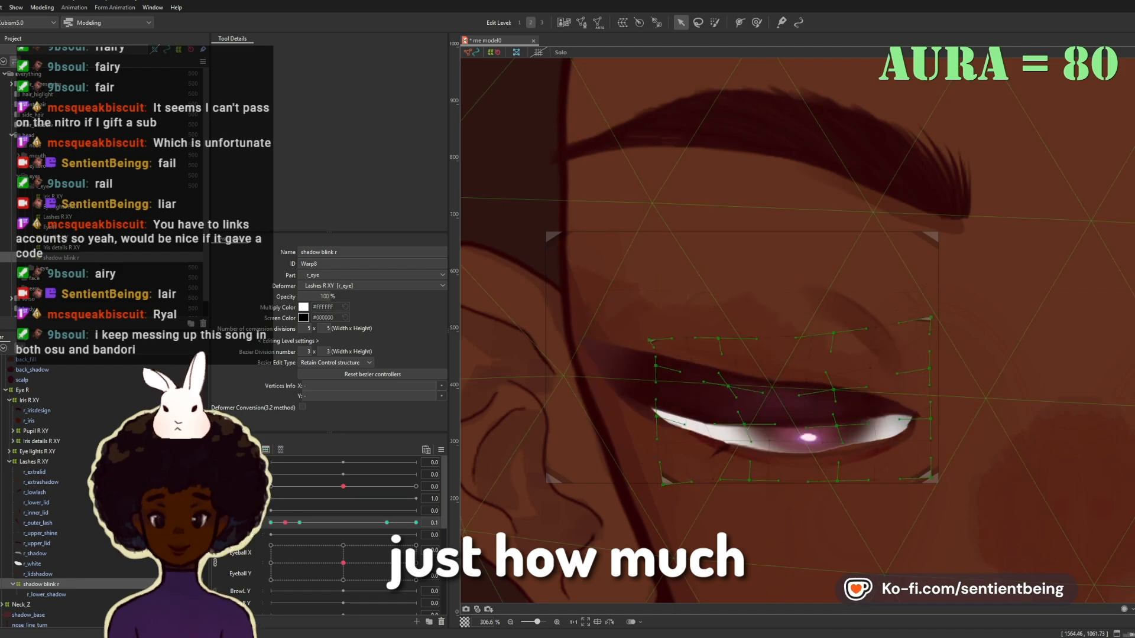
Step: Inspect the eye white, lash, lid and shadow meshes of the right eye at opening 0.2 and save the model
{"action": "mouse_move", "coordinate": [285, 523]}
{"action": "left_mouse_down"}
{"action": "mouse_move", "coordinate": [271, 522]}
{"action": "mouse_move", "coordinate": [416, 523]}
{"action": "mouse_move", "coordinate": [271, 523]}
{"action": "mouse_move", "coordinate": [317, 523]}
{"action": "mouse_move", "coordinate": [270, 523]}
{"action": "mouse_move", "coordinate": [301, 523]}
{"action": "left_mouse_up"}
{"action": "left_click", "coordinate": [36, 503]}
{"action": "left_click", "coordinate": [41, 585]}
{"action": "left_click", "coordinate": [32, 564]}
{"action": "left_click", "coordinate": [37, 523]}
{"action": "left_click", "coordinate": [32, 564]}
{"action": "left_click", "coordinate": [41, 584]}
{"action": "left_click", "coordinate": [36, 513]}
{"action": "left_click", "coordinate": [34, 492]}
{"action": "left_click", "coordinate": [36, 512]}
{"action": "left_click", "coordinate": [40, 534]}
{"action": "left_click", "coordinate": [36, 514]}
{"action": "left_click", "coordinate": [40, 483]}
{"action": "key", "text": "ctrl+s"}
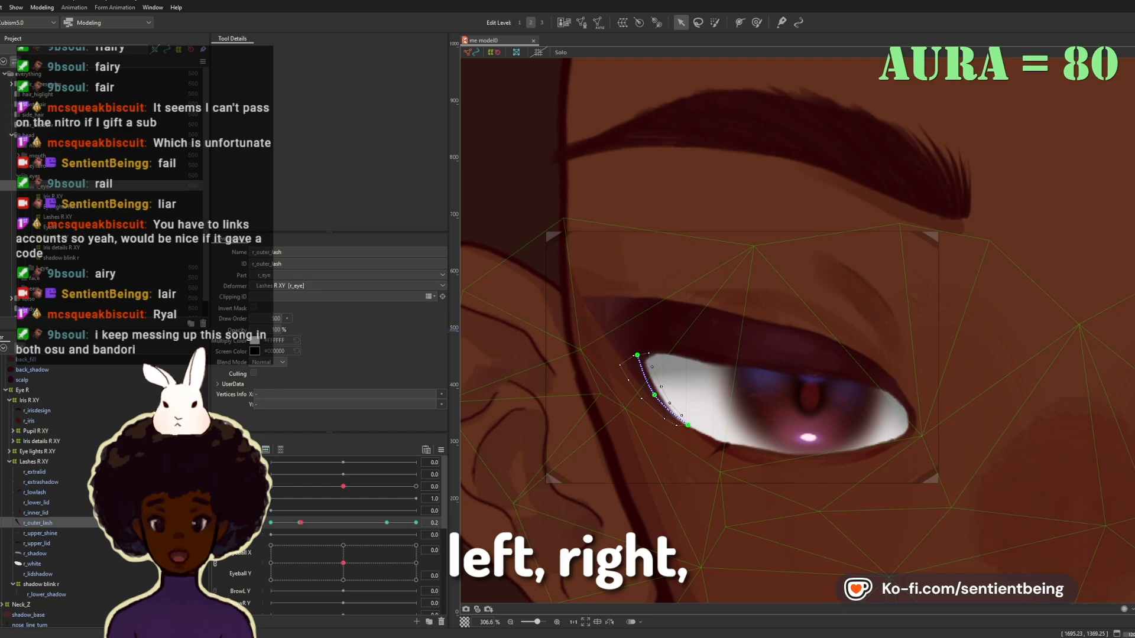
Step: Examine the iris, pupil and iris details meshes and their deformers inside Iris R XY at eye opening 0.2
{"action": "left_click", "coordinate": [9, 461]}
{"action": "left_click", "coordinate": [37, 411]}
{"action": "left_click", "coordinate": [13, 431]}
{"action": "left_click", "coordinate": [13, 452]}
{"action": "left_click", "coordinate": [29, 421], "text": "ctrl"}
{"action": "left_click", "coordinate": [35, 441], "text": "ctrl"}
{"action": "left_click", "coordinate": [42, 462], "text": "ctrl"}
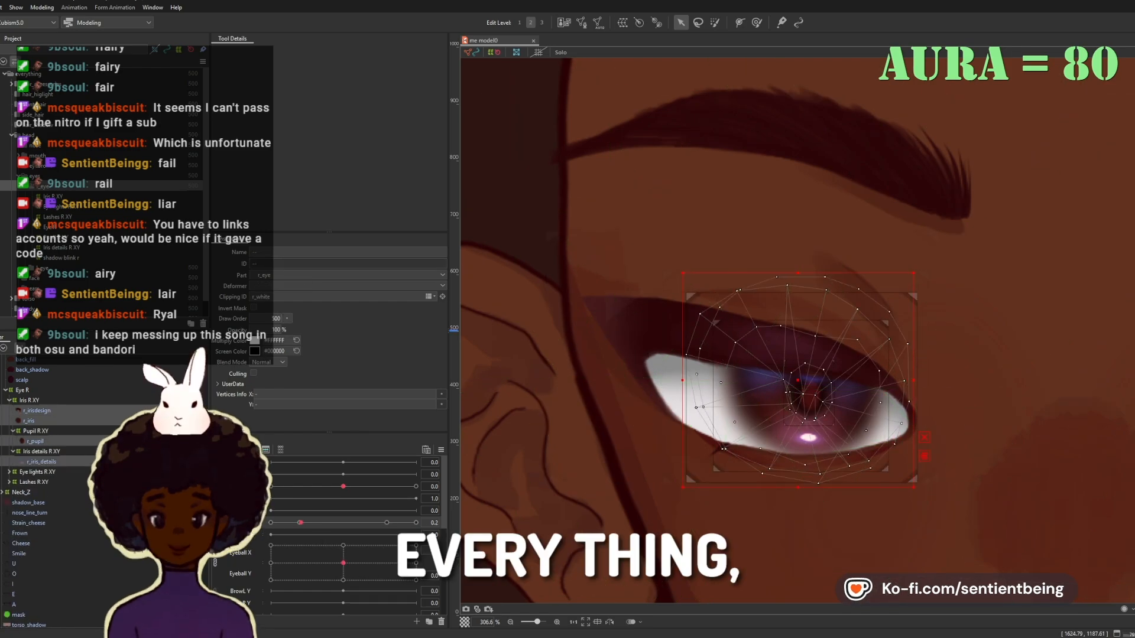
{"action": "left_click", "coordinate": [35, 467]}
{"action": "left_click", "coordinate": [29, 475]}
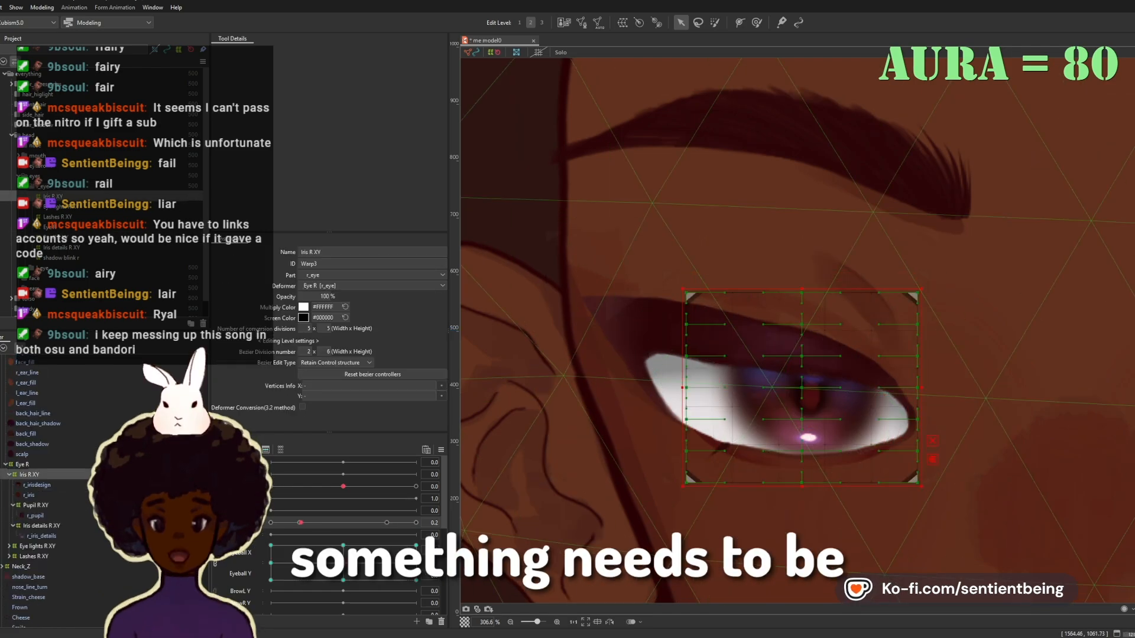
{"action": "left_click", "coordinate": [36, 516]}
{"action": "left_click", "coordinate": [42, 536]}
{"action": "left_click", "coordinate": [343, 563]}
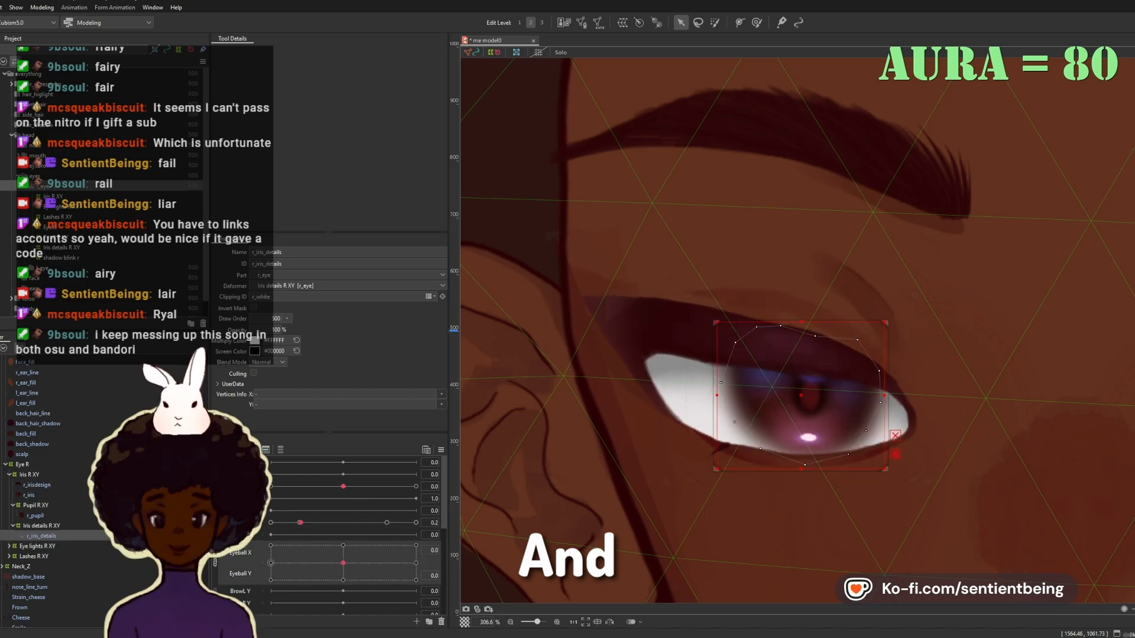
Step: Create the warp deformer iris squish r under Iris R XY with 5 × 5 conversion and 2 × 6 Bezier divisions
{"action": "left_click", "coordinate": [387, 522]}
{"action": "left_click", "coordinate": [351, 286]}
{"action": "left_click", "coordinate": [296, 361]}
{"action": "left_click", "coordinate": [35, 525]}
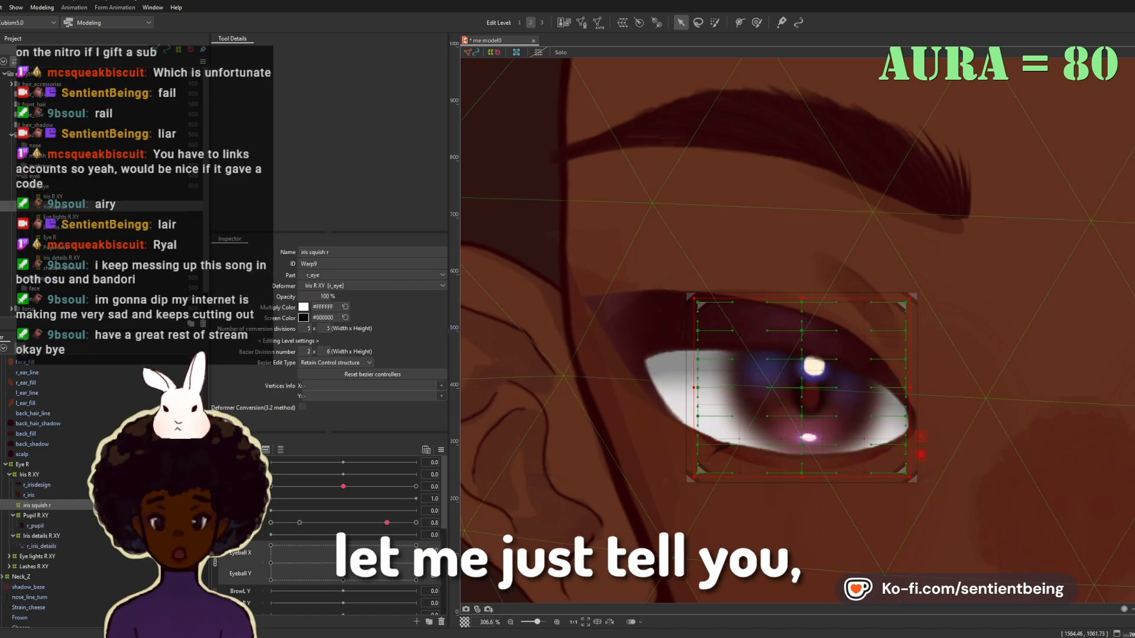
Step: Put r_irisdesign and r_iris inside iris squish r and key it at eye openings 0, 0.2, 0.8 and 1.0
{"action": "left_click", "coordinate": [37, 484]}
{"action": "left_click", "coordinate": [29, 495], "text": "ctrl"}
{"action": "left_click", "coordinate": [37, 525]}
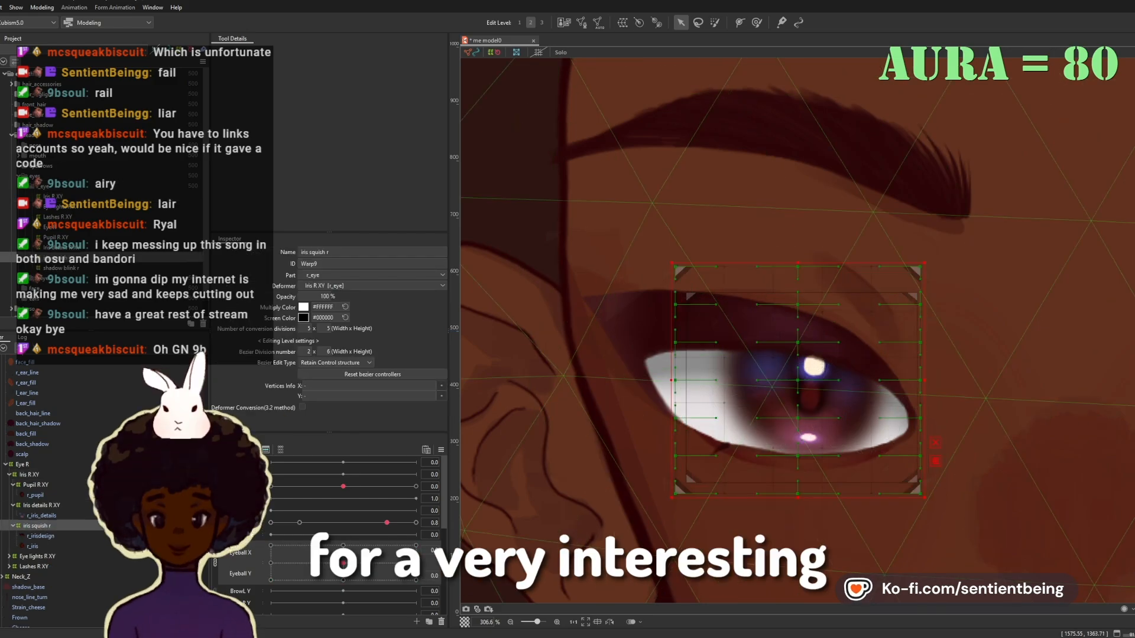
{"action": "left_click", "coordinate": [42, 516]}
{"action": "left_click", "coordinate": [37, 526]}
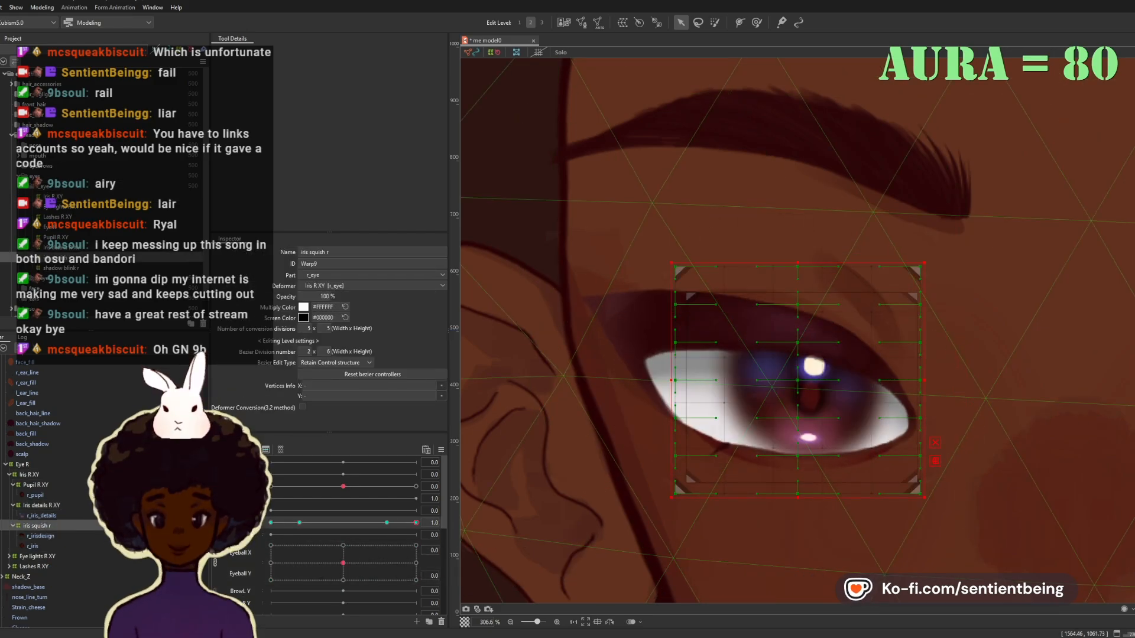
{"action": "left_click_drag", "start_coordinate": [386, 523], "coordinate": [270, 522]}
Step: Add a warp deformer named pupil squish r around r_pupil under Pupil R XY, keyed on the right eye's opening
{"action": "left_click", "coordinate": [41, 515]}
{"action": "left_click", "coordinate": [42, 506]}
{"action": "left_click", "coordinate": [35, 485]}
{"action": "left_click", "coordinate": [37, 526]}
{"action": "left_click", "coordinate": [33, 566]}
{"action": "left_click", "coordinate": [41, 515]}
{"action": "left_click", "coordinate": [37, 526]}
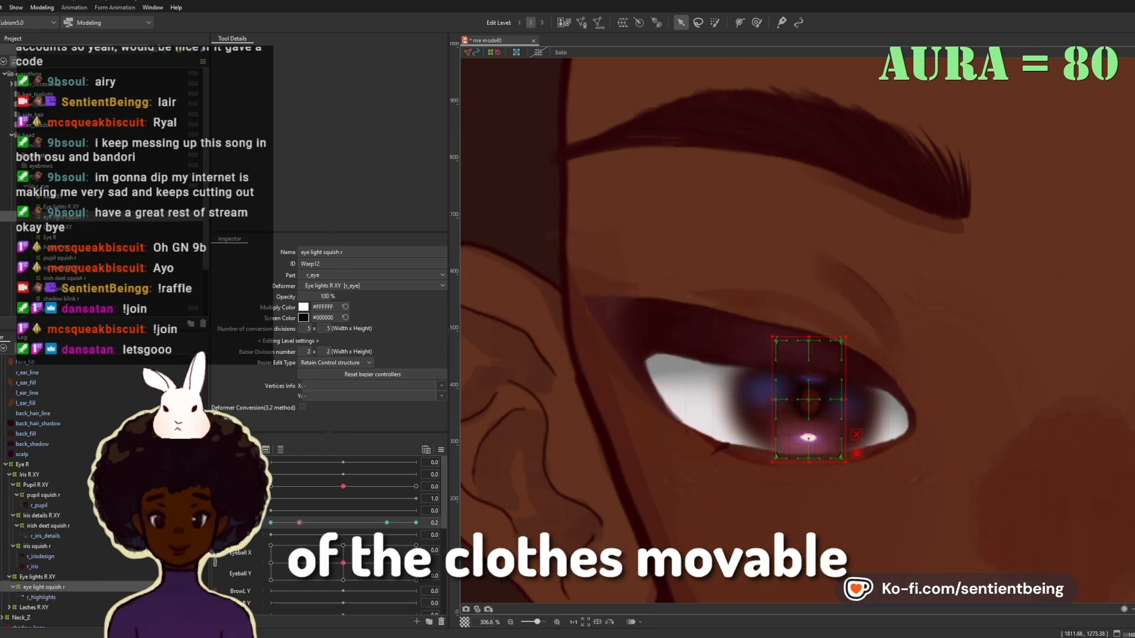
Step: Adjust pupil squish r and eye light squish r at eye opening 0.2 so the pupil and highlights squash with the lid
{"action": "mouse_move", "coordinate": [299, 523]}
{"action": "left_mouse_down"}
{"action": "mouse_move", "coordinate": [270, 522]}
{"action": "mouse_move", "coordinate": [299, 523]}
{"action": "left_mouse_up"}
{"action": "left_click_drag", "start_coordinate": [808, 426], "coordinate": [812, 433]}
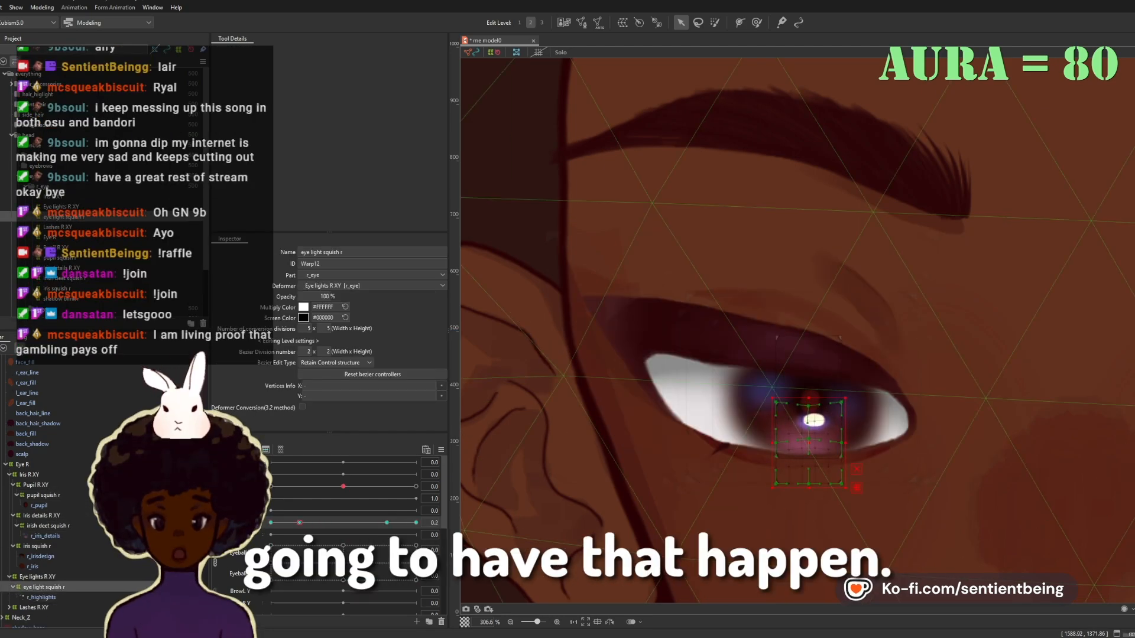
{"action": "left_click_drag", "start_coordinate": [270, 522], "coordinate": [299, 522]}
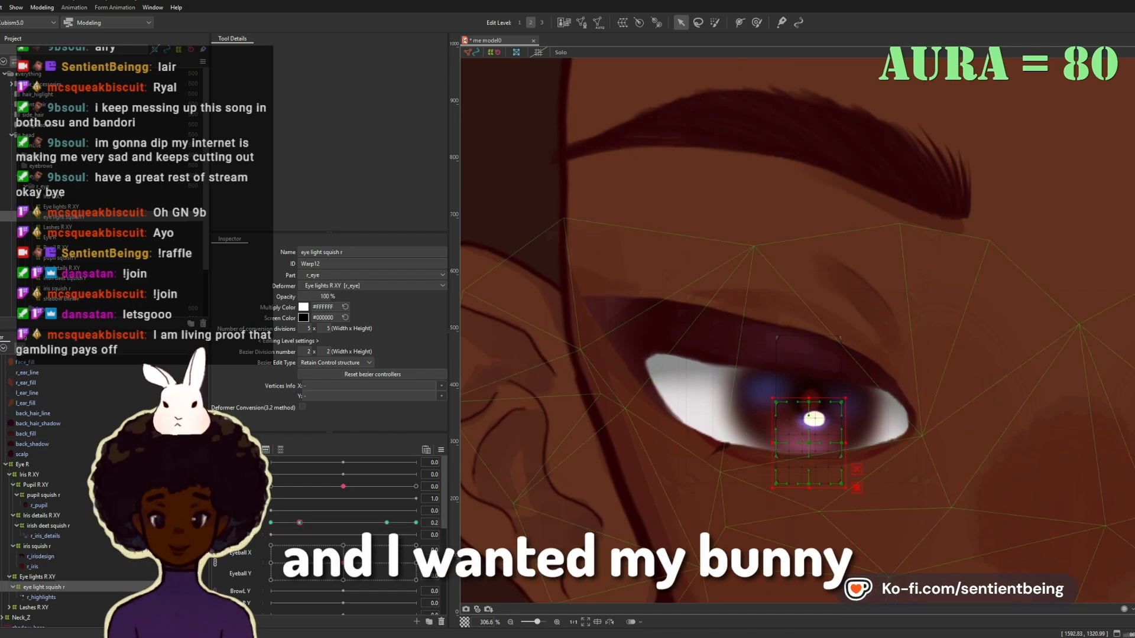
Step: Raise the path points of r_upper_lid at eye opening 1.0 to open the eye wider
{"action": "scroll", "coordinate": [48, 496], "scroll_direction": "down", "scroll_amount": 7}
{"action": "left_click", "coordinate": [36, 483]}
{"action": "left_click_drag", "start_coordinate": [299, 523], "coordinate": [416, 523]}
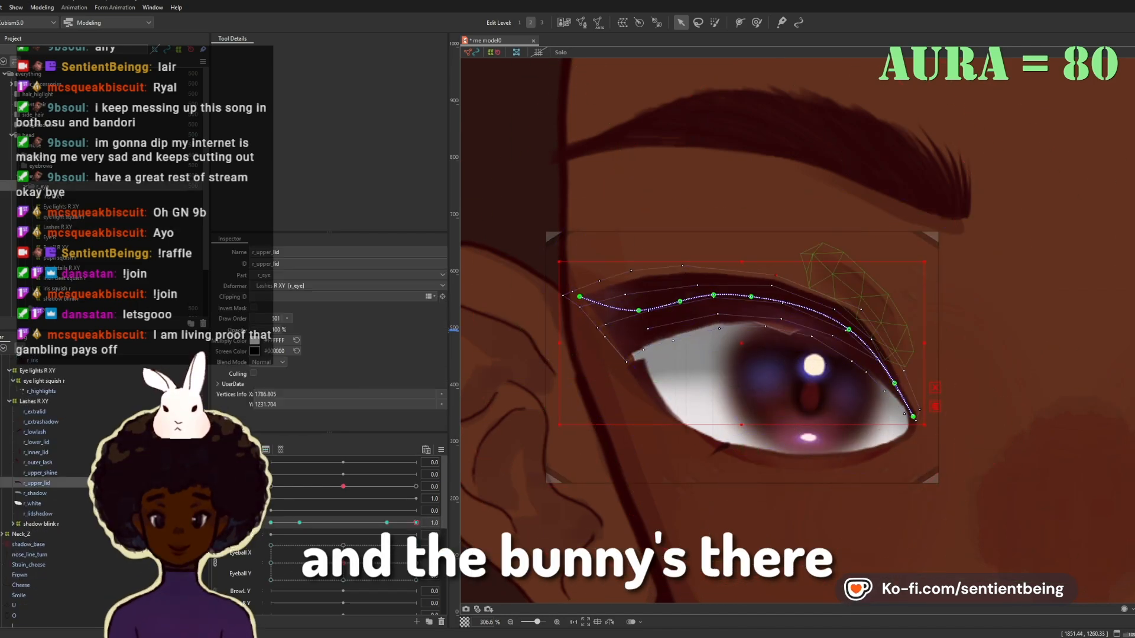
{"action": "left_click_drag", "start_coordinate": [894, 383], "coordinate": [900, 373]}
{"action": "left_click_drag", "start_coordinate": [847, 328], "coordinate": [848, 317]}
{"action": "left_click_drag", "start_coordinate": [747, 296], "coordinate": [705, 284]}
{"action": "left_click_drag", "start_coordinate": [679, 302], "coordinate": [639, 306]}
{"action": "left_click_drag", "start_coordinate": [697, 331], "coordinate": [675, 322]}
Step: Pull up r_white's upper edge at eye opening 1.0 and fit r_shadow's curve under the raised lid
{"action": "left_click", "coordinate": [662, 361]}
{"action": "left_click_drag", "start_coordinate": [810, 322], "coordinate": [812, 312]}
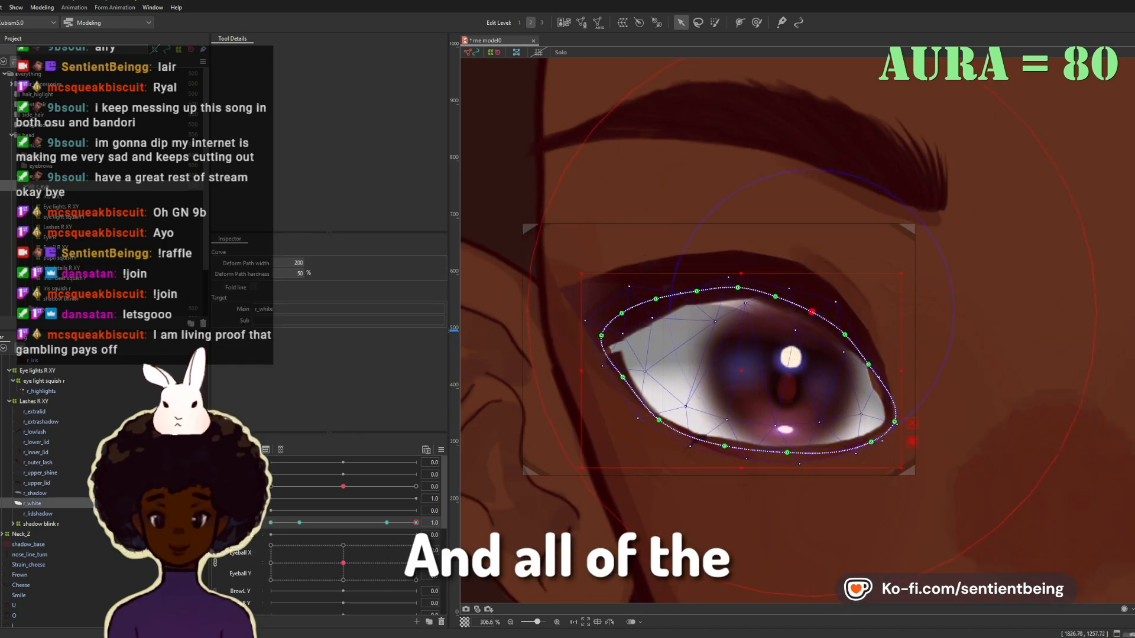
{"action": "left_click", "coordinate": [655, 296]}
{"action": "left_click", "coordinate": [957, 248]}
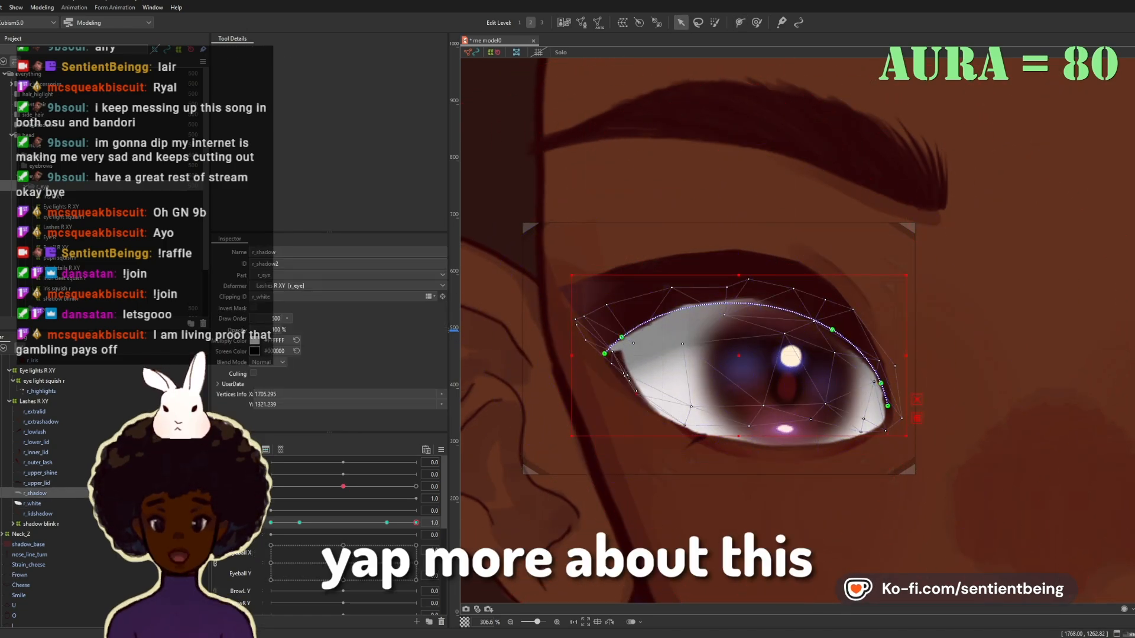
{"action": "left_click", "coordinate": [712, 282]}
{"action": "left_click", "coordinate": [718, 304]}
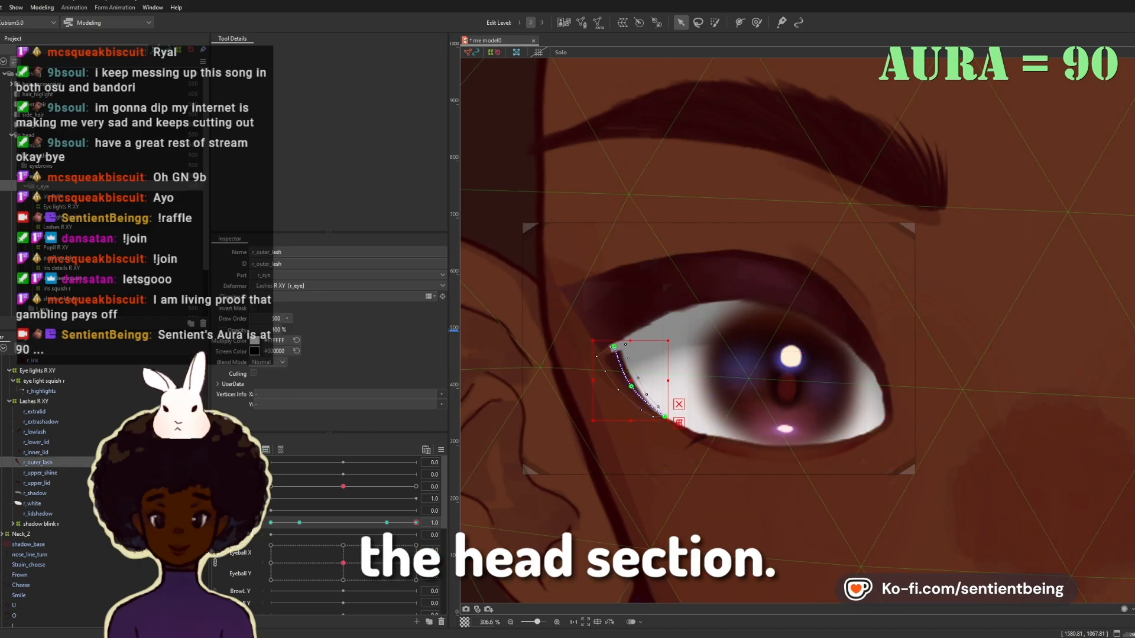
Step: Move r_outer_lash's upper end upward and pull down the middle of r_lower_lid at eye opening 1.0
{"action": "left_click_drag", "start_coordinate": [613, 347], "coordinate": [609, 335]}
{"action": "left_click", "coordinate": [762, 446]}
{"action": "left_click_drag", "start_coordinate": [754, 447], "coordinate": [753, 455]}
{"action": "left_click", "coordinate": [680, 378]}
{"action": "left_click", "coordinate": [626, 386]}
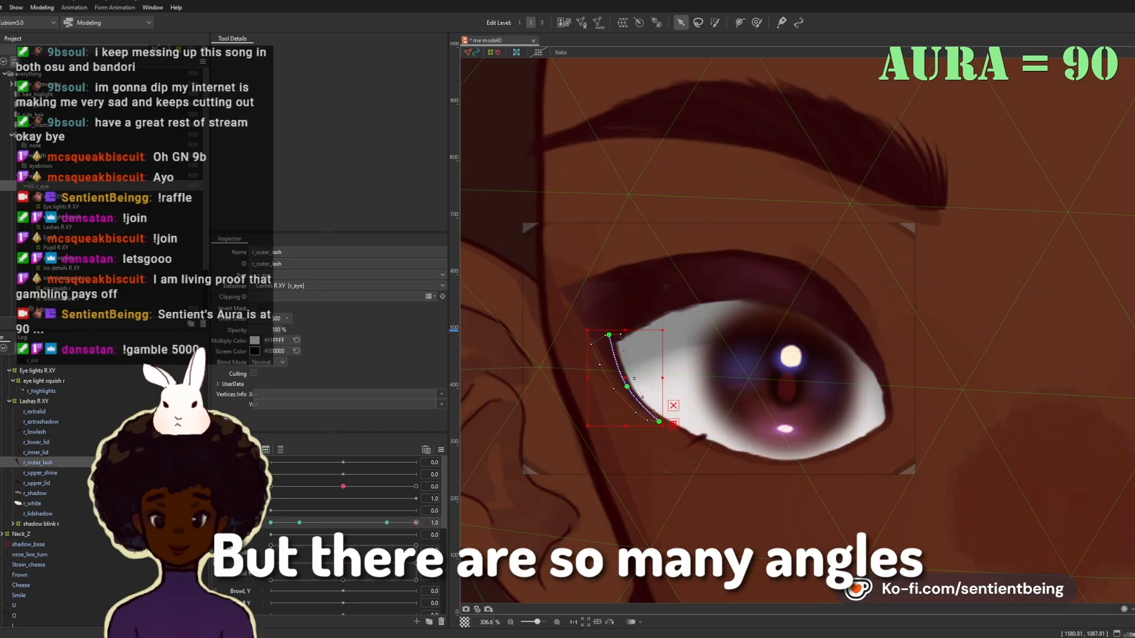
Step: Extend r_white's lower edge down to the lowered lid at eye opening 1.0
{"action": "left_click", "coordinate": [715, 279]}
{"action": "left_click", "coordinate": [775, 466]}
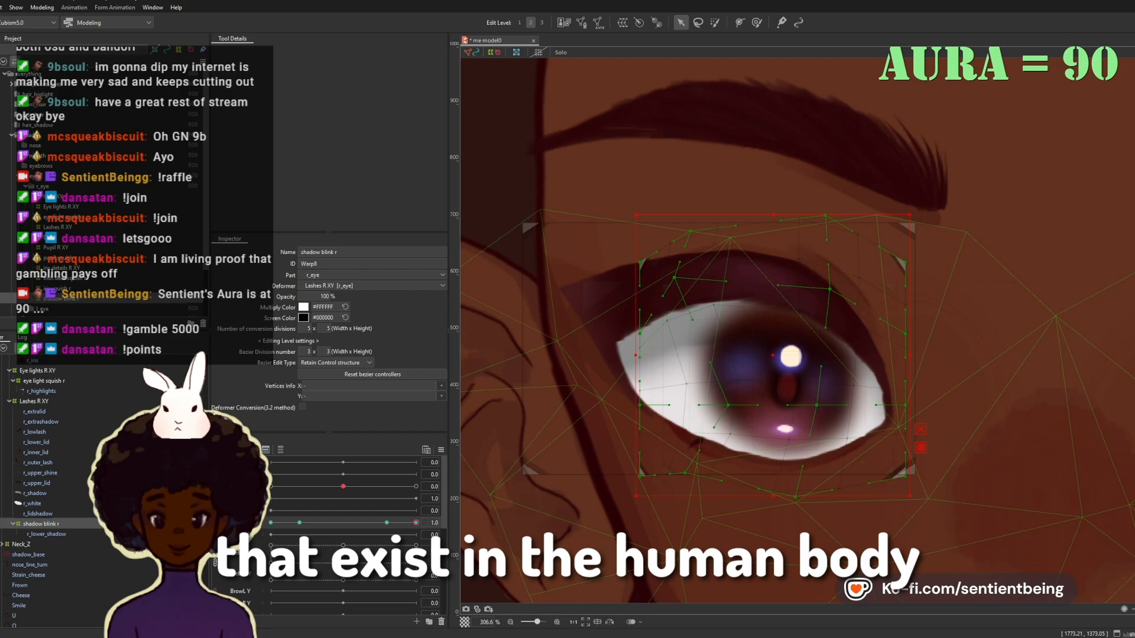
{"action": "left_click", "coordinate": [748, 462]}
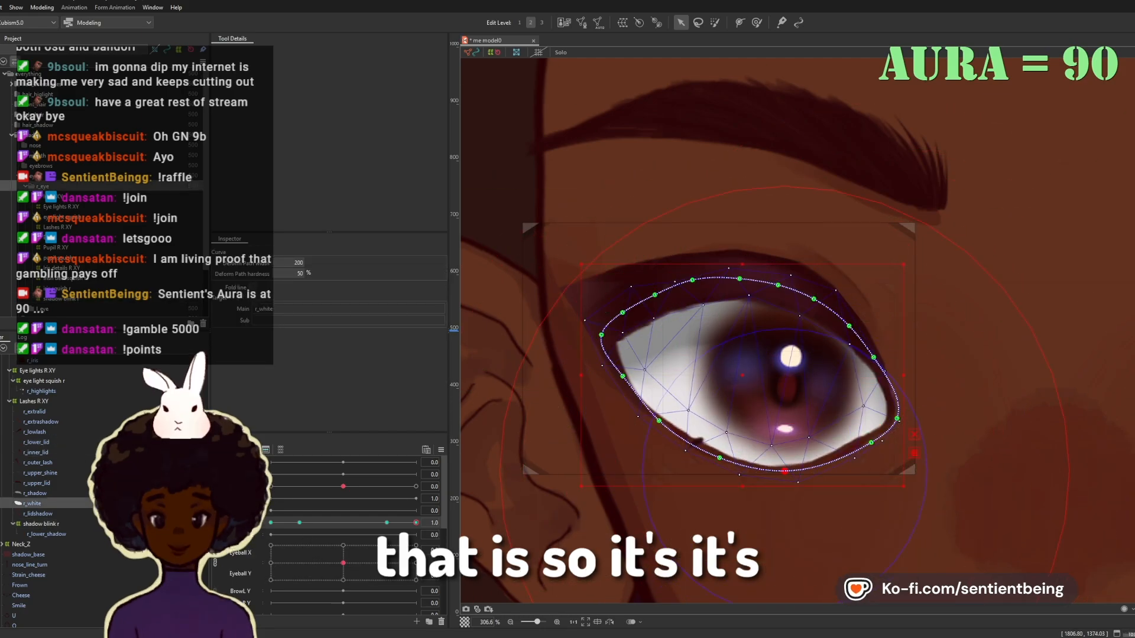
{"action": "left_click", "coordinate": [694, 443]}
Step: Adjust r_extrashadow's curve above the opened lid and compare the lid shapes at eye openings 0.8 and 1.0
{"action": "left_click", "coordinate": [842, 280]}
{"action": "left_click", "coordinate": [855, 271]}
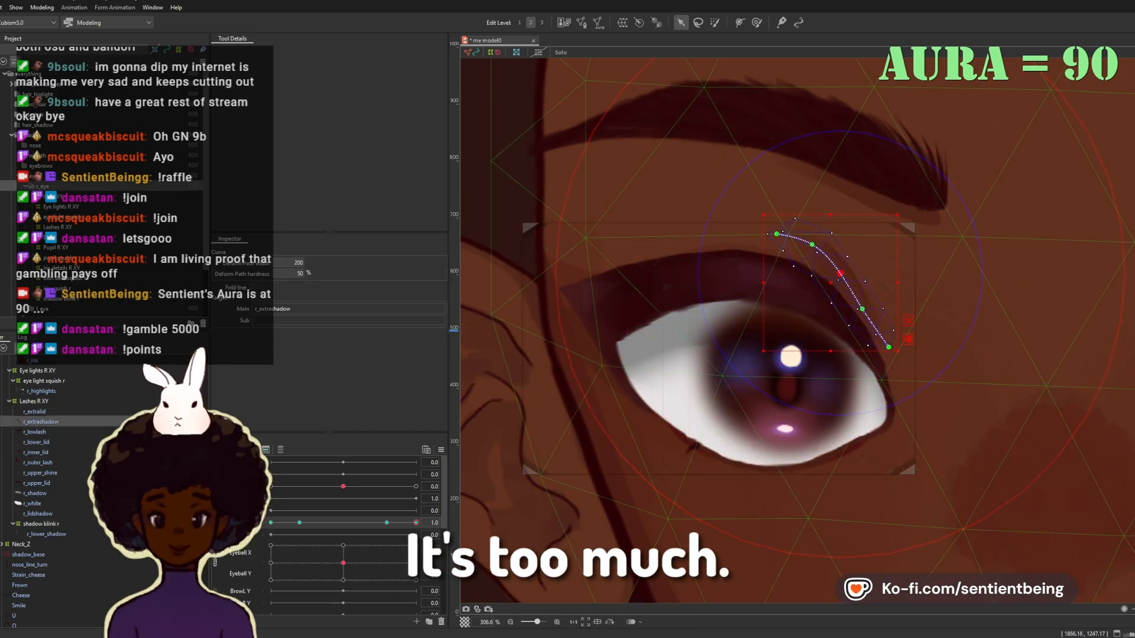
{"action": "left_click", "coordinate": [663, 384]}
{"action": "left_click", "coordinate": [842, 281]}
{"action": "left_click", "coordinate": [748, 462]}
{"action": "left_click_drag", "start_coordinate": [416, 523], "coordinate": [373, 523]}
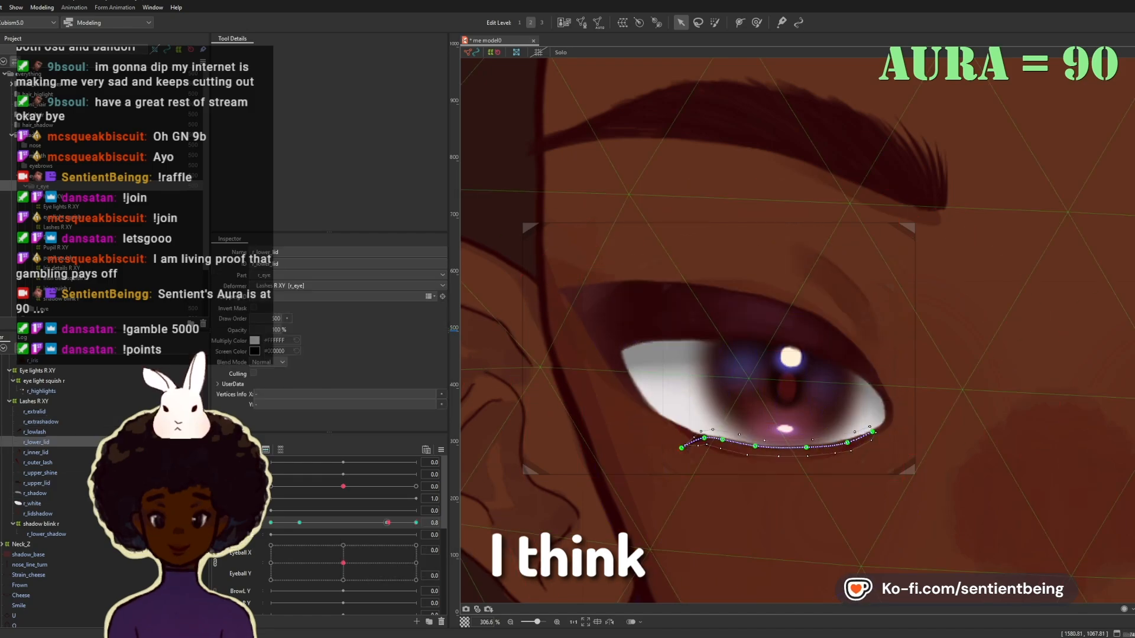
{"action": "left_click", "coordinate": [855, 281]}
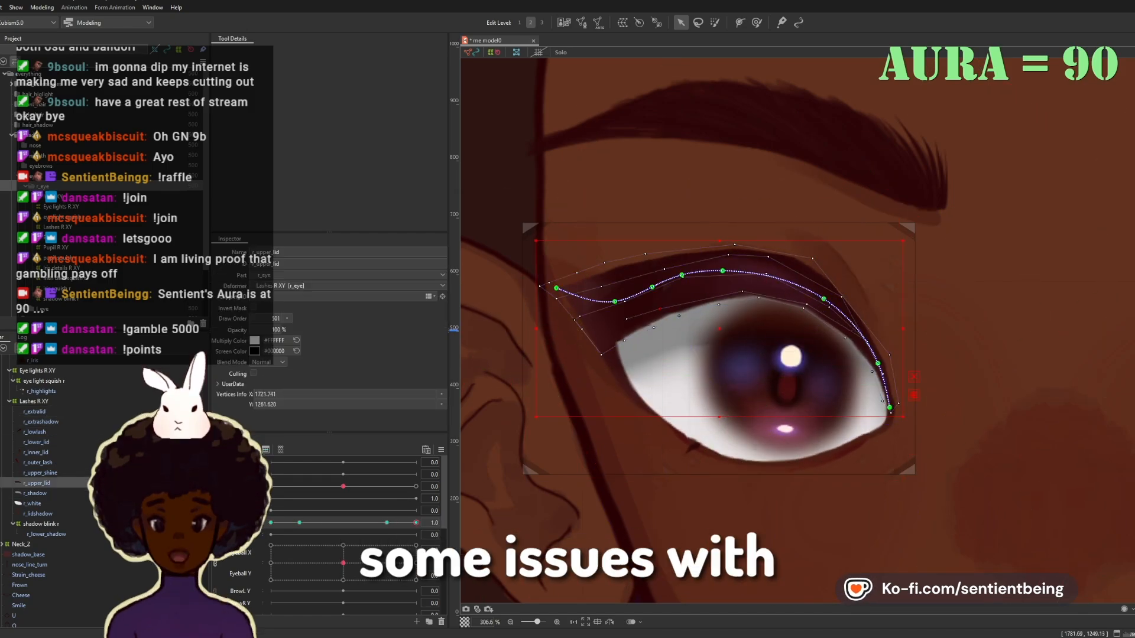
{"action": "left_click", "coordinate": [828, 334]}
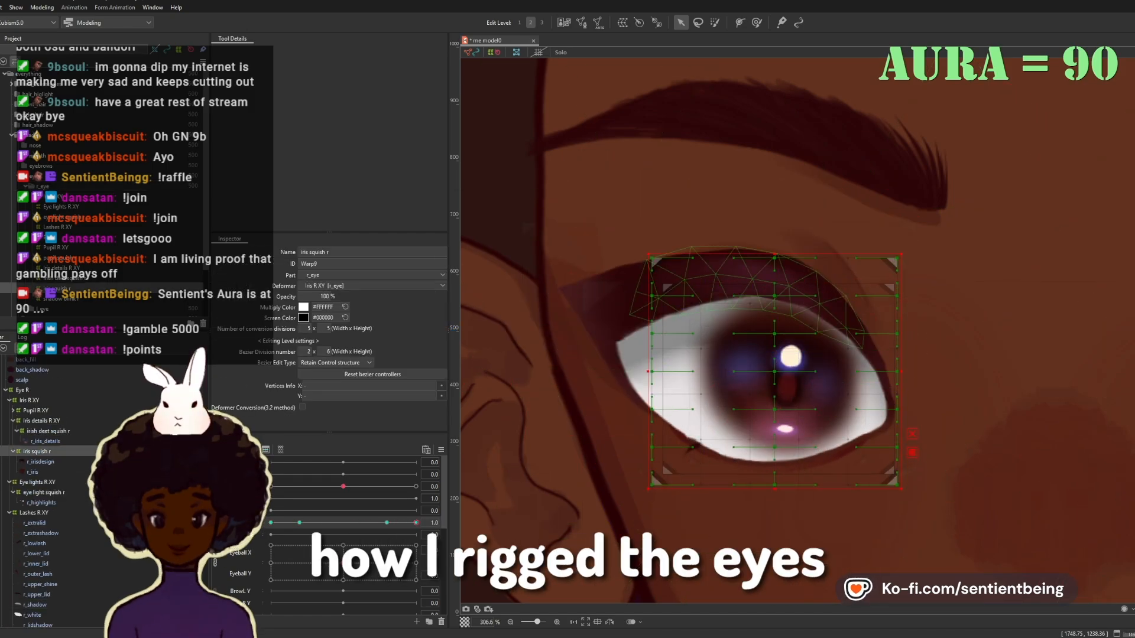
Step: Scale iris squish r down at eye opening 1.0 and check the pupil and iris details deformers with the eyeball moved sideways
{"action": "left_click_drag", "start_coordinate": [901, 489], "coordinate": [849, 441]}
{"action": "left_click", "coordinate": [58, 258]}
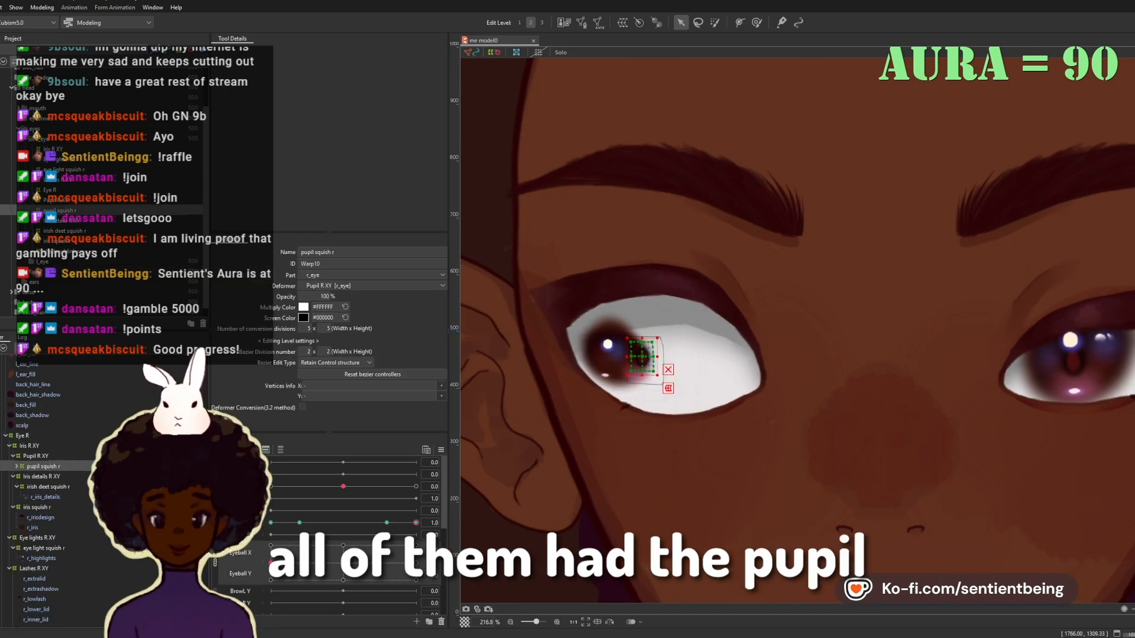
{"action": "left_click", "coordinate": [43, 466]}
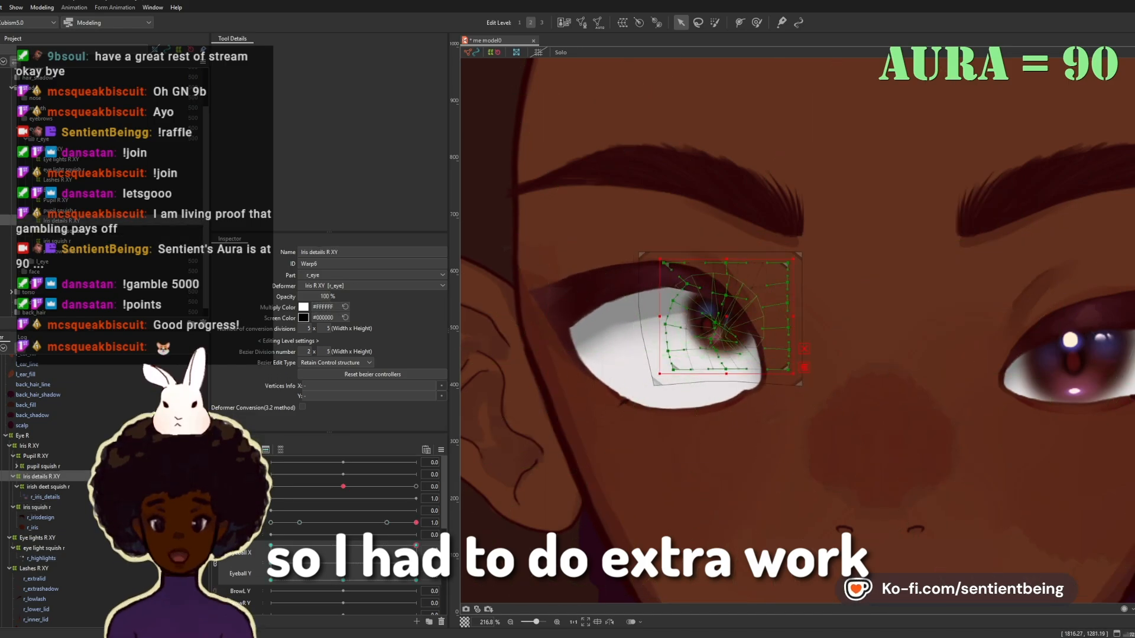
{"action": "left_click", "coordinate": [29, 445]}
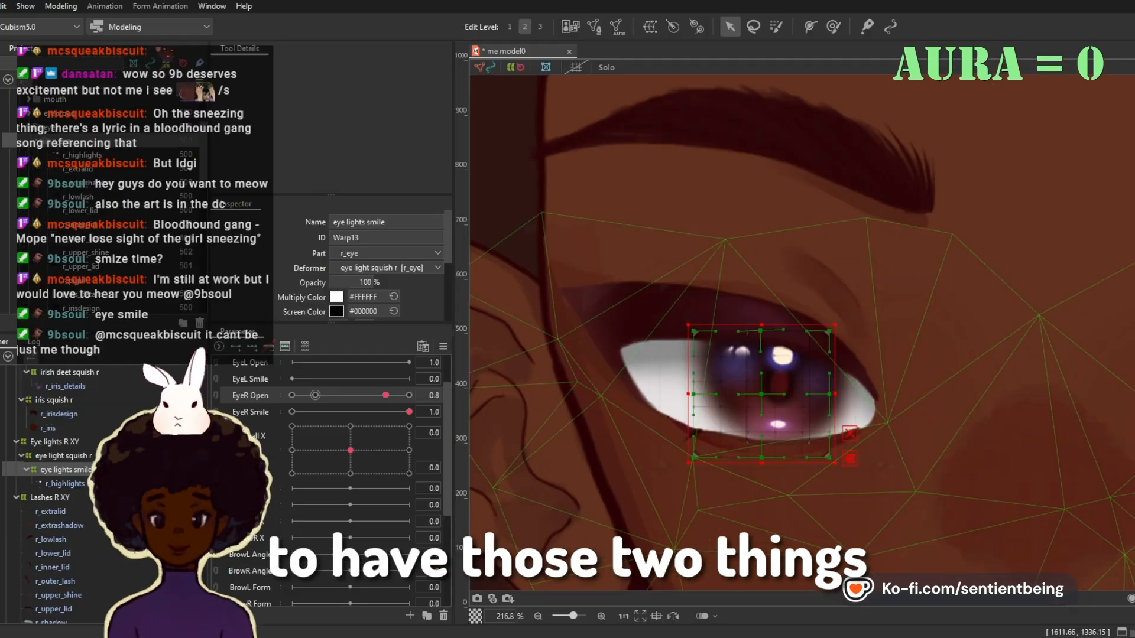
Step: Reshape the eye highlights at opening 0.8 and eye smile 1.0, using eye light squish r in place of eye lights smile
{"action": "left_click_drag", "start_coordinate": [762, 442], "coordinate": [757, 452]}
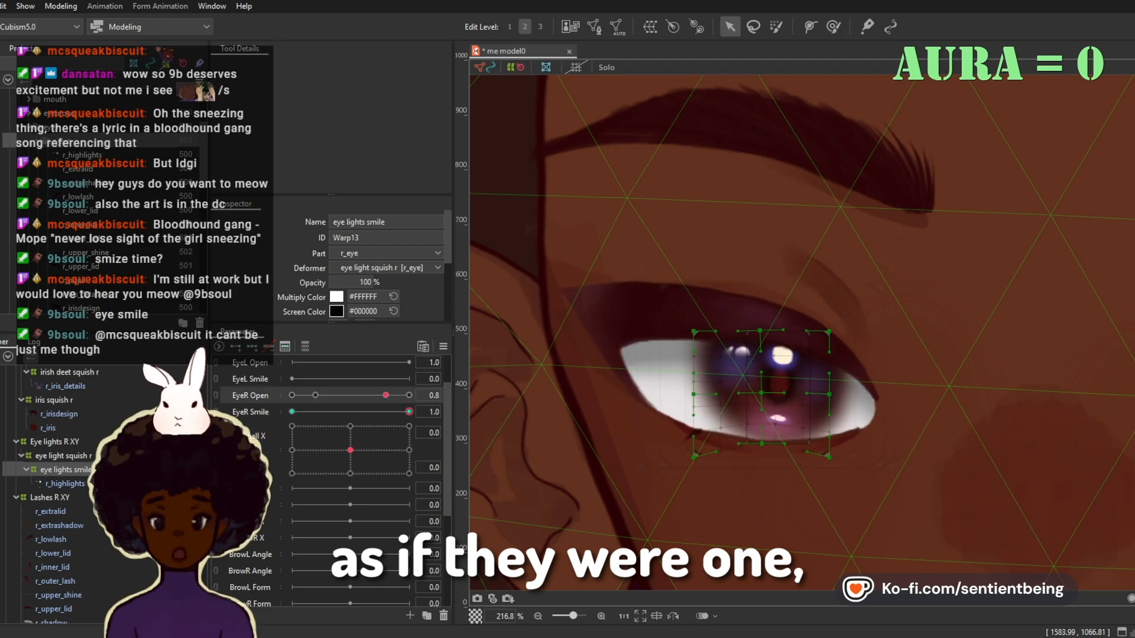
{"action": "left_click_drag", "start_coordinate": [317, 396], "coordinate": [339, 395]}
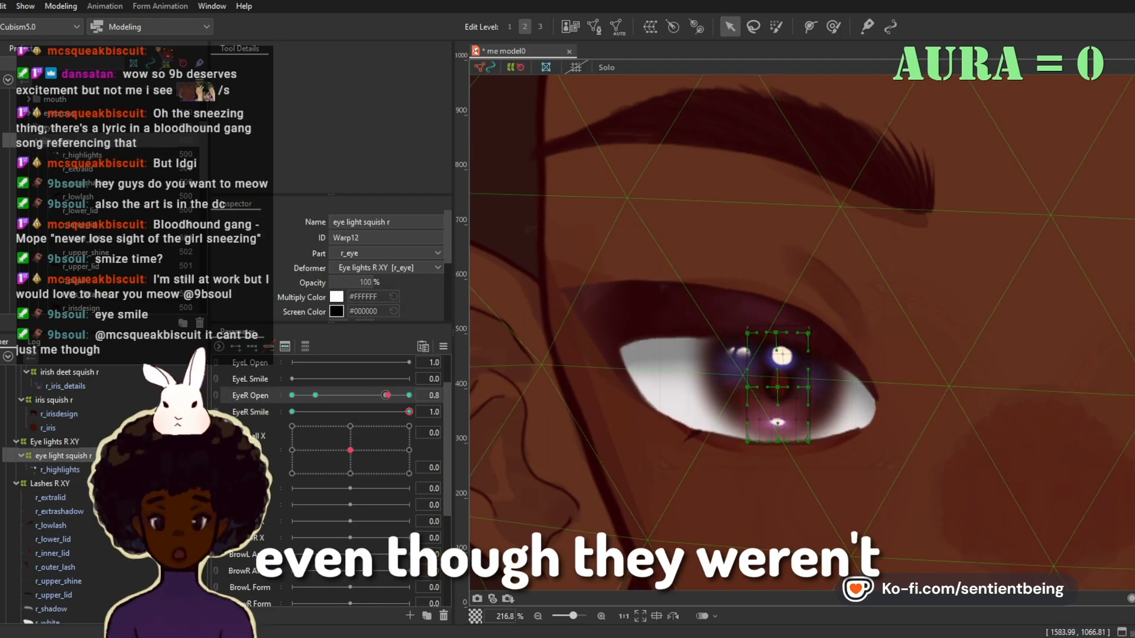
{"action": "left_click_drag", "start_coordinate": [754, 355], "coordinate": [750, 350]}
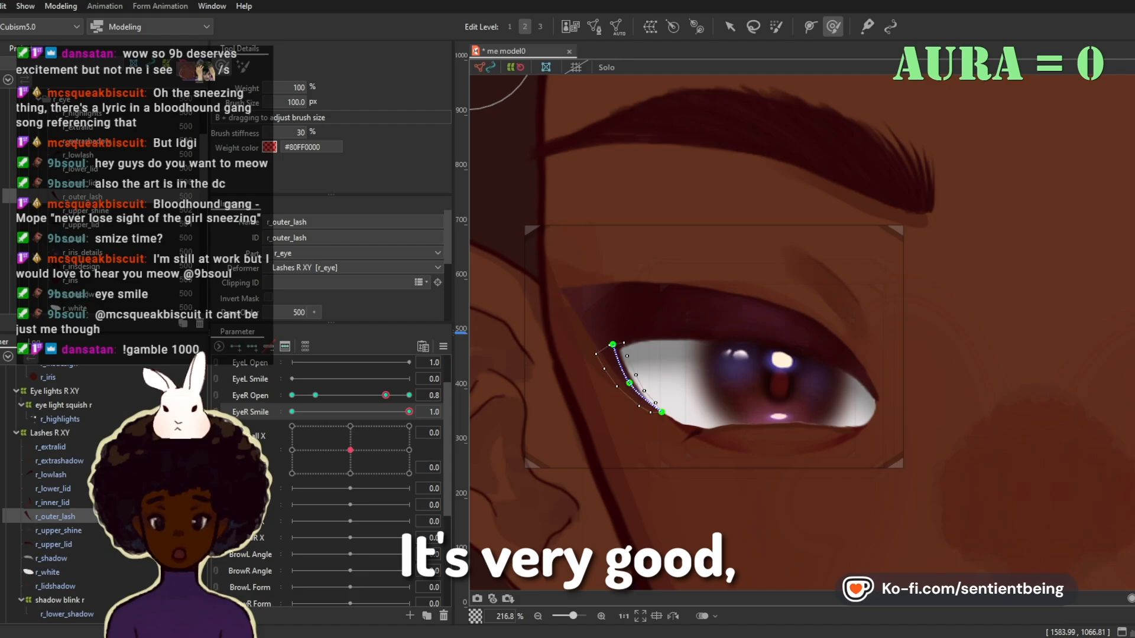
Step: Check the shapes of r_extralid, r_white and shadow blink r while varying the right eye's smile at opening 0.8
{"action": "key", "text": "v"}
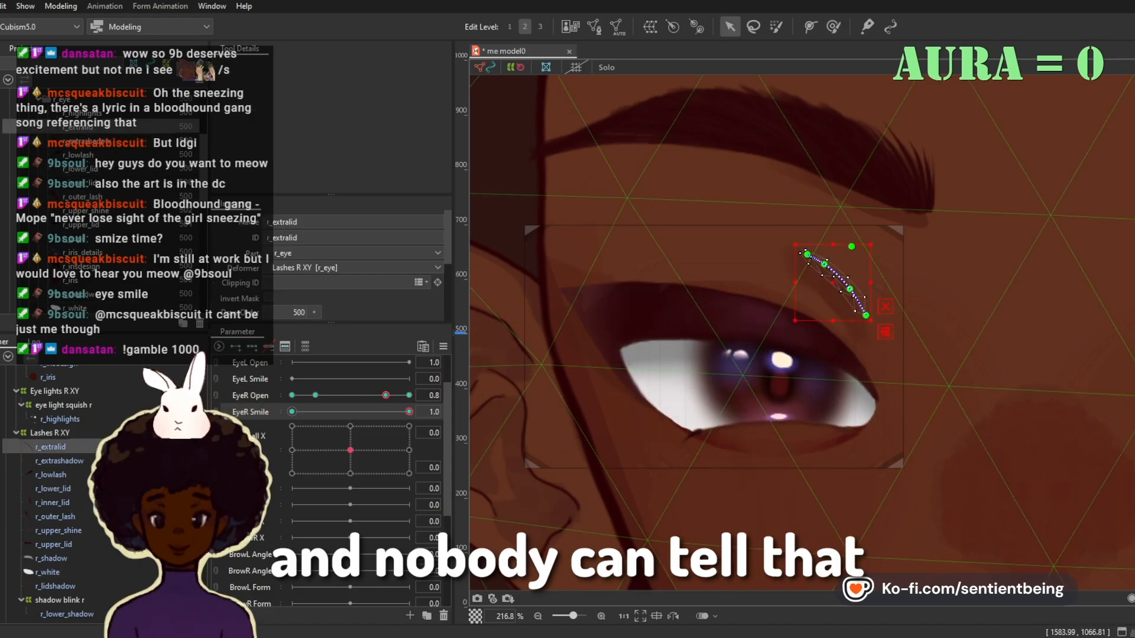
{"action": "left_click", "coordinate": [48, 572]}
{"action": "left_click", "coordinate": [60, 550]}
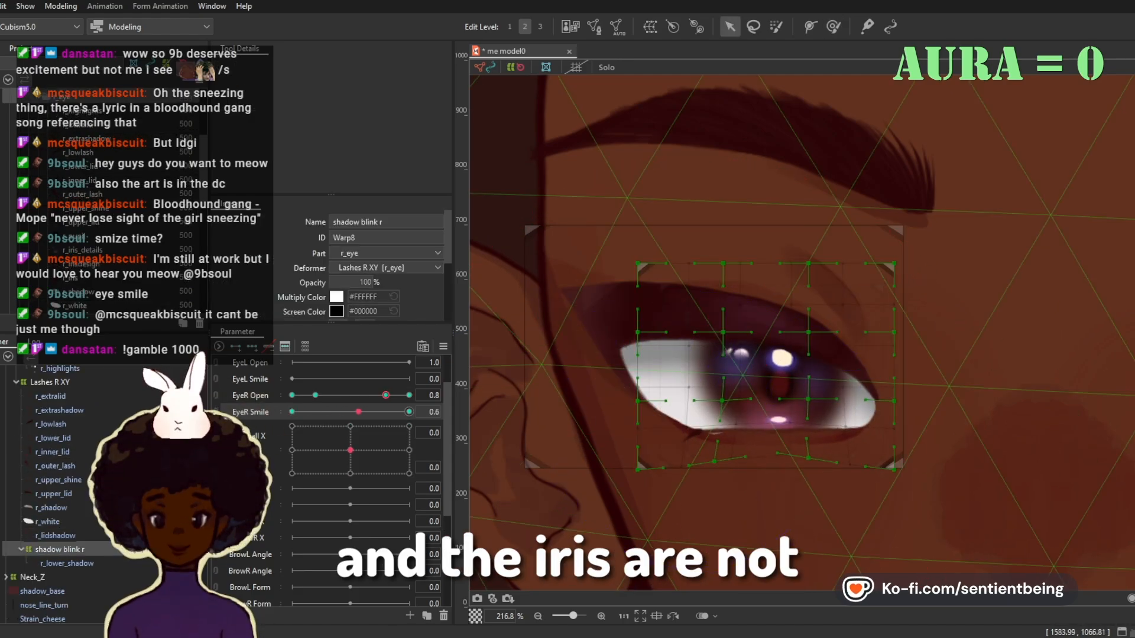
Step: Undo the last r_white edit and pull its lower path points up to the lower lid at eye smile 1.0
{"action": "left_click", "coordinate": [48, 522]}
{"action": "scroll", "coordinate": [677, 449], "scroll_direction": "up", "scroll_amount": 5}
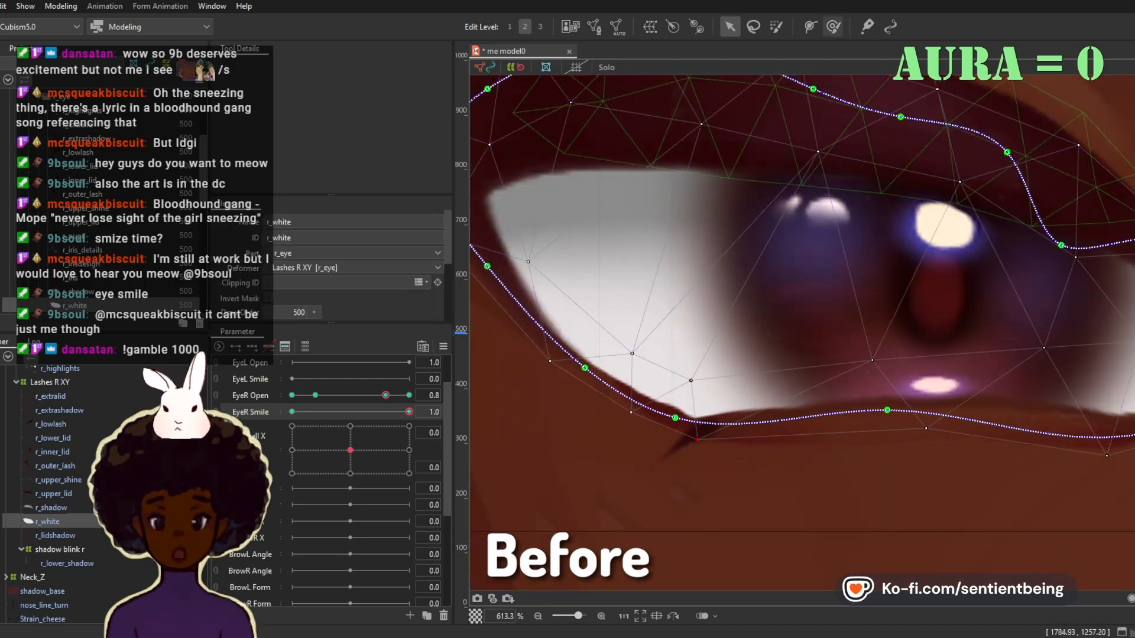
{"action": "key", "text": "ctrl+z"}
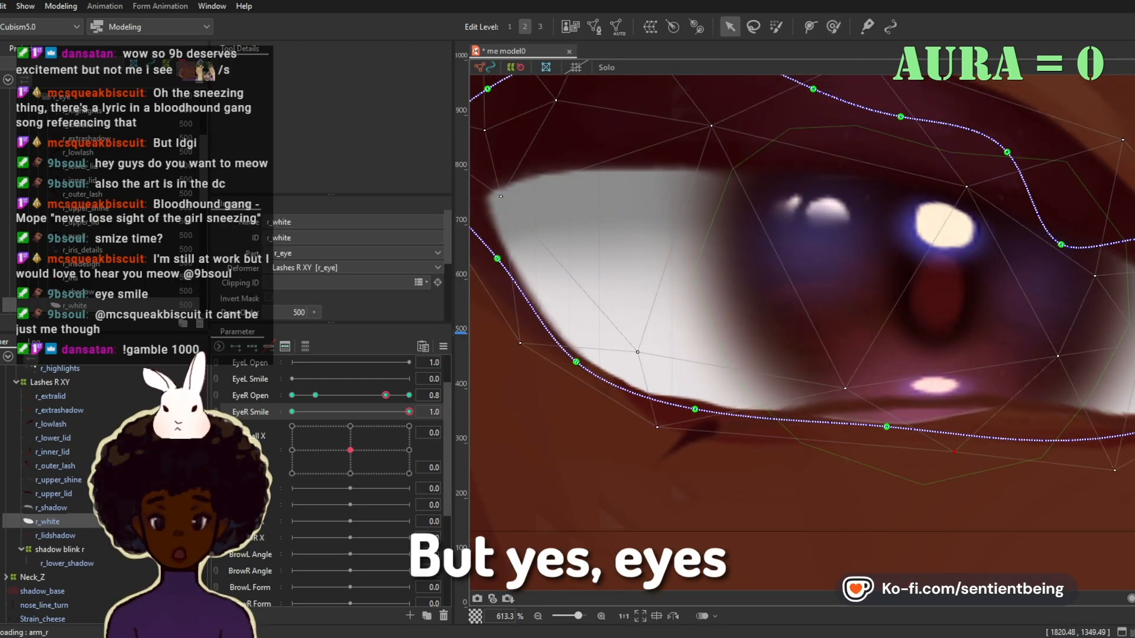
{"action": "left_click_drag", "start_coordinate": [887, 427], "coordinate": [879, 409]}
{"action": "left_click", "coordinate": [879, 406]}
{"action": "left_click_drag", "start_coordinate": [739, 418], "coordinate": [800, 386]}
{"action": "left_click", "coordinate": [799, 386]}
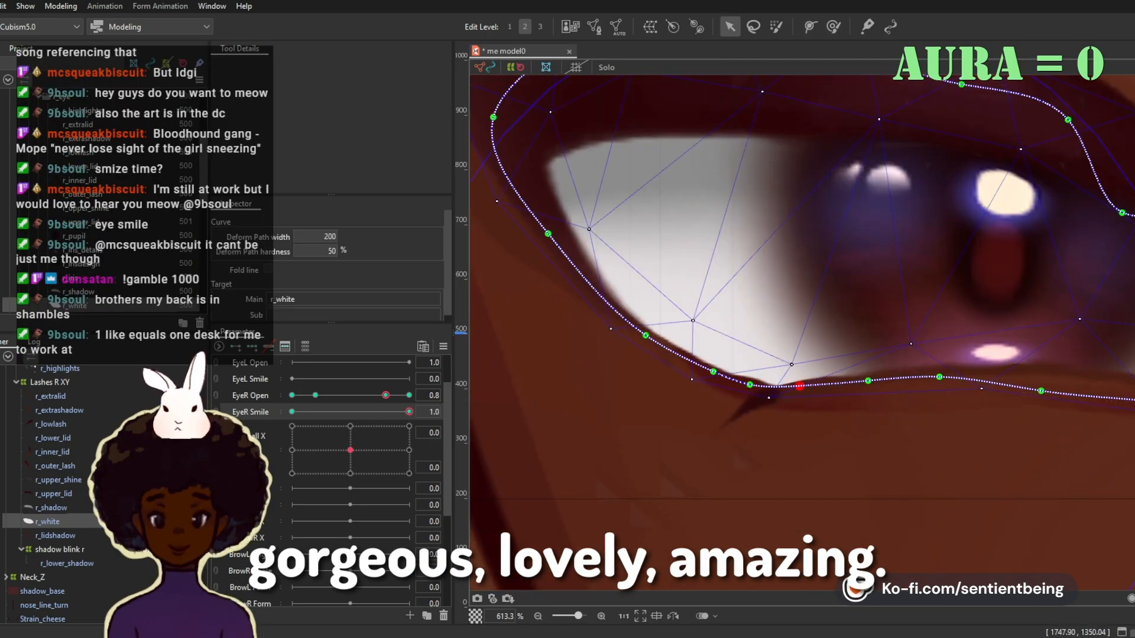
Step: Add path points around r_white's outer lower corner and tighten its curve at eye smile 1.0
{"action": "key", "text": "ctrl+e"}
{"action": "key", "text": "ctrl+e"}
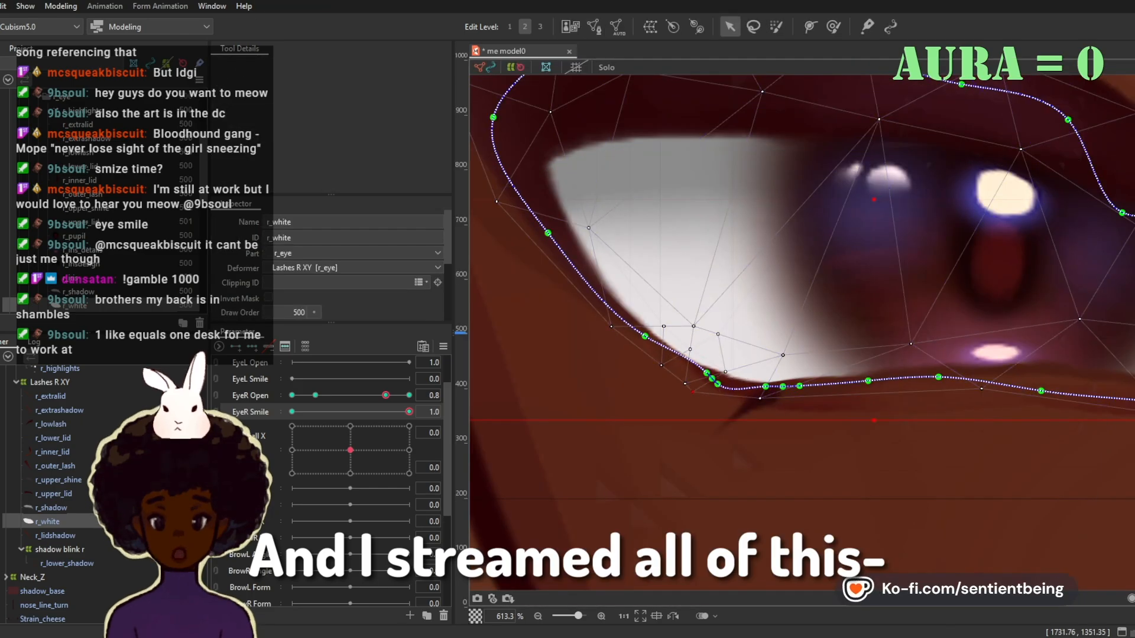
{"action": "mouse_move", "coordinate": [409, 412]}
{"action": "left_mouse_down"}
{"action": "mouse_move", "coordinate": [303, 412]}
{"action": "mouse_move", "coordinate": [409, 412]}
{"action": "left_mouse_up"}
{"action": "left_click", "coordinate": [784, 386]}
Step: Fit r_white's outer lower edge to the lash and lower lid at eye smile 0 and opening 0.8
{"action": "left_click", "coordinate": [50, 396]}
{"action": "left_click", "coordinate": [47, 521]}
{"action": "left_click", "coordinate": [653, 344]}
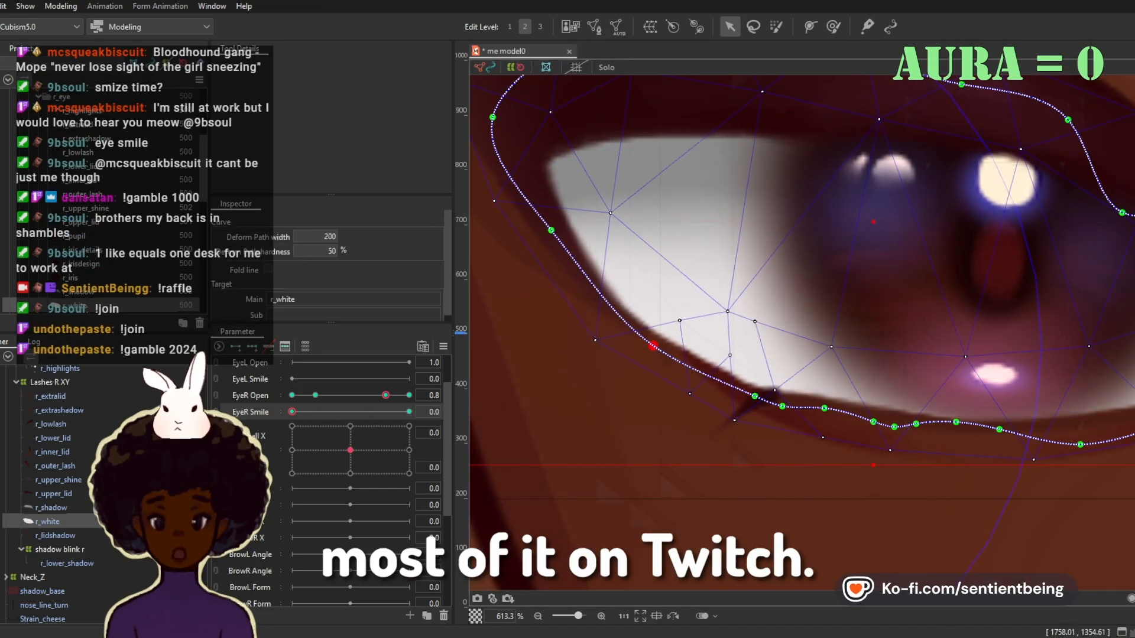
{"action": "left_click_drag", "start_coordinate": [652, 344], "coordinate": [646, 336]}
{"action": "left_click_drag", "start_coordinate": [777, 386], "coordinate": [794, 392]}
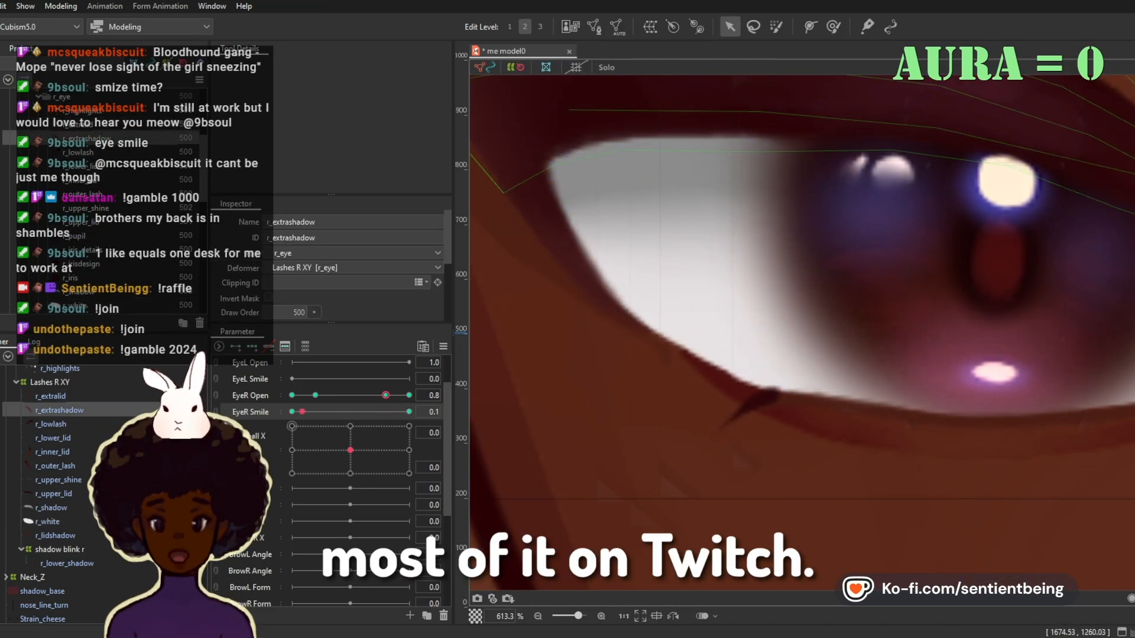
Step: Fit r_white's lower path points to the lower lid at opening 0.8 and eye smile 1.0
{"action": "key", "text": "ctrl+e"}
{"action": "key", "text": "ctrl+e"}
{"action": "key", "text": "ctrl+e"}
{"action": "key", "text": "ctrl+e"}
{"action": "left_click", "coordinate": [50, 396]}
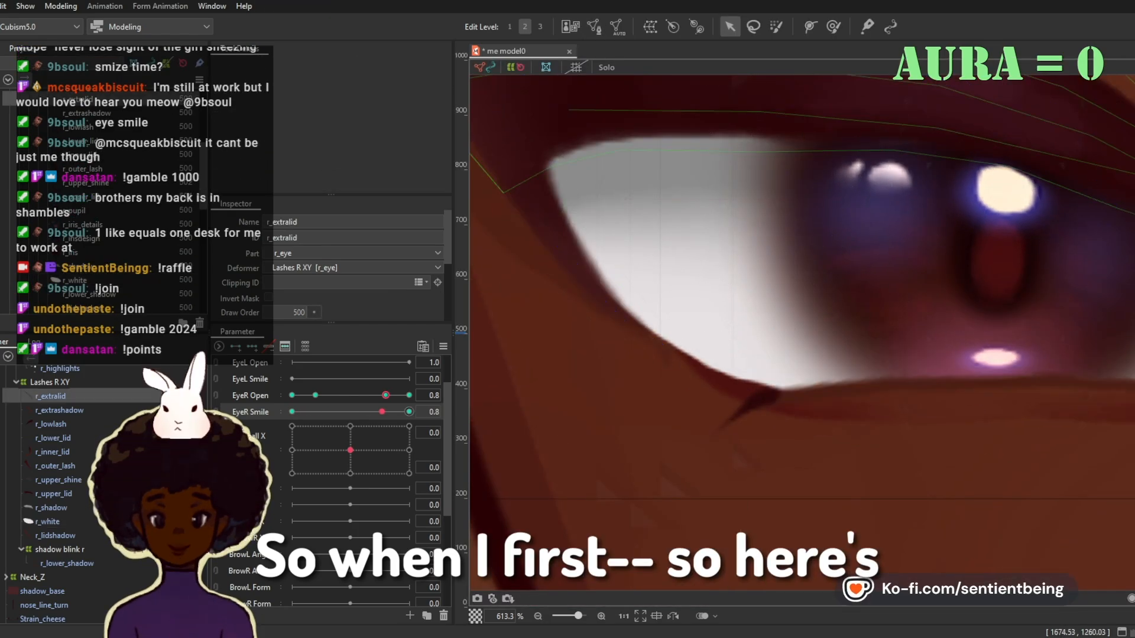
{"action": "left_click", "coordinate": [47, 522]}
{"action": "left_click", "coordinate": [50, 396]}
{"action": "left_click", "coordinate": [47, 521]}
{"action": "left_click_drag", "start_coordinate": [791, 390], "coordinate": [799, 391]}
{"action": "left_click", "coordinate": [59, 410]}
{"action": "left_click", "coordinate": [47, 521]}
{"action": "left_click", "coordinate": [791, 389]}
{"action": "mouse_move", "coordinate": [765, 385]}
{"action": "left_mouse_down"}
{"action": "mouse_move", "coordinate": [751, 387]}
{"action": "mouse_move", "coordinate": [791, 385]}
{"action": "left_mouse_up"}
Step: Smooth r_white's outer lower edge with the deform brush at opening 0.8 and eye smile 1.0
{"action": "left_click", "coordinate": [834, 26]}
{"action": "left_click_drag", "start_coordinate": [725, 379], "coordinate": [722, 381]}
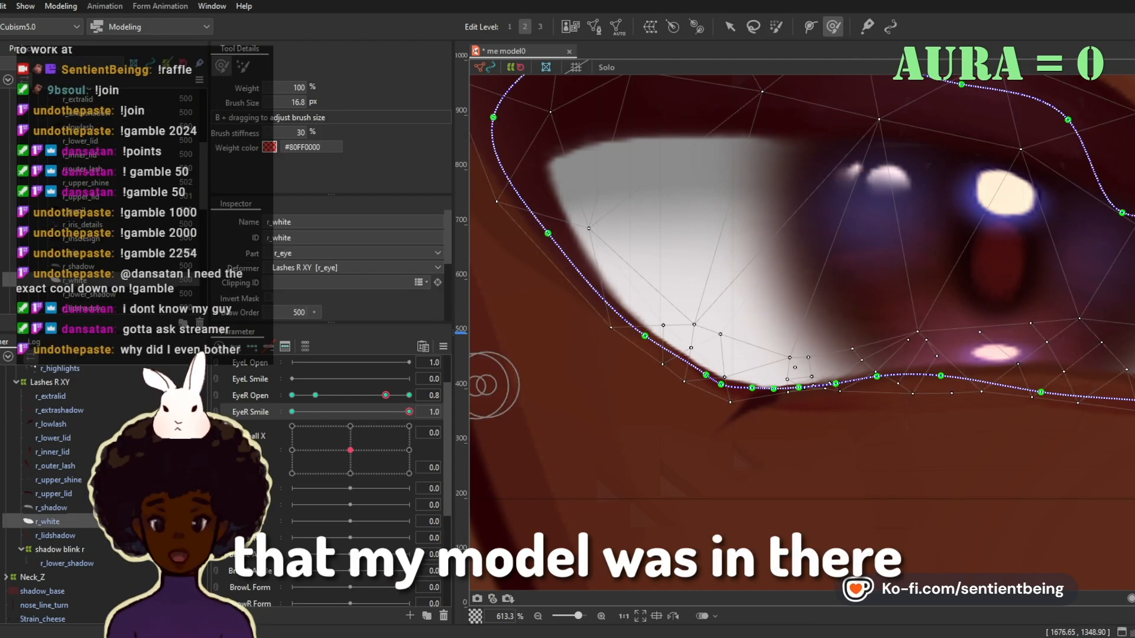
{"action": "scroll", "coordinate": [790, 393], "scroll_direction": "down", "scroll_amount": 3}
{"action": "key", "text": "v"}
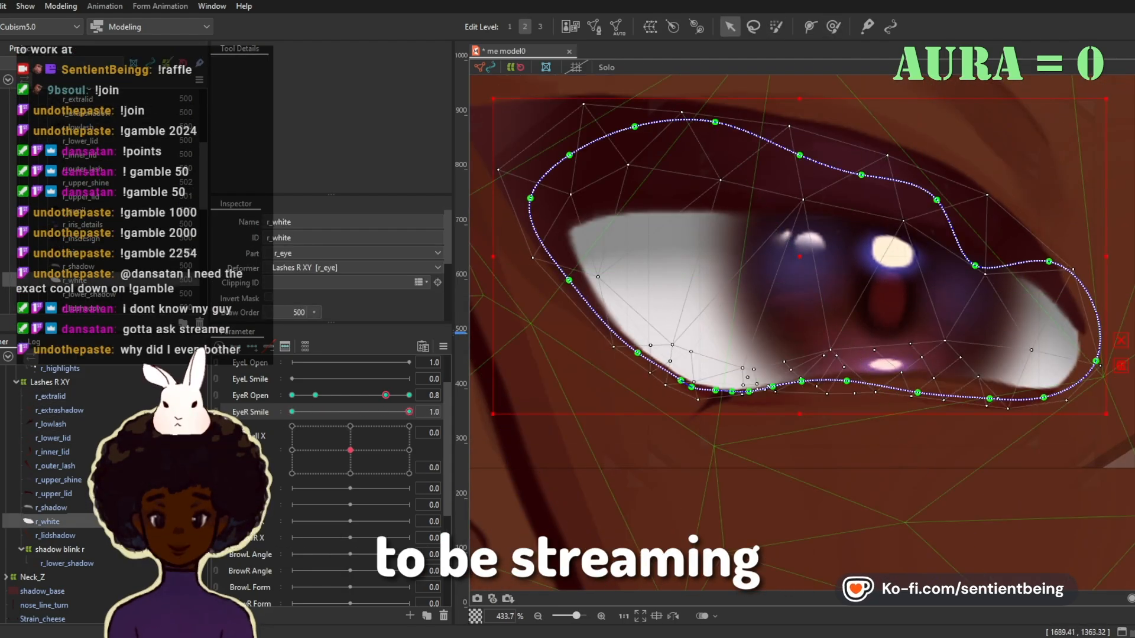
{"action": "left_click", "coordinate": [834, 27]}
{"action": "scroll", "coordinate": [768, 391], "scroll_direction": "up", "scroll_amount": 5}
{"action": "scroll", "coordinate": [769, 391], "scroll_direction": "down", "scroll_amount": 3}
Step: Examine how r_lower_lid, r_white, r_extralid and r_lowlash line up at opening 0.8 and eye smile 1.0
{"action": "left_click", "coordinate": [52, 452]}
{"action": "left_click_drag", "start_coordinate": [409, 412], "coordinate": [409, 412]}
{"action": "left_click", "coordinate": [53, 438]}
{"action": "left_click", "coordinate": [48, 522]}
{"action": "scroll", "coordinate": [639, 410], "scroll_direction": "down", "scroll_amount": 3}
{"action": "left_click", "coordinate": [50, 397]}
{"action": "left_click", "coordinate": [51, 425]}
{"action": "scroll", "coordinate": [662, 414], "scroll_direction": "up", "scroll_amount": 2}
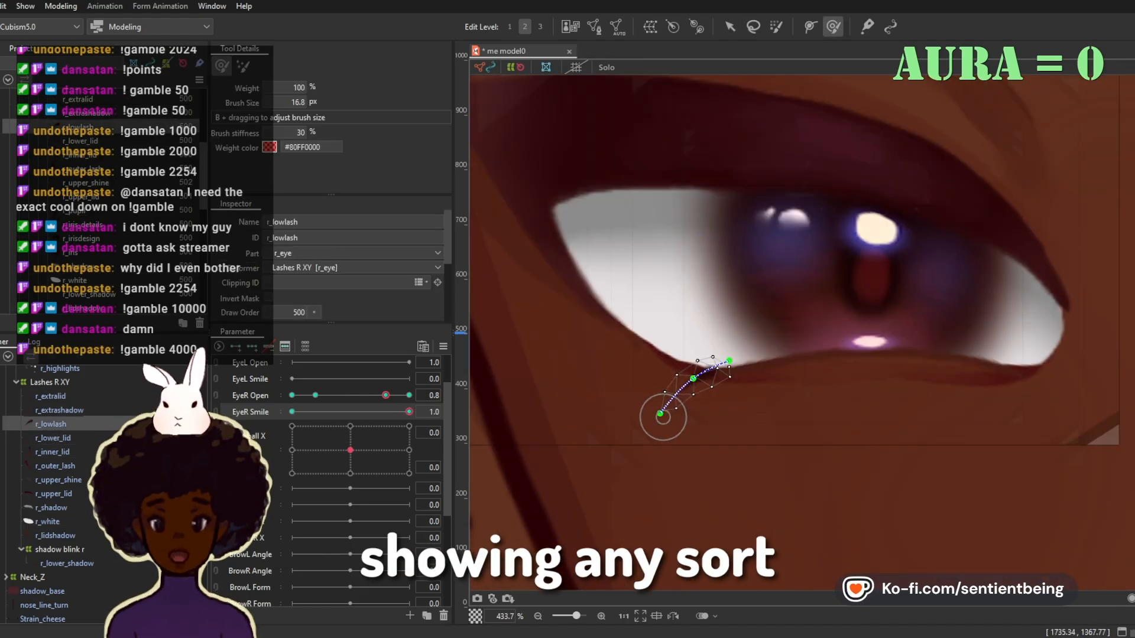
{"action": "left_click", "coordinate": [50, 397]}
{"action": "key", "text": "v"}
{"action": "scroll", "coordinate": [739, 440], "scroll_direction": "down", "scroll_amount": 2}
Step: Align the lower path points of r_white and r_lower_lid at opening 0.2 and eye smile 1.0
{"action": "left_click", "coordinate": [315, 395]}
{"action": "left_click", "coordinate": [47, 522]}
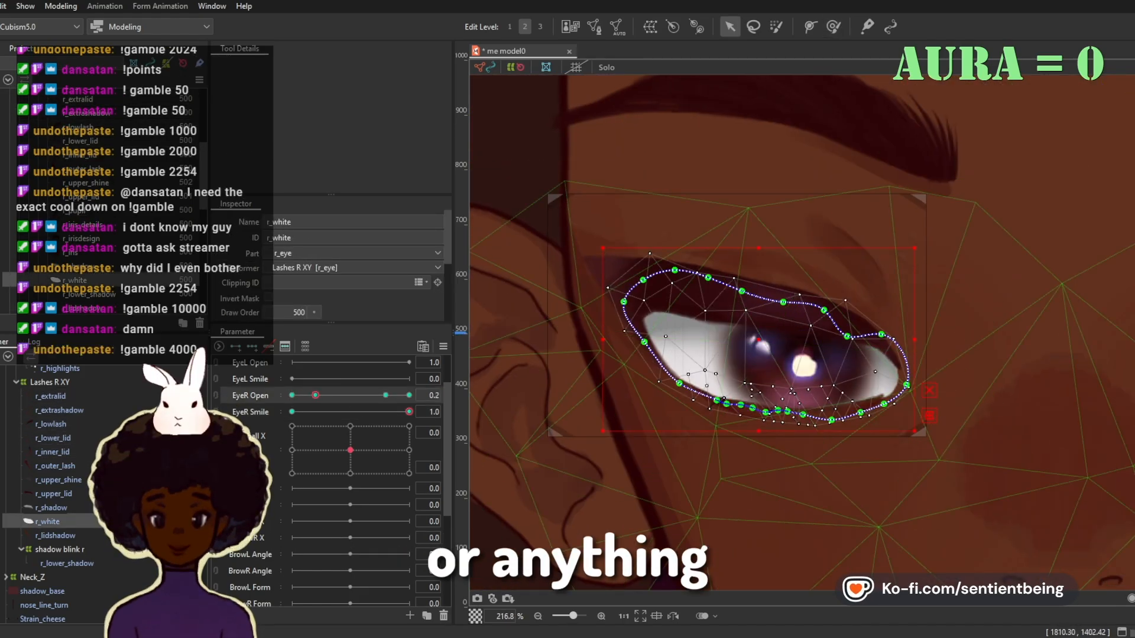
{"action": "scroll", "coordinate": [946, 432], "scroll_direction": "up", "scroll_amount": 1}
{"action": "left_click", "coordinate": [782, 408]}
{"action": "left_click", "coordinate": [678, 406]}
{"action": "left_click", "coordinate": [53, 438]}
{"action": "scroll", "coordinate": [737, 441], "scroll_direction": "up", "scroll_amount": 2}
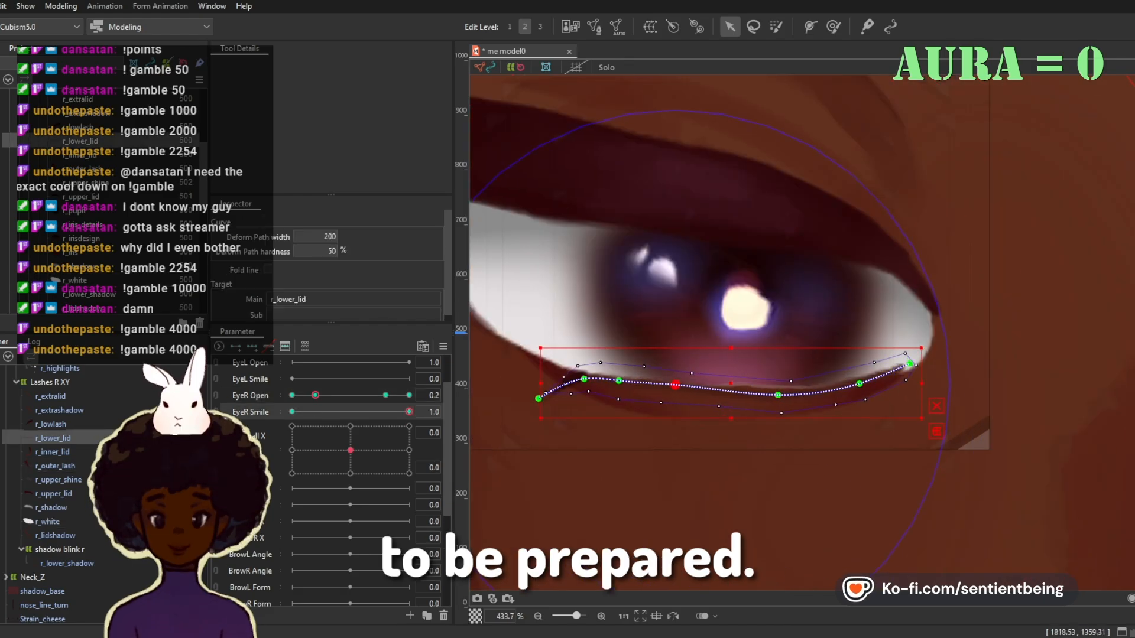
{"action": "left_click", "coordinate": [776, 381]}
Step: Add EyeR Open keyforms around 0.1 to the right eye's parts and deformers
{"action": "mouse_move", "coordinate": [315, 396]}
{"action": "left_mouse_down"}
{"action": "mouse_move", "coordinate": [409, 396]}
{"action": "mouse_move", "coordinate": [292, 396]}
{"action": "mouse_move", "coordinate": [316, 395]}
{"action": "mouse_move", "coordinate": [306, 395]}
{"action": "left_mouse_up"}
{"action": "left_click", "coordinate": [47, 522]}
{"action": "left_click", "coordinate": [51, 425]}
{"action": "left_click", "coordinate": [47, 522]}
{"action": "left_click", "coordinate": [55, 466]}
{"action": "scroll", "coordinate": [733, 331], "scroll_direction": "down", "scroll_amount": 2}
{"action": "left_click", "coordinate": [53, 438]}
{"action": "left_click", "coordinate": [798, 340]}
{"action": "left_click", "coordinate": [50, 397]}
{"action": "right_click", "coordinate": [250, 395]}
{"action": "left_click", "coordinate": [272, 404]}
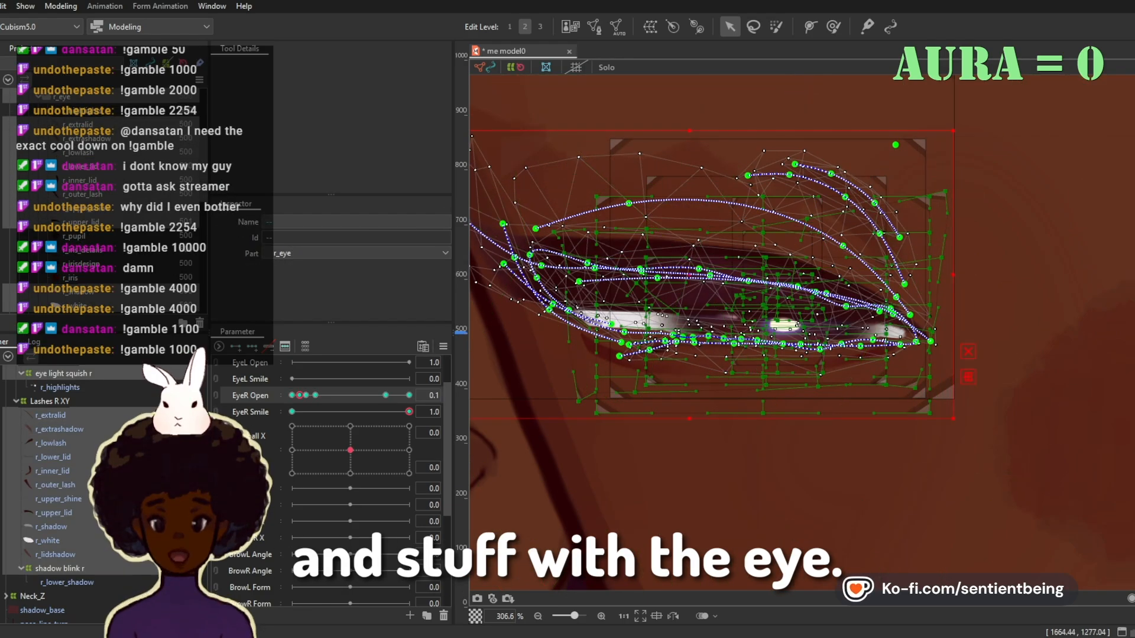
Step: Reshape the middle of r_lower_lid's path near opening 0.1 at eye smile 1.0
{"action": "left_click", "coordinate": [53, 457]}
{"action": "left_click", "coordinate": [693, 344]}
{"action": "left_click_drag", "start_coordinate": [735, 343], "coordinate": [769, 334]}
{"action": "left_click", "coordinate": [47, 541]}
{"action": "left_click", "coordinate": [51, 416]}
{"action": "scroll", "coordinate": [743, 344], "scroll_direction": "up", "scroll_amount": 2}
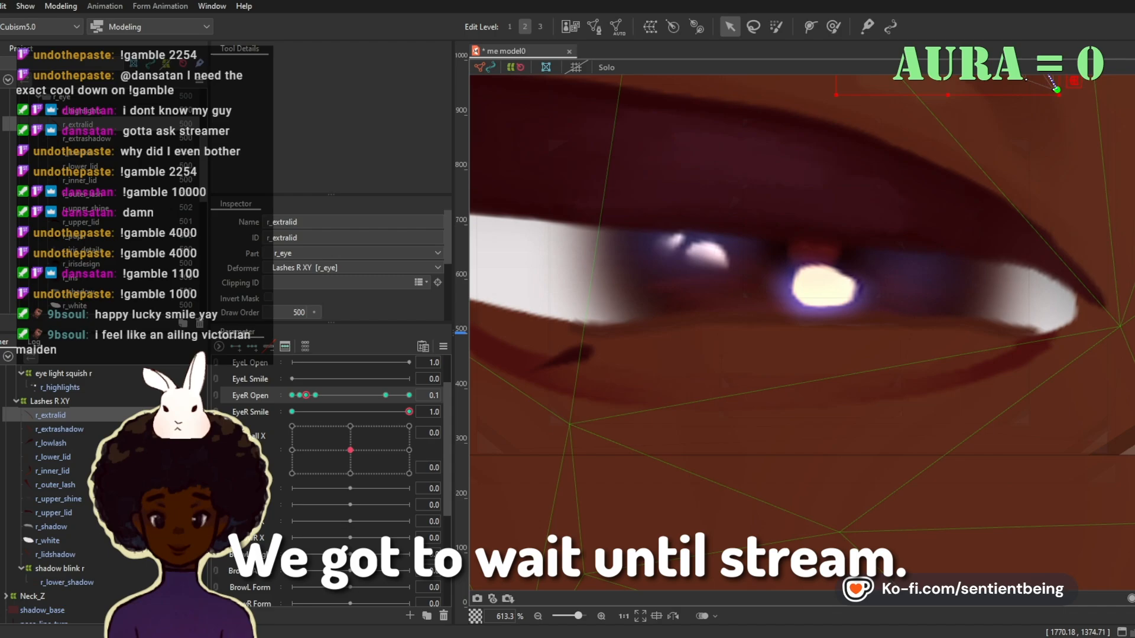
Step: Raise r_white's lower path point near the inner corner at opening 0.1 and eye smile 1.0
{"action": "scroll", "coordinate": [837, 478], "scroll_direction": "down", "scroll_amount": 1}
{"action": "left_click", "coordinate": [55, 485]}
{"action": "left_click", "coordinate": [59, 569]}
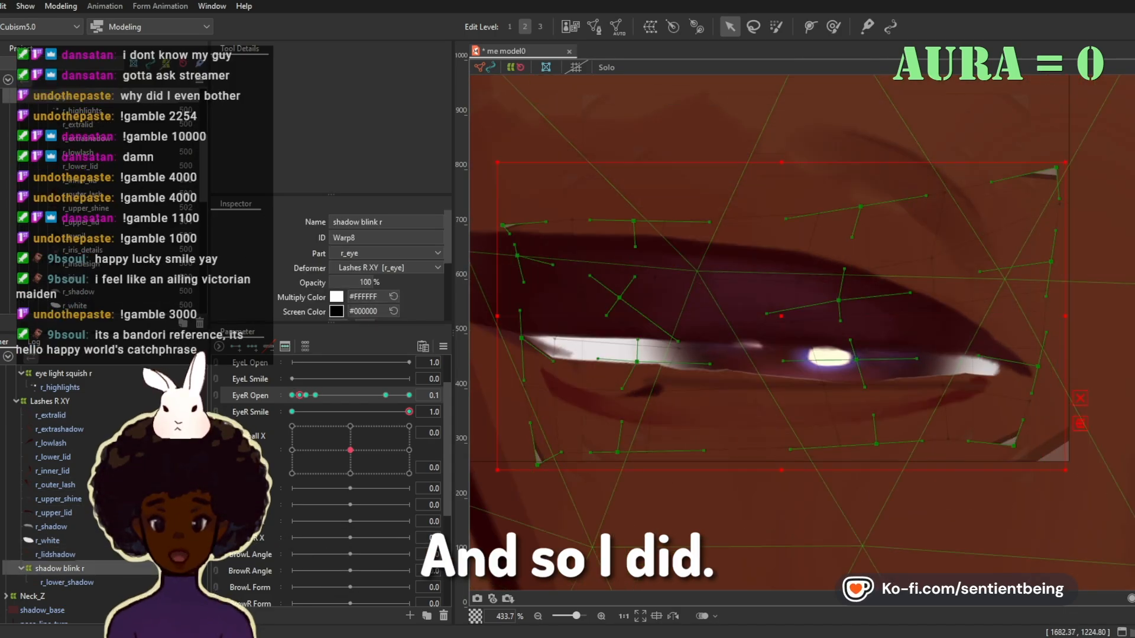
{"action": "left_click", "coordinate": [47, 540]}
{"action": "left_click", "coordinate": [829, 381]}
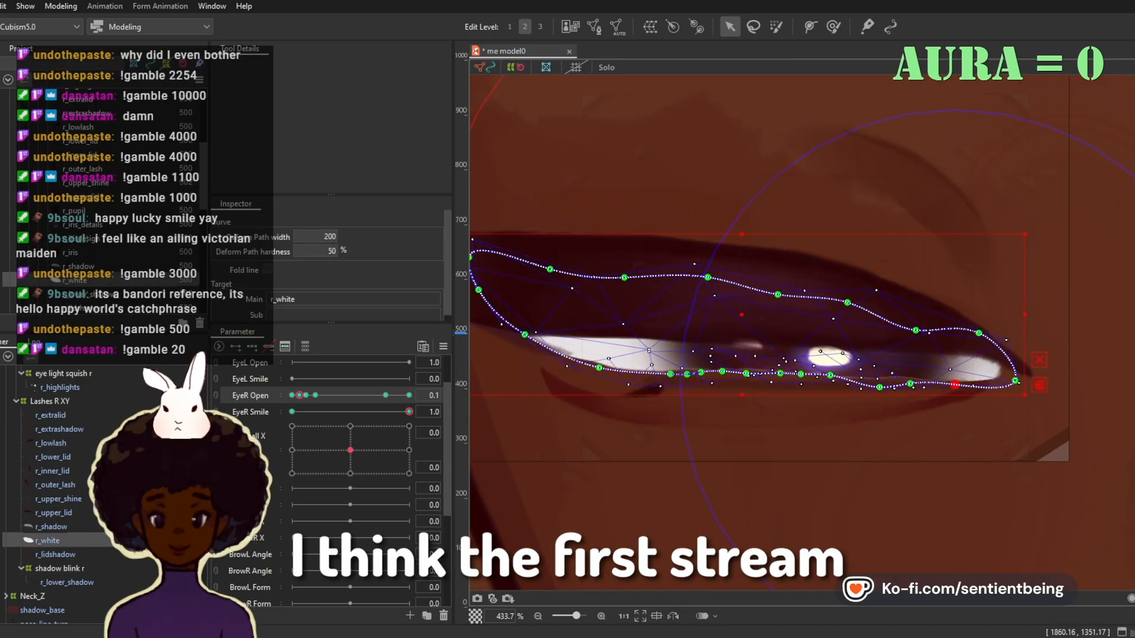
{"action": "left_click_drag", "start_coordinate": [955, 385], "coordinate": [956, 378]}
Step: Raise r_lower_lid's outer path point and fit r_white's lower middle point to it at opening 0.1 and eye smile 1.0
{"action": "left_click", "coordinate": [52, 457]}
{"action": "left_click_drag", "start_coordinate": [608, 385], "coordinate": [606, 371]}
{"action": "left_click", "coordinate": [996, 378]}
{"action": "left_click", "coordinate": [48, 541]}
{"action": "left_click_drag", "start_coordinate": [830, 375], "coordinate": [831, 377]}
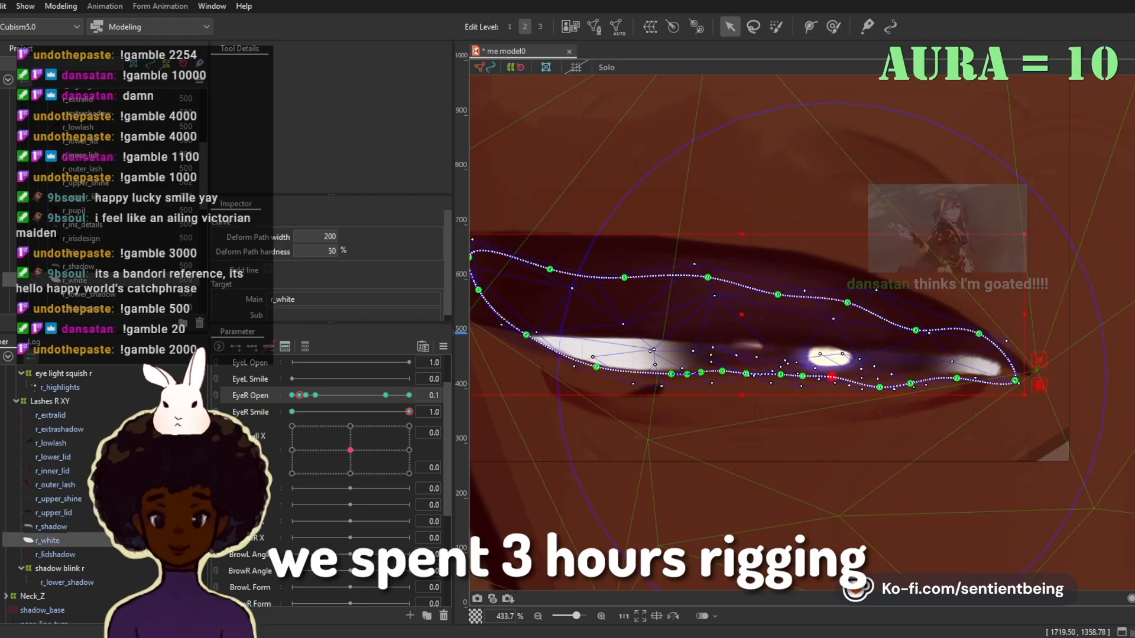
{"action": "left_click", "coordinate": [55, 555]}
{"action": "left_click", "coordinate": [59, 569]}
{"action": "left_click", "coordinate": [47, 541]}
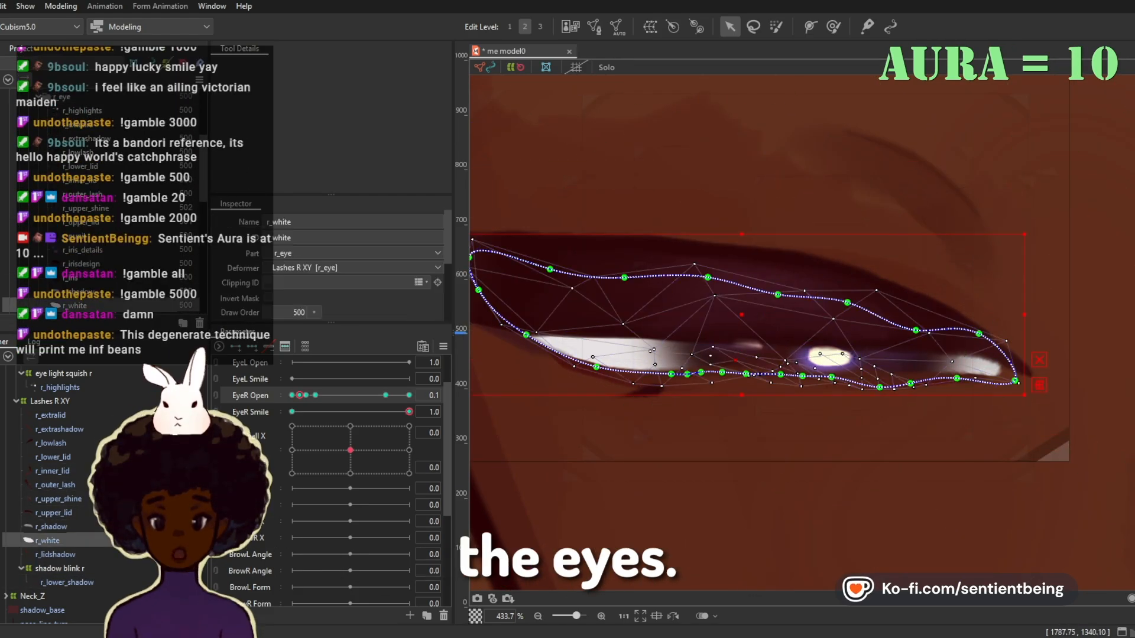
Step: Check r_outer_lash, r_white and r_shadow at eye smile 0 with openings 0.1 and 0.2
{"action": "left_click", "coordinate": [55, 485]}
{"action": "scroll", "coordinate": [684, 452], "scroll_direction": "down", "scroll_amount": 2}
{"action": "left_click", "coordinate": [292, 412]}
{"action": "left_click", "coordinate": [50, 416]}
{"action": "left_click", "coordinate": [52, 456]}
{"action": "left_click", "coordinate": [55, 485]}
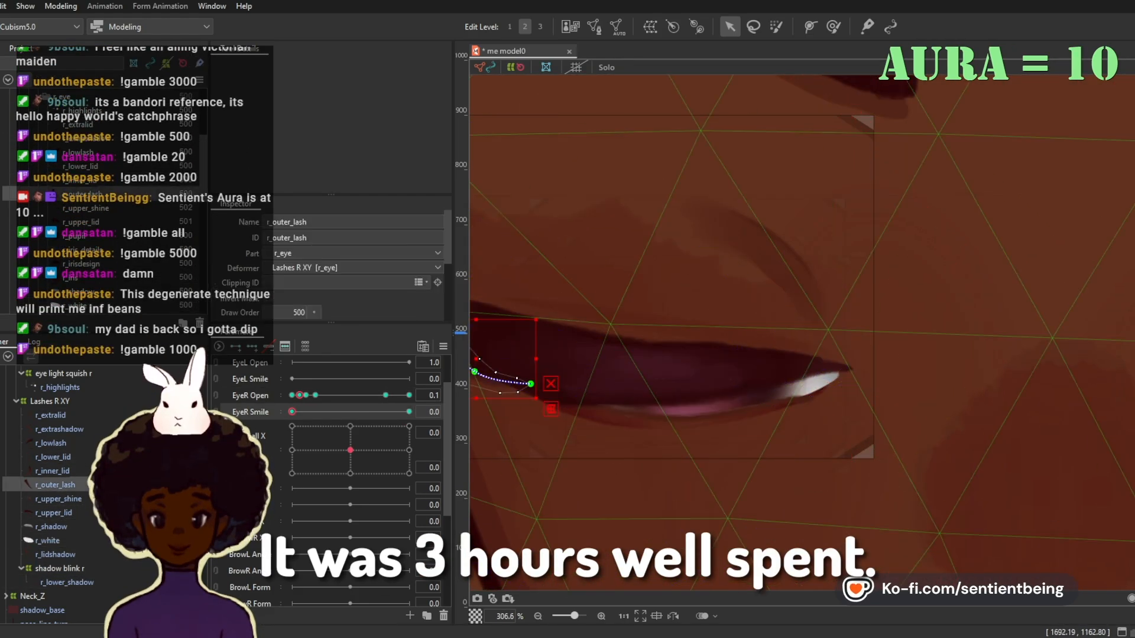
{"action": "left_click", "coordinate": [47, 541]}
{"action": "left_click", "coordinate": [306, 396]}
{"action": "left_click", "coordinate": [50, 526]}
{"action": "scroll", "coordinate": [803, 331], "scroll_direction": "up", "scroll_amount": 2}
{"action": "left_click", "coordinate": [315, 395]}
{"action": "left_click", "coordinate": [973, 283]}
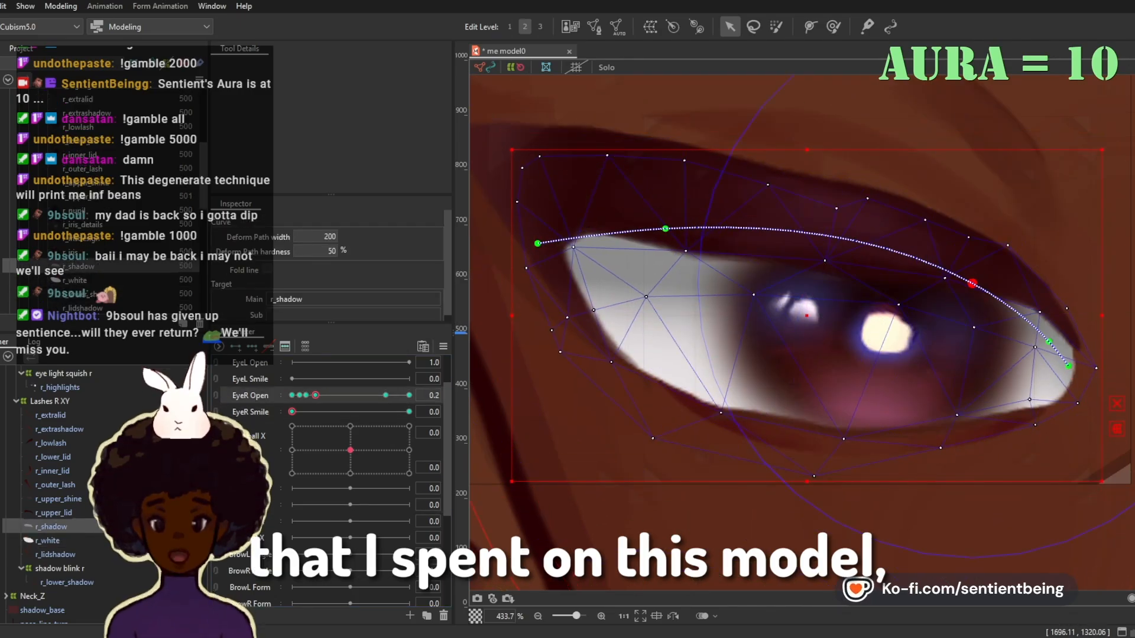
Step: Check r_white, r_upper_shine and r_upper_lid at eye smile 0 on both keyforms near opening 0.1
{"action": "left_click", "coordinate": [305, 396]}
{"action": "left_click", "coordinate": [47, 541]}
{"action": "left_click", "coordinate": [300, 395]}
{"action": "left_click", "coordinate": [58, 499]}
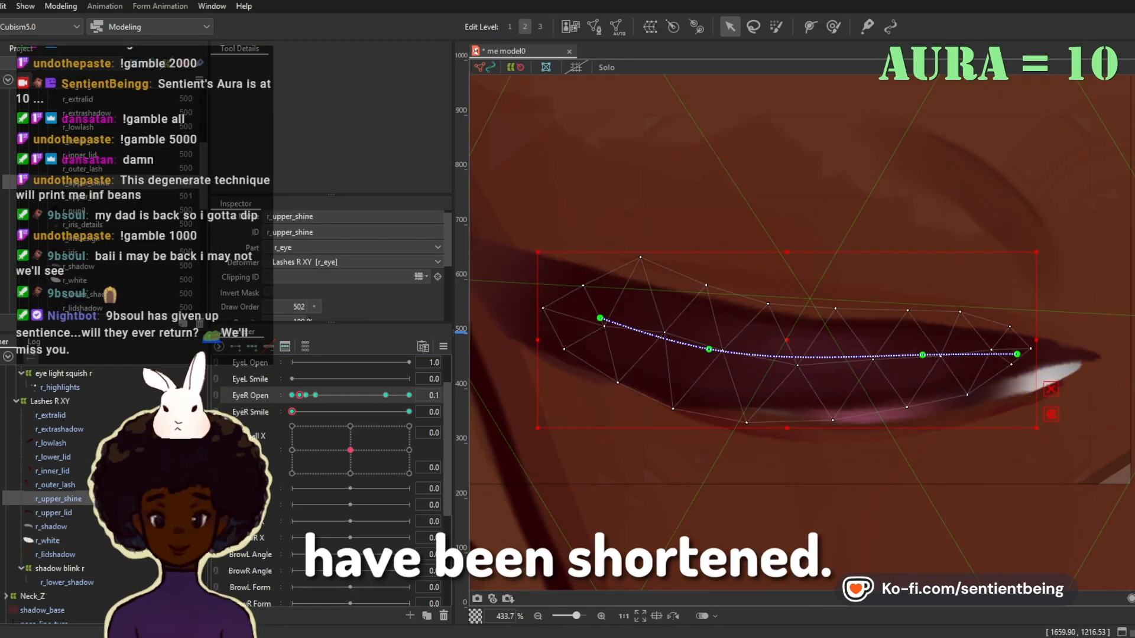
{"action": "left_click", "coordinate": [305, 395]}
{"action": "left_click", "coordinate": [53, 513]}
{"action": "key", "text": "ctrl+e"}
{"action": "key", "text": "ctrl+e"}
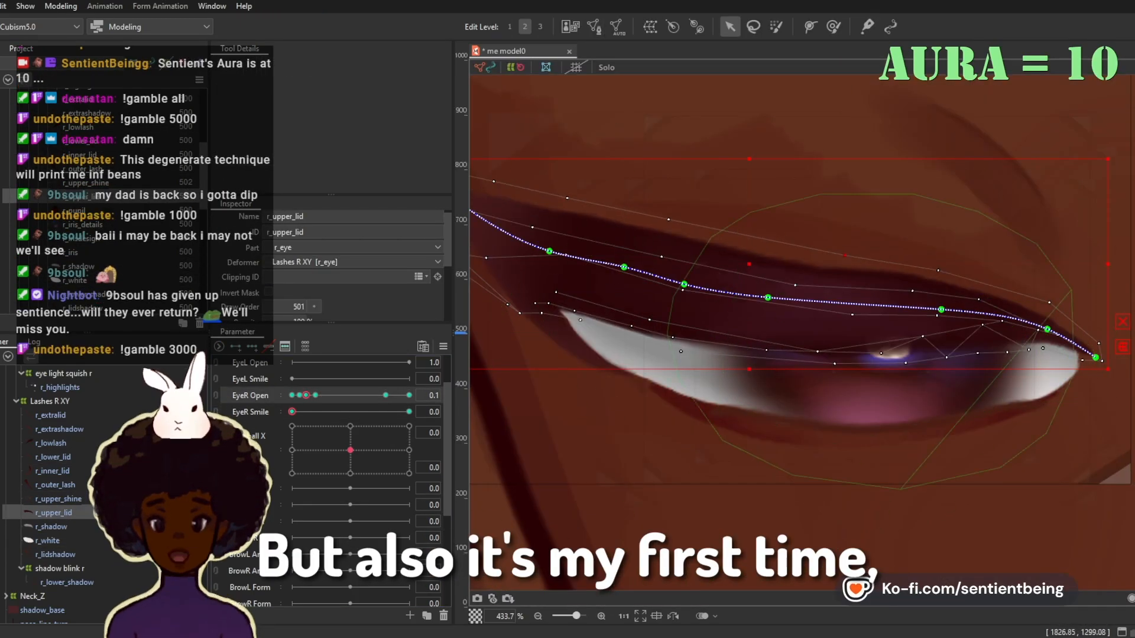
{"action": "key", "text": "ctrl+e"}
{"action": "key", "text": "ctrl+e"}
Step: Examine how r_white, r_lower_lid and r_shadow fit the eye at opening 0.8 and eye smile 0
{"action": "left_click", "coordinate": [385, 395]}
{"action": "scroll", "coordinate": [733, 331], "scroll_direction": "down", "scroll_amount": 2}
{"action": "left_click", "coordinate": [47, 541]}
{"action": "scroll", "coordinate": [699, 385], "scroll_direction": "up", "scroll_amount": 2}
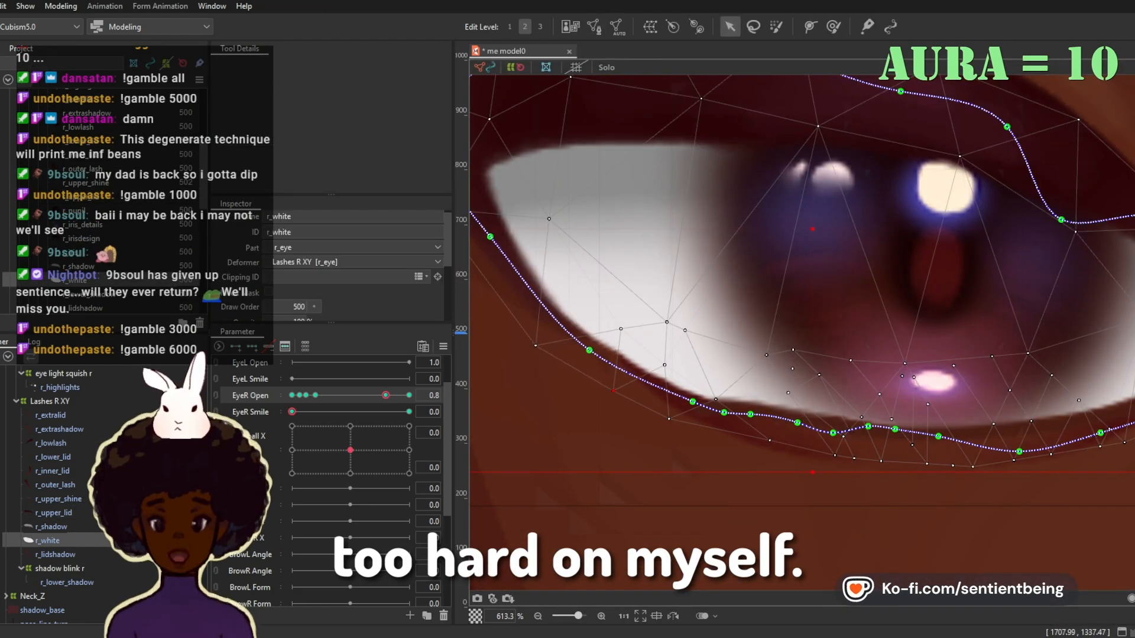
{"action": "left_click", "coordinate": [52, 457]}
{"action": "left_click", "coordinate": [47, 541]}
{"action": "scroll", "coordinate": [786, 438], "scroll_direction": "down", "scroll_amount": 3}
{"action": "left_click", "coordinate": [50, 416]}
{"action": "left_click", "coordinate": [51, 527]}
{"action": "left_click", "coordinate": [672, 344]}
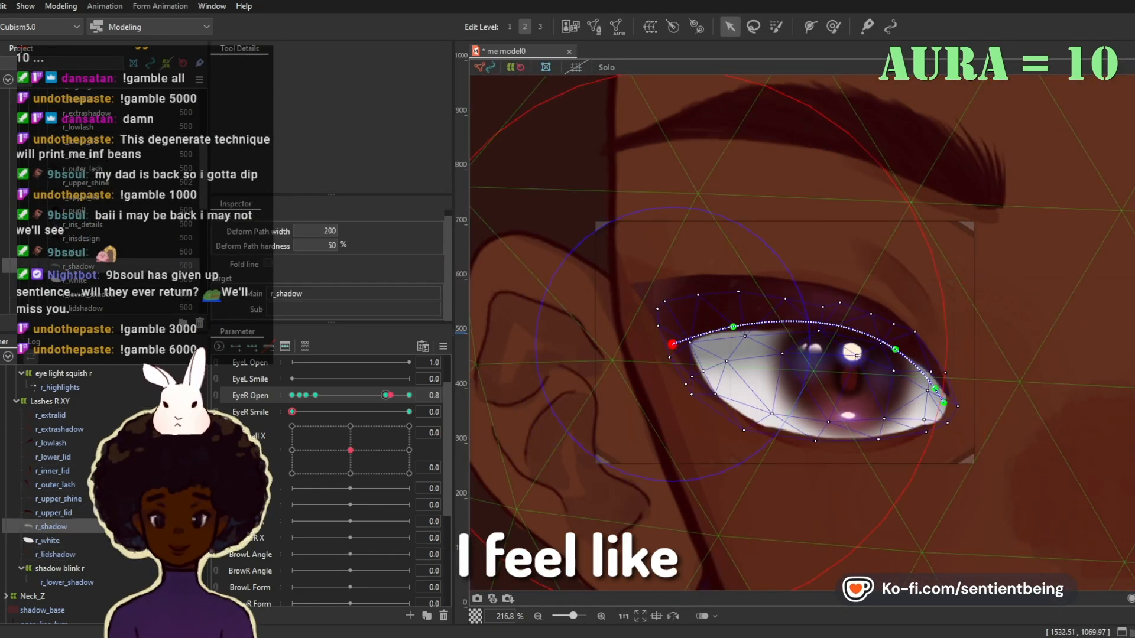
Step: Compare r_lower_lid, r_extralid and shadow blink r at eye smile 1.0 across openings 0.2, 0.1 and 0
{"action": "left_click", "coordinate": [409, 396]}
{"action": "scroll", "coordinate": [706, 369], "scroll_direction": "down", "scroll_amount": 2}
{"action": "left_click", "coordinate": [53, 457]}
{"action": "scroll", "coordinate": [697, 467], "scroll_direction": "up", "scroll_amount": 2}
{"action": "left_click", "coordinate": [409, 412]}
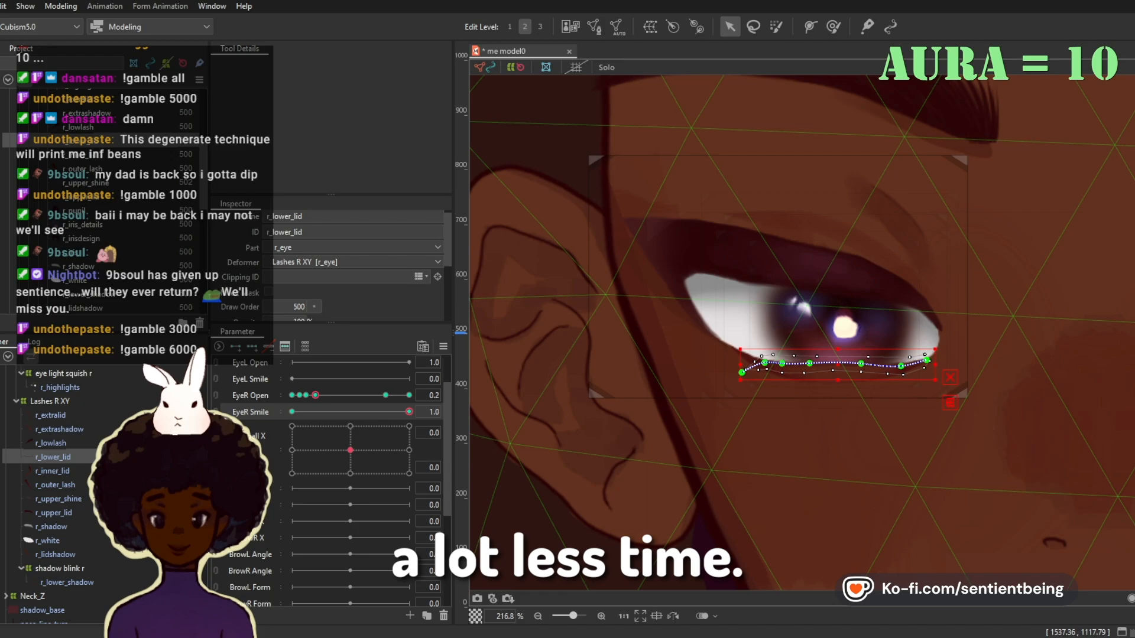
{"action": "left_click", "coordinate": [299, 395]}
{"action": "left_click", "coordinate": [50, 415]}
{"action": "scroll", "coordinate": [706, 319], "scroll_direction": "up", "scroll_amount": 2}
{"action": "left_click", "coordinate": [60, 569]}
{"action": "left_click", "coordinate": [292, 395]}
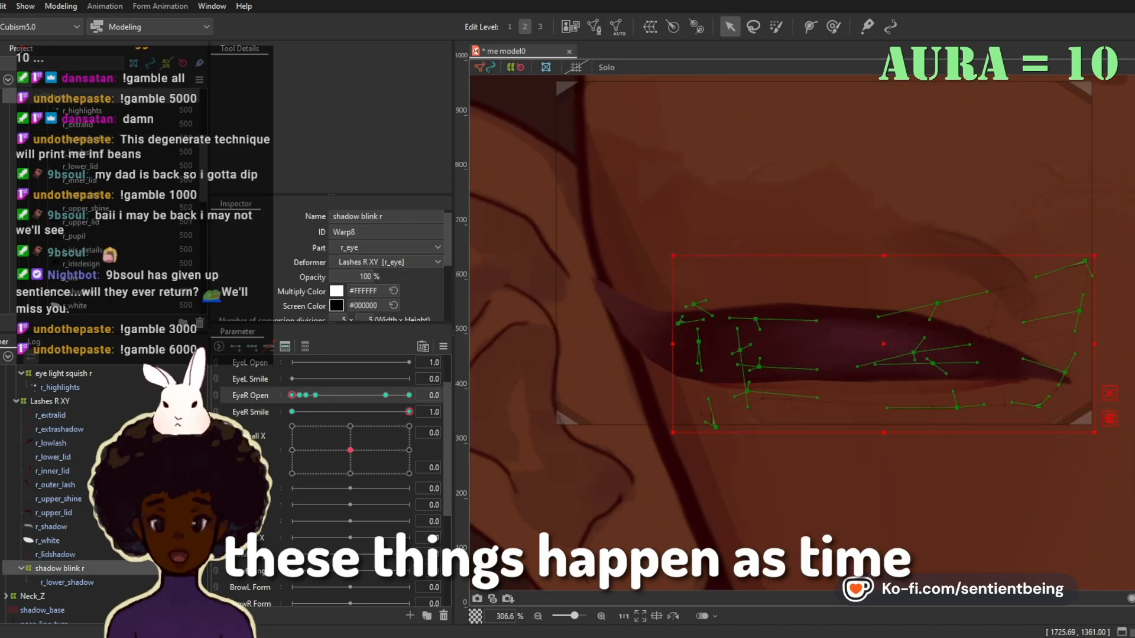
Step: Adjust r_white's lower path points behind the closed lashes at opening 0 and eye smile 1.0
{"action": "left_click", "coordinate": [47, 541]}
{"action": "left_click", "coordinate": [825, 364]}
{"action": "left_click", "coordinate": [904, 362]}
{"action": "left_click", "coordinate": [50, 415]}
{"action": "left_click", "coordinate": [299, 396]}
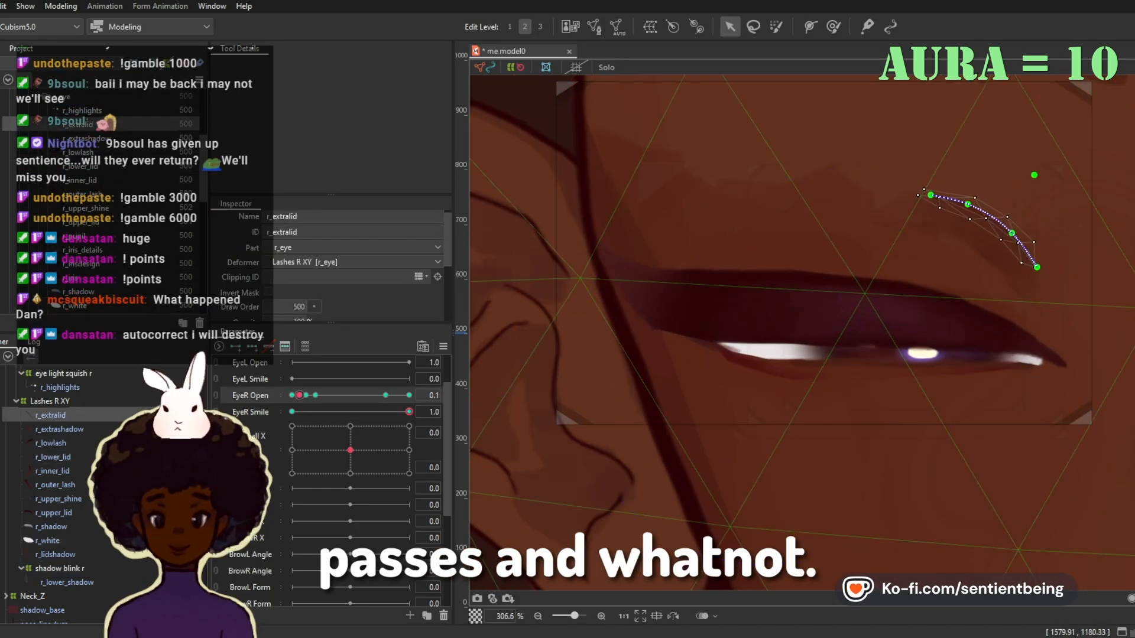
{"action": "left_click", "coordinate": [292, 396]}
{"action": "left_click", "coordinate": [47, 541]}
{"action": "left_click", "coordinate": [51, 416]}
{"action": "left_click_drag", "start_coordinate": [292, 396], "coordinate": [292, 395]}
{"action": "scroll", "coordinate": [697, 383], "scroll_direction": "down", "scroll_amount": 3}
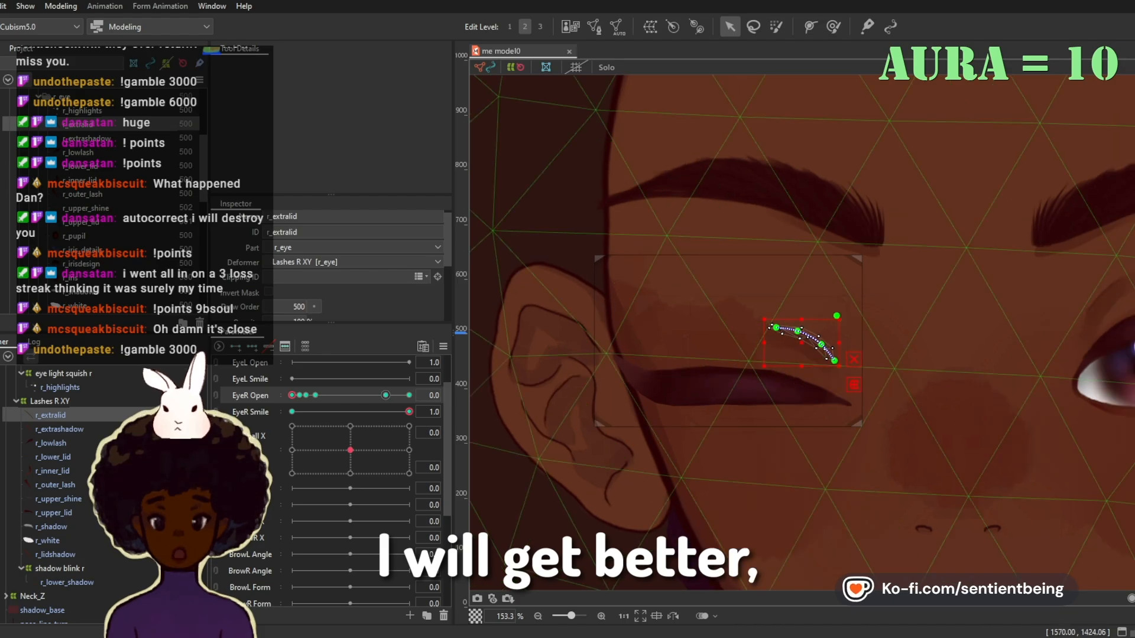
Step: Return the right eye to opening 0.8 and eye smile 0 and save the model
{"action": "left_click", "coordinate": [292, 412]}
{"action": "left_click", "coordinate": [386, 395]}
{"action": "key", "text": "ctrl+s"}
Step: Select the right lids, outer lash, shine, r_white and lower shadow and press the upper lid down with a 102.9 px deform brush at opening 0.8
{"action": "scroll", "coordinate": [744, 499], "scroll_direction": "up", "scroll_amount": 2}
{"action": "left_click", "coordinate": [50, 402]}
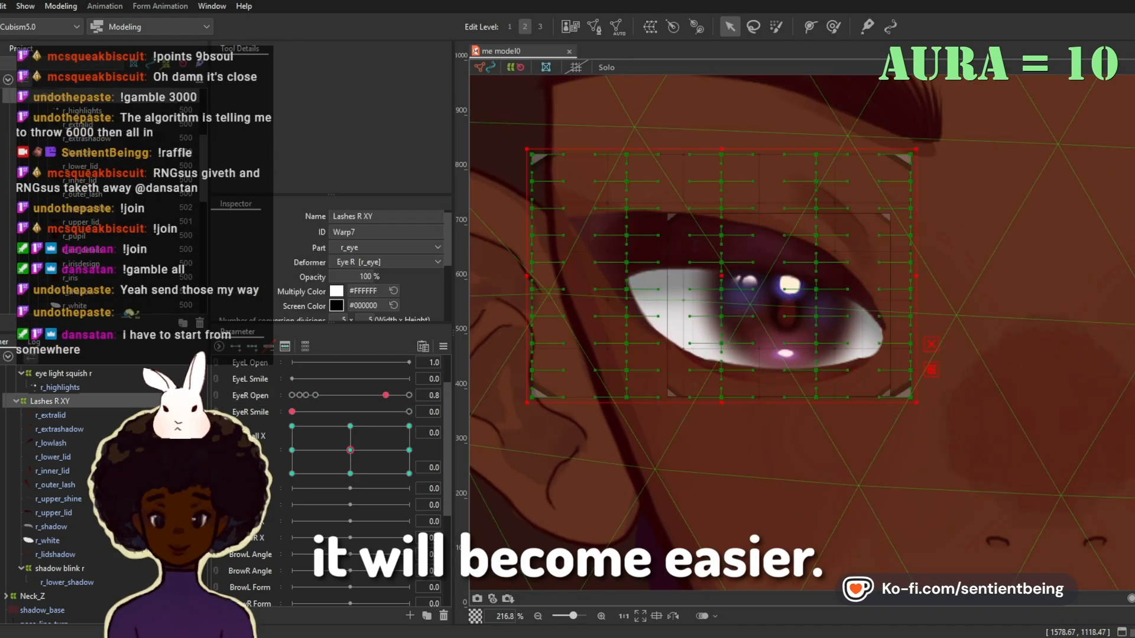
{"action": "left_click", "coordinate": [53, 457]}
{"action": "left_click", "coordinate": [67, 582], "text": "ctrl"}
{"action": "left_click", "coordinate": [55, 485], "text": "ctrl"}
{"action": "key", "text": "b"}
{"action": "scroll", "coordinate": [354, 430], "scroll_direction": "up", "scroll_amount": 2}
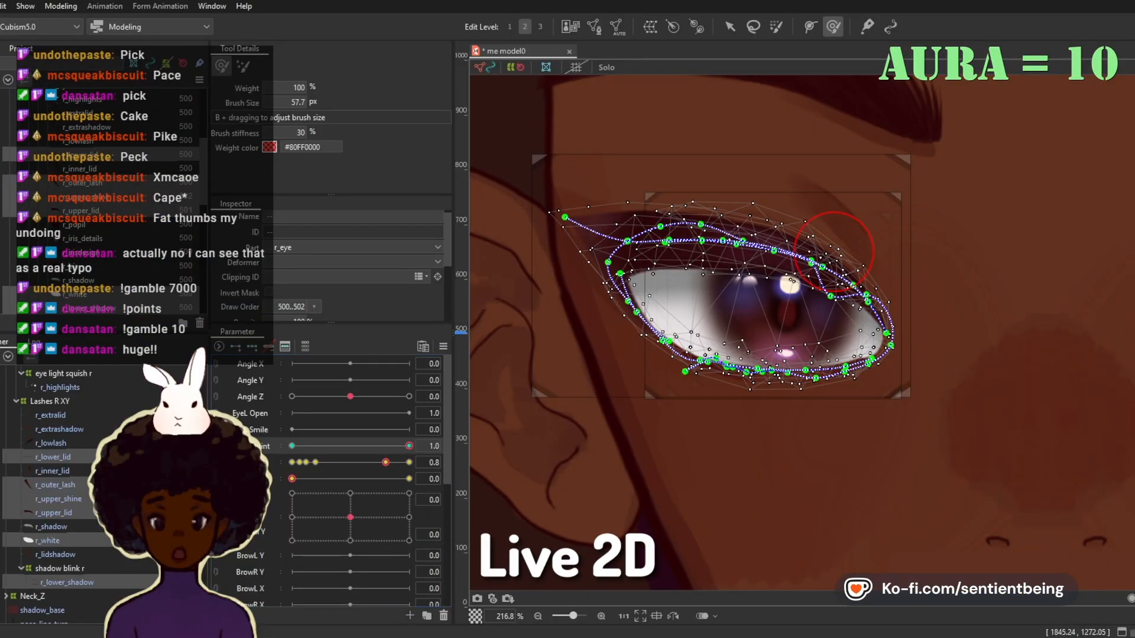
{"action": "key", "text": "b"}
{"action": "left_click_drag", "start_coordinate": [834, 252], "coordinate": [467, 40]}
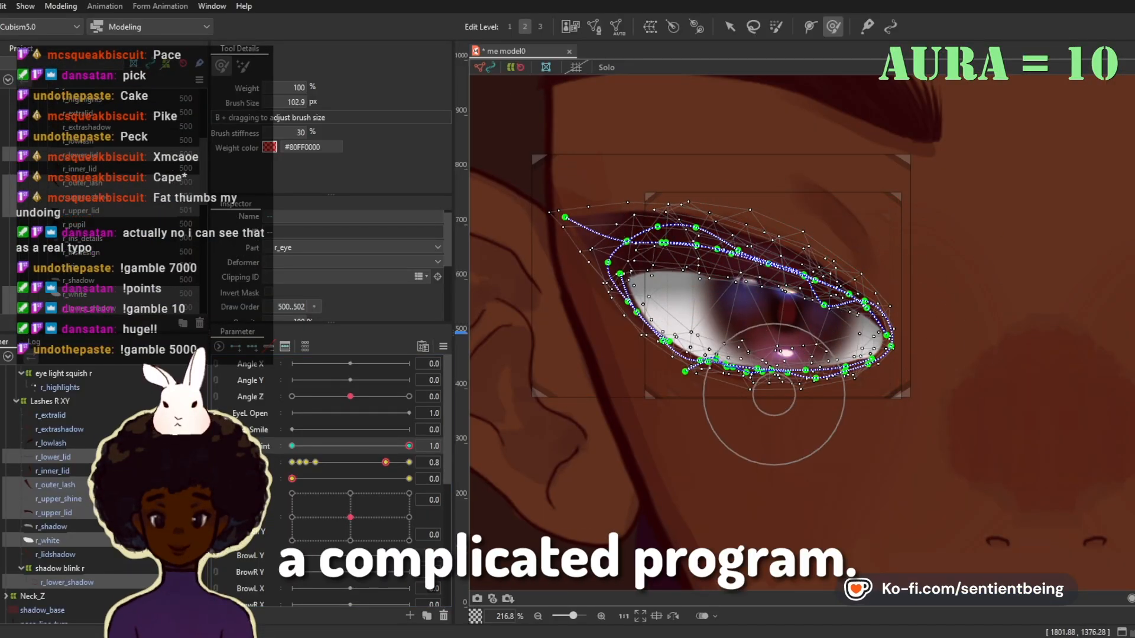
Step: Adjust the inner path points of r_upper_shine and r_upper_lid along the lowered lid
{"action": "left_click", "coordinate": [730, 27]}
{"action": "left_click", "coordinate": [827, 279]}
{"action": "left_click", "coordinate": [842, 282], "text": "shift"}
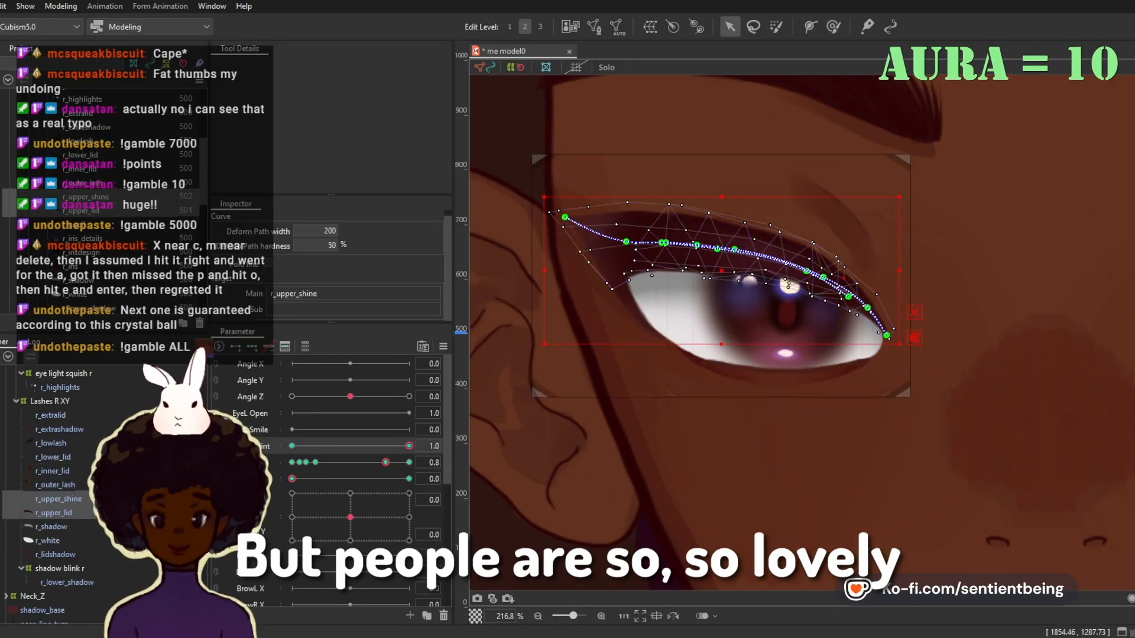
{"action": "left_click", "coordinate": [843, 277]}
{"action": "scroll", "coordinate": [841, 269], "scroll_direction": "up", "scroll_amount": 4}
{"action": "scroll", "coordinate": [951, 369], "scroll_direction": "down", "scroll_amount": 3}
Step: Refine r_upper_lid's curve with the deform brush at eye smile 0 and 1.0, keeping opening at 0.8
{"action": "key", "text": "b"}
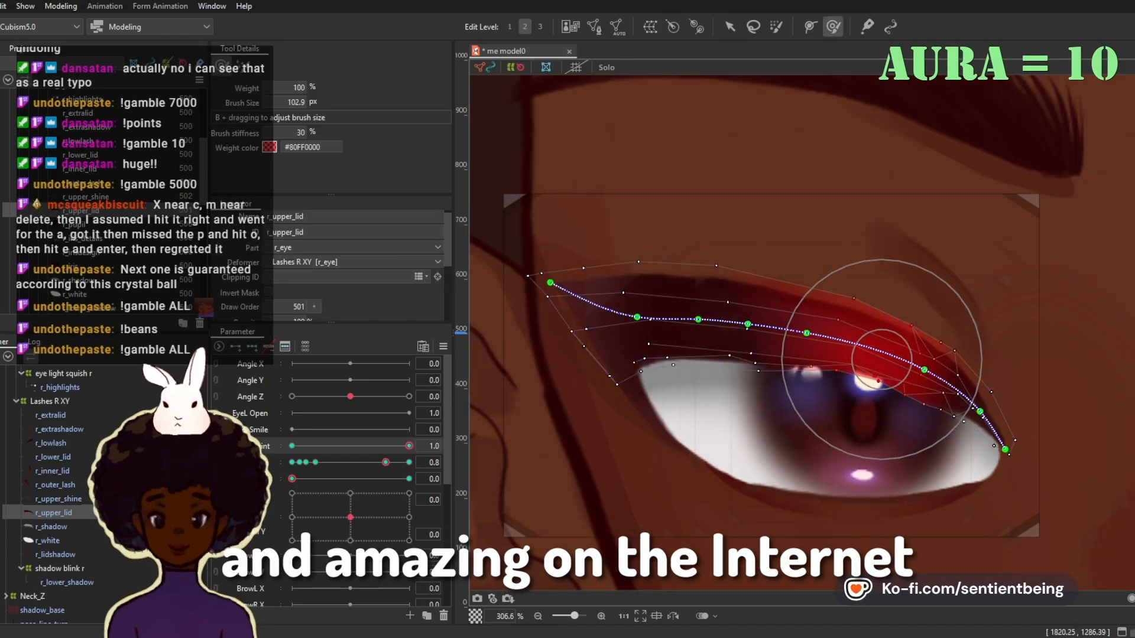
{"action": "left_click_drag", "start_coordinate": [881, 359], "coordinate": [878, 348]}
{"action": "left_click", "coordinate": [409, 479]}
{"action": "left_click_drag", "start_coordinate": [878, 311], "coordinate": [877, 296]}
{"action": "left_click_drag", "start_coordinate": [551, 283], "coordinate": [547, 274]}
{"action": "left_click_drag", "start_coordinate": [869, 334], "coordinate": [870, 324]}
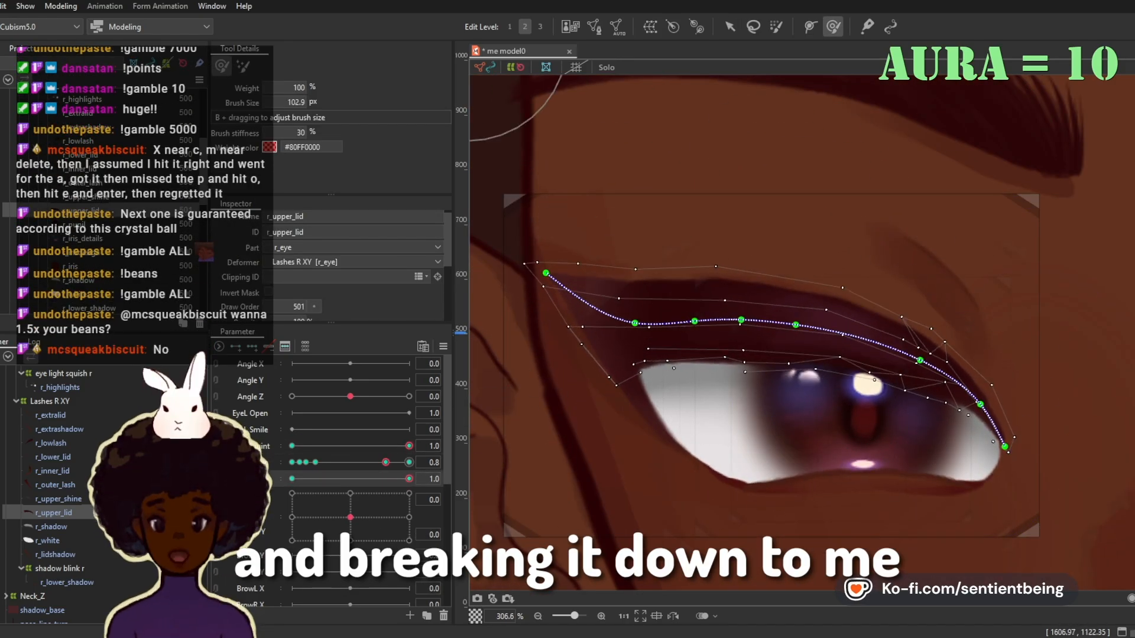
Step: Raise r_white's lower edge to the lid with the deform brush at opening 0.9 and eye smile 1.0
{"action": "left_click_drag", "start_coordinate": [385, 462], "coordinate": [395, 462]}
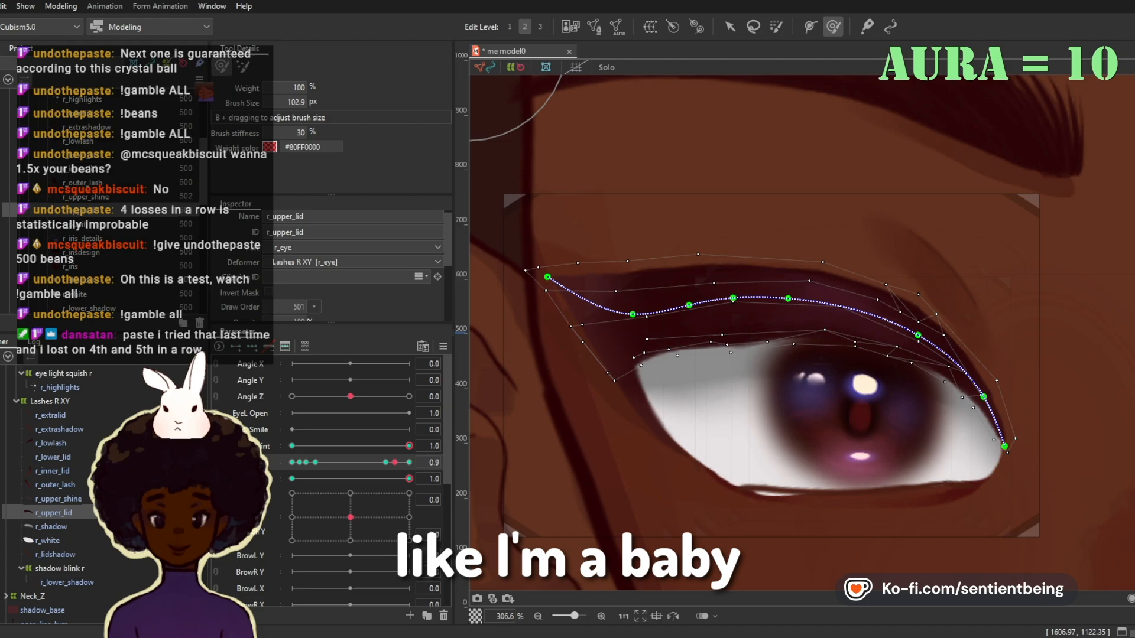
{"action": "left_click", "coordinate": [48, 541]}
{"action": "mouse_move", "coordinate": [775, 503]}
{"action": "left_mouse_down"}
{"action": "mouse_move", "coordinate": [715, 464]}
{"action": "mouse_move", "coordinate": [773, 494]}
{"action": "left_mouse_up"}
{"action": "left_click", "coordinate": [60, 569]}
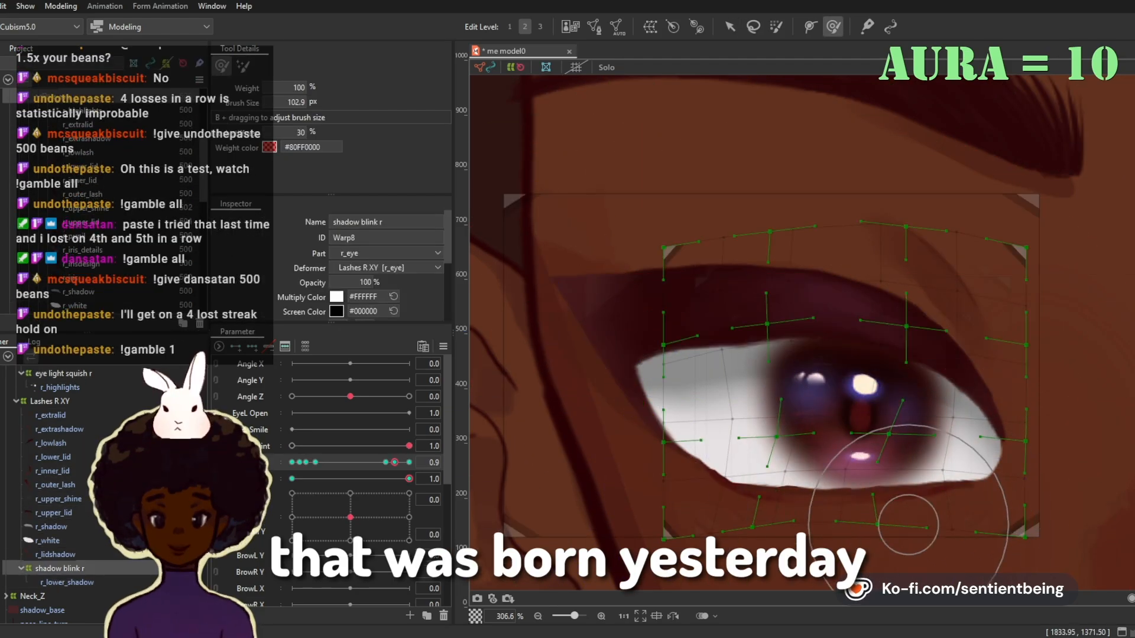
Step: Open r_upper_lid's mesh for editing at eye opening 1.0 and eye smile 0 and add points along its lower edge
{"action": "left_click_drag", "start_coordinate": [395, 462], "coordinate": [409, 462]}
{"action": "left_click", "coordinate": [292, 479]}
{"action": "left_click", "coordinate": [53, 513]}
{"action": "key", "text": "ctrl+e"}
{"action": "scroll", "coordinate": [869, 281], "scroll_direction": "up", "scroll_amount": 2}
{"action": "left_click", "coordinate": [726, 325]}
{"action": "left_click", "coordinate": [867, 314]}
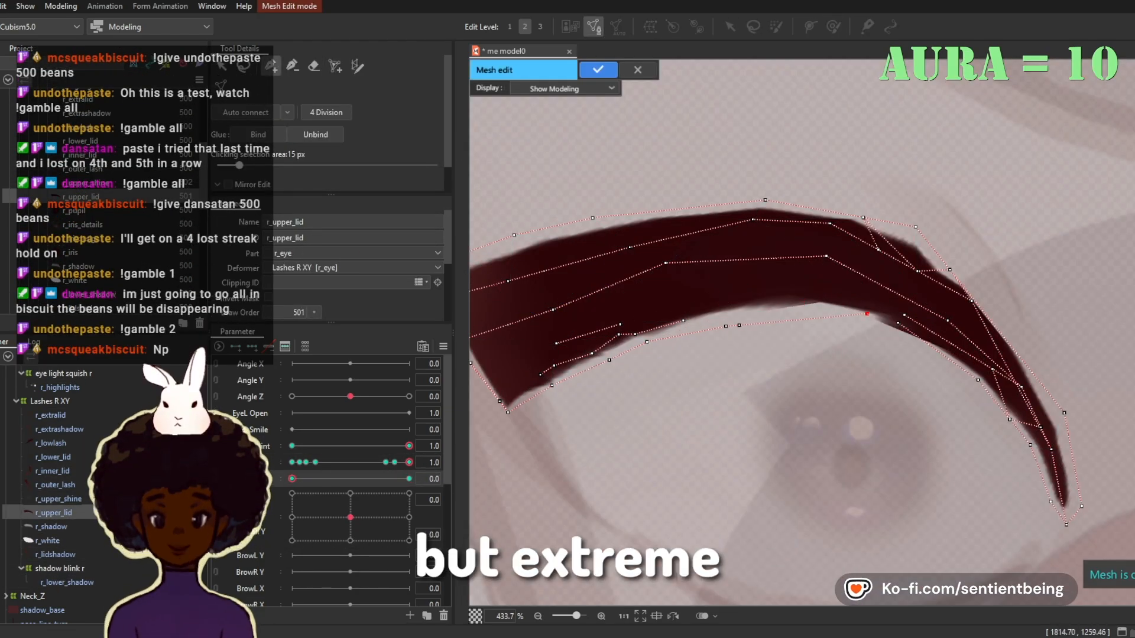
Step: Erase r_upper_lid's inner mesh points and lines so that only a clean outline around the lid is left
{"action": "left_click_drag", "start_coordinate": [803, 345], "coordinate": [541, 374]}
{"action": "left_click", "coordinate": [506, 430]}
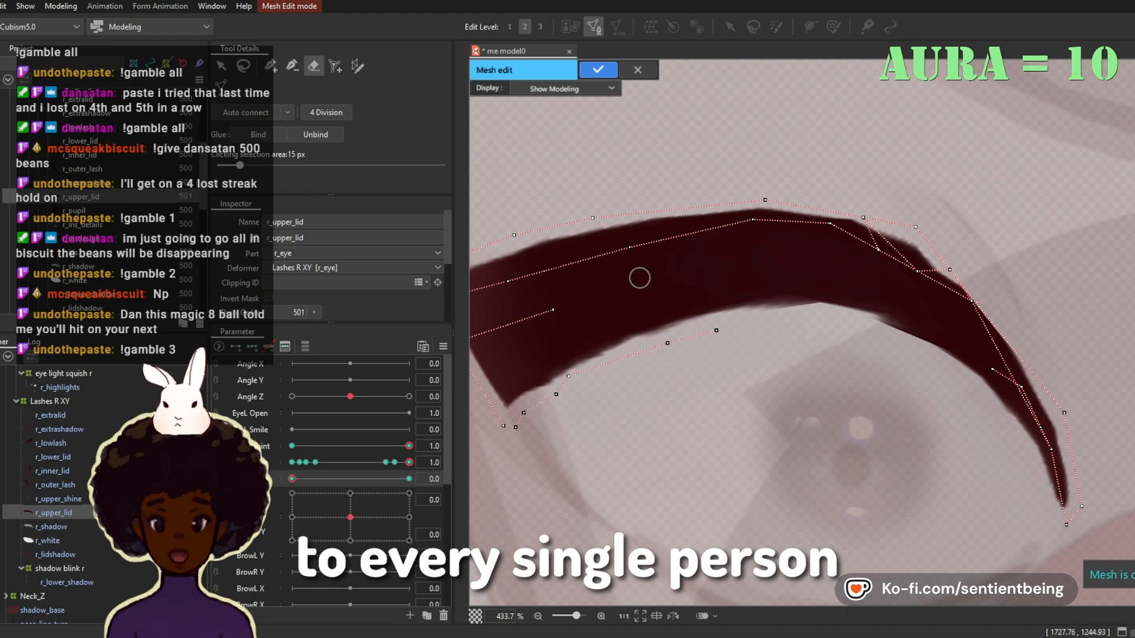
{"action": "left_click_drag", "start_coordinate": [640, 278], "coordinate": [509, 282]}
{"action": "left_click", "coordinate": [772, 323]}
{"action": "left_click_drag", "start_coordinate": [1051, 450], "coordinate": [988, 342]}
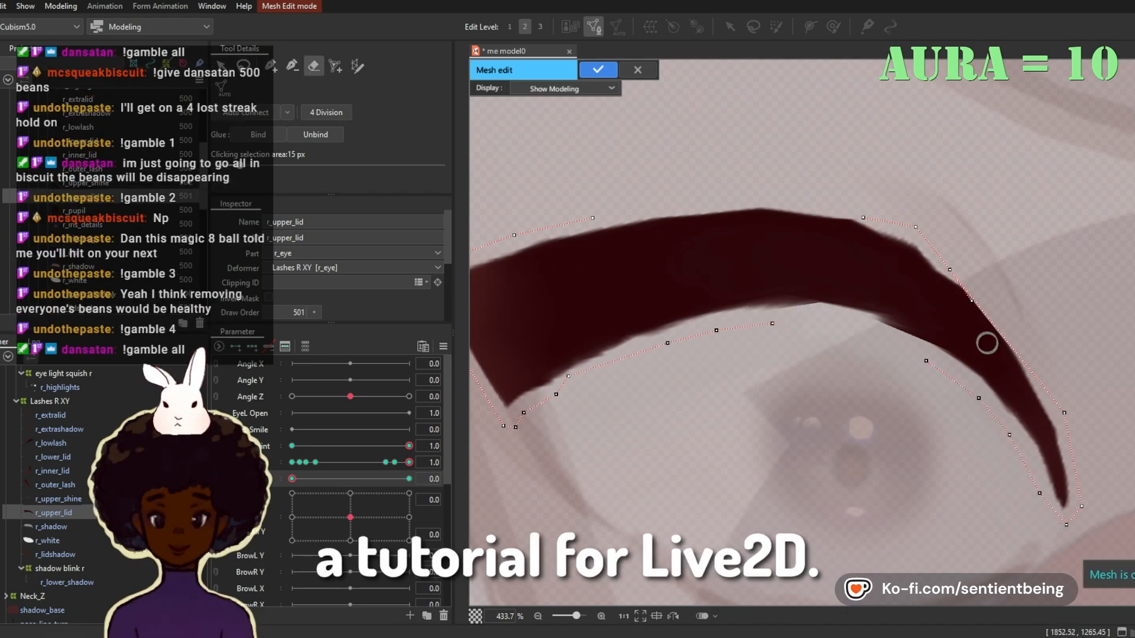
{"action": "scroll", "coordinate": [567, 290], "scroll_direction": "down", "scroll_amount": 2}
{"action": "left_click_drag", "start_coordinate": [753, 289], "coordinate": [813, 408]}
{"action": "scroll", "coordinate": [532, 260], "scroll_direction": "up", "scroll_amount": 1}
{"action": "left_click_drag", "start_coordinate": [819, 342], "coordinate": [555, 408]}
{"action": "left_click", "coordinate": [992, 484]}
{"action": "left_click", "coordinate": [977, 480]}
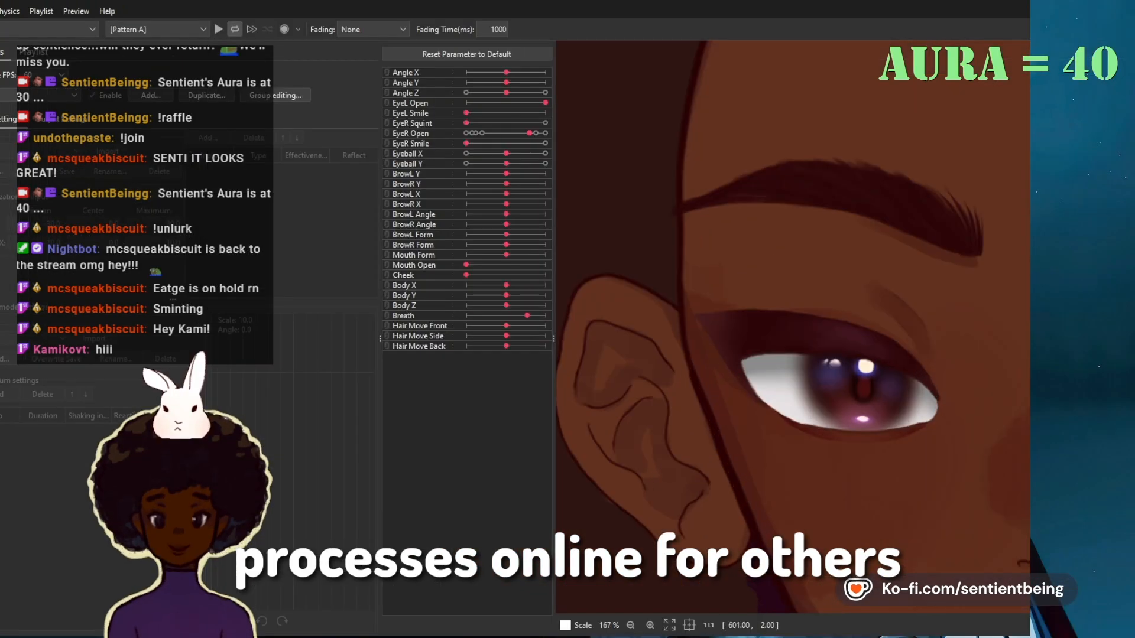
Step: Wrap the iris and eye light deformers in a warp deformer named iris blink r with 1 × 6 Bezier divisions and preview it at opening 0.1
{"action": "left_click_drag", "start_coordinate": [1030, 42], "coordinate": [1109, 43]}
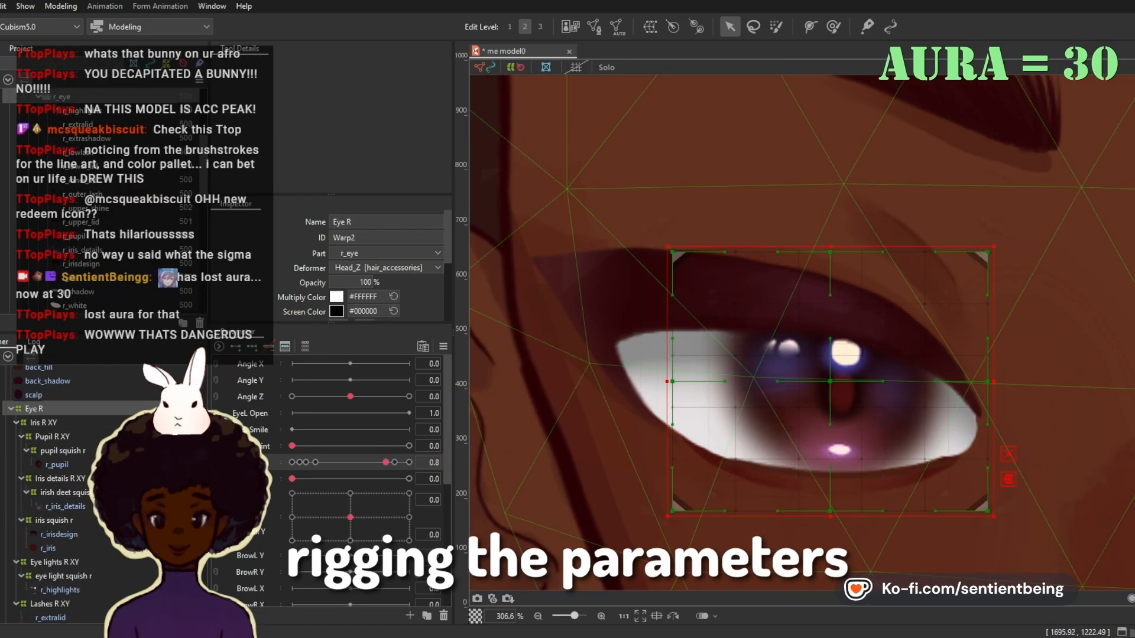
{"action": "left_click", "coordinate": [53, 479]}
{"action": "scroll", "coordinate": [379, 272], "scroll_direction": "down", "scroll_amount": 5}
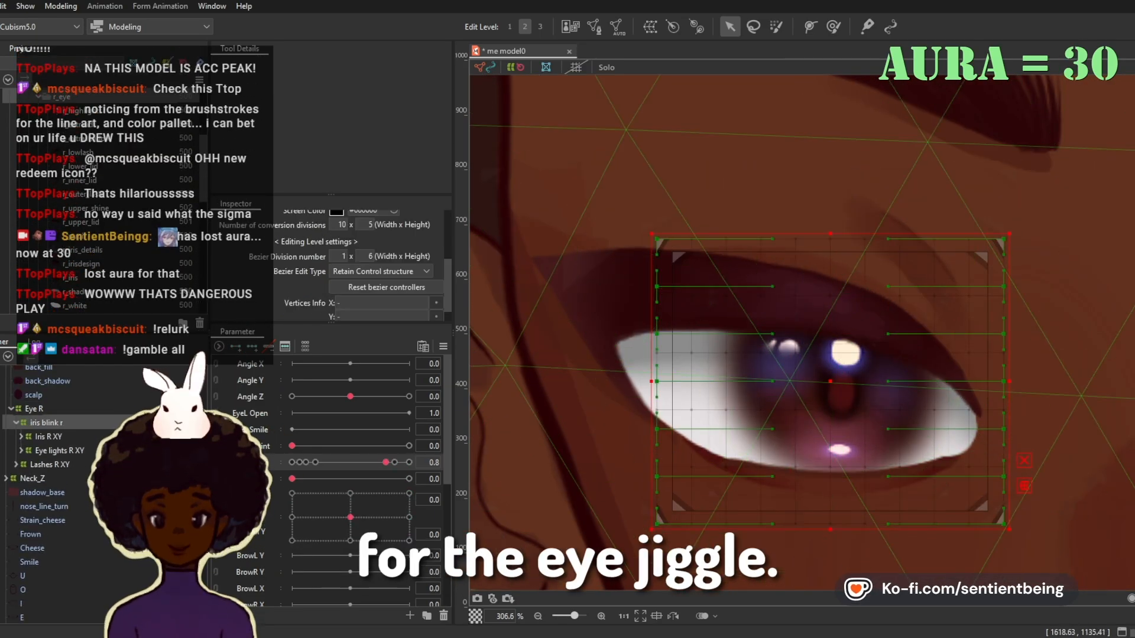
{"action": "left_click", "coordinate": [395, 463]}
{"action": "left_click", "coordinate": [46, 477]}
{"action": "left_click", "coordinate": [306, 463]}
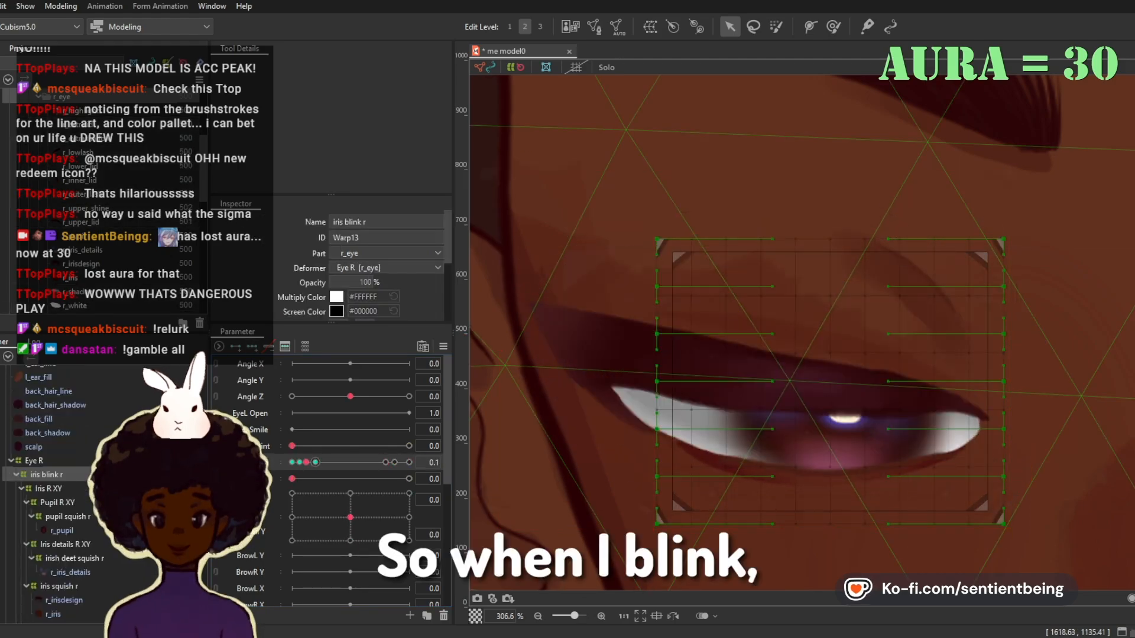
Step: Add an iris jiggle blend shape parameter ranging from -1.0 to 1.0 and key iris squish r and irish deet squish r to it
{"action": "left_click", "coordinate": [394, 463]}
{"action": "left_click", "coordinate": [22, 438]}
{"action": "scroll", "coordinate": [53, 484], "scroll_direction": "down", "scroll_amount": 2}
{"action": "left_click", "coordinate": [59, 485]}
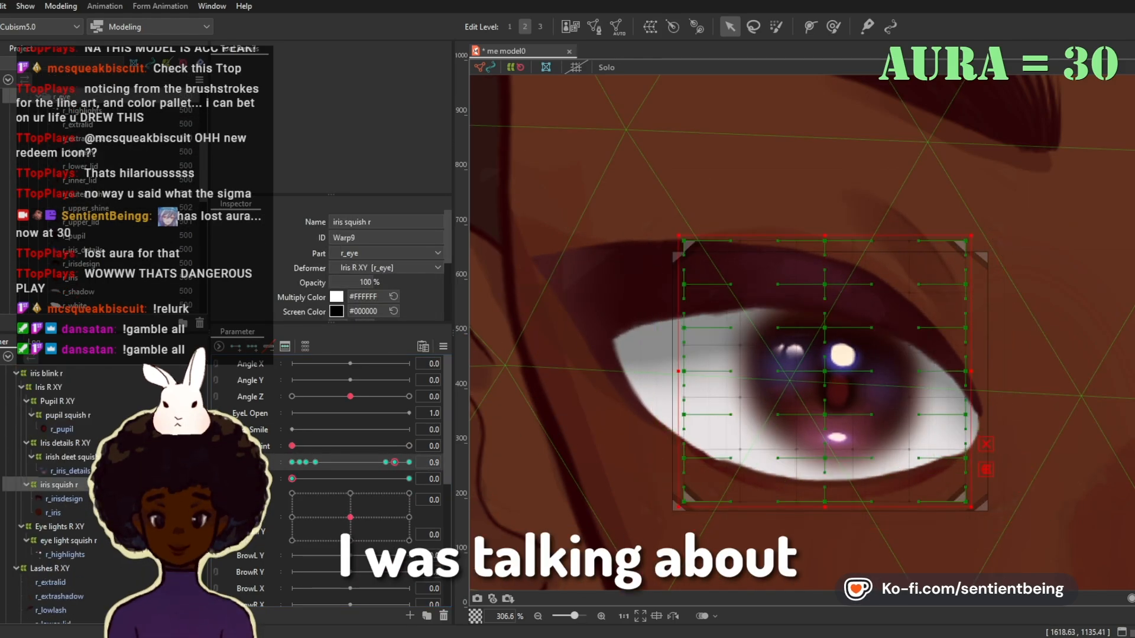
{"action": "left_click", "coordinate": [385, 463]}
{"action": "left_click", "coordinate": [58, 484]}
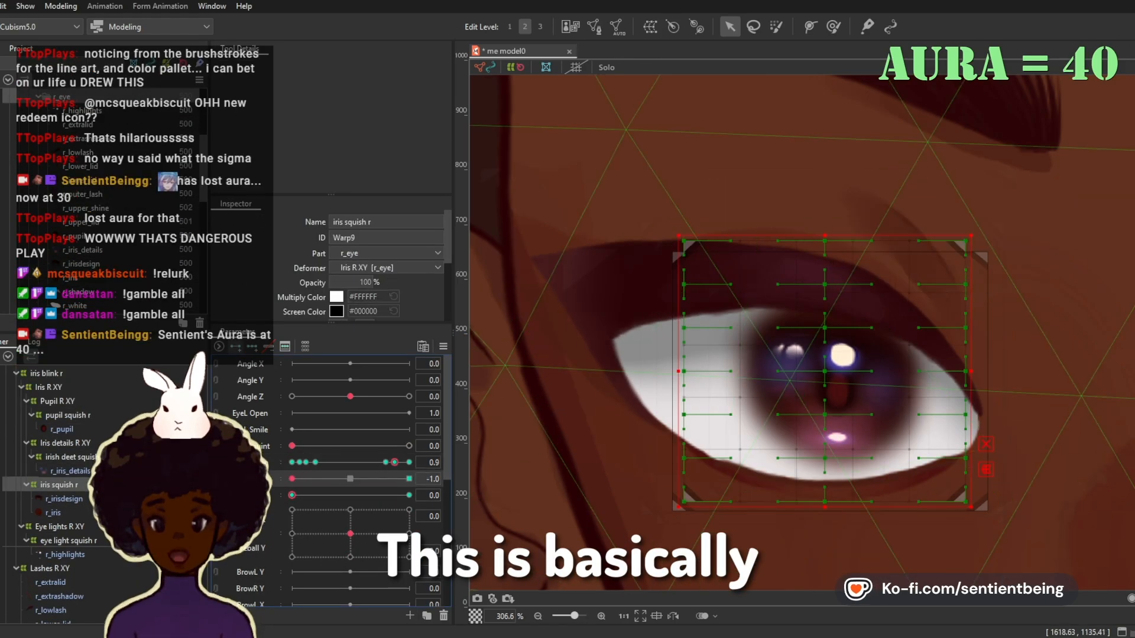
{"action": "left_click", "coordinate": [69, 457]}
{"action": "key", "text": "b"}
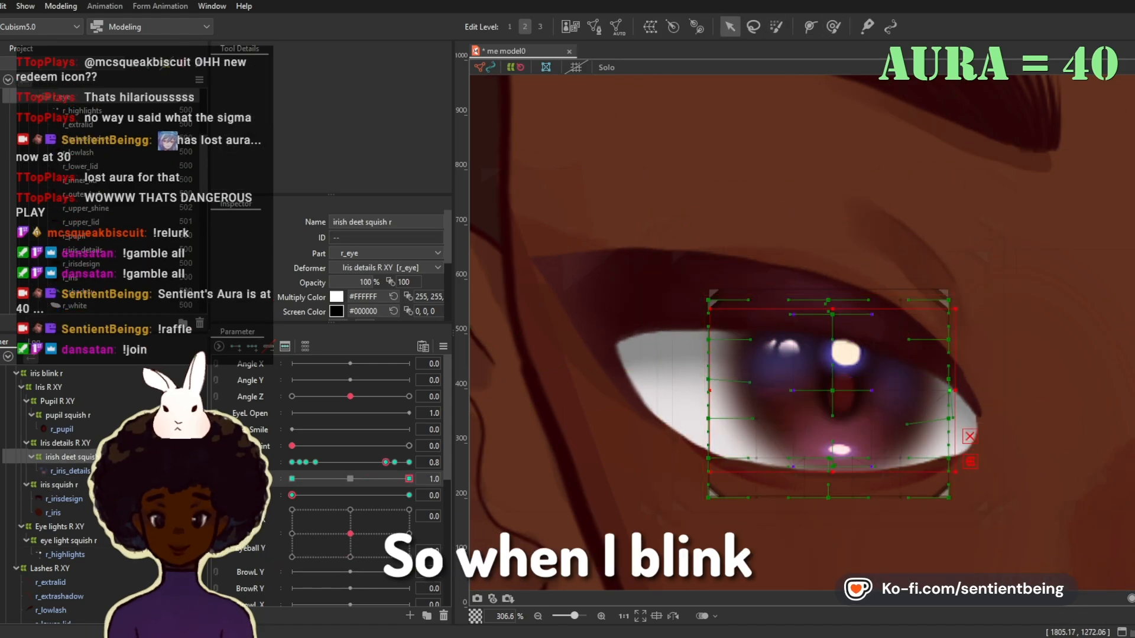
Step: Enlarge iris squish r's warp and tilt its inner control points at iris jiggle 1.0 and eye opening 0.8
{"action": "left_click", "coordinate": [58, 485]}
{"action": "left_click_drag", "start_coordinate": [768, 317], "coordinate": [887, 428]}
{"action": "left_click", "coordinate": [877, 426]}
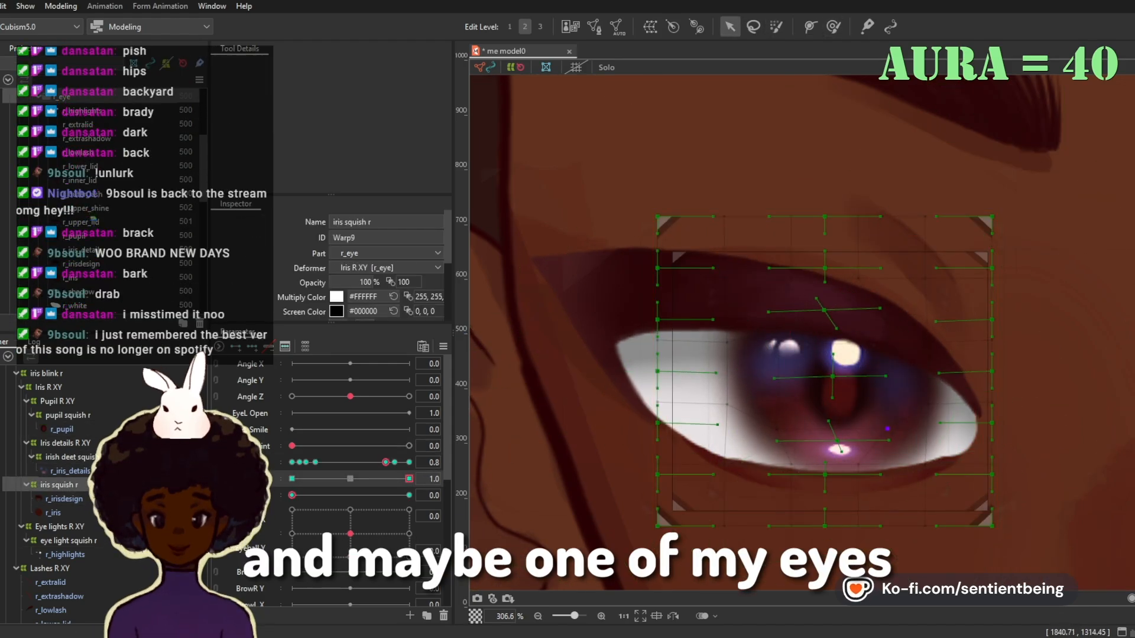
{"action": "left_click_drag", "start_coordinate": [786, 404], "coordinate": [908, 470]}
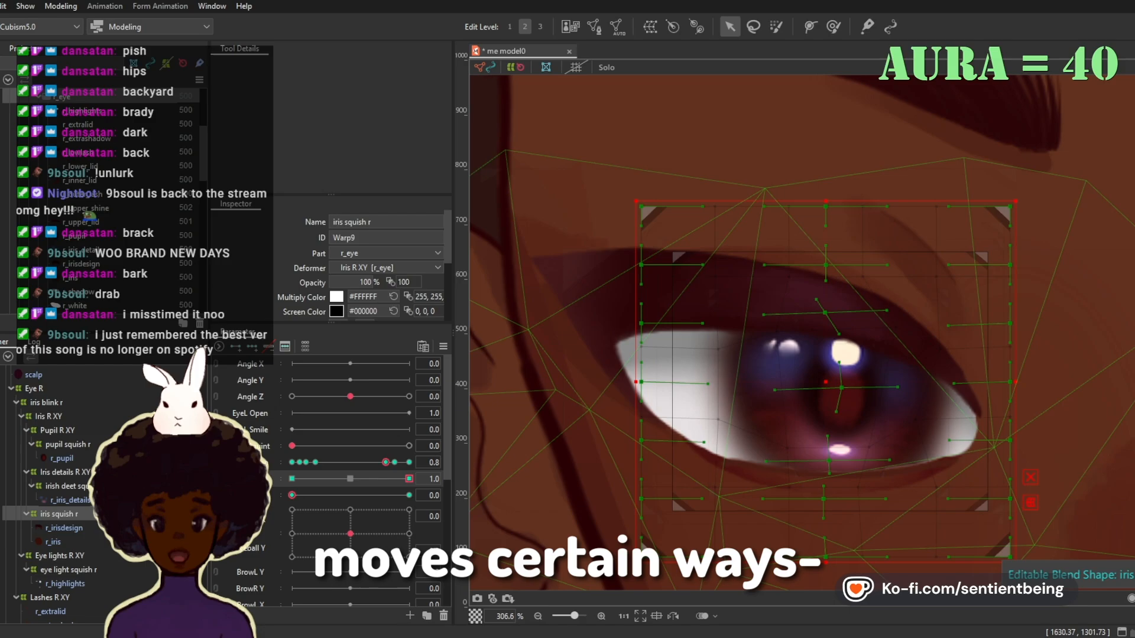
Step: Shape iris squish r and irish deet squish r at iris jiggle -1.0 by reshaping their inner and lower control points
{"action": "left_click", "coordinate": [59, 514]}
{"action": "left_click", "coordinate": [292, 479]}
{"action": "left_click", "coordinate": [776, 27]}
{"action": "left_click_drag", "start_coordinate": [786, 378], "coordinate": [838, 448]}
{"action": "scroll", "coordinate": [844, 456], "scroll_direction": "up", "scroll_amount": 3}
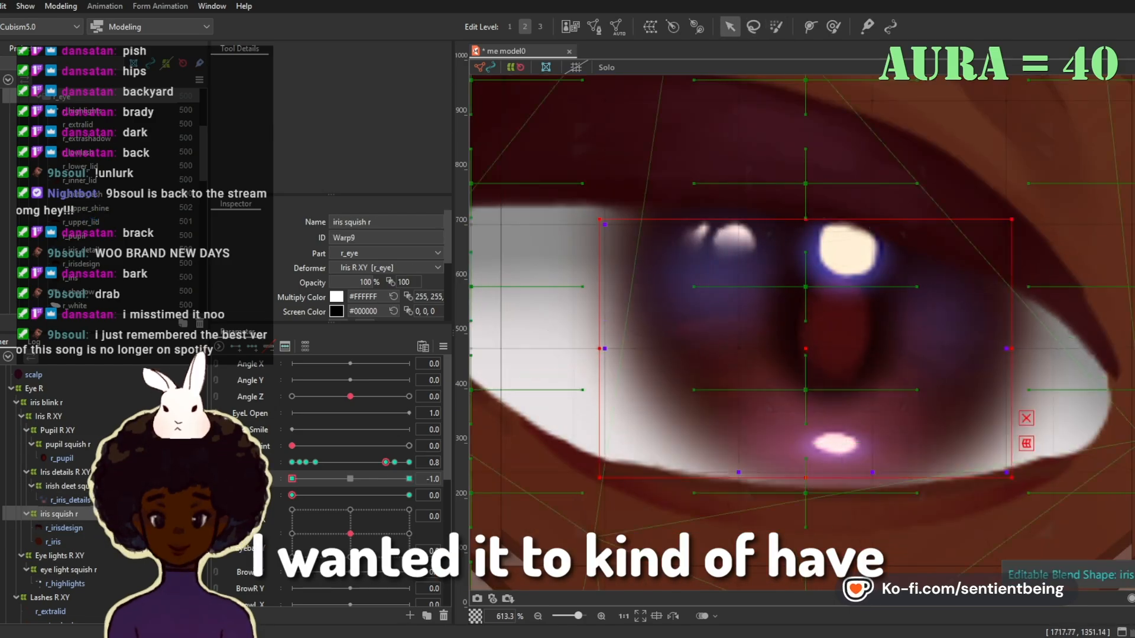
{"action": "scroll", "coordinate": [591, 514], "scroll_direction": "down", "scroll_amount": 3}
{"action": "left_click", "coordinate": [65, 486]}
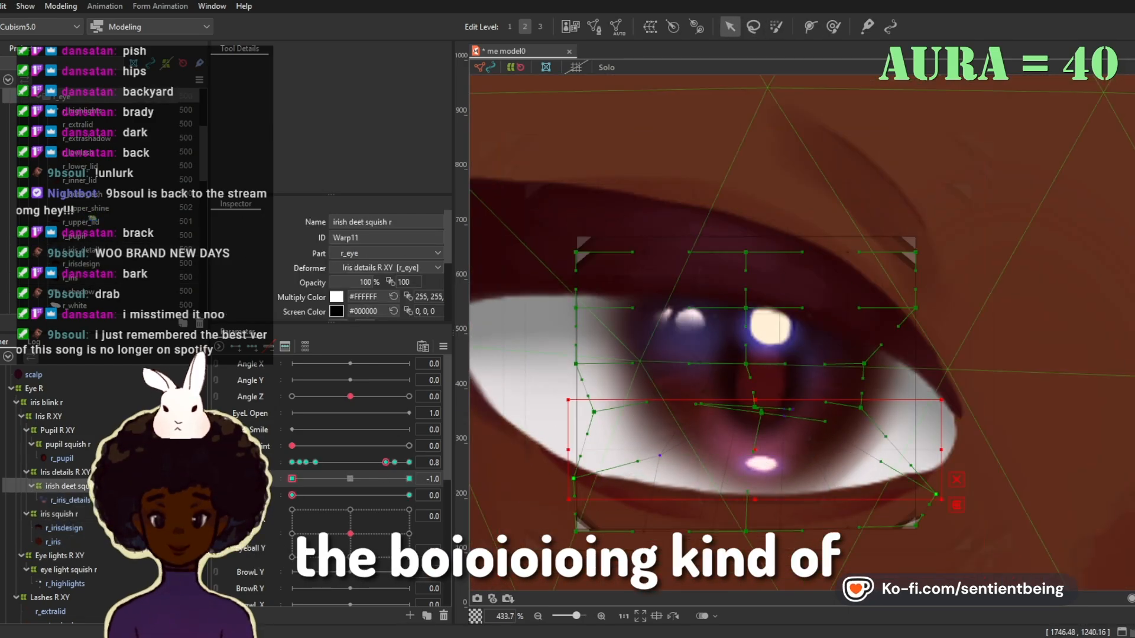
{"action": "left_click", "coordinate": [67, 445]}
Step: Give iris squish r 1 × 1 Bezier divisions and pinch the lower iris using a 24.7 px brush selection at iris jiggle -1.0
{"action": "left_click", "coordinate": [59, 514]}
{"action": "scroll", "coordinate": [386, 266], "scroll_direction": "down", "scroll_amount": 5}
{"action": "left_click", "coordinate": [292, 479]}
{"action": "left_click", "coordinate": [776, 26]}
{"action": "left_click_drag", "start_coordinate": [668, 426], "coordinate": [851, 426]}
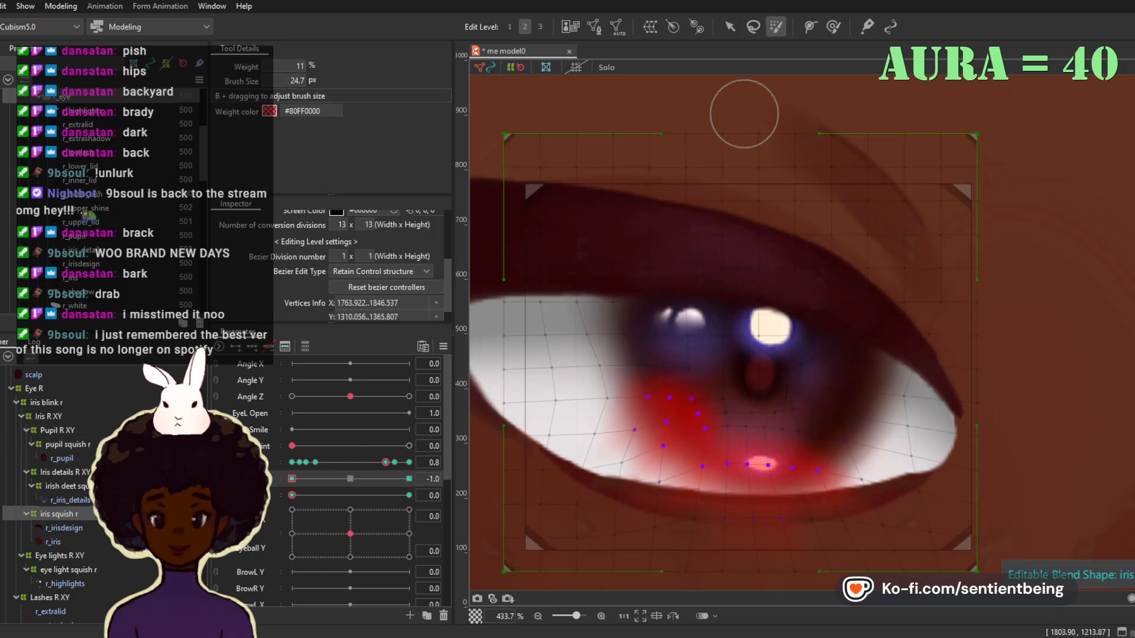
{"action": "left_click", "coordinate": [730, 27]}
Step: Examine iris squish r, irish deet squish r and the r_iris, r_irisdesign and r_iris_details meshes for how they follow the iris jiggle
{"action": "left_click", "coordinate": [65, 485]}
{"action": "left_click", "coordinate": [59, 515]}
{"action": "left_click", "coordinate": [65, 486]}
{"action": "left_click", "coordinate": [59, 514]}
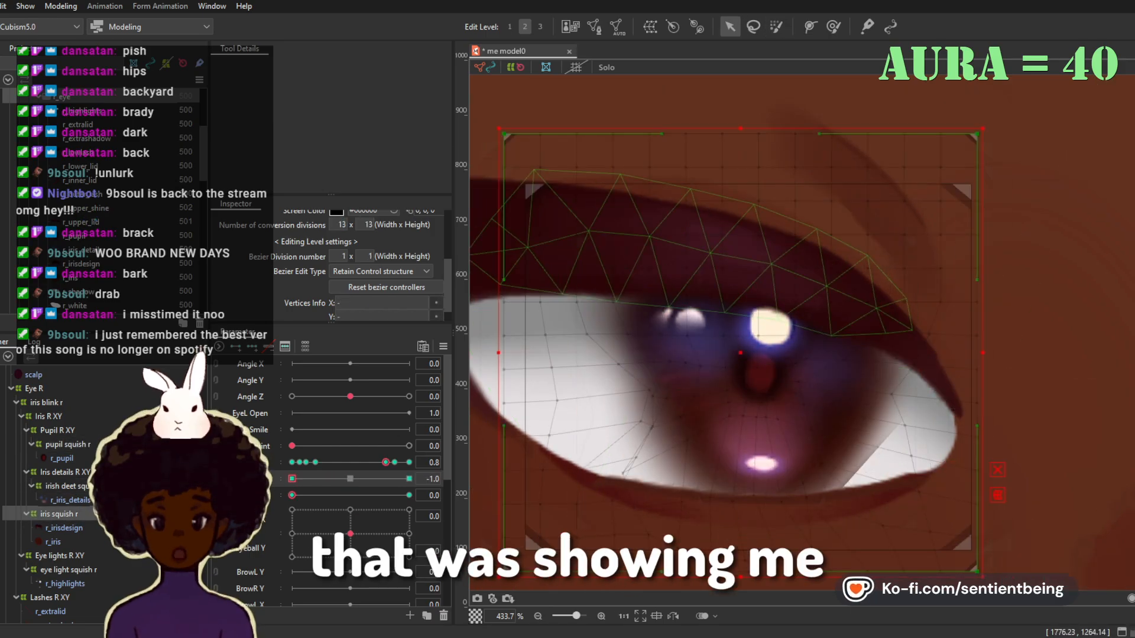
{"action": "left_click", "coordinate": [65, 486]}
{"action": "left_click", "coordinate": [53, 542]}
{"action": "left_click", "coordinate": [64, 528]}
{"action": "left_click", "coordinate": [70, 500]}
{"action": "left_click", "coordinate": [65, 472]}
{"action": "left_click", "coordinate": [65, 486]}
{"action": "left_click", "coordinate": [70, 500]}
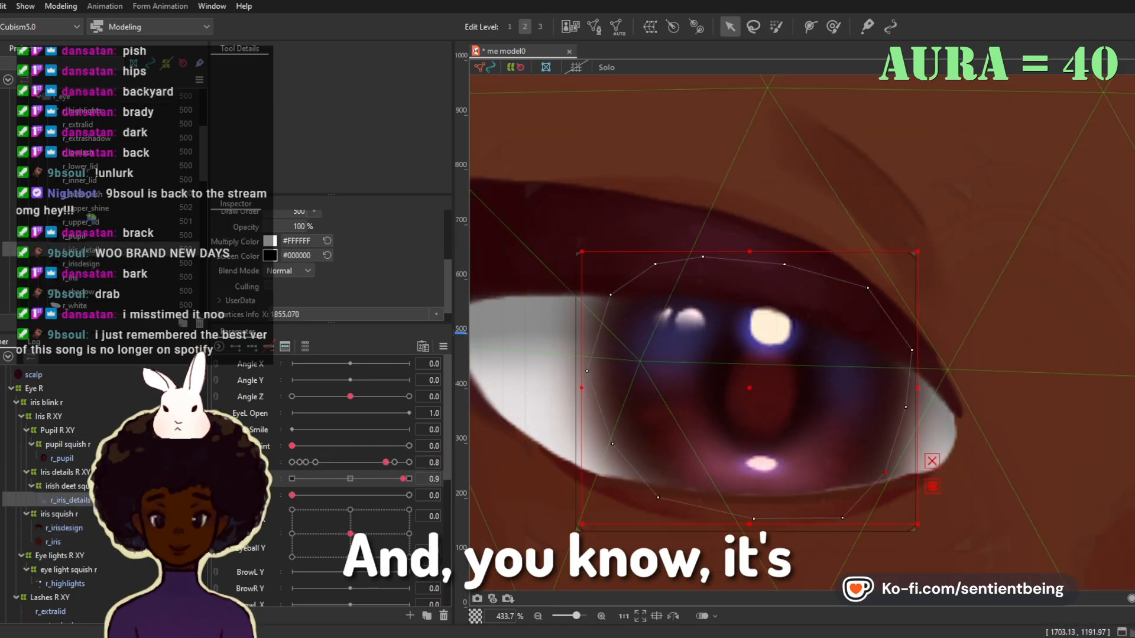
Step: Reset the iris jiggle to 0 and add a separate blend shape parameter for the eye lights, keyed to eye light squish r
{"action": "left_click", "coordinate": [59, 515]}
{"action": "left_click", "coordinate": [65, 486], "text": "ctrl"}
{"action": "left_click", "coordinate": [67, 445], "text": "ctrl"}
{"action": "left_click", "coordinate": [350, 479]}
{"action": "left_click", "coordinate": [409, 616]}
{"action": "left_click", "coordinate": [68, 570]}
{"action": "left_click", "coordinate": [252, 347]}
Step: Key the squish deformers to a second iris jiggle parameter and widen the iris at 1.0 with a 62.1 px deform brush
{"action": "left_click", "coordinate": [58, 515]}
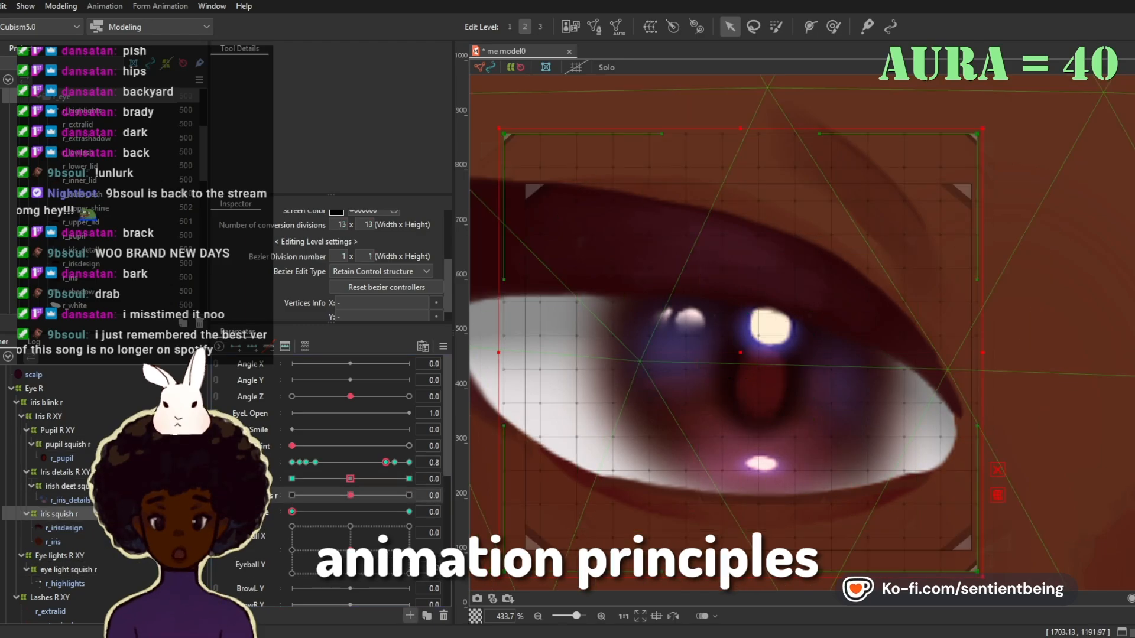
{"action": "left_click", "coordinate": [252, 347]}
{"action": "left_click", "coordinate": [409, 495]}
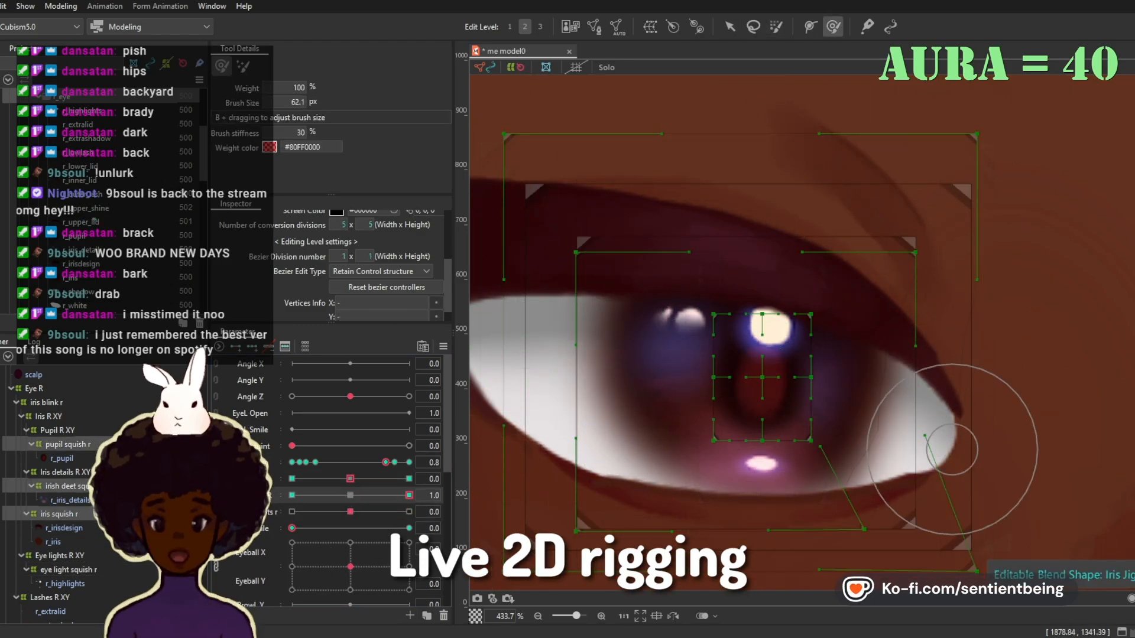
{"action": "key", "text": "ctrl+z"}
{"action": "left_click", "coordinate": [67, 444], "text": "ctrl"}
{"action": "left_click_drag", "start_coordinate": [892, 466], "coordinate": [900, 477]}
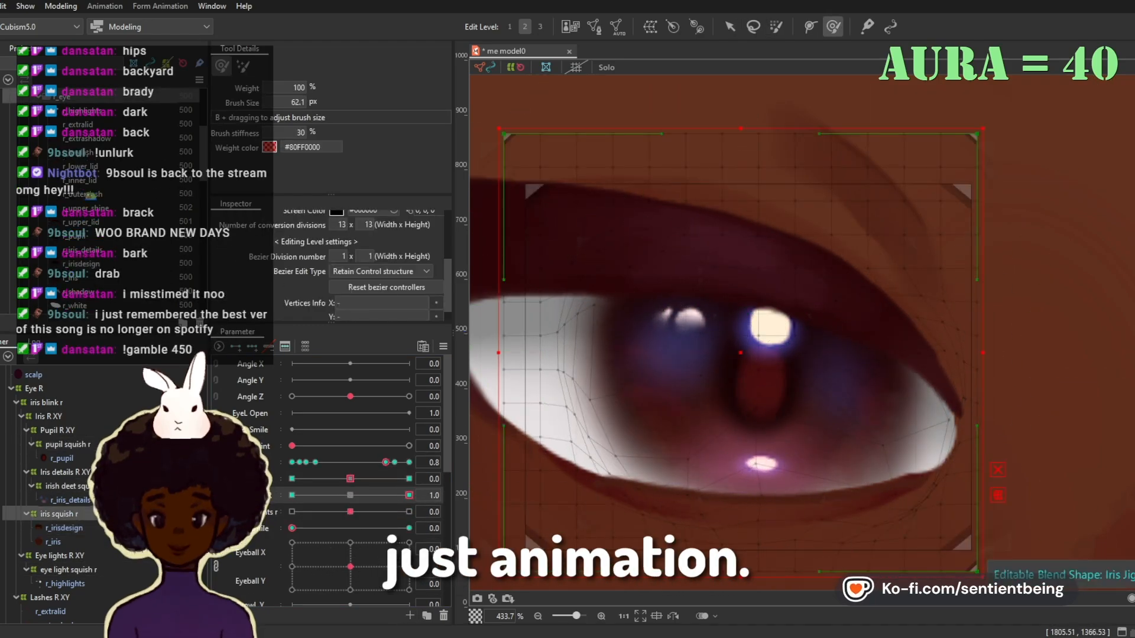
{"action": "key", "text": "ctrl+z"}
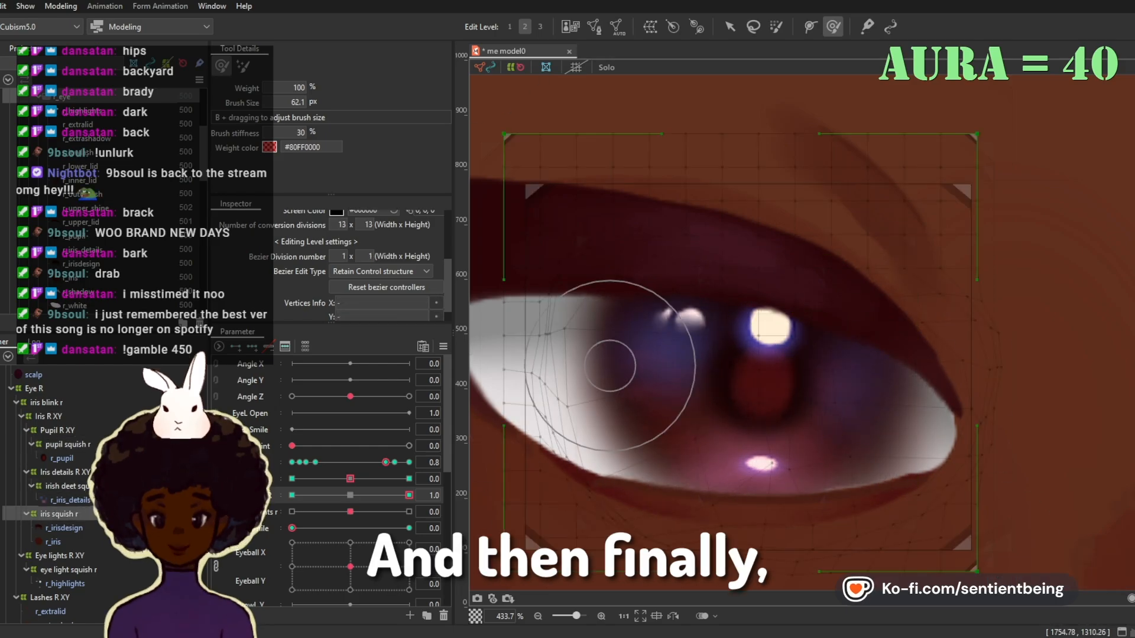
Step: Push the sides of iris squish r and irish deet squish r inward at -1.0 on the second iris jiggle parameter
{"action": "left_click", "coordinate": [292, 495]}
{"action": "left_click", "coordinate": [62, 458]}
{"action": "left_click", "coordinate": [59, 514]}
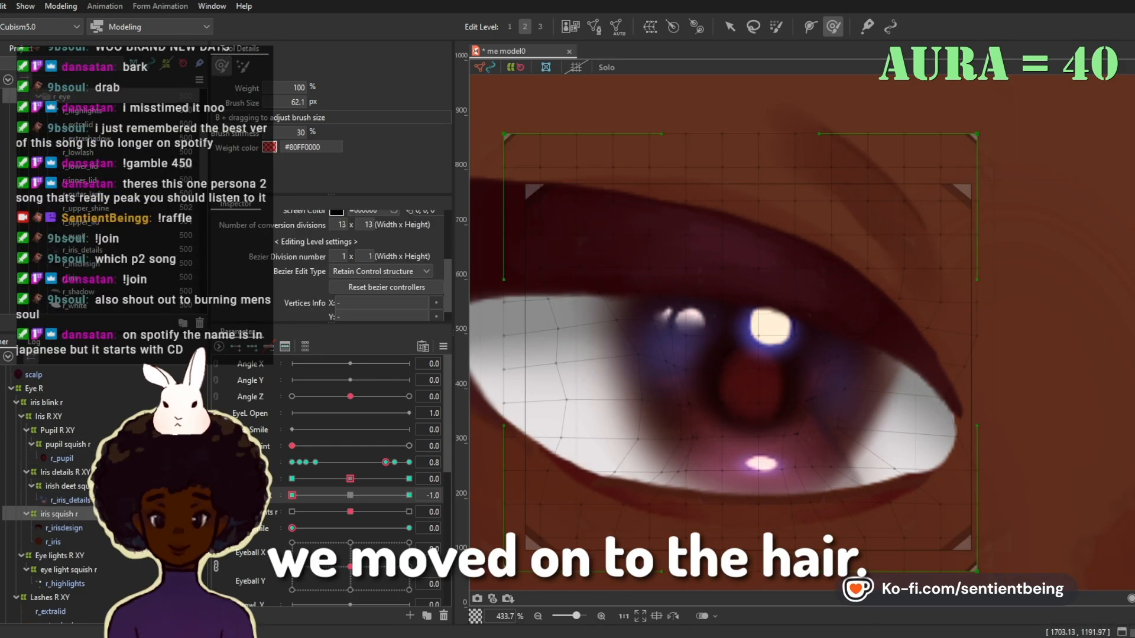
{"action": "left_click_drag", "start_coordinate": [869, 440], "coordinate": [854, 441]}
{"action": "left_click", "coordinate": [67, 486]}
{"action": "left_click_drag", "start_coordinate": [877, 400], "coordinate": [853, 416]}
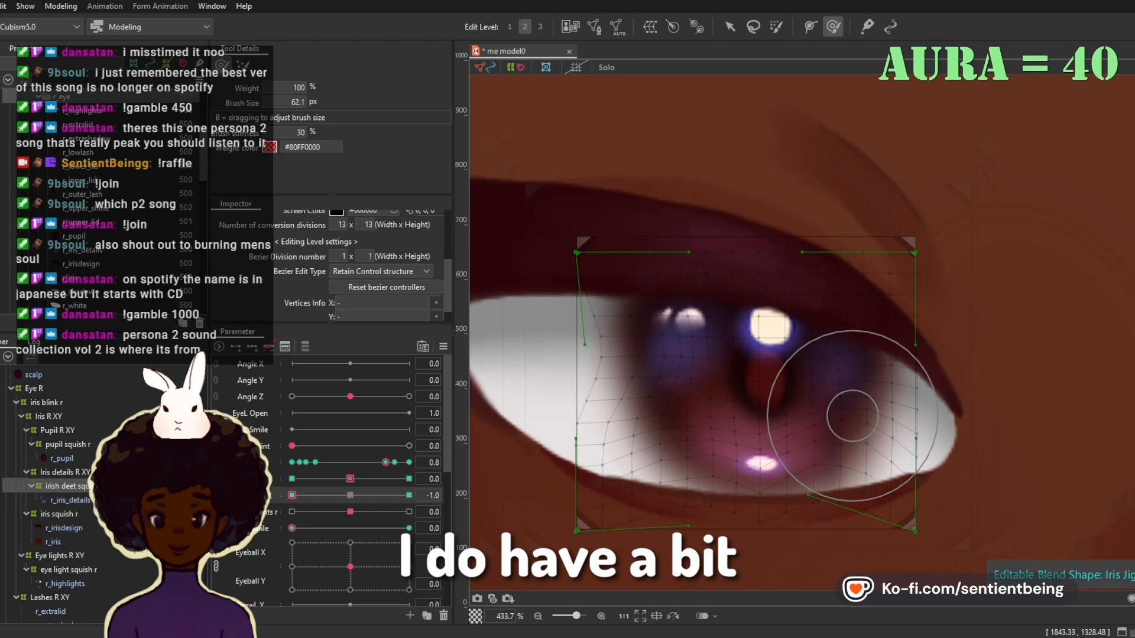
Step: Refine the lower part of iris squish r with a 33.8 px deform brush at second iris jiggle -1.0
{"action": "left_click", "coordinate": [59, 514]}
{"action": "left_click", "coordinate": [350, 479]}
{"action": "scroll", "coordinate": [925, 378], "scroll_direction": "down", "scroll_amount": 2}
{"action": "mouse_move", "coordinate": [386, 462]}
{"action": "left_mouse_down"}
{"action": "mouse_move", "coordinate": [292, 462]}
{"action": "mouse_move", "coordinate": [386, 462]}
{"action": "left_mouse_up"}
{"action": "scroll", "coordinate": [910, 384], "scroll_direction": "up", "scroll_amount": 1}
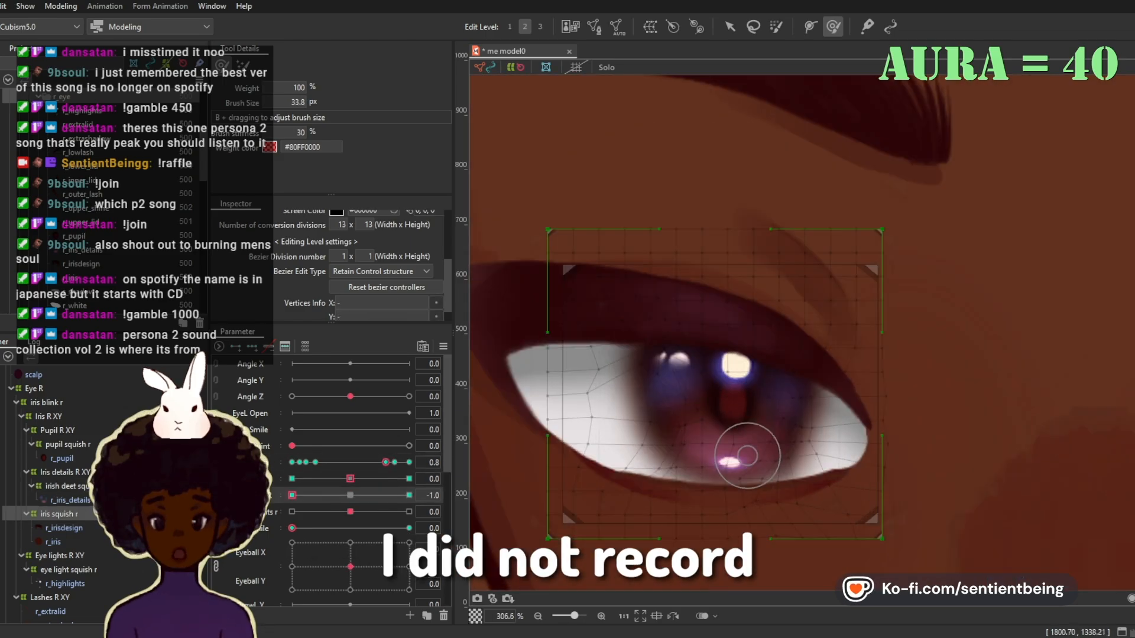
Step: Squeeze irish deet squish r and pupil squish r toward the centre at second iris jiggle -1.0
{"action": "left_click", "coordinate": [292, 495]}
{"action": "left_click", "coordinate": [67, 486]}
{"action": "left_click_drag", "start_coordinate": [659, 395], "coordinate": [686, 397]}
{"action": "scroll", "coordinate": [703, 384], "scroll_direction": "up", "scroll_amount": 1}
{"action": "left_click_drag", "start_coordinate": [786, 407], "coordinate": [762, 408]}
{"action": "left_click", "coordinate": [730, 27]}
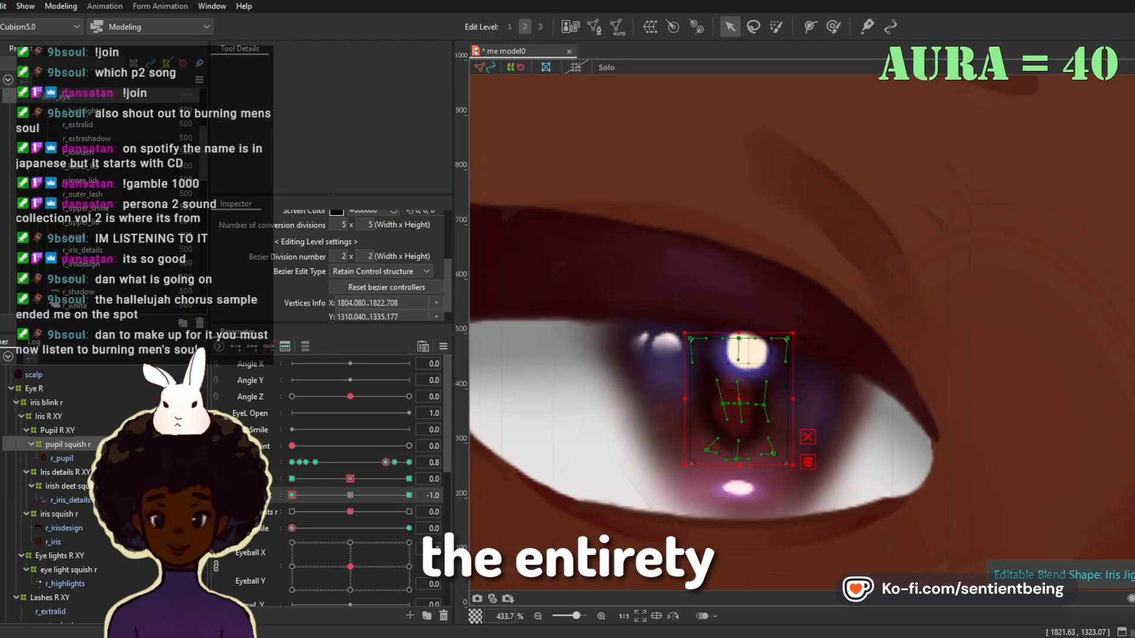
Step: Adjust the points along the outer-corner side of iris squish r at second iris jiggle 1.0
{"action": "left_click", "coordinate": [67, 486]}
{"action": "left_click", "coordinate": [53, 542]}
{"action": "scroll", "coordinate": [878, 375], "scroll_direction": "down", "scroll_amount": 1}
{"action": "left_click", "coordinate": [833, 26]}
{"action": "scroll", "coordinate": [872, 303], "scroll_direction": "up", "scroll_amount": 1}
{"action": "left_click", "coordinate": [64, 528]}
{"action": "scroll", "coordinate": [756, 237], "scroll_direction": "down", "scroll_amount": 2}
{"action": "left_click", "coordinate": [59, 514]}
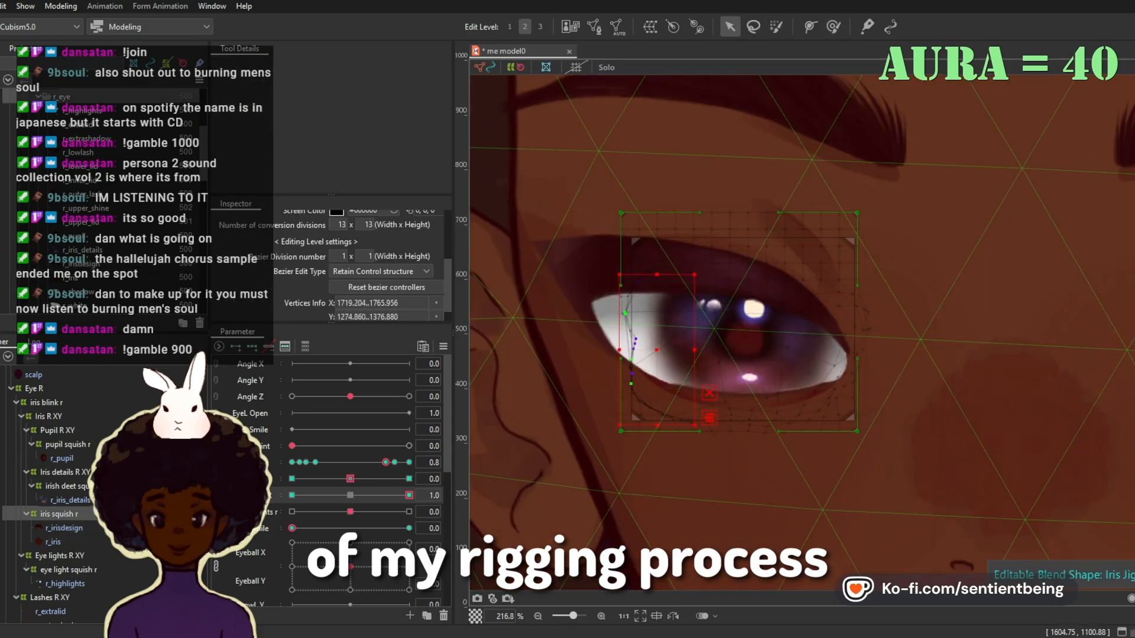
Step: Shape eye light squish r at both ends of the first iris jiggle, keeping the second iris jiggle at 0
{"action": "left_click", "coordinate": [350, 495]}
{"action": "left_click", "coordinate": [68, 570]}
{"action": "left_click", "coordinate": [292, 479]}
{"action": "scroll", "coordinate": [676, 328], "scroll_direction": "up", "scroll_amount": 2}
{"action": "left_click_drag", "start_coordinate": [292, 478], "coordinate": [314, 478]}
{"action": "left_click", "coordinate": [730, 26]}
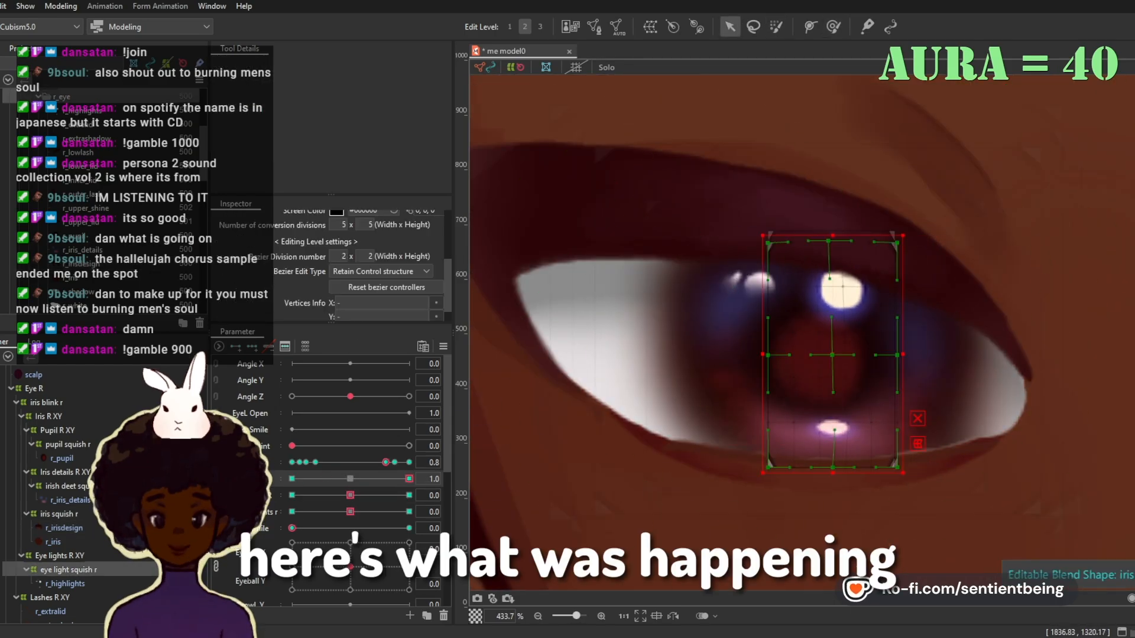
{"action": "left_click", "coordinate": [833, 27]}
{"action": "left_click", "coordinate": [409, 479]}
{"action": "left_click", "coordinate": [350, 478]}
Step: Reset the iris jiggles to 0 and key the pupil, detail, iris and eye light squish deformers to a third iris jiggle parameter
{"action": "left_click", "coordinate": [292, 495]}
{"action": "left_click", "coordinate": [59, 514]}
{"action": "left_click", "coordinate": [730, 27]}
{"action": "scroll", "coordinate": [961, 452], "scroll_direction": "down", "scroll_amount": 2}
{"action": "left_click", "coordinate": [350, 495]}
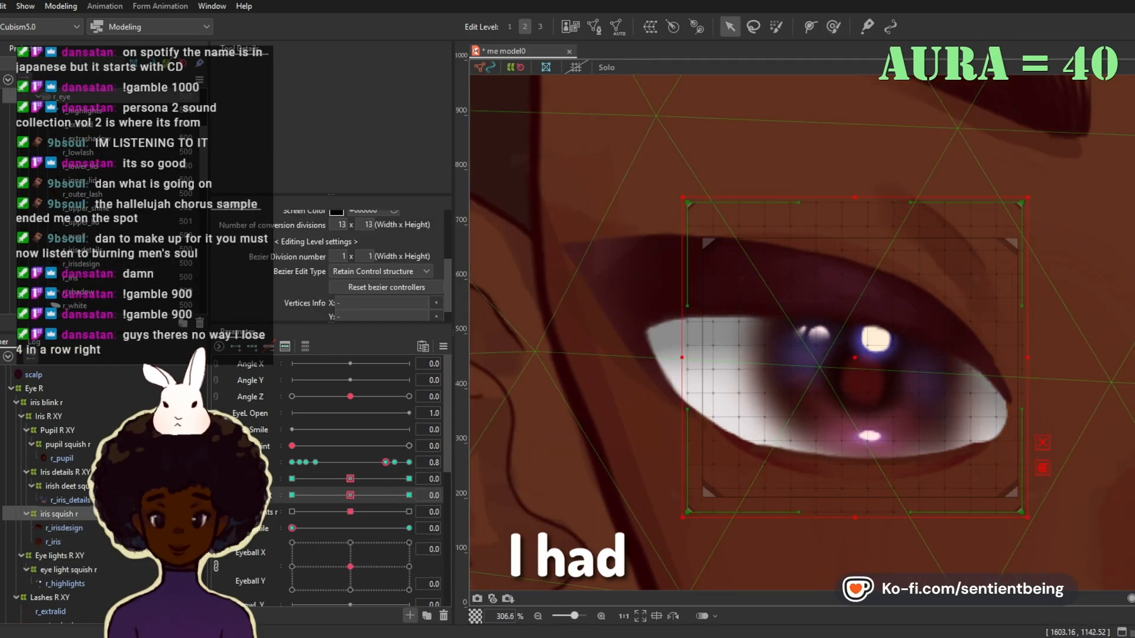
{"action": "left_click", "coordinate": [68, 445], "text": "ctrl"}
{"action": "left_click", "coordinate": [67, 486], "text": "ctrl"}
{"action": "left_click", "coordinate": [68, 570], "text": "ctrl"}
{"action": "left_click", "coordinate": [292, 512]}
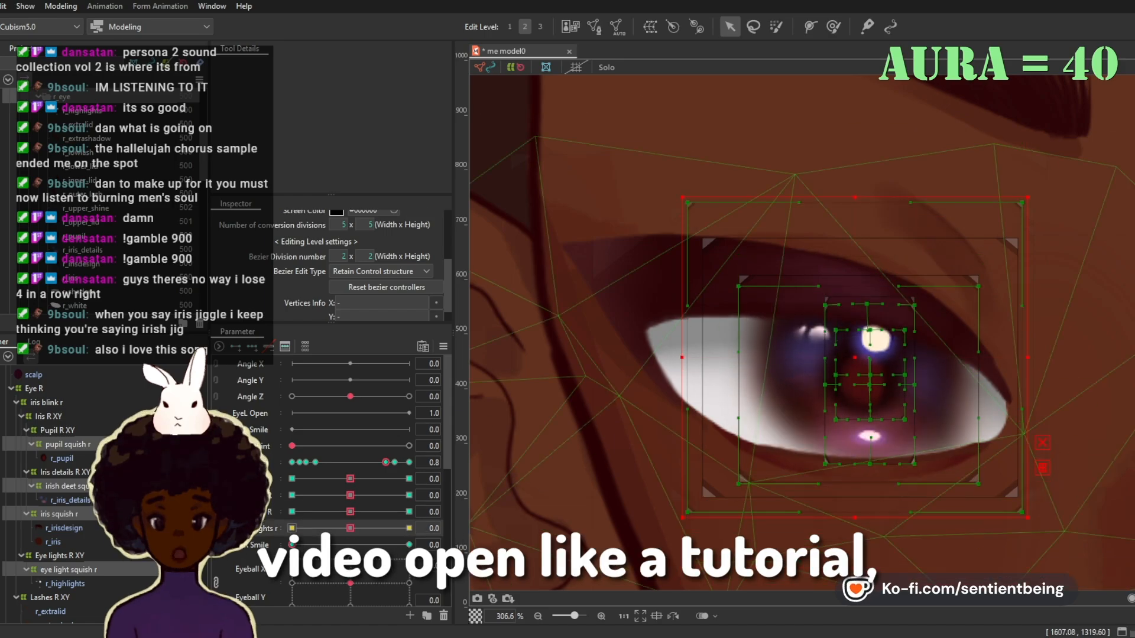
Step: Set the newest jiggle parameter to 1.0 and lasso control points of eye light squish r around the highlight
{"action": "left_click", "coordinate": [67, 486]}
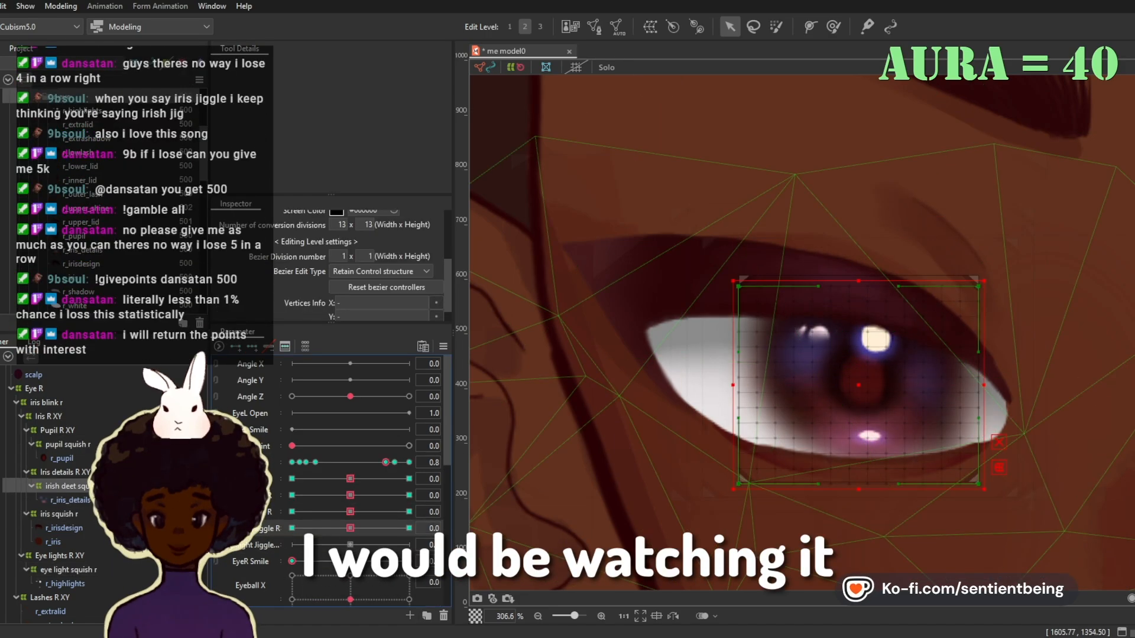
{"action": "left_click", "coordinate": [409, 528]}
{"action": "left_click", "coordinate": [68, 569]}
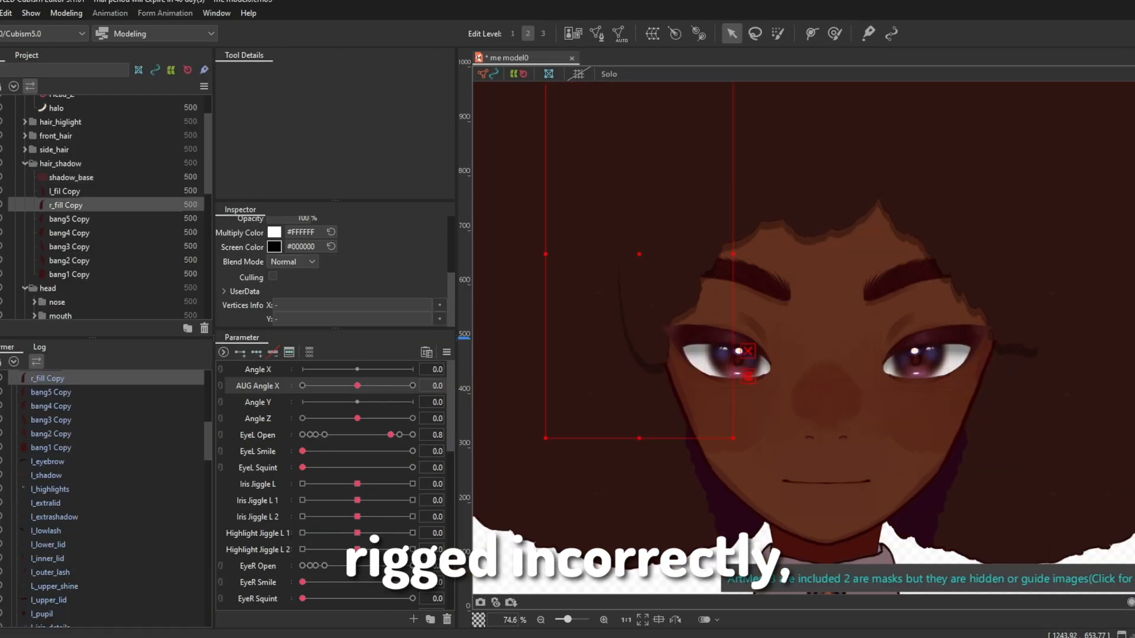
Step: Select bang5 Copy through bang1 Copy in hair_shadow and set AUG Angle X to -30 for deforming
{"action": "left_click", "coordinate": [69, 219]}
{"action": "left_click", "coordinate": [69, 274], "text": "shift"}
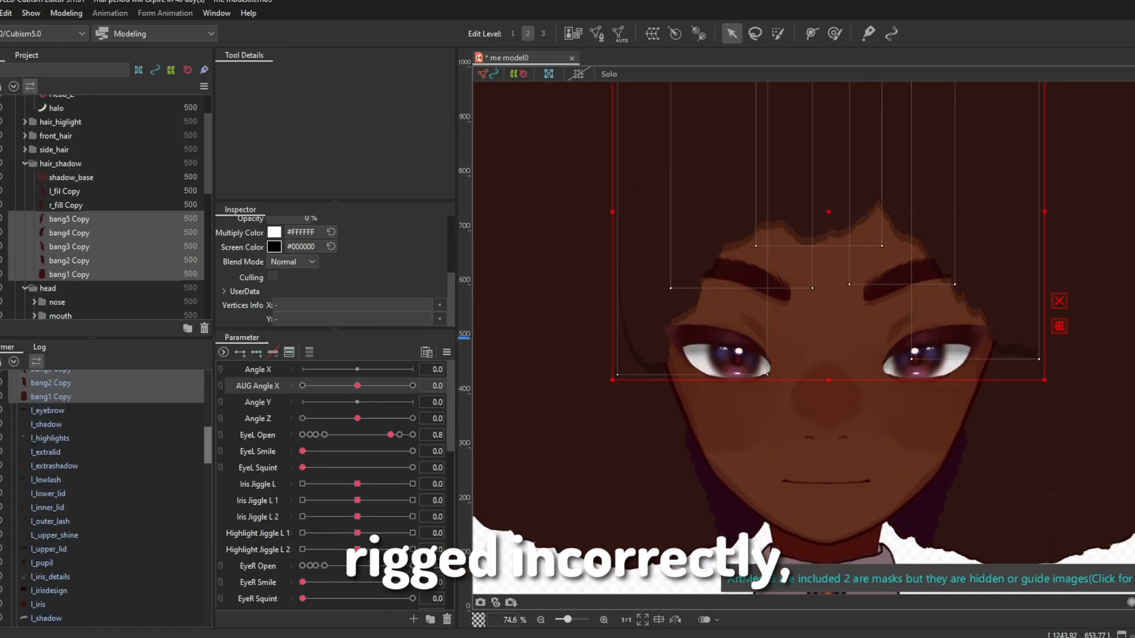
{"action": "left_click", "coordinate": [52, 588]}
{"action": "mouse_move", "coordinate": [357, 386]}
{"action": "left_mouse_down"}
{"action": "mouse_move", "coordinate": [302, 386]}
{"action": "mouse_move", "coordinate": [413, 386]}
{"action": "mouse_move", "coordinate": [302, 386]}
{"action": "left_mouse_up"}
{"action": "left_click", "coordinate": [834, 34]}
{"action": "scroll", "coordinate": [664, 324], "scroll_direction": "up", "scroll_amount": 3}
Step: Try a warp deformer with three AUG Angle X keys on the bang shadow copies
{"action": "left_click", "coordinate": [69, 257]}
{"action": "left_click", "coordinate": [69, 314], "text": "shift"}
{"action": "left_click", "coordinate": [653, 33]}
{"action": "left_click", "coordinate": [256, 352]}
{"action": "left_click", "coordinate": [835, 34]}
{"action": "scroll", "coordinate": [999, 409], "scroll_direction": "down", "scroll_amount": 3}
{"action": "key", "text": "Delete"}
Step: Examine how the bangs and their shadow copies under XY Front hair line up at AUG Angle X -30
{"action": "left_click", "coordinate": [52, 418]}
{"action": "scroll", "coordinate": [798, 321], "scroll_direction": "up", "scroll_amount": 3}
{"action": "left_click", "coordinate": [55, 530]}
{"action": "scroll", "coordinate": [735, 296], "scroll_direction": "down", "scroll_amount": 2}
{"action": "left_click", "coordinate": [46, 502]}
{"action": "left_click", "coordinate": [46, 488]}
{"action": "left_click", "coordinate": [46, 460]}
{"action": "scroll", "coordinate": [798, 321], "scroll_direction": "down", "scroll_amount": 3}
{"action": "scroll", "coordinate": [658, 499], "scroll_direction": "down", "scroll_amount": 3}
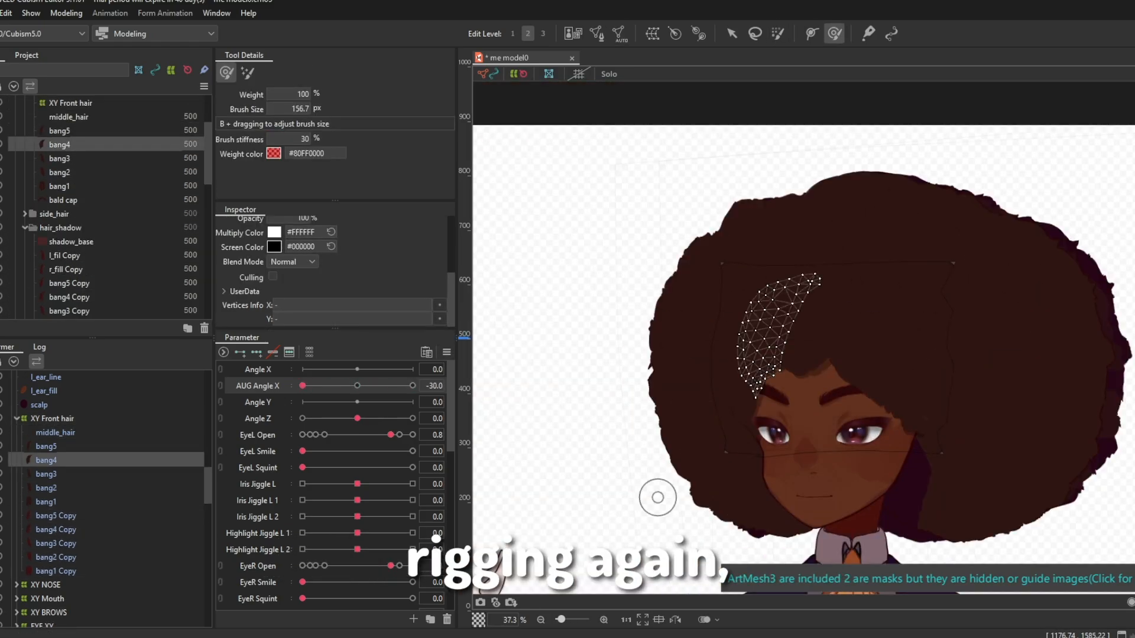
Step: Nudge the bang2 Copy shadow into place with a 156.7 px deform brush
{"action": "left_click", "coordinate": [55, 558]}
{"action": "scroll", "coordinate": [800, 340], "scroll_direction": "up", "scroll_amount": 5}
{"action": "left_click_drag", "start_coordinate": [810, 331], "coordinate": [801, 339]}
{"action": "left_click", "coordinate": [52, 419]}
{"action": "left_click", "coordinate": [56, 558]}
Step: Reshape the lower edge of middle_hair at AUG Angle X -30 with a 156.7 px deform brush
{"action": "left_click", "coordinate": [55, 433]}
{"action": "left_click_drag", "start_coordinate": [412, 386], "coordinate": [303, 386]}
{"action": "scroll", "coordinate": [793, 271], "scroll_direction": "up", "scroll_amount": 5}
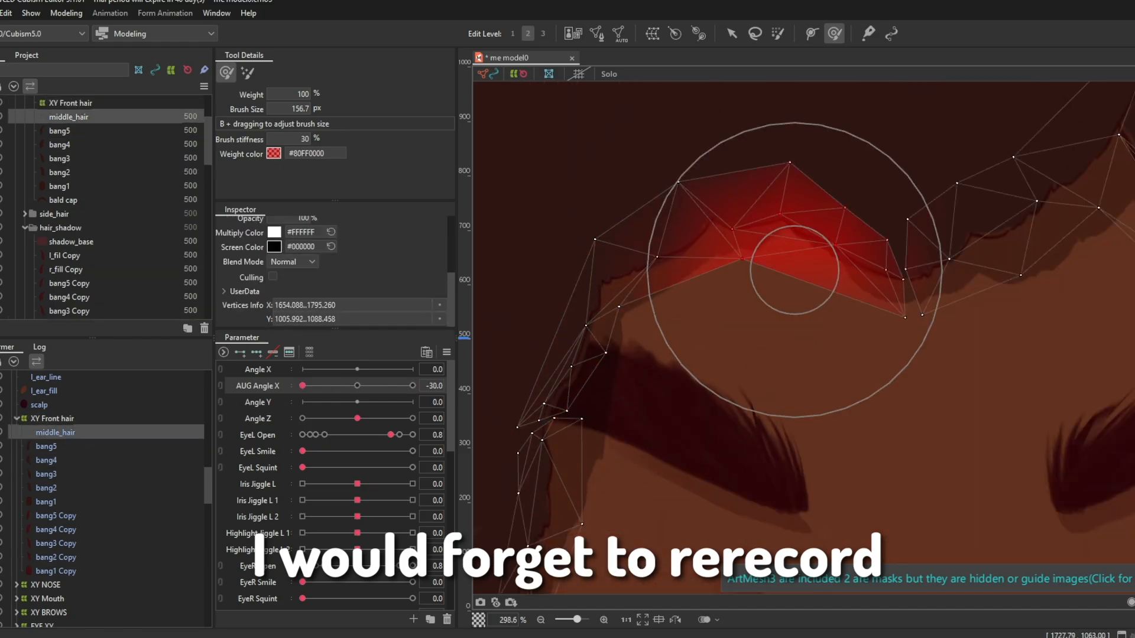
{"action": "left_click_drag", "start_coordinate": [793, 271], "coordinate": [818, 248]}
{"action": "mouse_move", "coordinate": [303, 386]}
{"action": "left_mouse_down"}
{"action": "mouse_move", "coordinate": [412, 386]}
{"action": "mouse_move", "coordinate": [303, 386]}
{"action": "left_mouse_up"}
Step: Reshape the lower tip of bang3 at AUG Angle X -30 with an 82 px deform brush
{"action": "scroll", "coordinate": [975, 167], "scroll_direction": "down", "scroll_amount": 4}
{"action": "left_click", "coordinate": [52, 419]}
{"action": "scroll", "coordinate": [564, 314], "scroll_direction": "down", "scroll_amount": 3}
{"action": "left_click", "coordinate": [46, 502]}
{"action": "left_click", "coordinate": [46, 488]}
{"action": "scroll", "coordinate": [763, 339], "scroll_direction": "up", "scroll_amount": 4}
{"action": "left_click", "coordinate": [47, 474]}
{"action": "left_click_drag", "start_coordinate": [917, 423], "coordinate": [905, 435]}
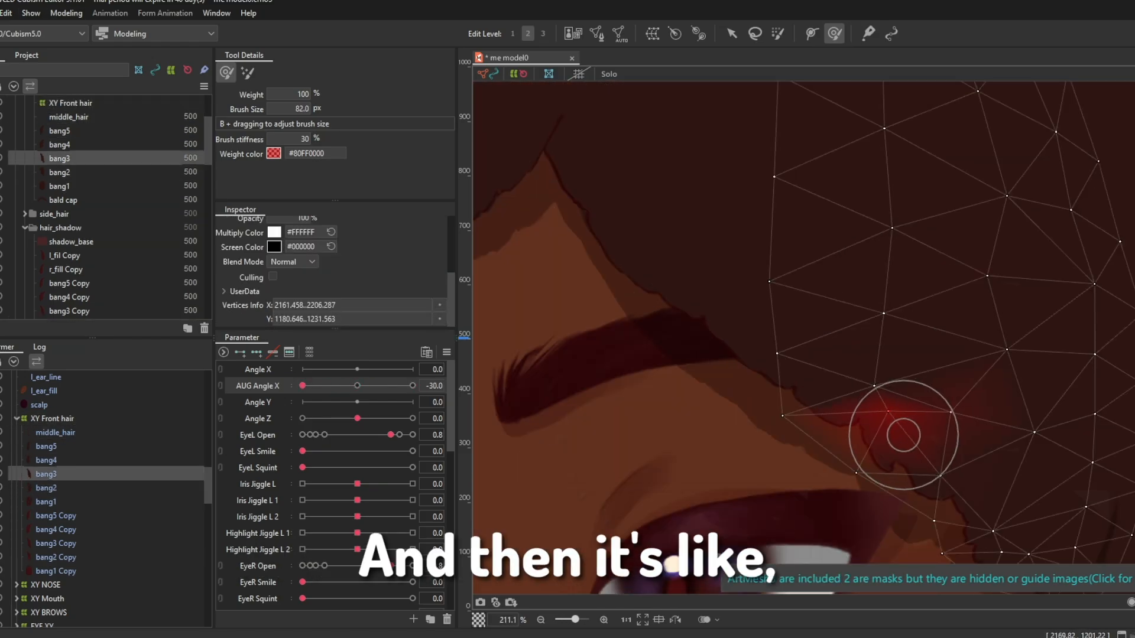
Step: Nudge bang5 with the deform brush at AUG Angle X -30 and go over bang4 and the bang5 and bang3 shadow copies
{"action": "left_click", "coordinate": [46, 461]}
{"action": "left_click", "coordinate": [46, 446]}
{"action": "scroll", "coordinate": [643, 273], "scroll_direction": "up", "scroll_amount": 3}
{"action": "left_click_drag", "start_coordinate": [635, 269], "coordinate": [644, 274]}
{"action": "scroll", "coordinate": [644, 274], "scroll_direction": "down", "scroll_amount": 5}
{"action": "mouse_move", "coordinate": [303, 386]}
{"action": "left_mouse_down"}
{"action": "mouse_move", "coordinate": [412, 386]}
{"action": "mouse_move", "coordinate": [303, 402]}
{"action": "left_mouse_up"}
{"action": "left_click", "coordinate": [47, 461]}
{"action": "scroll", "coordinate": [651, 293], "scroll_direction": "up", "scroll_amount": 5}
{"action": "scroll", "coordinate": [650, 294], "scroll_direction": "down", "scroll_amount": 5}
{"action": "left_click", "coordinate": [56, 544]}
{"action": "left_click", "coordinate": [56, 516]}
{"action": "left_click", "coordinate": [55, 544]}
Step: Add three Angle Y keys to the XY Front hair warp deformer
{"action": "scroll", "coordinate": [824, 349], "scroll_direction": "down", "scroll_amount": 5}
{"action": "left_click", "coordinate": [52, 419]}
{"action": "left_click", "coordinate": [257, 353]}
Step: Select the Face XY warp deformer and hide the back_hair part to expose the face
{"action": "left_click", "coordinate": [732, 34]}
{"action": "scroll", "coordinate": [773, 331], "scroll_direction": "up", "scroll_amount": 2}
{"action": "left_click", "coordinate": [44, 489]}
{"action": "left_click", "coordinate": [834, 33]}
{"action": "left_click", "coordinate": [731, 33]}
{"action": "scroll", "coordinate": [763, 266], "scroll_direction": "up", "scroll_amount": 2}
{"action": "scroll", "coordinate": [763, 266], "scroll_direction": "up", "scroll_amount": 1}
{"action": "scroll", "coordinate": [762, 266], "scroll_direction": "down", "scroll_amount": 1}
{"action": "scroll", "coordinate": [762, 266], "scroll_direction": "up", "scroll_amount": 1}
{"action": "scroll", "coordinate": [107, 236], "scroll_direction": "down", "scroll_amount": 4}
{"action": "left_click", "coordinate": [1, 188]}
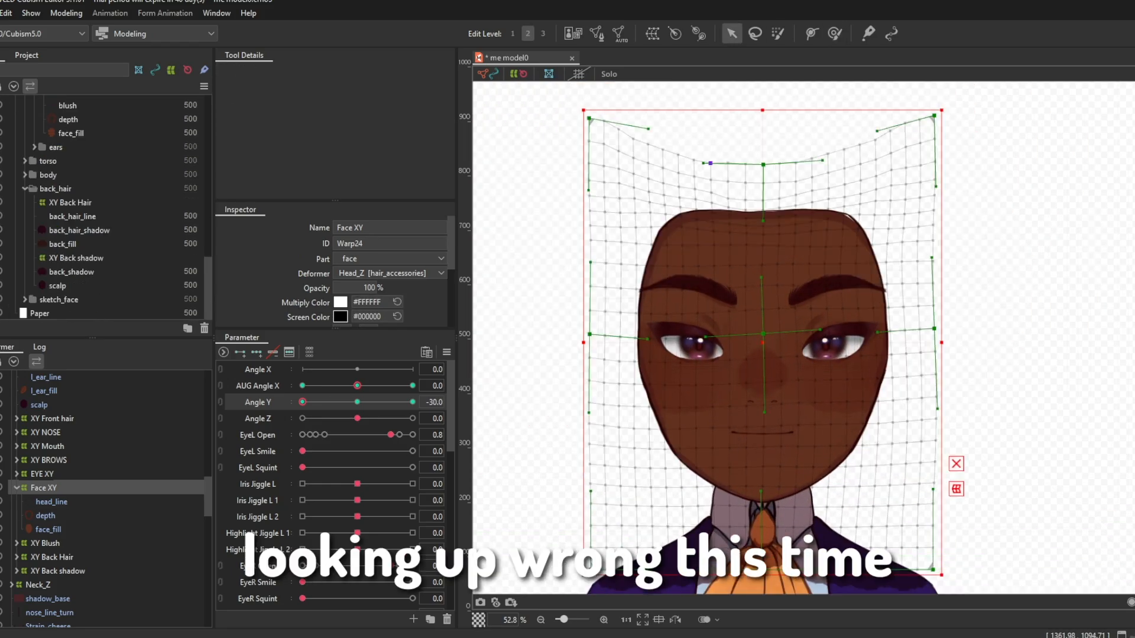
Step: At Angle Y -30, raise the top centre of Face XY, reshape its lower side with a 109.8 px deform brush, and select XY Mouth
{"action": "scroll", "coordinate": [107, 236], "scroll_direction": "up", "scroll_amount": 1}
{"action": "left_click_drag", "start_coordinate": [762, 165], "coordinate": [762, 147]}
{"action": "left_click", "coordinate": [834, 34]}
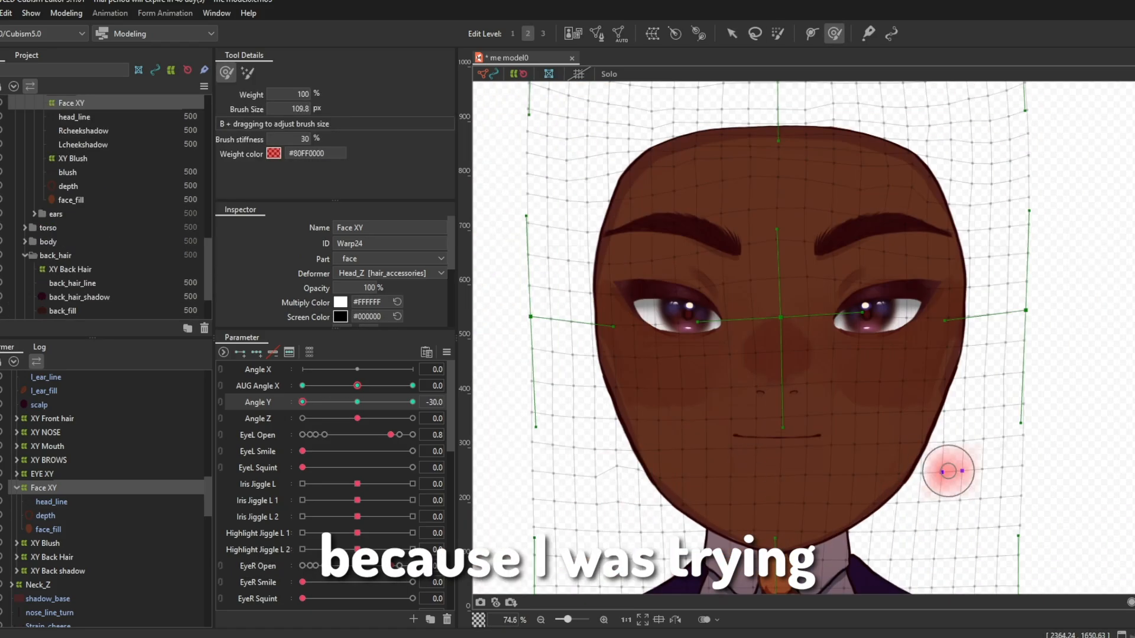
{"action": "left_click_drag", "start_coordinate": [948, 471], "coordinate": [1045, 481]}
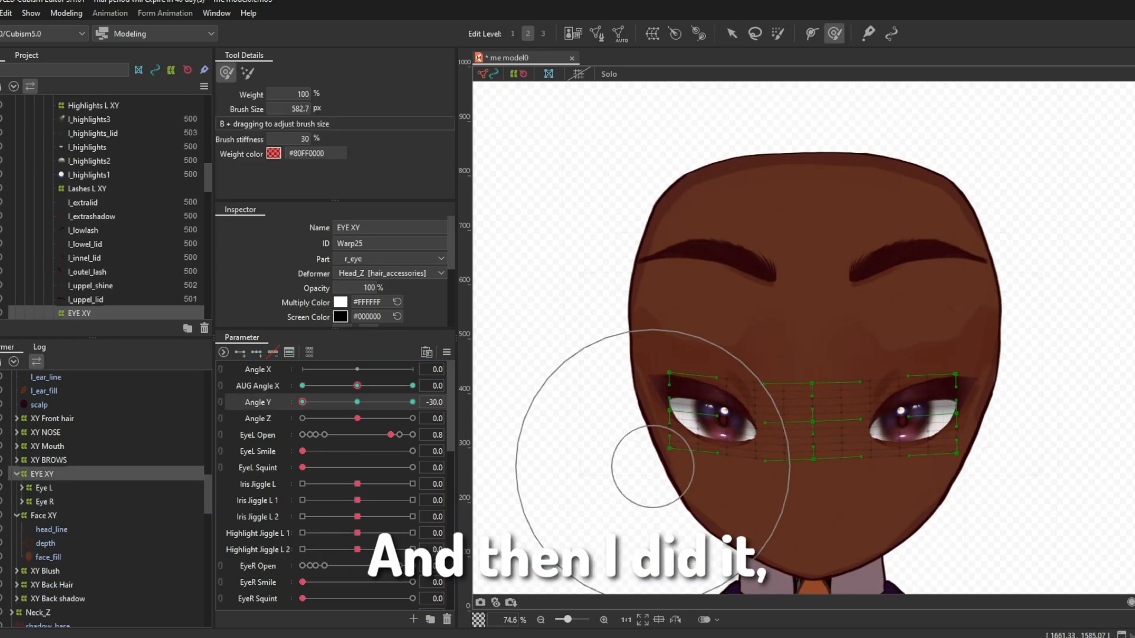
{"action": "key", "text": "v"}
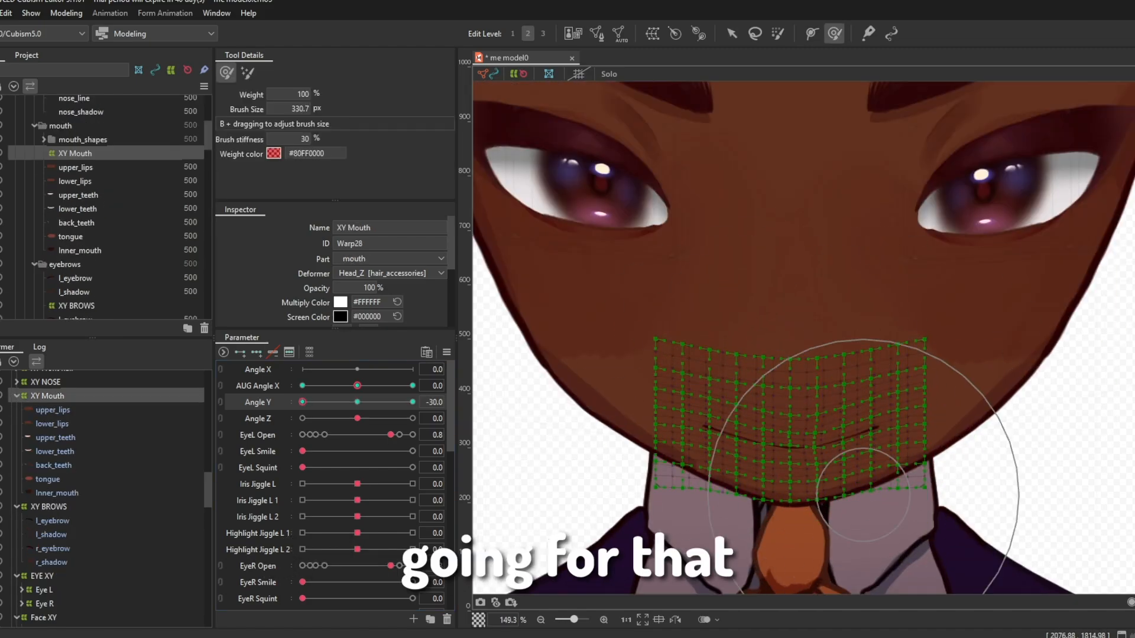
{"action": "scroll", "coordinate": [810, 426], "scroll_direction": "up", "scroll_amount": 3}
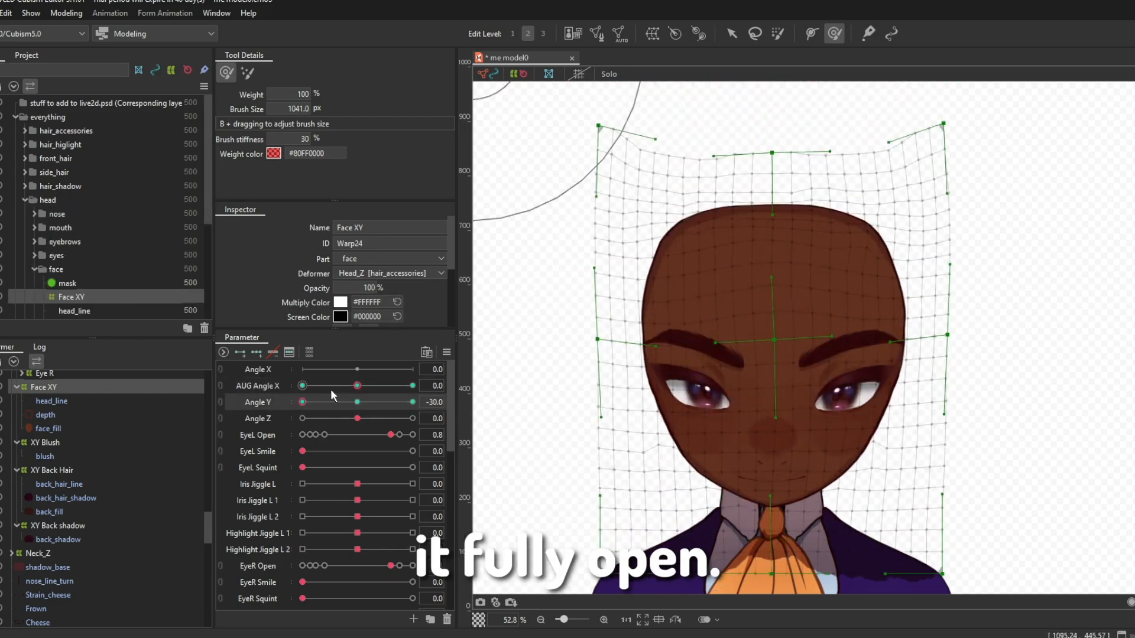
Step: Reshape Face XY with large deform brushes at AUG Angle X 30 for both Angle Y -30 and Angle Y 30
{"action": "left_click_drag", "start_coordinate": [303, 386], "coordinate": [357, 402]}
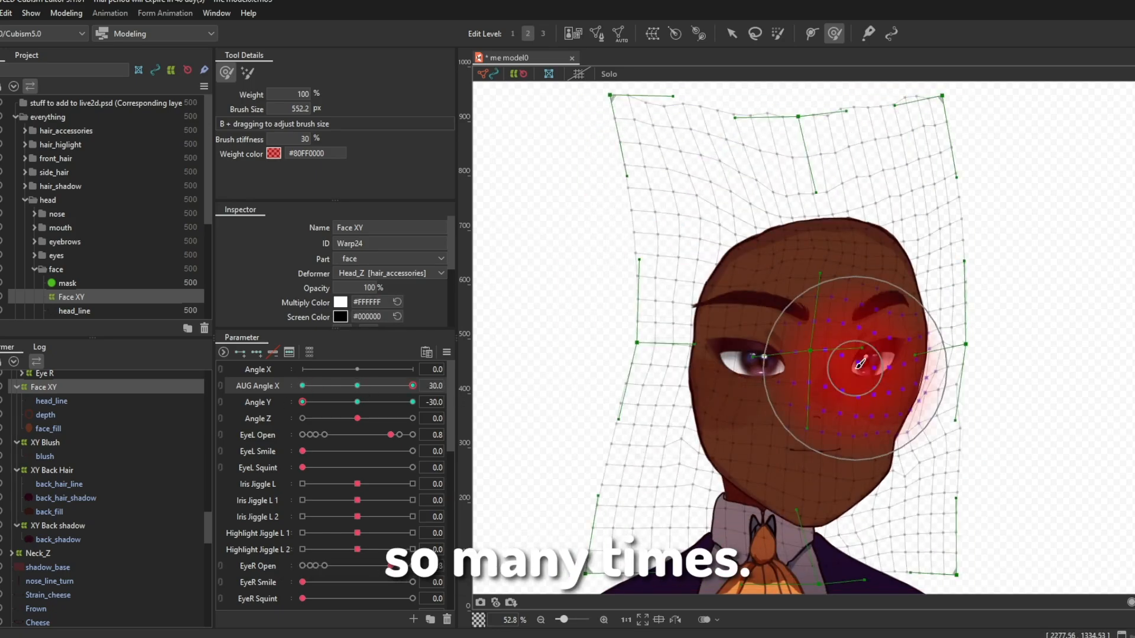
{"action": "scroll", "coordinate": [860, 364], "scroll_direction": "up", "scroll_amount": 5}
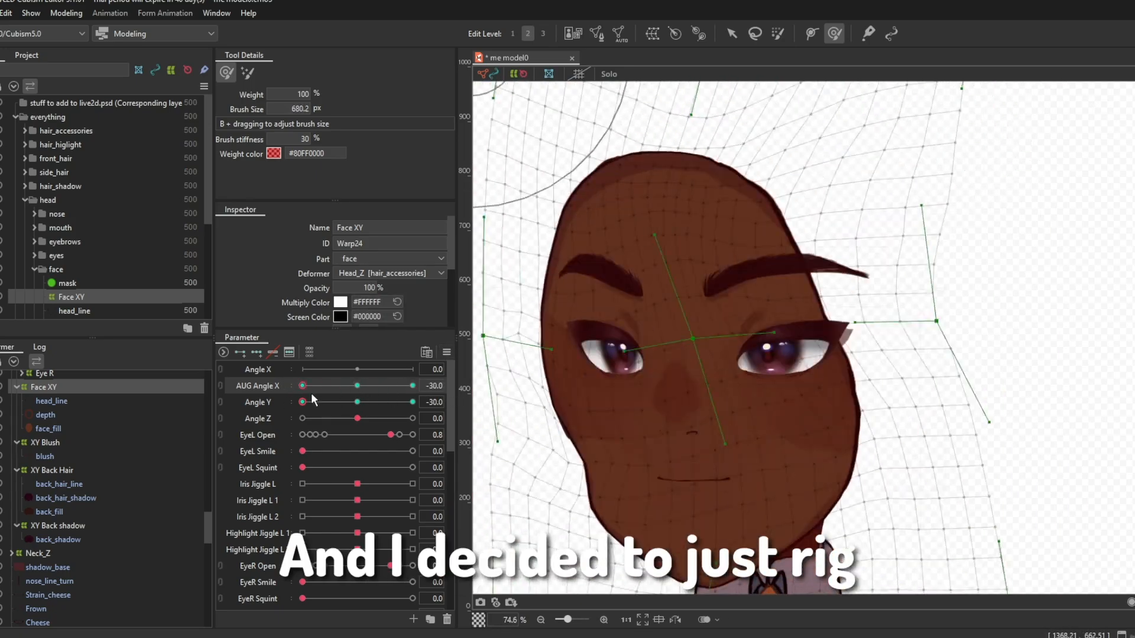
{"action": "left_click", "coordinate": [302, 387]}
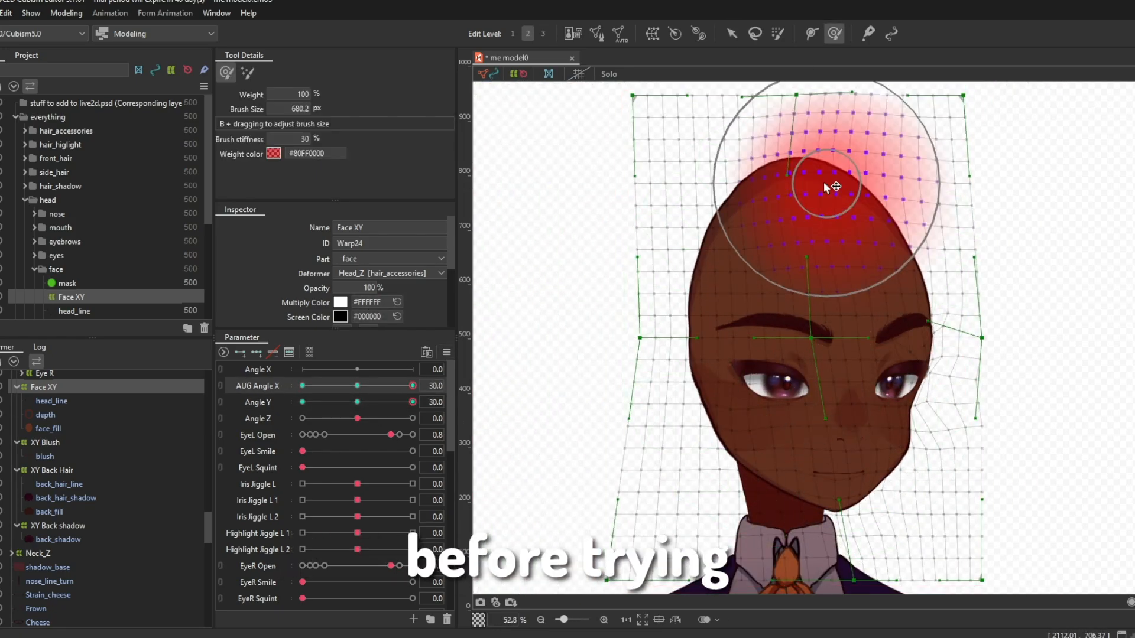
{"action": "left_click_drag", "start_coordinate": [851, 501], "coordinate": [886, 467]}
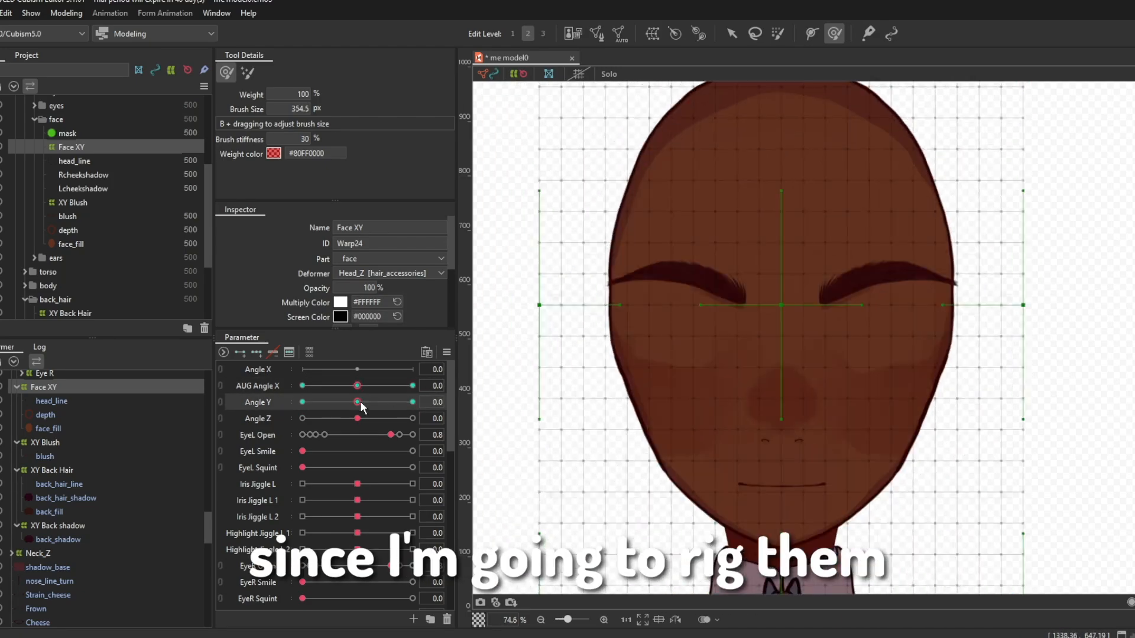
{"action": "left_click_drag", "start_coordinate": [360, 385], "coordinate": [353, 384]}
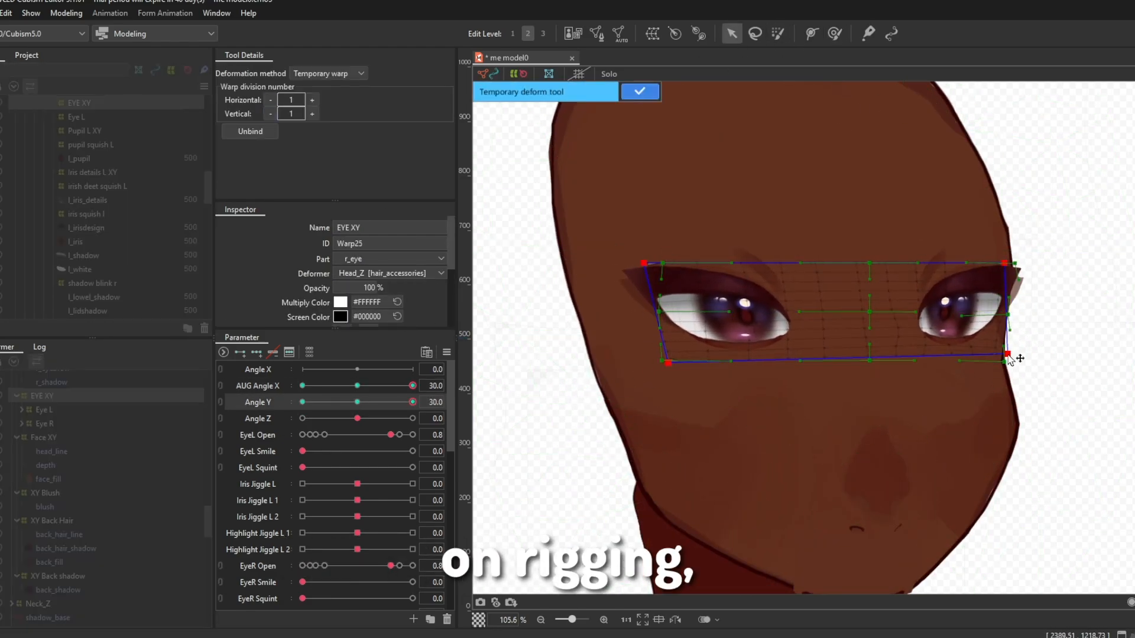
Step: Apply the temporary warp to EYE XY at AUG Angle X 30 and Angle Y 30, and refine it with a 354.5 px deform brush
{"action": "left_click", "coordinate": [639, 91]}
{"action": "left_click_drag", "start_coordinate": [646, 271], "coordinate": [650, 271]}
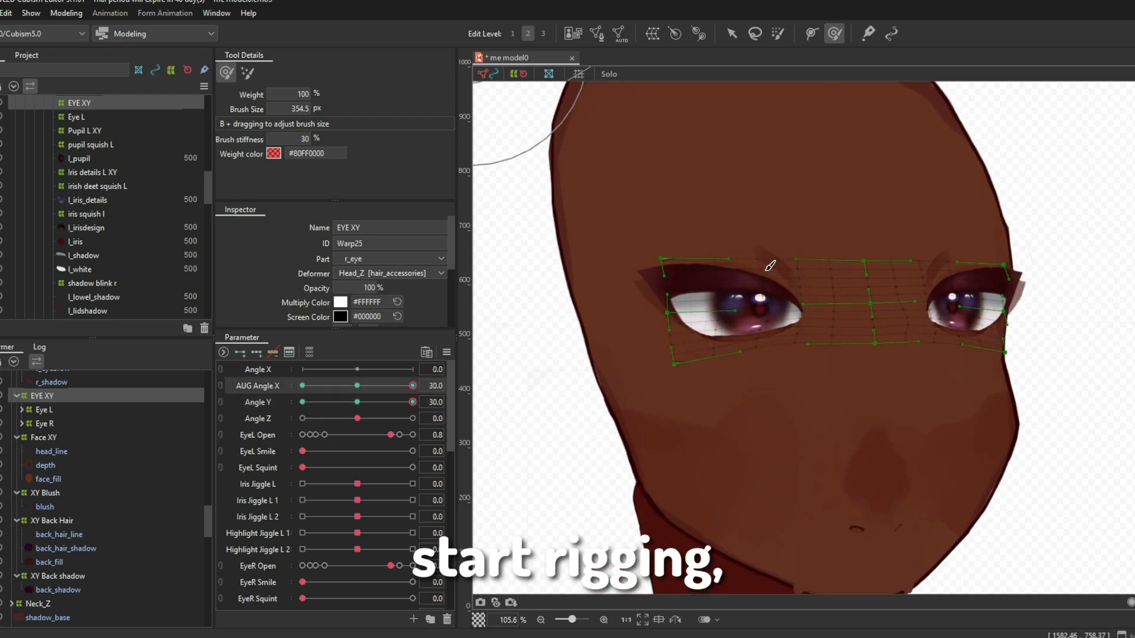
{"action": "left_click_drag", "start_coordinate": [674, 353], "coordinate": [680, 367]}
{"action": "mouse_move", "coordinate": [413, 386]}
{"action": "left_mouse_down"}
{"action": "mouse_move", "coordinate": [376, 387]}
{"action": "mouse_move", "coordinate": [414, 388]}
{"action": "left_mouse_up"}
Step: Fine-tune the eye corners in EYE XY at AUG Angle X 30 and Angle Y 30 with 56.4 and 134.7 px deform brushes
{"action": "scroll", "coordinate": [1044, 286], "scroll_direction": "up", "scroll_amount": 2}
{"action": "left_click_drag", "start_coordinate": [523, 496], "coordinate": [613, 480]}
{"action": "left_click_drag", "start_coordinate": [683, 322], "coordinate": [689, 319]}
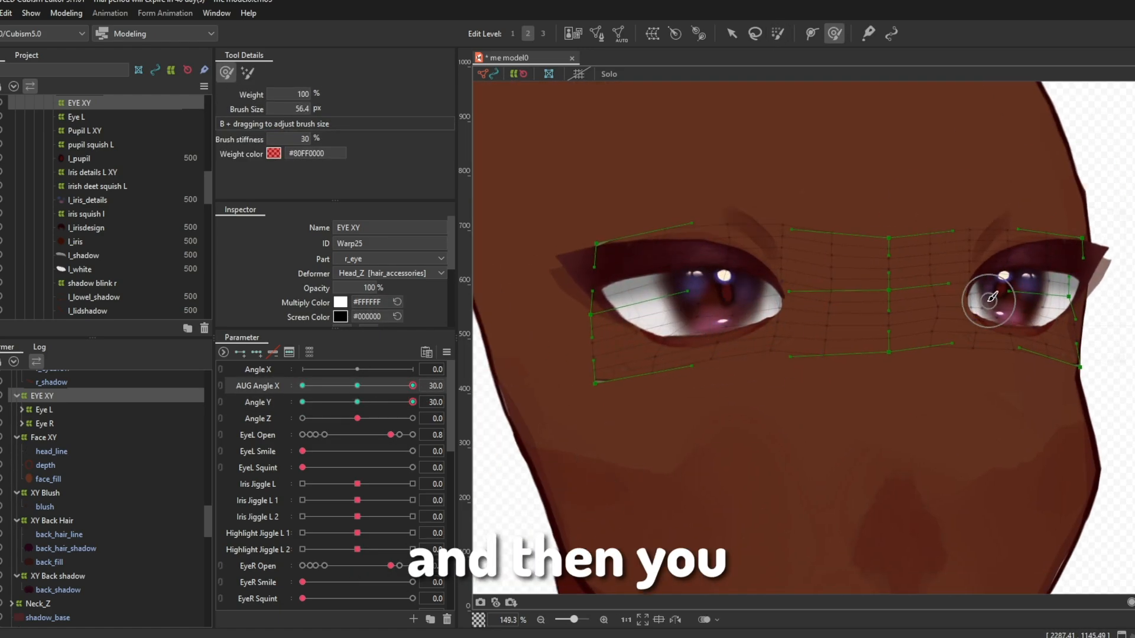
{"action": "left_click_drag", "start_coordinate": [989, 301], "coordinate": [985, 301]}
{"action": "left_click_drag", "start_coordinate": [1002, 302], "coordinate": [995, 301]}
{"action": "scroll", "coordinate": [948, 366], "scroll_direction": "down", "scroll_amount": 3}
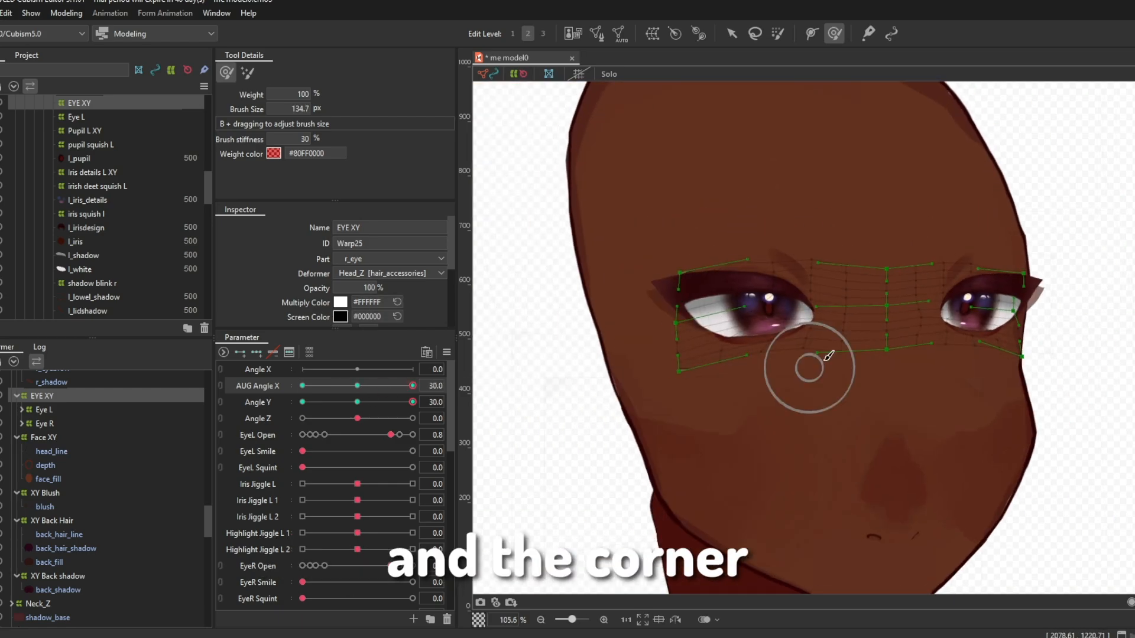
{"action": "left_click_drag", "start_coordinate": [829, 355], "coordinate": [962, 362]}
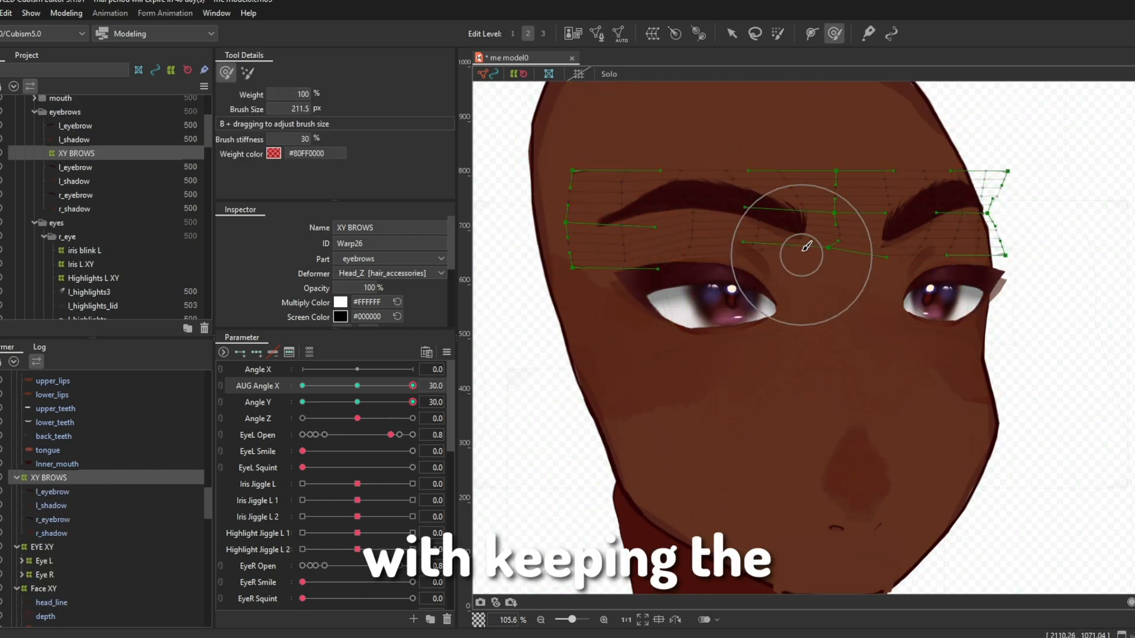
Step: Reshape XY BROWS to follow the face contour at AUG Angle X 30 and Angle Y 30 using the deform brush
{"action": "left_click_drag", "start_coordinate": [940, 220], "coordinate": [968, 201]}
{"action": "left_click_drag", "start_coordinate": [1003, 235], "coordinate": [983, 256]}
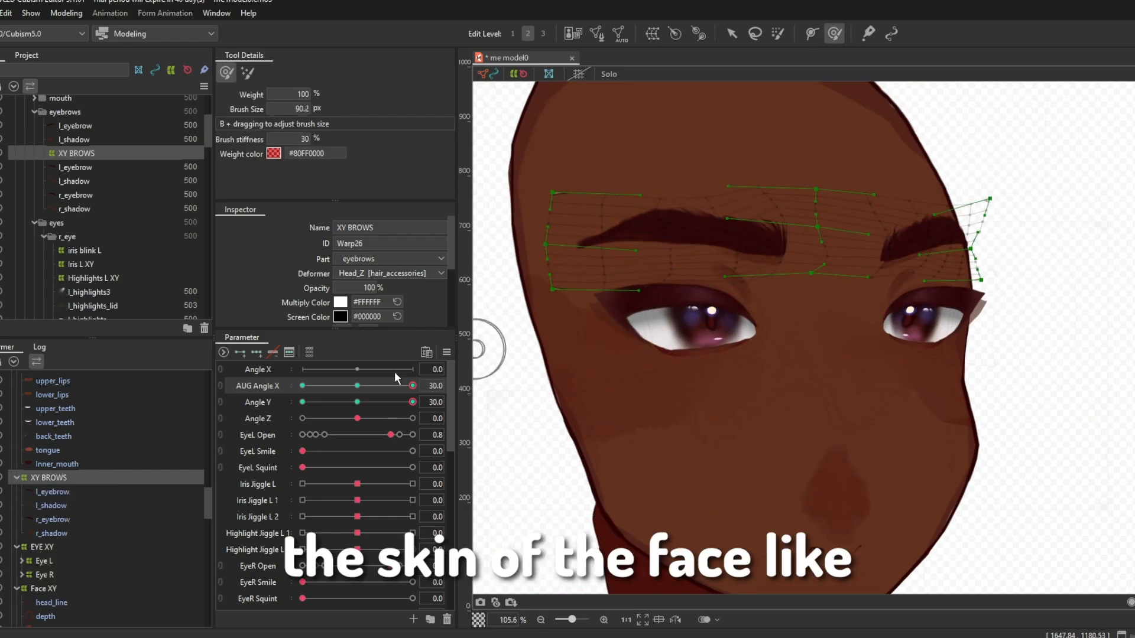
{"action": "left_click_drag", "start_coordinate": [900, 244], "coordinate": [902, 236]}
{"action": "left_click", "coordinate": [625, 278]}
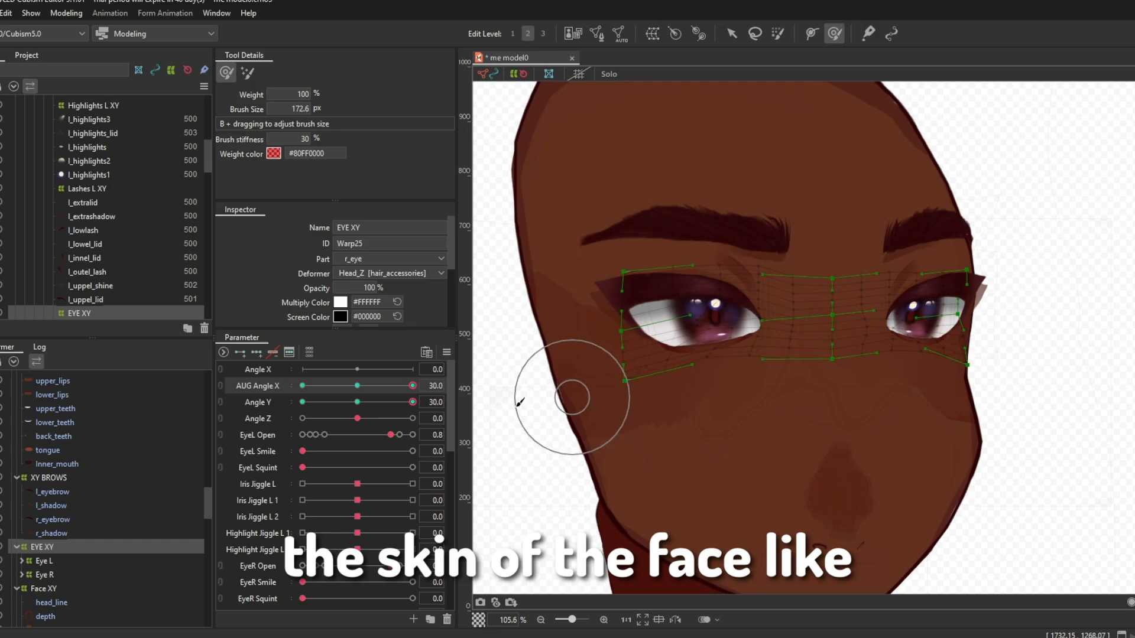
{"action": "left_click", "coordinate": [702, 240]}
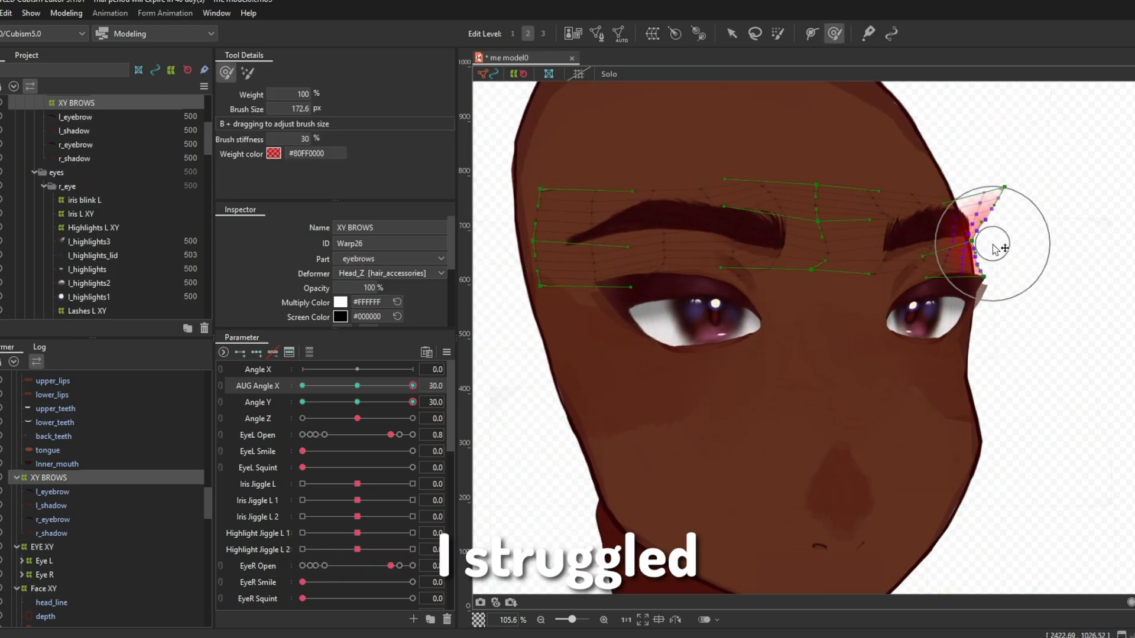
{"action": "mouse_move", "coordinate": [413, 386]}
{"action": "left_mouse_down"}
{"action": "mouse_move", "coordinate": [370, 392]}
{"action": "mouse_move", "coordinate": [412, 387]}
{"action": "left_mouse_up"}
Step: Adjust the lower eye shapes in EYE XY at AUG Angle X 30 with a 61.1 px deform brush
{"action": "left_click", "coordinate": [41, 547]}
{"action": "scroll", "coordinate": [907, 359], "scroll_direction": "up", "scroll_amount": 2}
{"action": "left_click_drag", "start_coordinate": [686, 430], "coordinate": [634, 430]}
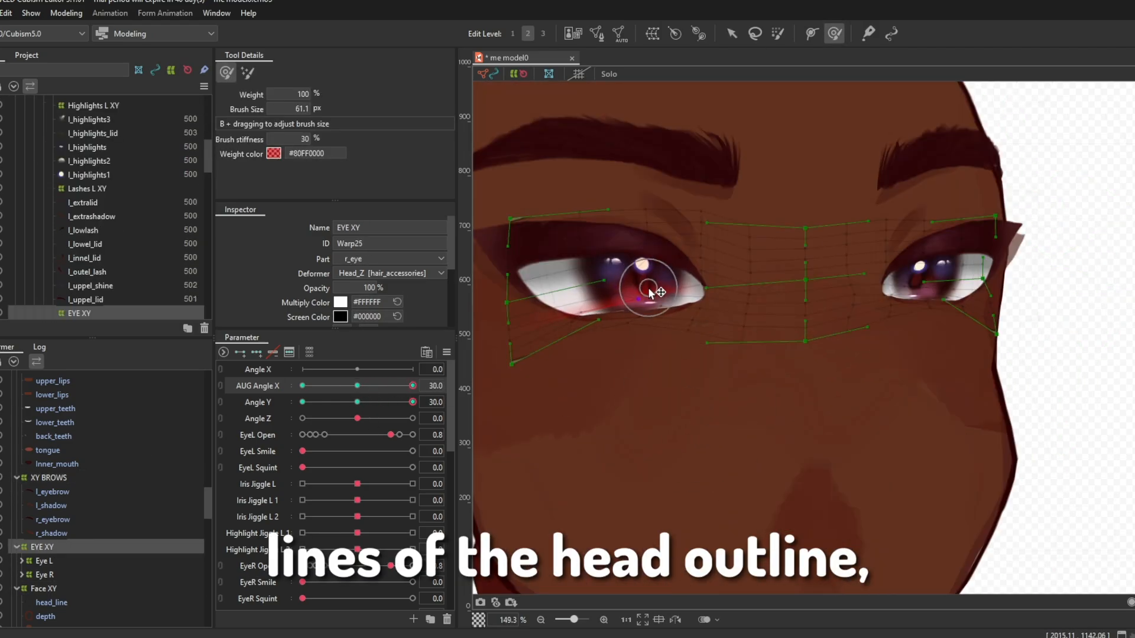
{"action": "scroll", "coordinate": [654, 297], "scroll_direction": "down", "scroll_amount": 2}
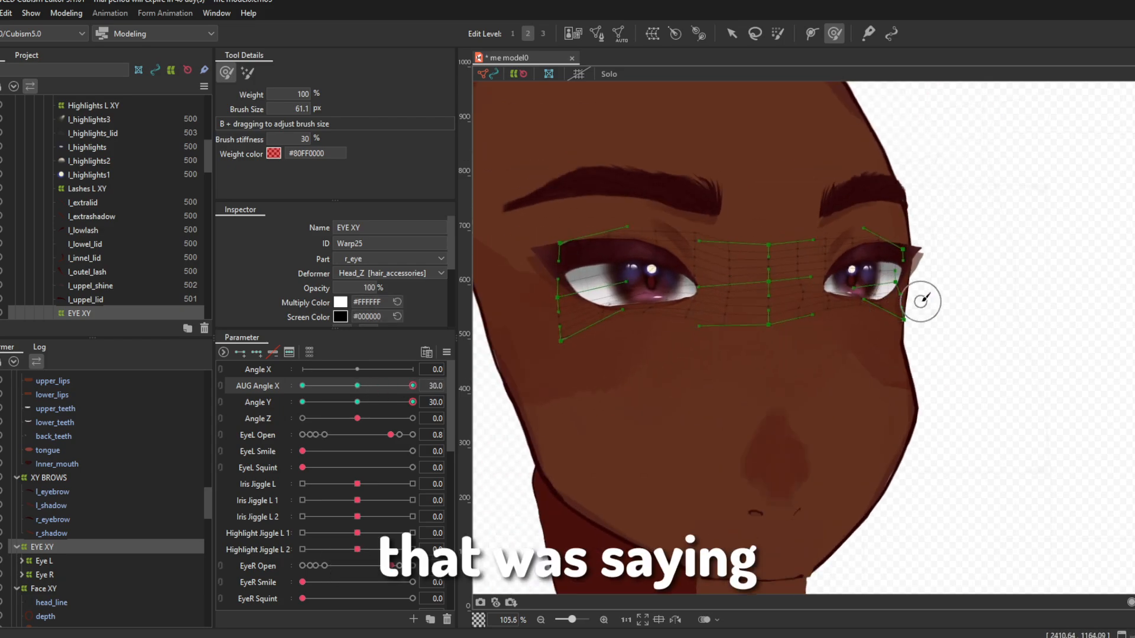
Step: Fit the XY Mouth warp deformer below the nose at AUG Angle X 30 and Angle Y 30
{"action": "scroll", "coordinate": [788, 397], "scroll_direction": "down", "scroll_amount": 1}
{"action": "scroll", "coordinate": [720, 366], "scroll_direction": "up", "scroll_amount": 1}
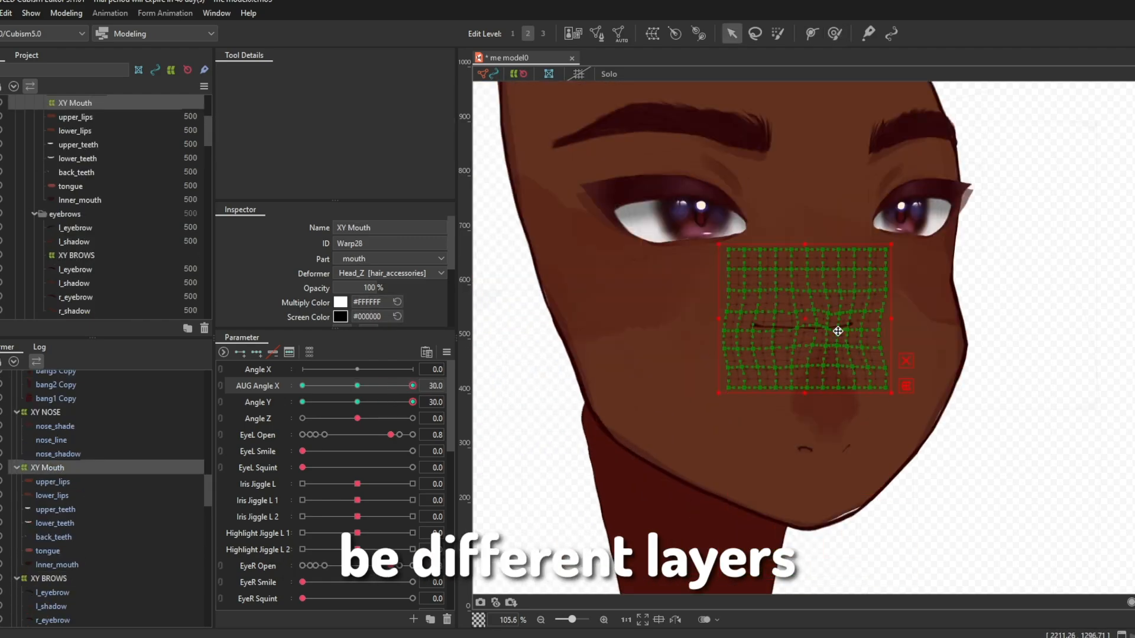
{"action": "key", "text": "b"}
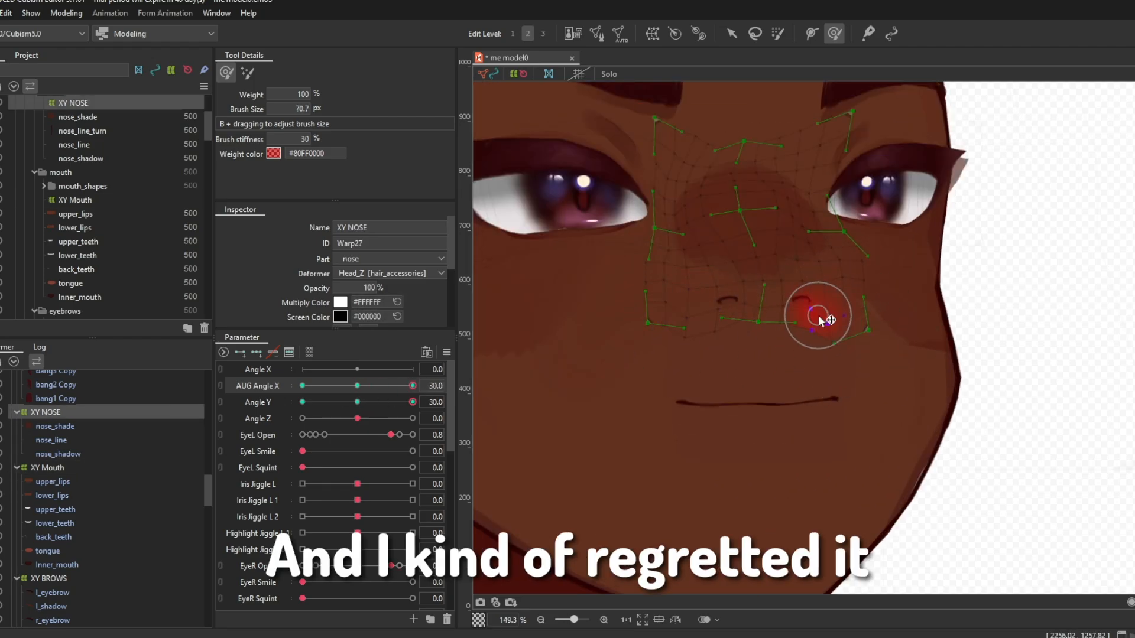
Step: Reshape XY NOSE at AUG Angle X 30 and Angle Y 30 with a 163.8 px deform brush
{"action": "mouse_move", "coordinate": [413, 386]}
{"action": "left_mouse_down"}
{"action": "mouse_move", "coordinate": [387, 388]}
{"action": "mouse_move", "coordinate": [413, 386]}
{"action": "left_mouse_up"}
{"action": "scroll", "coordinate": [104, 448], "scroll_direction": "up", "scroll_amount": 5}
{"action": "scroll", "coordinate": [104, 449], "scroll_direction": "down", "scroll_amount": 3}
{"action": "left_click", "coordinate": [71, 513]}
{"action": "left_click", "coordinate": [731, 34]}
{"action": "left_click_drag", "start_coordinate": [805, 347], "coordinate": [807, 335]}
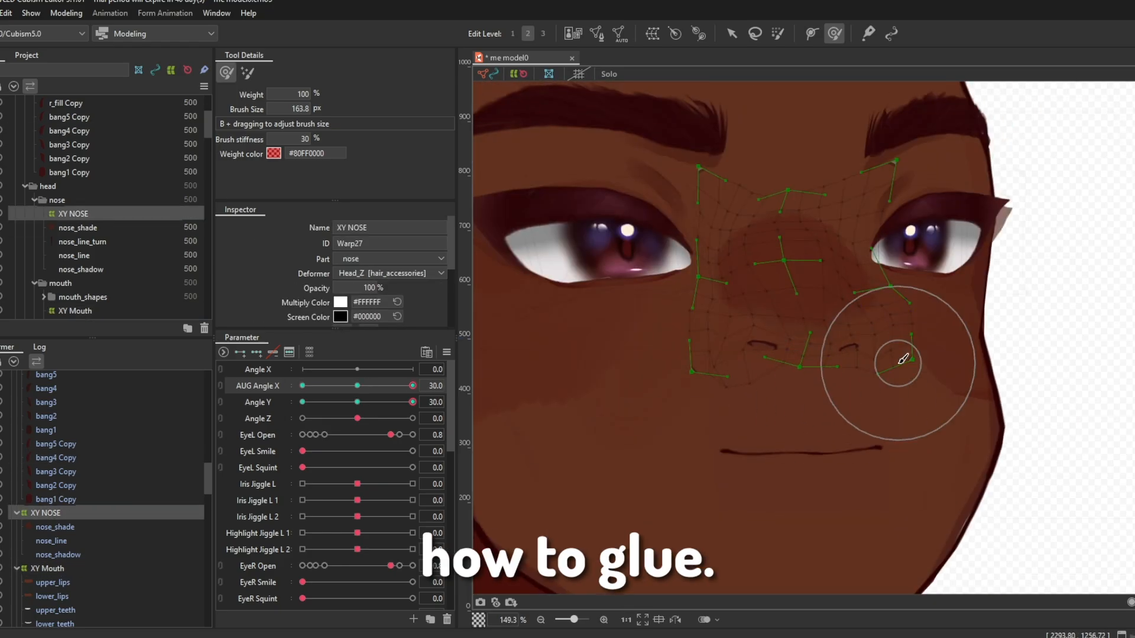
{"action": "scroll", "coordinate": [895, 365], "scroll_direction": "down", "scroll_amount": 5}
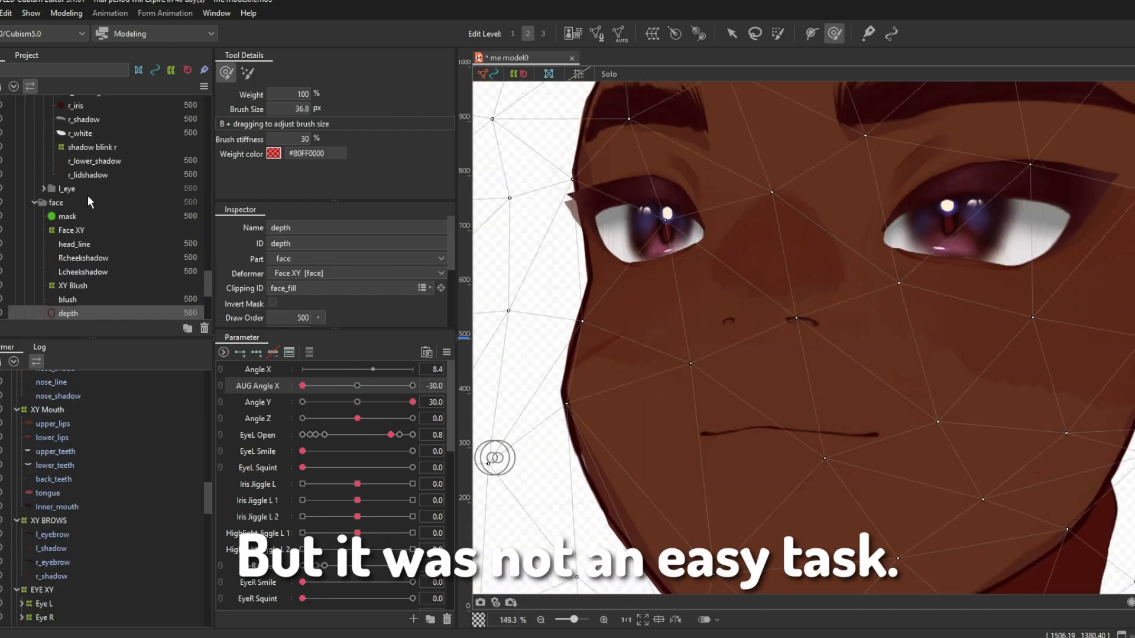
Step: Lower and reshape XY BROWS at AUG Angle X -30 and Angle Y -30
{"action": "left_click", "coordinate": [87, 195]}
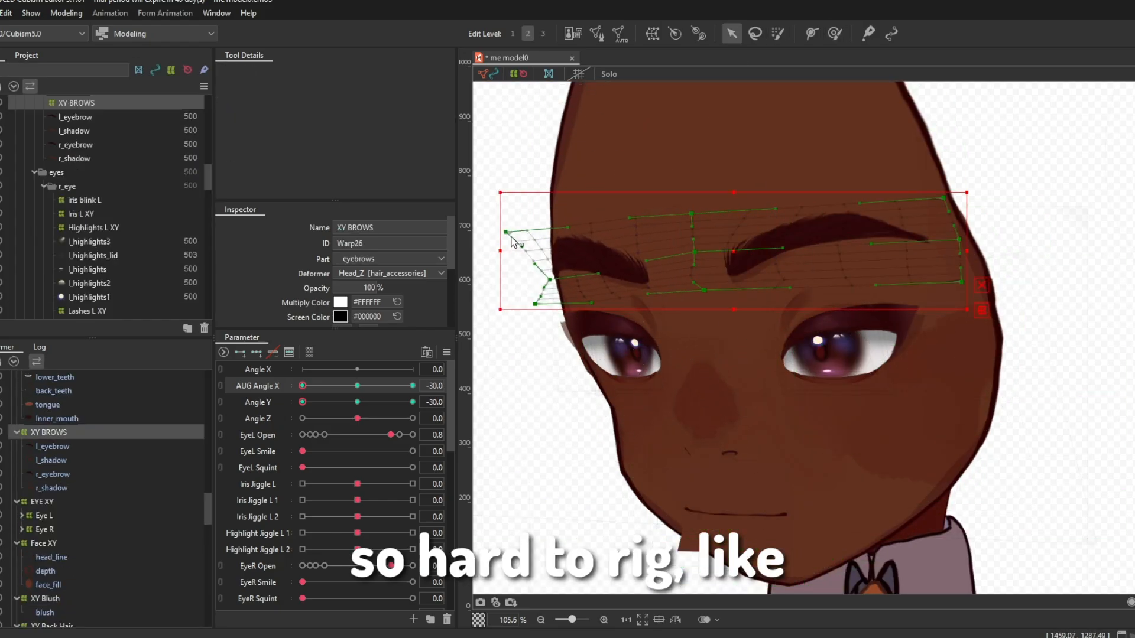
{"action": "left_click_drag", "start_coordinate": [845, 292], "coordinate": [846, 306]}
{"action": "mouse_move", "coordinate": [303, 386]}
{"action": "left_mouse_down"}
{"action": "mouse_move", "coordinate": [357, 390]}
{"action": "mouse_move", "coordinate": [303, 387]}
{"action": "left_mouse_up"}
{"action": "left_click_drag", "start_coordinate": [844, 298], "coordinate": [845, 326]}
{"action": "mouse_move", "coordinate": [302, 386]}
{"action": "left_mouse_down"}
{"action": "mouse_move", "coordinate": [355, 390]}
{"action": "mouse_move", "coordinate": [302, 387]}
{"action": "left_mouse_up"}
{"action": "left_click_drag", "start_coordinate": [931, 340], "coordinate": [941, 359]}
{"action": "mouse_move", "coordinate": [302, 388]}
{"action": "left_mouse_down"}
{"action": "mouse_move", "coordinate": [337, 387]}
{"action": "mouse_move", "coordinate": [303, 390]}
{"action": "left_mouse_up"}
Step: Reshape both eyes in EYE XY at AUG Angle X -30 and Angle Y -30 with 63.8 and 34.6 px deform brushes
{"action": "left_click", "coordinate": [42, 502]}
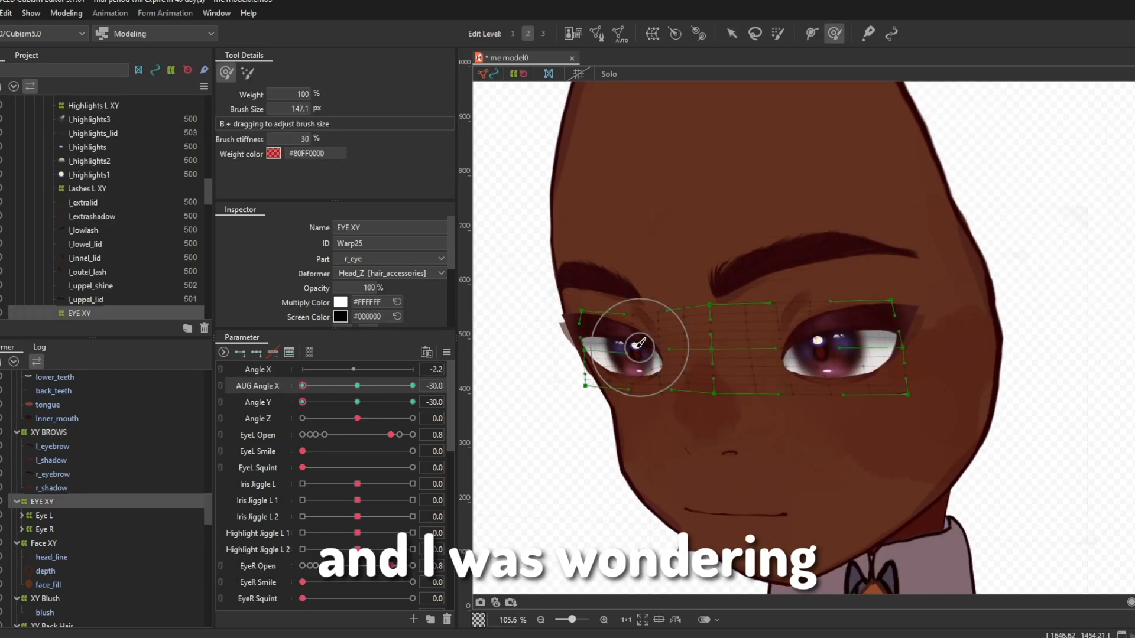
{"action": "scroll", "coordinate": [840, 344], "scroll_direction": "up", "scroll_amount": 4}
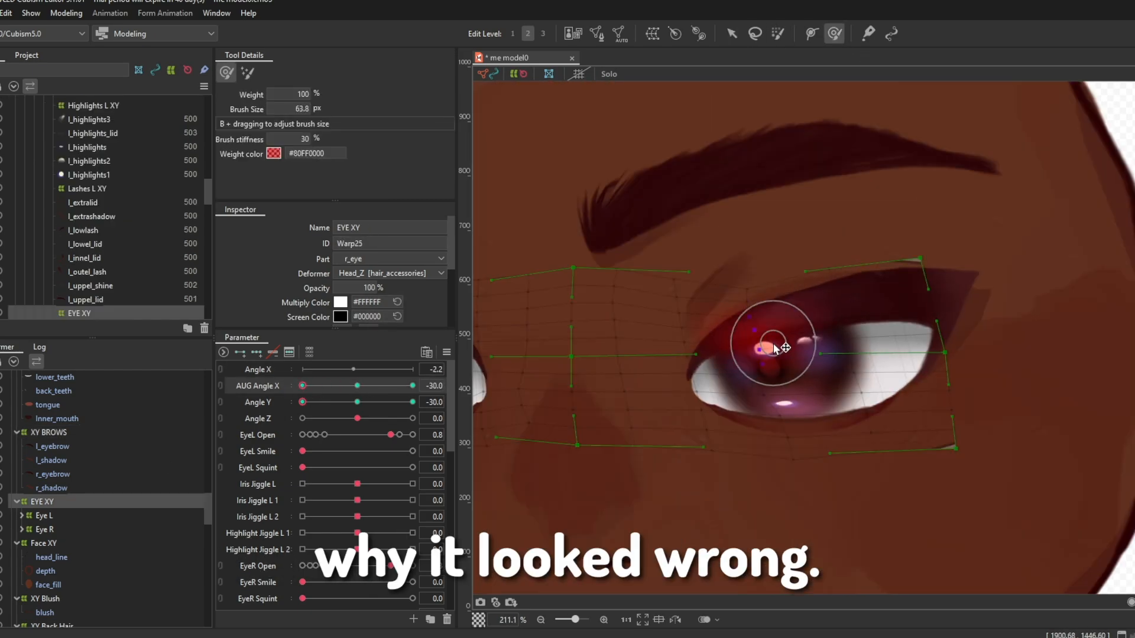
{"action": "scroll", "coordinate": [886, 331], "scroll_direction": "down", "scroll_amount": 2}
{"action": "left_click_drag", "start_coordinate": [1052, 237], "coordinate": [828, 384]}
{"action": "scroll", "coordinate": [970, 309], "scroll_direction": "up", "scroll_amount": 4}
{"action": "scroll", "coordinate": [831, 311], "scroll_direction": "down", "scroll_amount": 2}
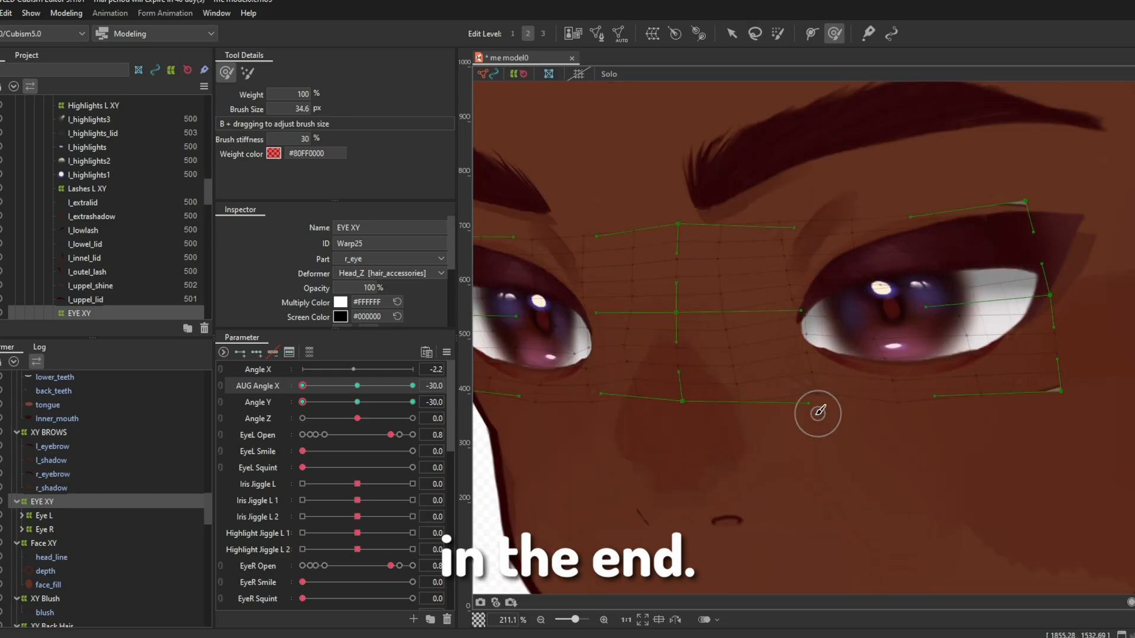
Step: Adjust the outer end of XY BROWS at the far side of the face for AUG Angle X -30 and Angle Y -30
{"action": "scroll", "coordinate": [819, 412], "scroll_direction": "down", "scroll_amount": 3}
{"action": "key", "text": "v"}
{"action": "mouse_move", "coordinate": [303, 388]}
{"action": "left_mouse_down"}
{"action": "mouse_move", "coordinate": [337, 388]}
{"action": "mouse_move", "coordinate": [307, 390]}
{"action": "left_mouse_up"}
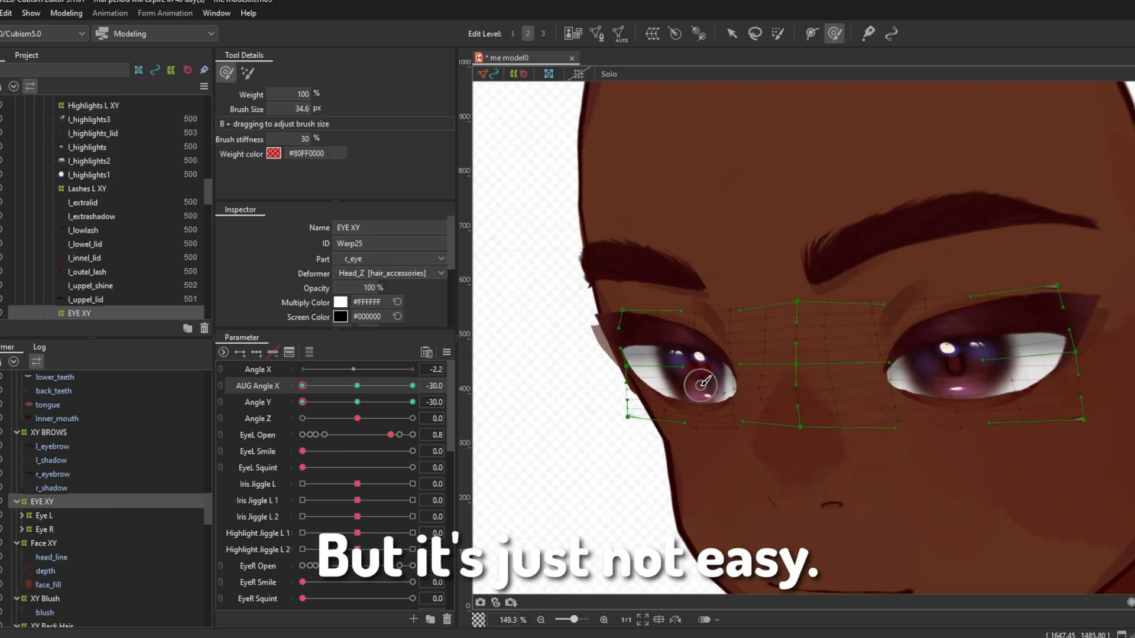
{"action": "mouse_move", "coordinate": [319, 387]}
{"action": "left_mouse_down"}
{"action": "mouse_move", "coordinate": [384, 388]}
{"action": "mouse_move", "coordinate": [322, 399]}
{"action": "left_mouse_up"}
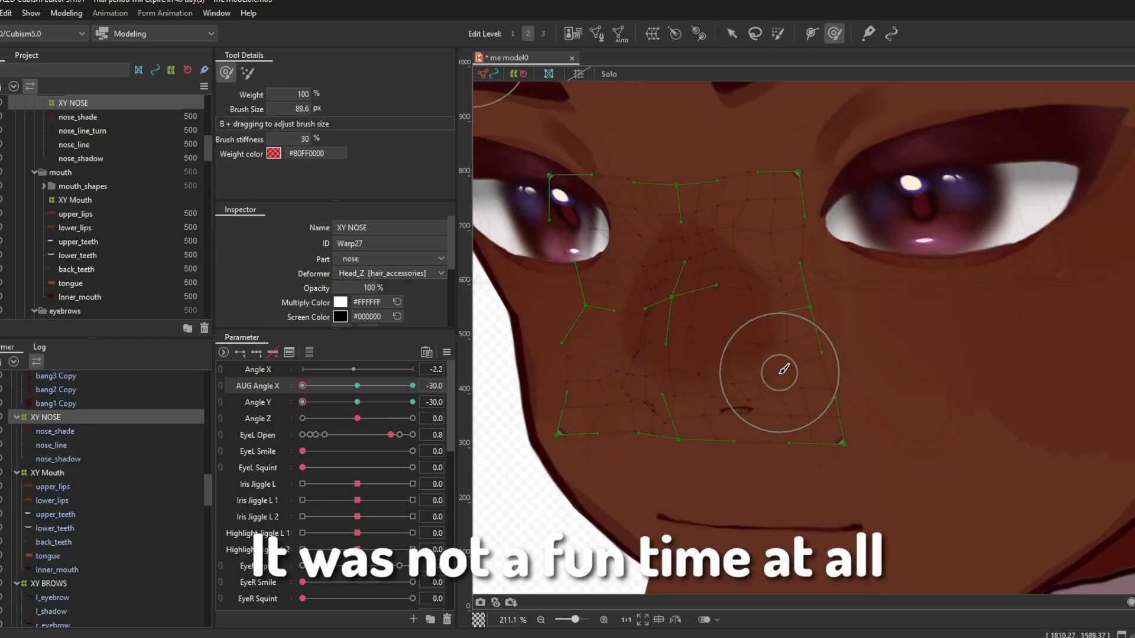
Step: Refine the far eye in EYE XY at AUG Angle X -30 and Angle Y -30 with a 24.6 px deform brush
{"action": "scroll", "coordinate": [780, 373], "scroll_direction": "down", "scroll_amount": 2}
{"action": "key", "text": "v"}
{"action": "mouse_move", "coordinate": [304, 386]}
{"action": "left_mouse_down"}
{"action": "mouse_move", "coordinate": [358, 391]}
{"action": "mouse_move", "coordinate": [303, 389]}
{"action": "left_mouse_up"}
{"action": "left_click", "coordinate": [770, 460]}
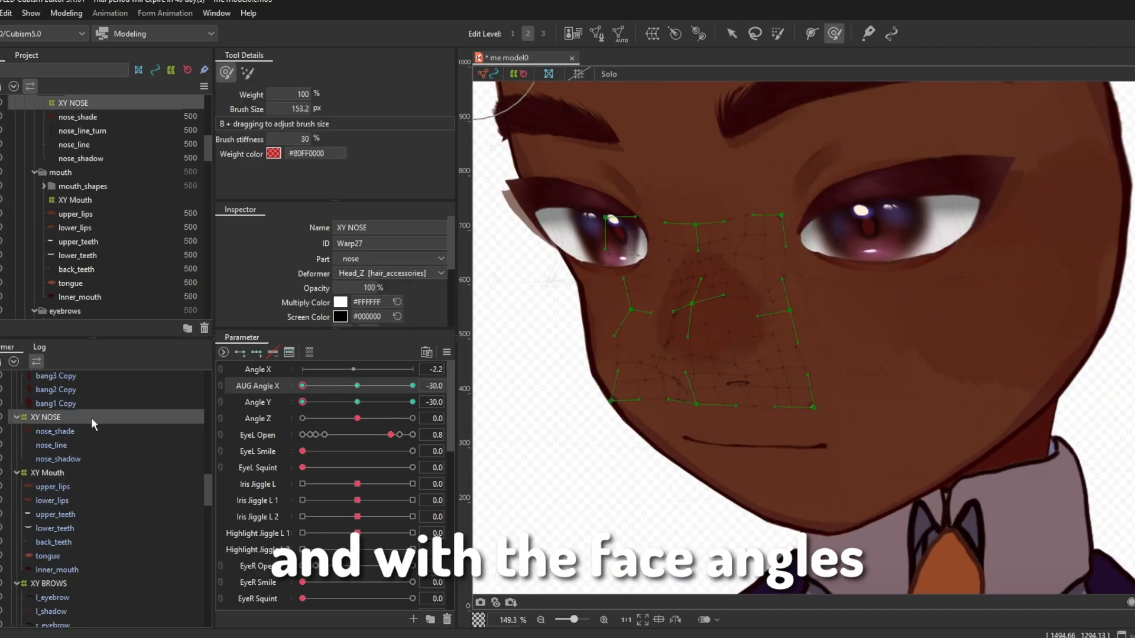
{"action": "left_click", "coordinate": [668, 261]}
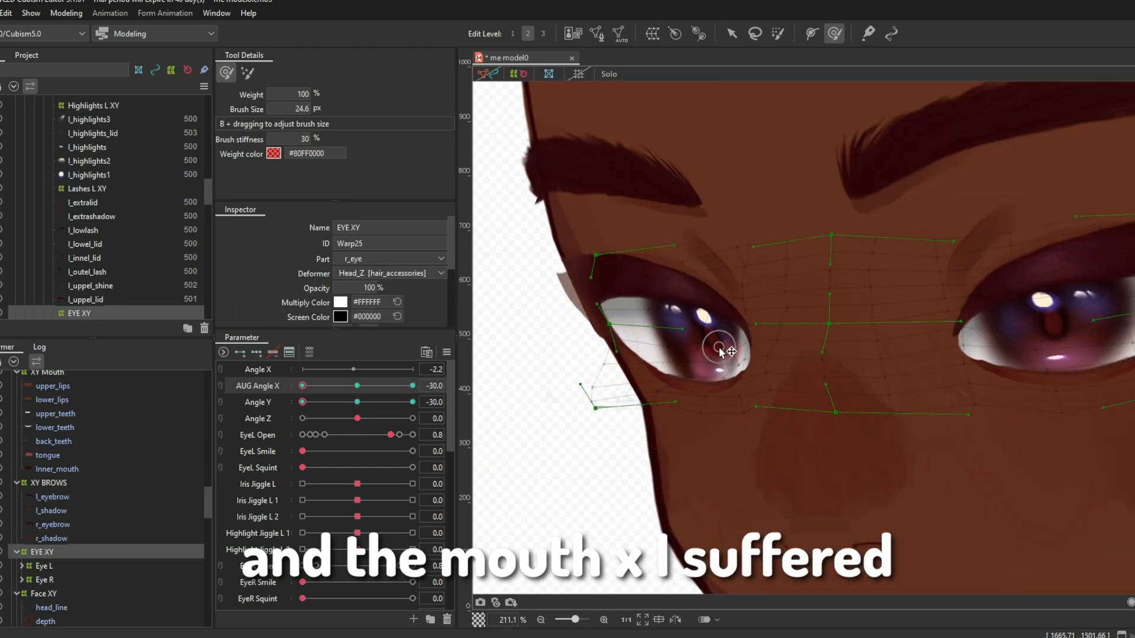
{"action": "left_click", "coordinate": [91, 580]}
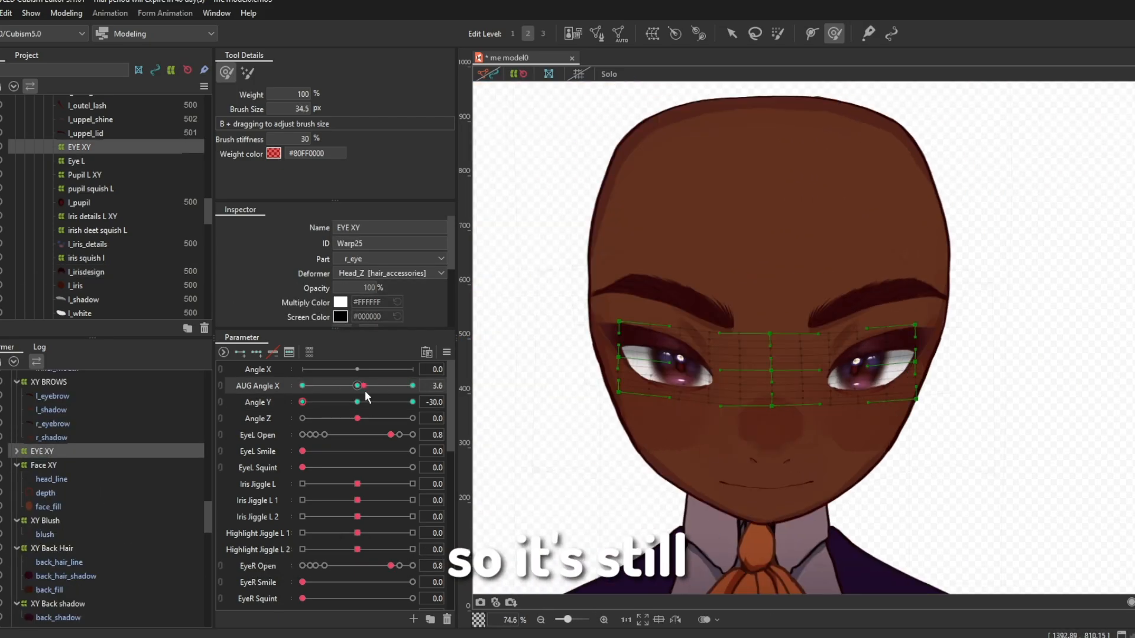
Step: Undo the last two changes to XY Back Hair at AUG Angle X 30 and Angle Y 30
{"action": "left_click_drag", "start_coordinate": [412, 392], "coordinate": [294, 392]}
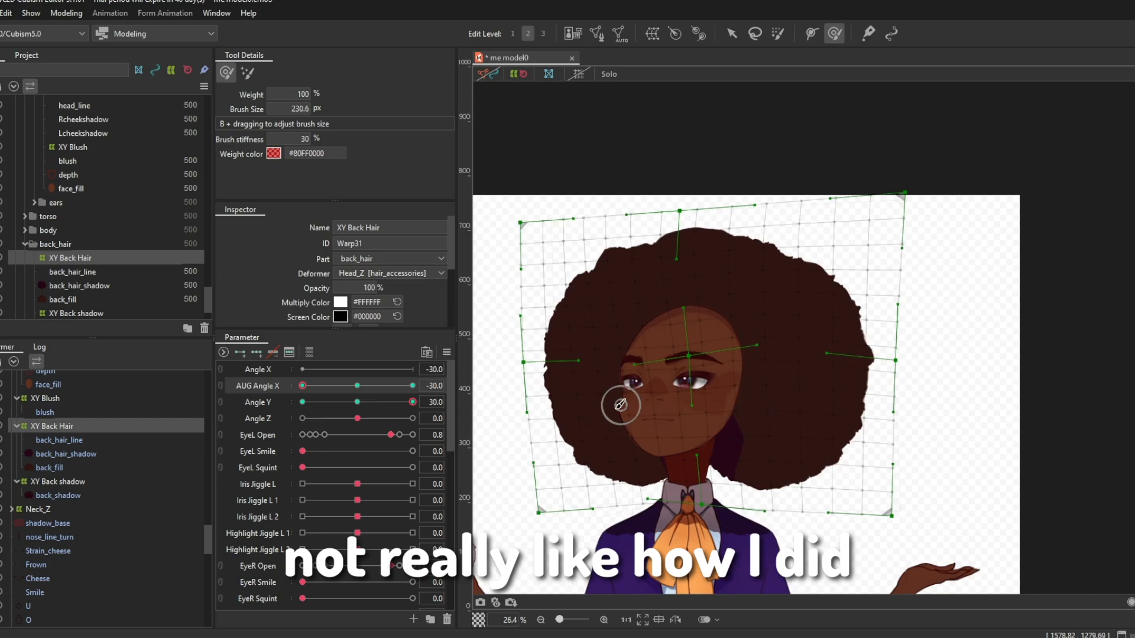
{"action": "left_click_drag", "start_coordinate": [412, 402], "coordinate": [414, 407]}
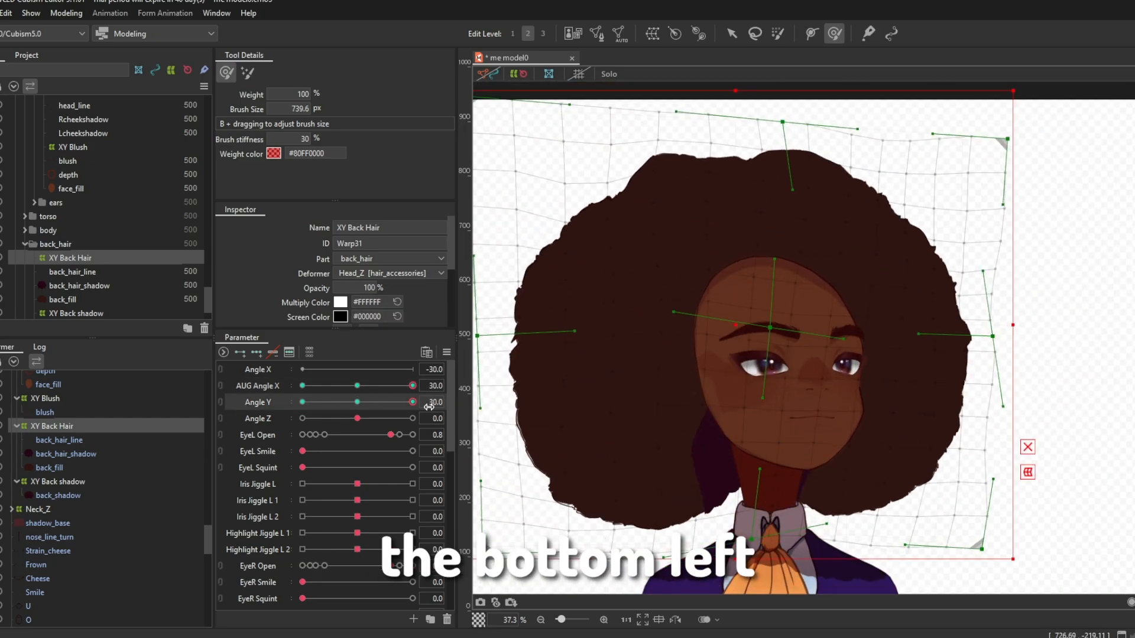
{"action": "key", "text": "ctrl+z"}
{"action": "key", "text": "ctrl+z"}
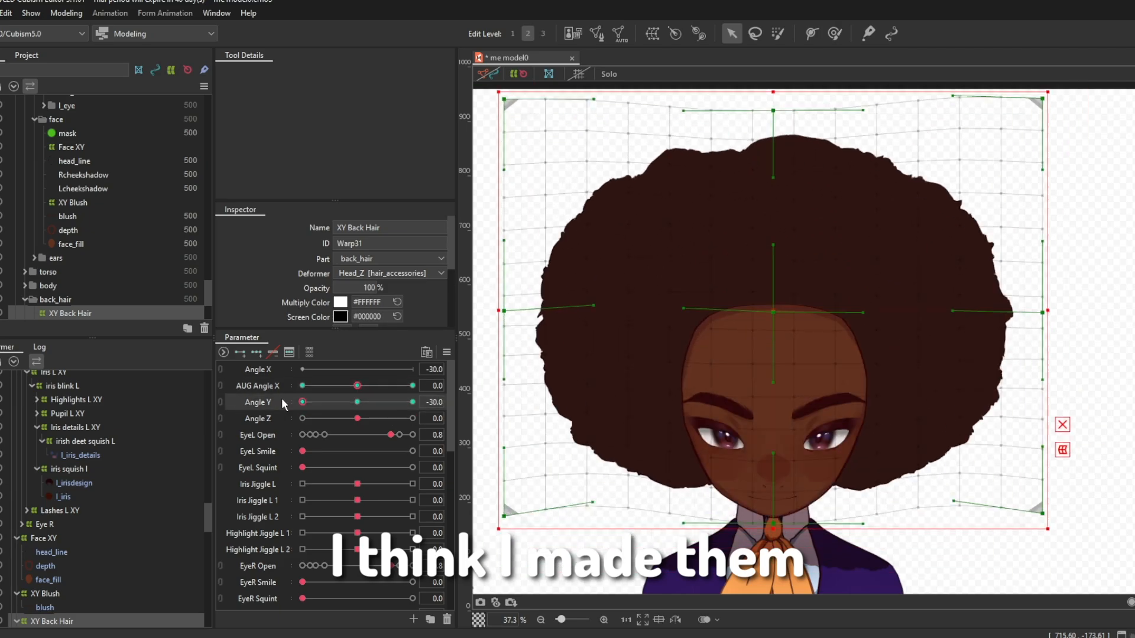
Step: Check how XY Back Hair turns across AUG Angle X at Angle Y 30 and Angle Y -30
{"action": "left_click_drag", "start_coordinate": [747, 188], "coordinate": [955, 484]}
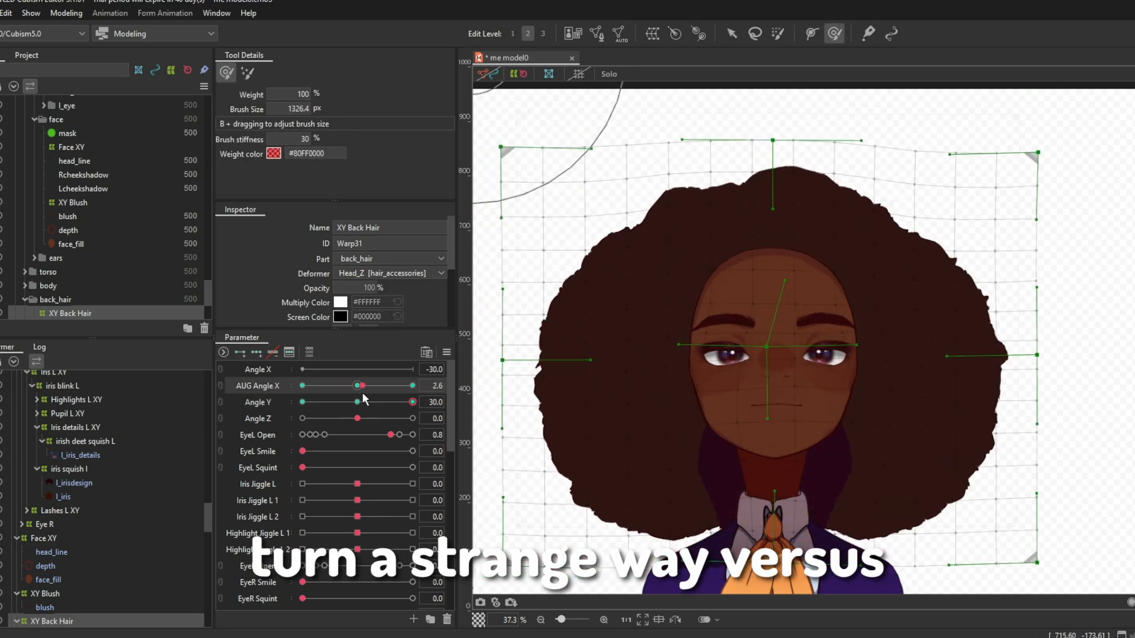
{"action": "left_click_drag", "start_coordinate": [356, 402], "coordinate": [303, 403]}
{"action": "left_click", "coordinate": [303, 386]}
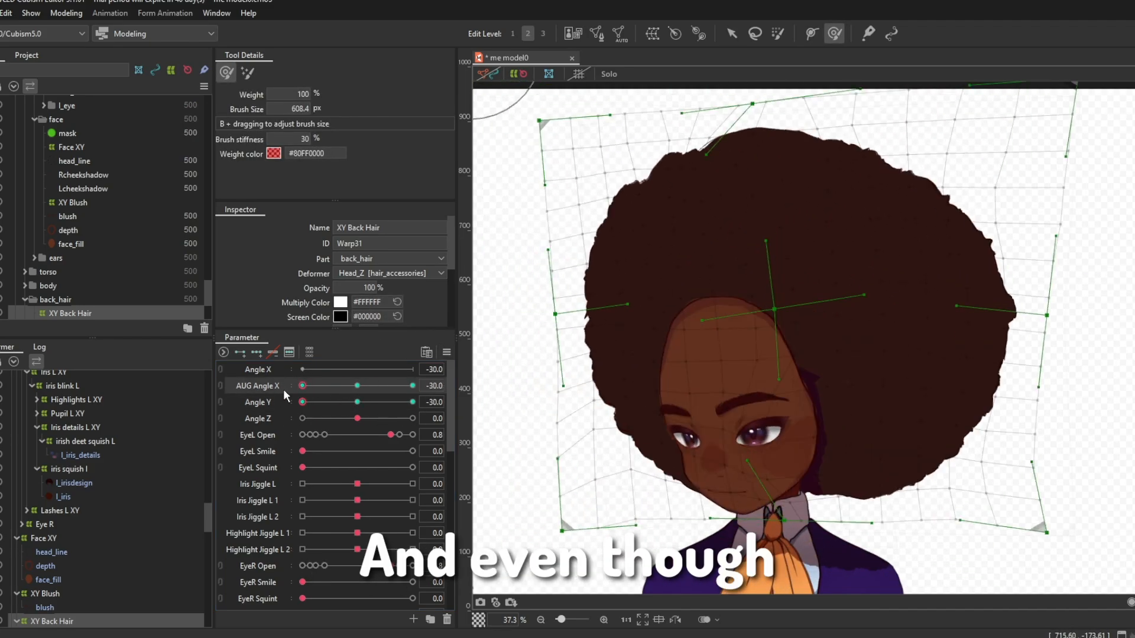
Step: Reshape the upper far edge of XY Back Hair at AUG Angle X -30 and Angle Y -30 with a 534 px deform brush
{"action": "scroll", "coordinate": [739, 366], "scroll_direction": "up", "scroll_amount": 4}
{"action": "scroll", "coordinate": [56, 473], "scroll_direction": "up", "scroll_amount": 4}
{"action": "left_click", "coordinate": [47, 376]}
{"action": "scroll", "coordinate": [53, 502], "scroll_direction": "down", "scroll_amount": 4}
{"action": "left_click", "coordinate": [44, 538]}
{"action": "scroll", "coordinate": [710, 367], "scroll_direction": "down", "scroll_amount": 4}
{"action": "left_click", "coordinate": [52, 520]}
{"action": "mouse_move", "coordinate": [357, 419]}
{"action": "left_mouse_down"}
{"action": "mouse_move", "coordinate": [331, 419]}
{"action": "mouse_move", "coordinate": [357, 419]}
{"action": "left_mouse_up"}
{"action": "mouse_move", "coordinate": [303, 402]}
{"action": "left_mouse_down"}
{"action": "mouse_move", "coordinate": [425, 426]}
{"action": "mouse_move", "coordinate": [302, 403]}
{"action": "left_mouse_up"}
{"action": "left_click", "coordinate": [731, 34]}
{"action": "left_click", "coordinate": [834, 34]}
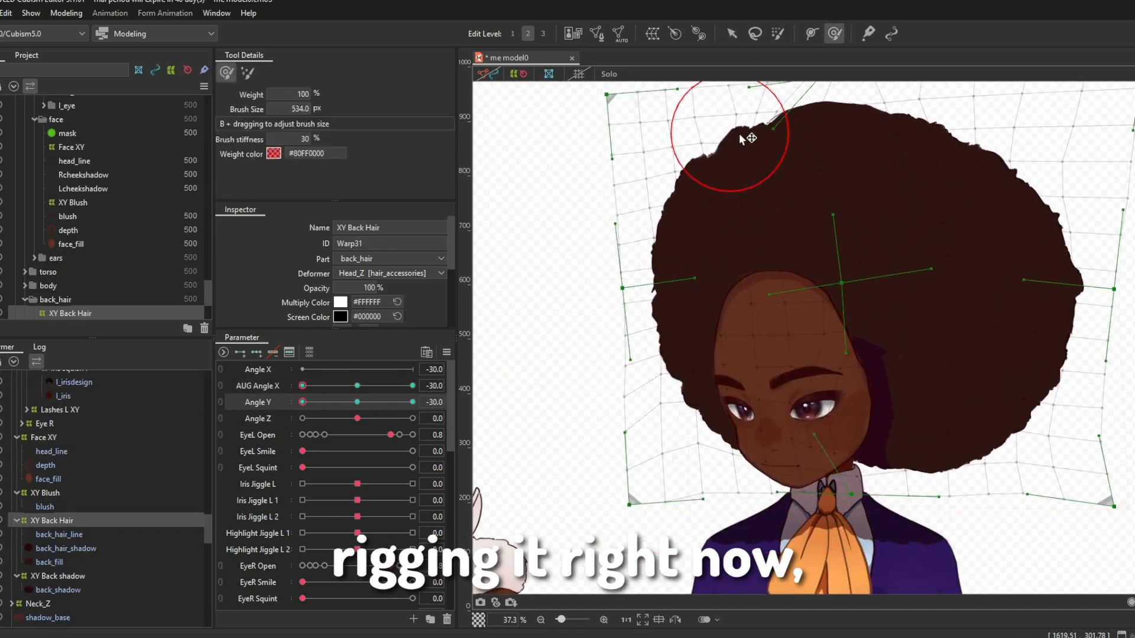
{"action": "left_click_drag", "start_coordinate": [740, 135], "coordinate": [758, 134]}
{"action": "left_click_drag", "start_coordinate": [718, 128], "coordinate": [722, 137]}
{"action": "left_click_drag", "start_coordinate": [303, 402], "coordinate": [301, 424]}
Step: Push the far side of XY Back Hair outward and adjust its lower edge, using a 697.4 px deform brush for the bottom
{"action": "left_click_drag", "start_coordinate": [733, 147], "coordinate": [720, 142]}
{"action": "left_click_drag", "start_coordinate": [671, 278], "coordinate": [650, 289]}
{"action": "left_click_drag", "start_coordinate": [698, 407], "coordinate": [683, 425]}
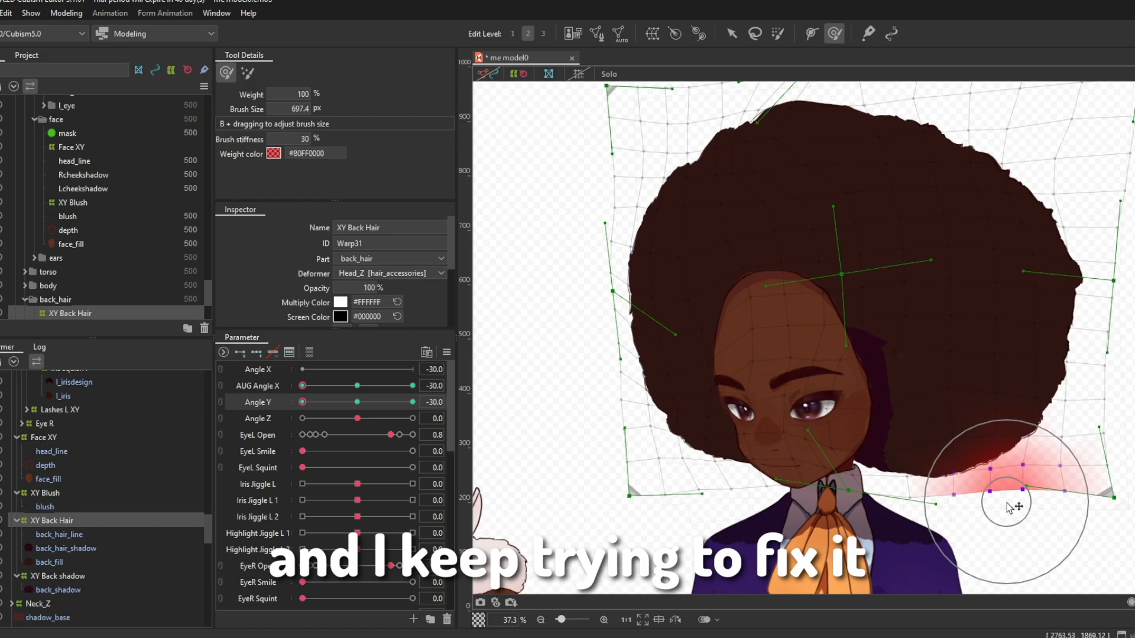
{"action": "left_click_drag", "start_coordinate": [302, 402], "coordinate": [341, 501]}
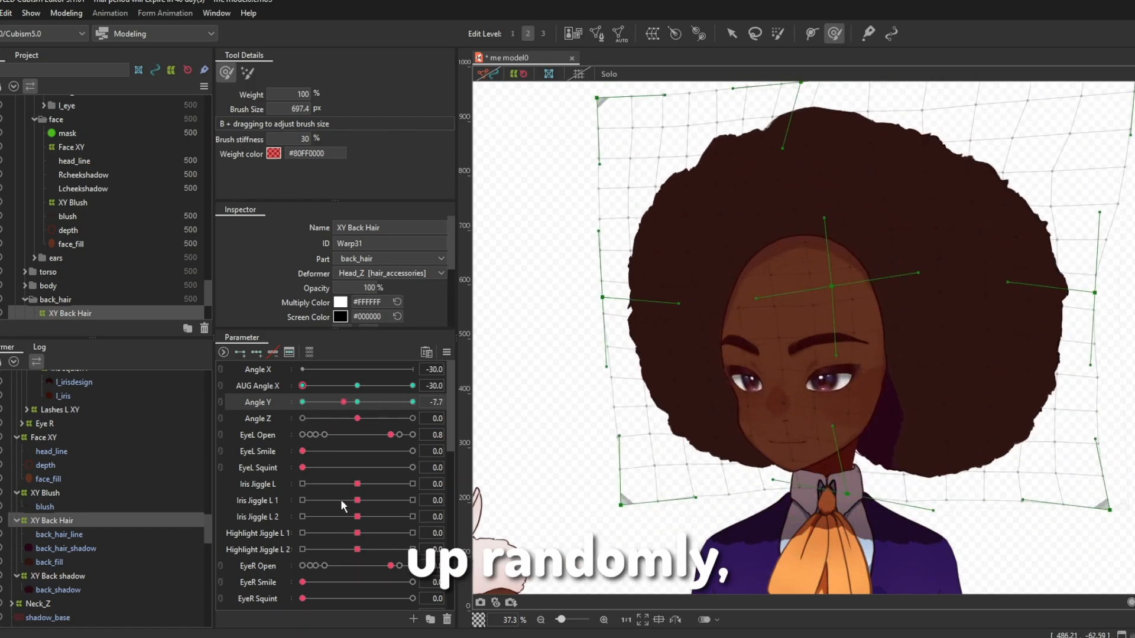
{"action": "left_click_drag", "start_coordinate": [627, 456], "coordinate": [627, 476]}
Step: Reshape the far side of XY Front hair at AUG Angle X -30 and Angle Y -30 with an 1152.9 px deform brush
{"action": "mouse_move", "coordinate": [302, 402]}
{"action": "left_mouse_down"}
{"action": "mouse_move", "coordinate": [309, 451]}
{"action": "mouse_move", "coordinate": [411, 413]}
{"action": "mouse_move", "coordinate": [299, 416]}
{"action": "mouse_move", "coordinate": [376, 431]}
{"action": "mouse_move", "coordinate": [300, 414]}
{"action": "left_mouse_up"}
{"action": "scroll", "coordinate": [106, 206], "scroll_direction": "up", "scroll_amount": 15}
{"action": "left_click", "coordinate": [71, 144]}
{"action": "scroll", "coordinate": [739, 331], "scroll_direction": "up", "scroll_amount": 3}
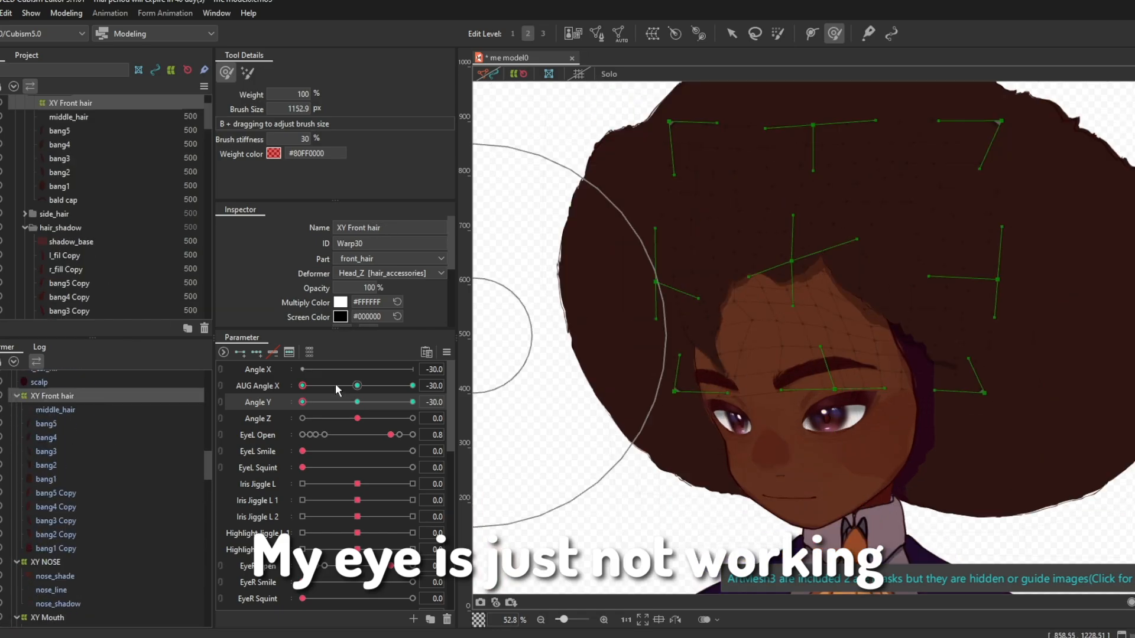
{"action": "left_click_drag", "start_coordinate": [668, 316], "coordinate": [683, 319]}
{"action": "mouse_move", "coordinate": [303, 403]}
{"action": "left_mouse_down"}
{"action": "mouse_move", "coordinate": [464, 410]}
{"action": "mouse_move", "coordinate": [300, 414]}
{"action": "left_mouse_up"}
Step: Refine the bangs of XY Front hair around the forehead at AUG Angle X -30 and Angle Y -30 with a 380 px deform brush
{"action": "scroll", "coordinate": [768, 390], "scroll_direction": "up", "scroll_amount": 3}
{"action": "left_click_drag", "start_coordinate": [769, 414], "coordinate": [717, 418]}
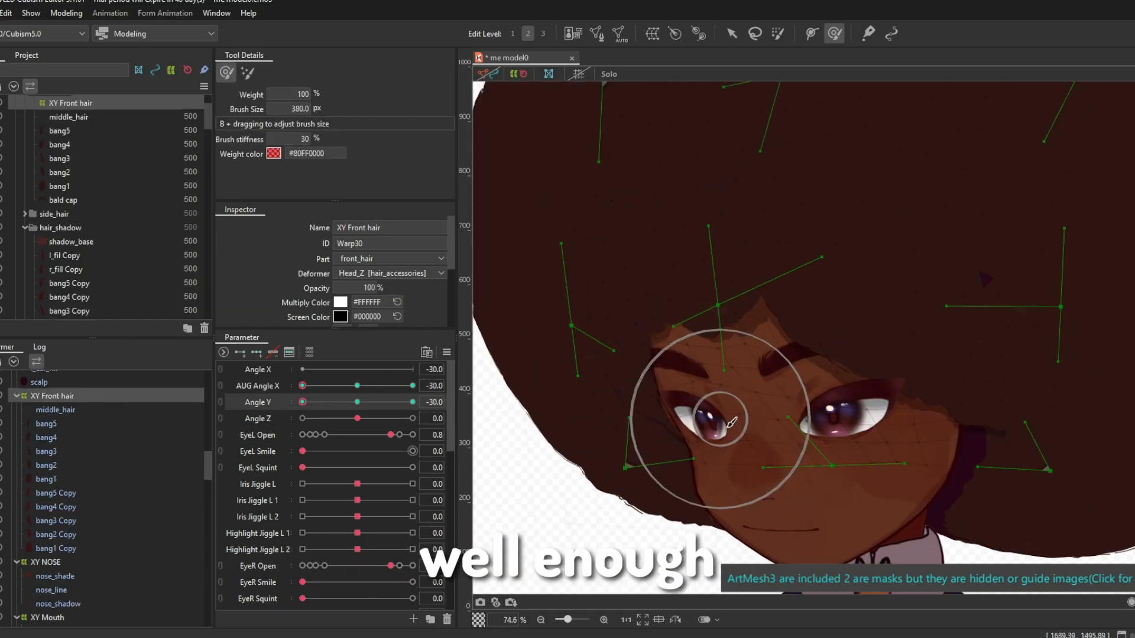
{"action": "scroll", "coordinate": [768, 378], "scroll_direction": "down", "scroll_amount": 2}
{"action": "left_click_drag", "start_coordinate": [799, 338], "coordinate": [798, 341]}
{"action": "scroll", "coordinate": [727, 266], "scroll_direction": "up", "scroll_amount": 3}
{"action": "left_click_drag", "start_coordinate": [792, 355], "coordinate": [745, 356]}
Step: Reshape XY Front hair over the forehead at AUG Angle X -30 and Angle Y 30 with 562.1 and 215.4 px deform brushes
{"action": "mouse_move", "coordinate": [303, 403]}
{"action": "left_mouse_down"}
{"action": "mouse_move", "coordinate": [281, 415]}
{"action": "mouse_move", "coordinate": [414, 408]}
{"action": "left_mouse_up"}
{"action": "left_click", "coordinate": [732, 34]}
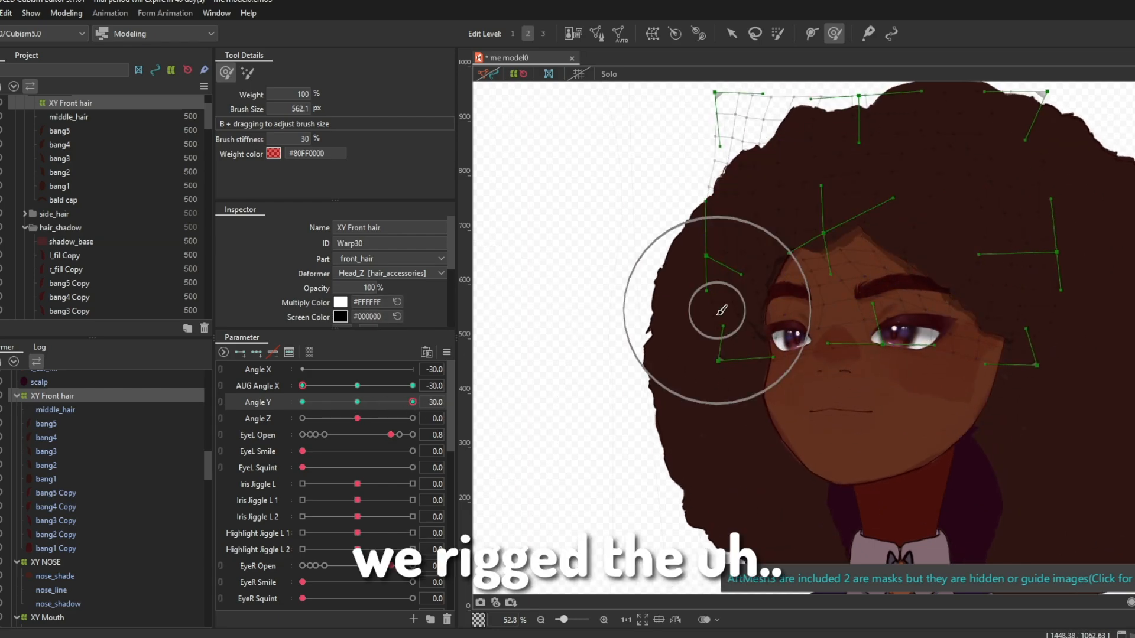
{"action": "left_click_drag", "start_coordinate": [717, 311], "coordinate": [673, 310]}
{"action": "left_click_drag", "start_coordinate": [818, 233], "coordinate": [825, 238]}
{"action": "scroll", "coordinate": [828, 284], "scroll_direction": "up", "scroll_amount": 3}
{"action": "mouse_move", "coordinate": [413, 402]}
{"action": "left_mouse_down"}
{"action": "mouse_move", "coordinate": [376, 402]}
{"action": "mouse_move", "coordinate": [413, 403]}
{"action": "left_mouse_up"}
{"action": "scroll", "coordinate": [768, 319], "scroll_direction": "up", "scroll_amount": 2}
{"action": "left_click_drag", "start_coordinate": [730, 325], "coordinate": [735, 329]}
{"action": "scroll", "coordinate": [710, 366], "scroll_direction": "down", "scroll_amount": 3}
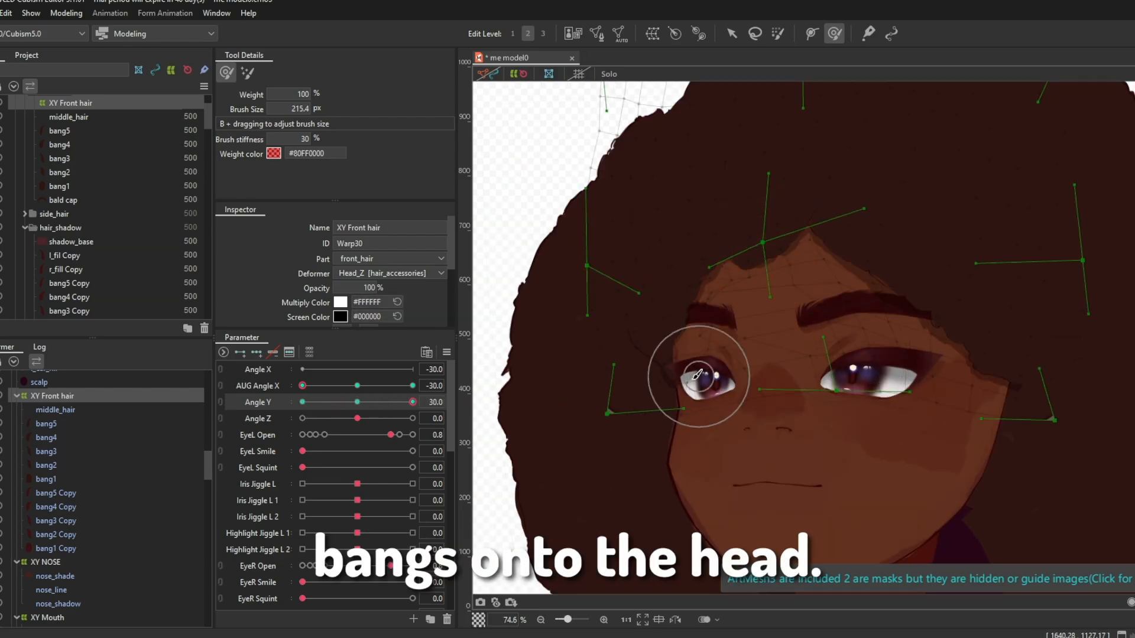
{"action": "scroll", "coordinate": [699, 377], "scroll_direction": "down", "scroll_amount": 3}
Step: Check the fit of the front hair on the head at the AUG Angle X and Angle Y extremes
{"action": "mouse_move", "coordinate": [303, 386]}
{"action": "left_mouse_down"}
{"action": "mouse_move", "coordinate": [413, 386]}
{"action": "mouse_move", "coordinate": [377, 387]}
{"action": "mouse_move", "coordinate": [413, 386]}
{"action": "mouse_move", "coordinate": [375, 403]}
{"action": "mouse_move", "coordinate": [303, 402]}
{"action": "left_mouse_up"}
{"action": "left_click", "coordinate": [732, 34]}
{"action": "left_click", "coordinate": [834, 34]}
{"action": "scroll", "coordinate": [946, 354], "scroll_direction": "up", "scroll_amount": 3}
{"action": "scroll", "coordinate": [896, 296], "scroll_direction": "down", "scroll_amount": 3}
{"action": "left_click_drag", "start_coordinate": [413, 386], "coordinate": [302, 386]}
{"action": "mouse_move", "coordinate": [303, 403]}
{"action": "left_mouse_down"}
{"action": "mouse_move", "coordinate": [317, 411]}
{"action": "mouse_move", "coordinate": [303, 403]}
{"action": "left_mouse_up"}
Step: Examine the head's other deformers one after another across the AUG Angle X and Angle Y poses
{"action": "scroll", "coordinate": [89, 473], "scroll_direction": "down", "scroll_amount": 12}
{"action": "left_click", "coordinate": [53, 420]}
{"action": "mouse_move", "coordinate": [302, 386]}
{"action": "left_mouse_down"}
{"action": "mouse_move", "coordinate": [356, 393]}
{"action": "mouse_move", "coordinate": [303, 402]}
{"action": "left_mouse_up"}
{"action": "scroll", "coordinate": [689, 402], "scroll_direction": "down", "scroll_amount": 3}
{"action": "left_click", "coordinate": [357, 404]}
{"action": "left_click_drag", "start_coordinate": [357, 386], "coordinate": [302, 386]}
{"action": "left_click", "coordinate": [38, 503]}
{"action": "scroll", "coordinate": [815, 503], "scroll_direction": "up", "scroll_amount": 4}
{"action": "left_click", "coordinate": [105, 412]}
{"action": "left_click", "coordinate": [56, 508]}
{"action": "scroll", "coordinate": [804, 355], "scroll_direction": "down", "scroll_amount": 3}
{"action": "left_click", "coordinate": [47, 467]}
{"action": "left_click", "coordinate": [52, 494]}
{"action": "left_click_drag", "start_coordinate": [413, 386], "coordinate": [303, 398]}
{"action": "left_click", "coordinate": [47, 467]}
{"action": "mouse_move", "coordinate": [303, 386]}
{"action": "left_mouse_down"}
{"action": "mouse_move", "coordinate": [413, 399]}
{"action": "mouse_move", "coordinate": [303, 387]}
{"action": "mouse_move", "coordinate": [413, 386]}
{"action": "mouse_move", "coordinate": [303, 386]}
{"action": "left_mouse_up"}
{"action": "scroll", "coordinate": [804, 355], "scroll_direction": "down", "scroll_amount": 4}
{"action": "left_click", "coordinate": [122, 466]}
{"action": "left_click", "coordinate": [52, 521]}
{"action": "left_click", "coordinate": [59, 535]}
{"action": "left_click", "coordinate": [50, 563], "text": "shift"}
{"action": "left_click", "coordinate": [52, 521]}
{"action": "left_click", "coordinate": [260, 402], "text": "ctrl"}
{"action": "left_click", "coordinate": [66, 13]}
{"action": "left_click", "coordinate": [233, 149]}
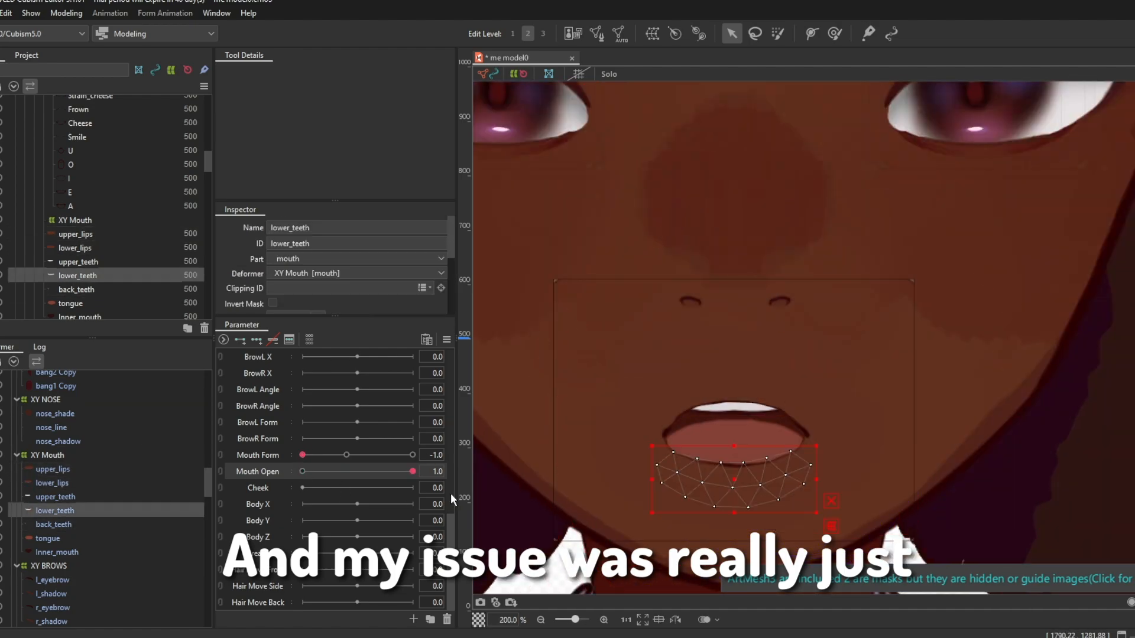
Step: Check the mouth, Jaw and face deformations across the Mouth Form, Mouth Open and Mouth X parameters
{"action": "left_click_drag", "start_coordinate": [331, 456], "coordinate": [365, 455]}
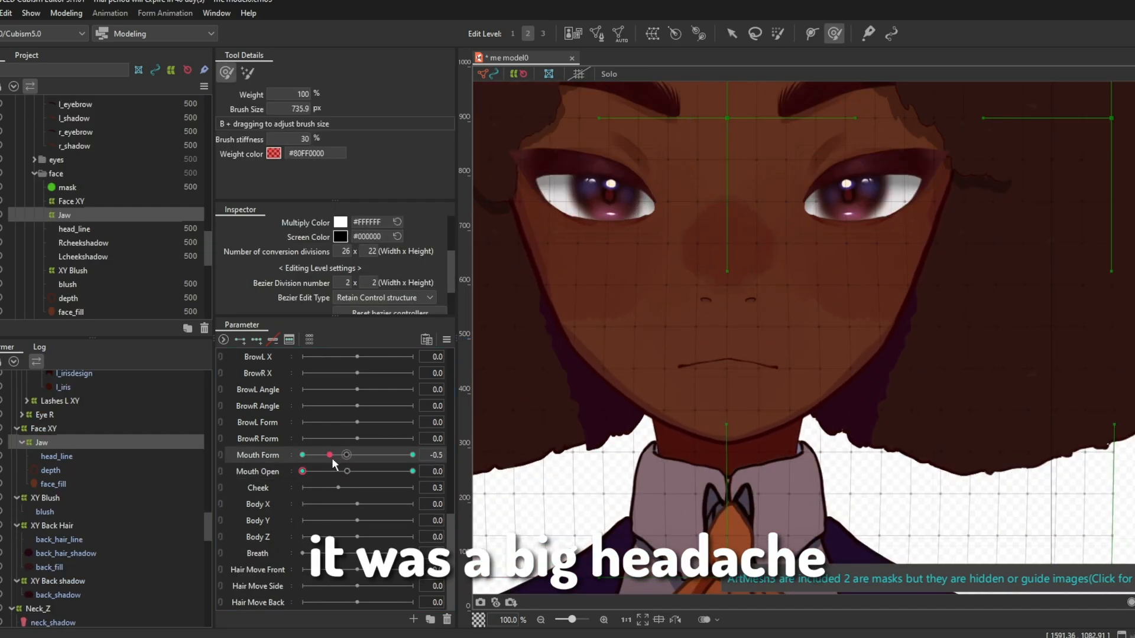
{"action": "left_click_drag", "start_coordinate": [317, 472], "coordinate": [435, 488]}
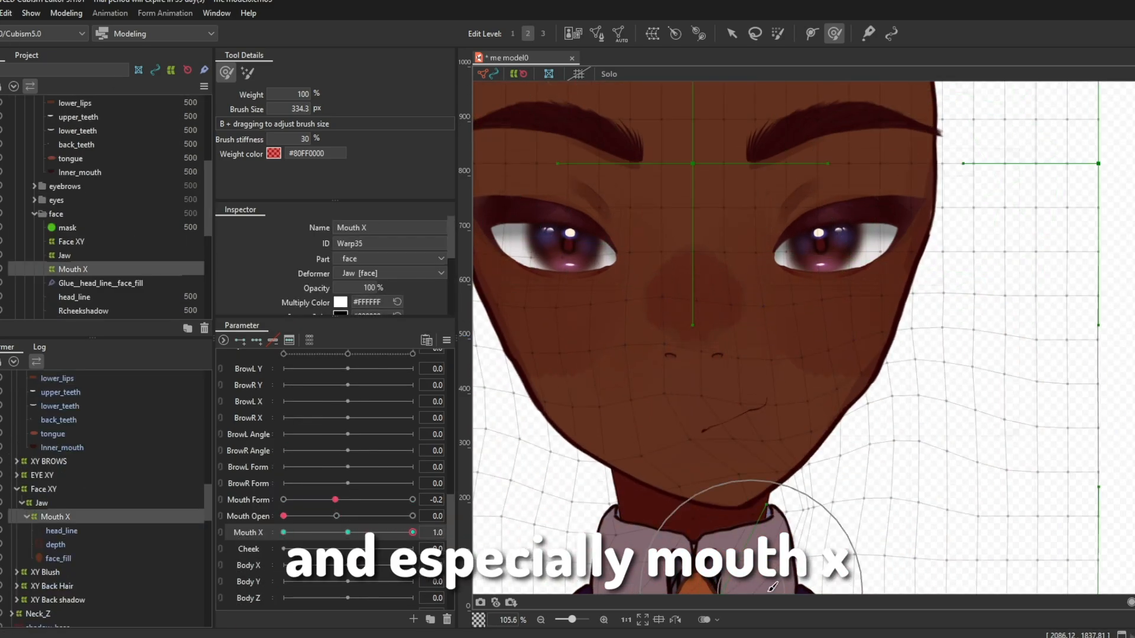
{"action": "mouse_move", "coordinate": [412, 533]}
{"action": "left_mouse_down"}
{"action": "mouse_move", "coordinate": [302, 533]}
{"action": "mouse_move", "coordinate": [412, 520]}
{"action": "left_mouse_up"}
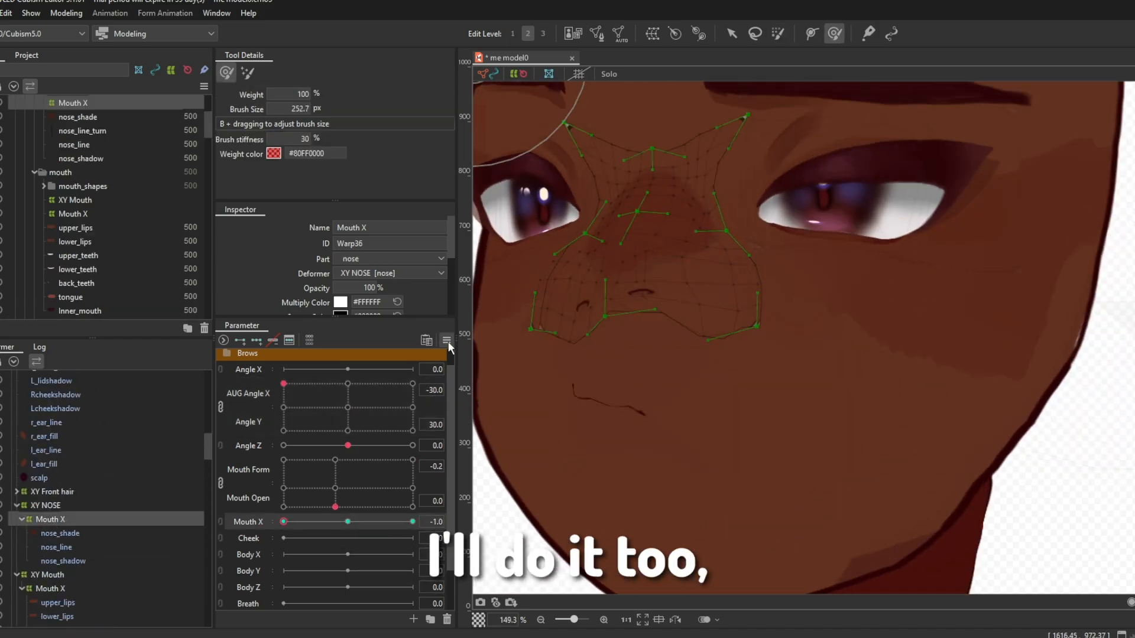
Step: Reshape the nose's Mouth X deformer at Mouth X 1.0 with a 91.1 px deform brush and compare it at Mouth X -1.0
{"action": "scroll", "coordinate": [781, 337], "scroll_direction": "down", "scroll_amount": 3}
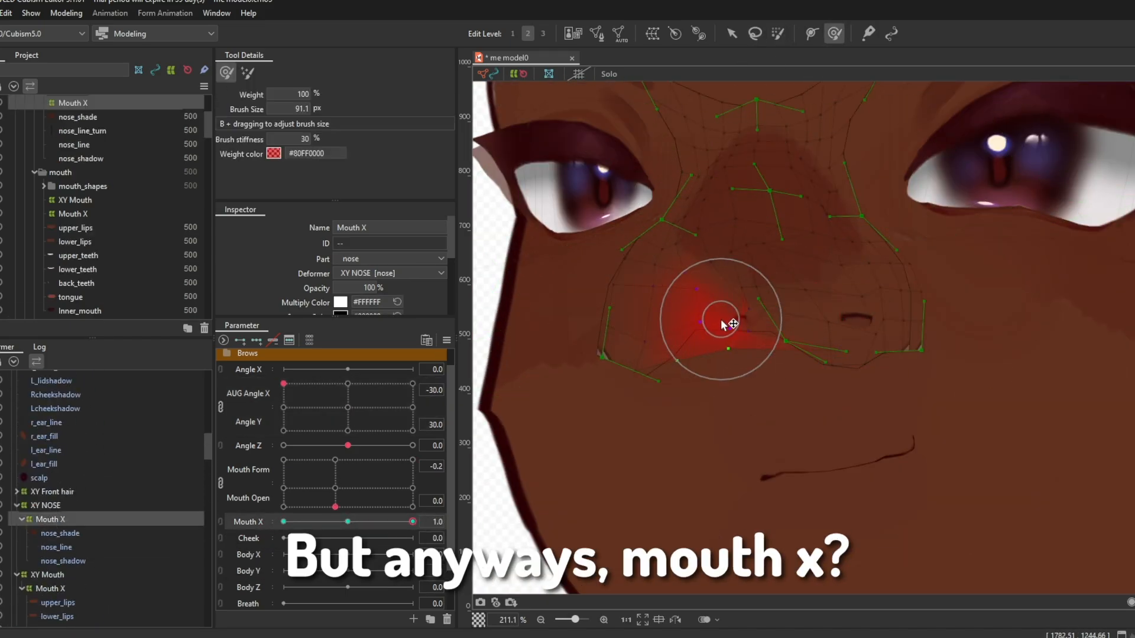
{"action": "scroll", "coordinate": [723, 324], "scroll_direction": "down", "scroll_amount": 3}
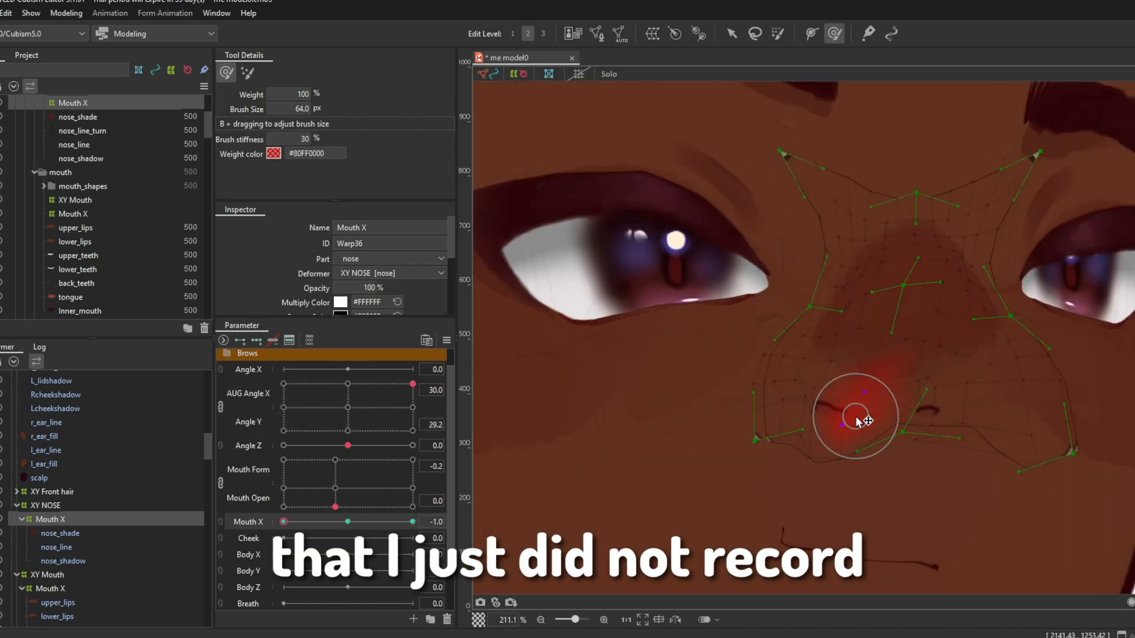
{"action": "scroll", "coordinate": [862, 405], "scroll_direction": "down", "scroll_amount": 3}
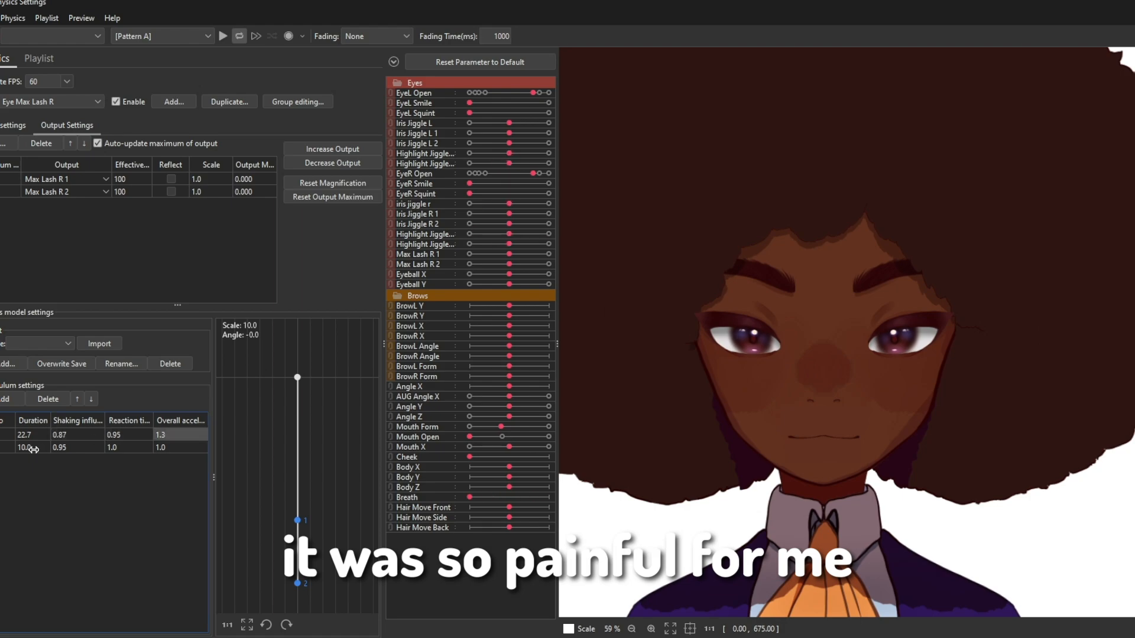
Step: Fit l_shadow to the left eyebrow for BrowL Angle -1.0 and BrowL Y 1.0, and select r_shadow
{"action": "scroll", "coordinate": [702, 365], "scroll_direction": "up", "scroll_amount": 3}
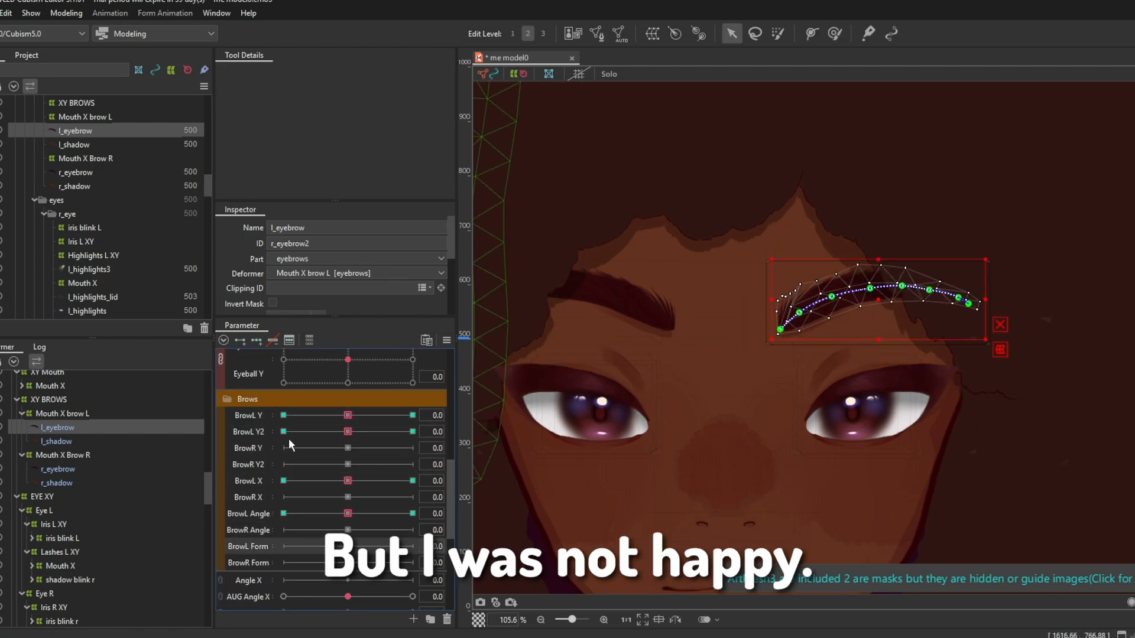
{"action": "key", "text": "v"}
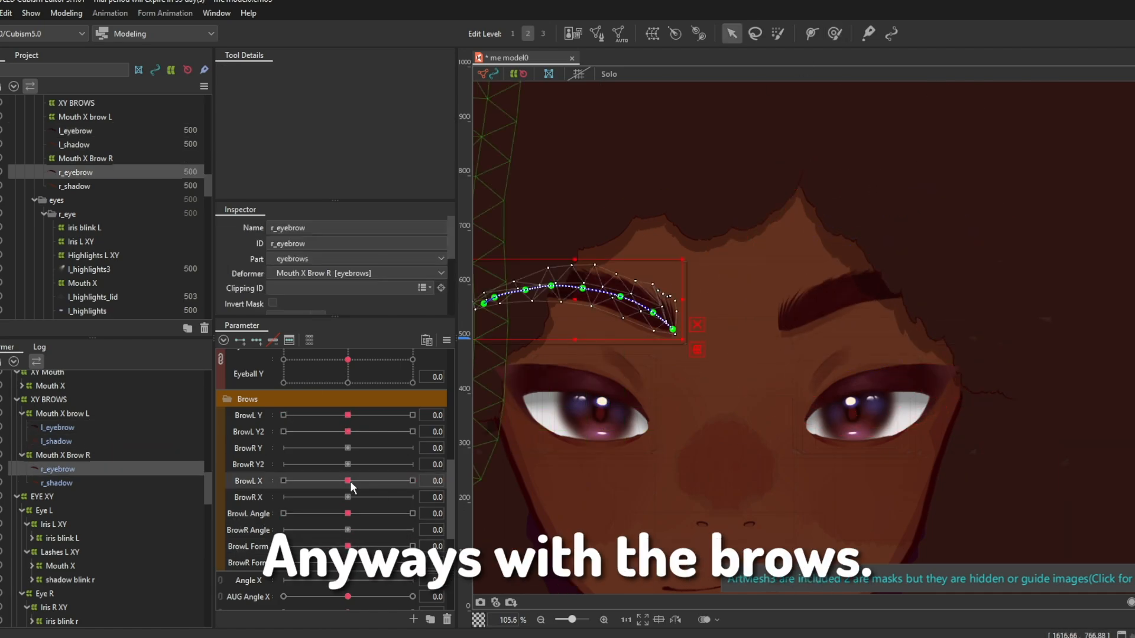
{"action": "left_click", "coordinate": [58, 441]}
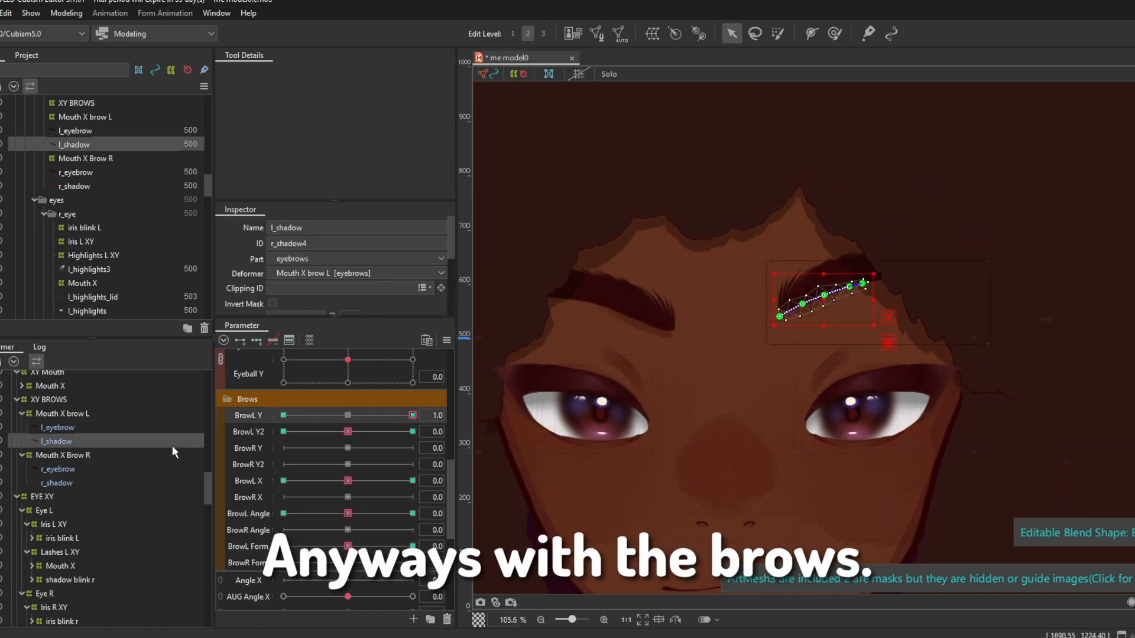
{"action": "left_click", "coordinate": [58, 483]}
{"action": "left_click", "coordinate": [412, 459]}
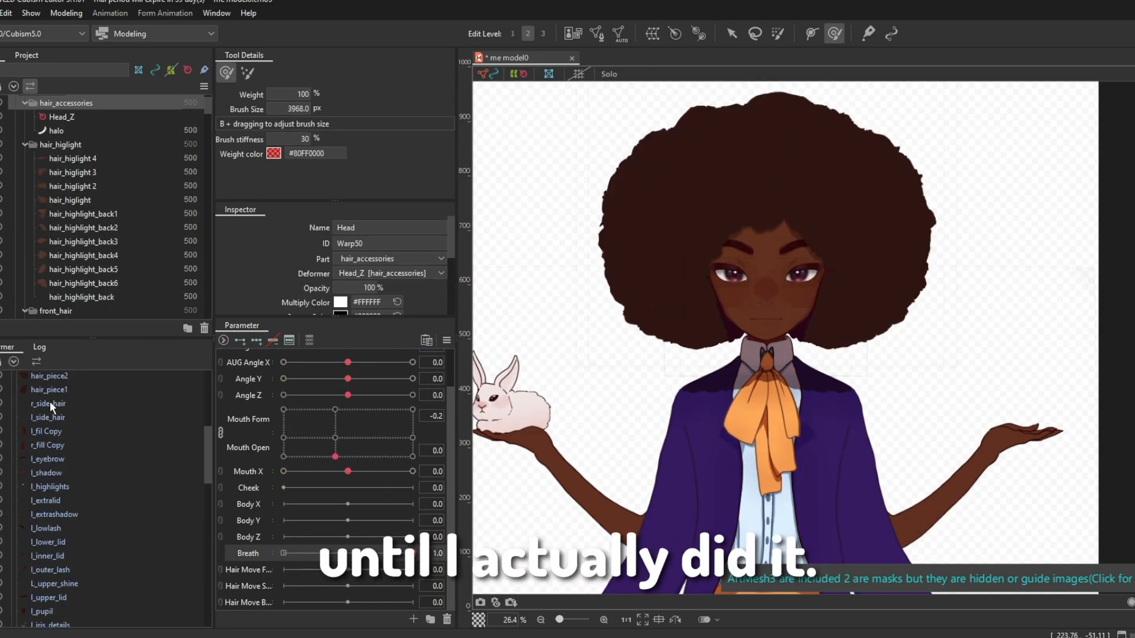
Step: Select the hair and face parts under the Head deformer for the Breath parameter
{"action": "left_click_drag", "start_coordinate": [41, 384], "coordinate": [37, 386]}
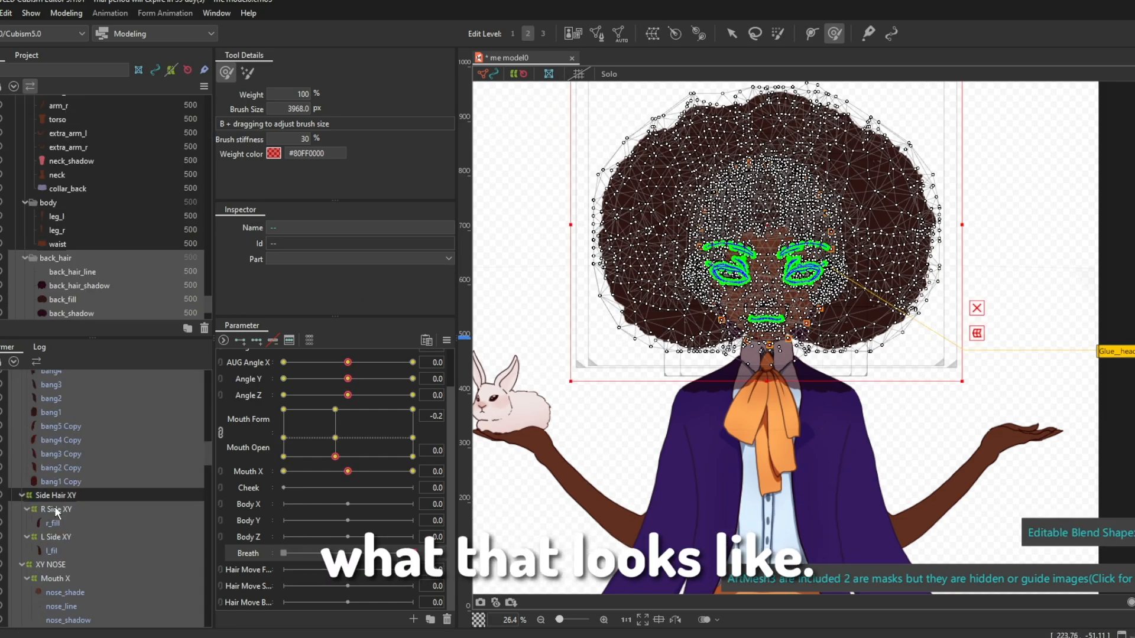
{"action": "left_click", "coordinate": [55, 510], "text": "ctrl"}
{"action": "scroll", "coordinate": [62, 502], "scroll_direction": "down", "scroll_amount": 20}
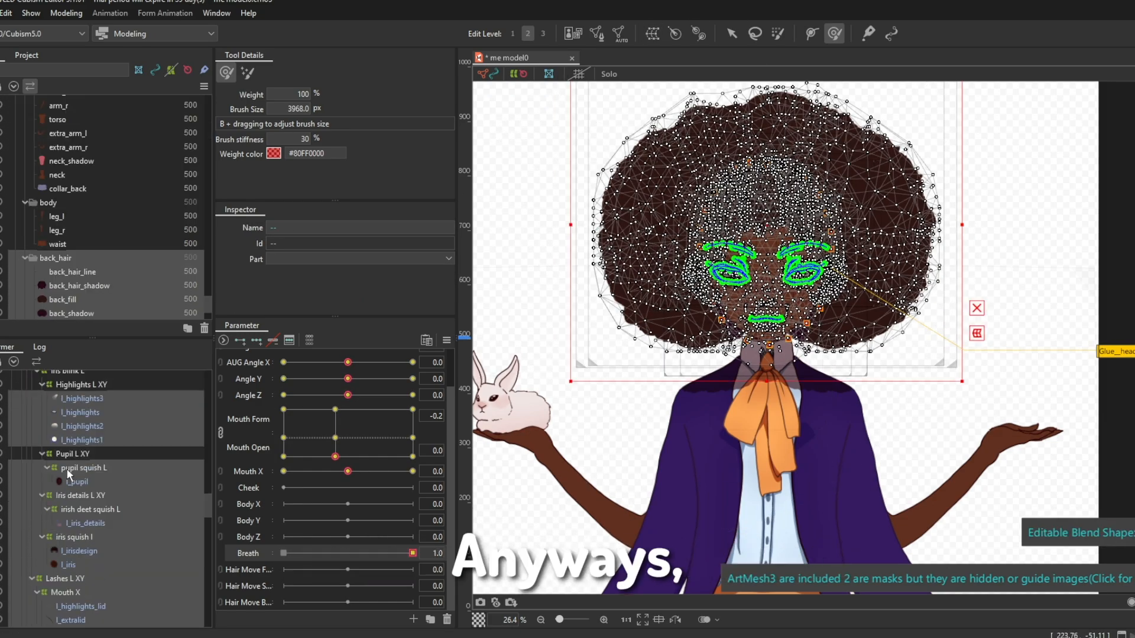
{"action": "left_click", "coordinate": [83, 504], "text": "ctrl"}
{"action": "left_click", "coordinate": [68, 508], "text": "ctrl"}
{"action": "left_click_drag", "start_coordinate": [207, 615], "coordinate": [204, 384]}
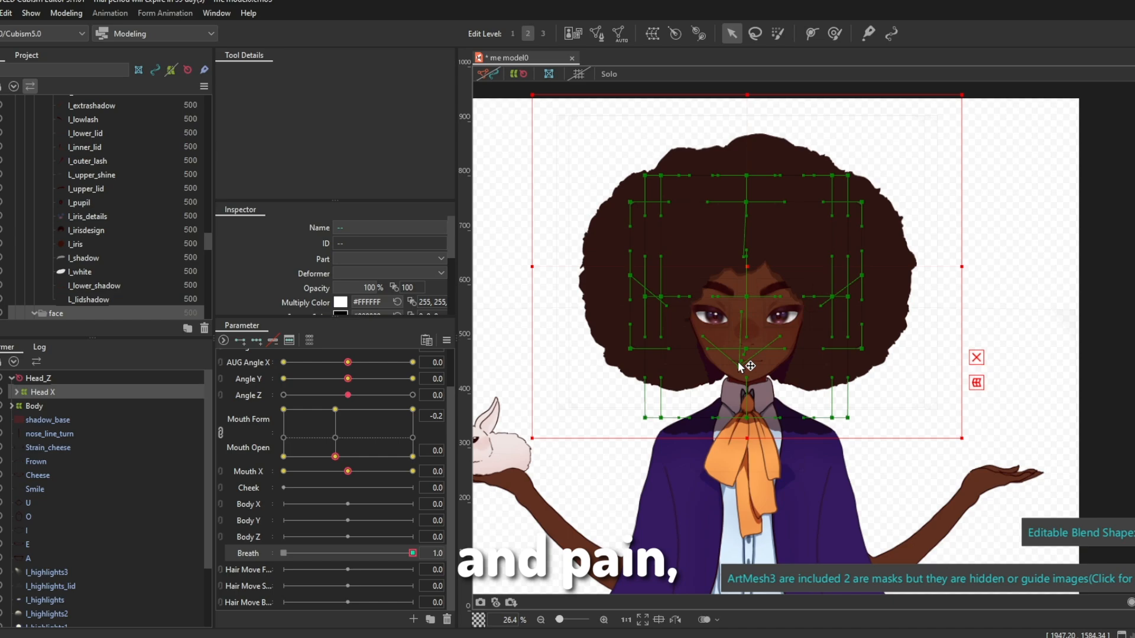
{"action": "left_click", "coordinate": [112, 406]}
{"action": "left_click", "coordinate": [188, 403], "text": "ctrl"}
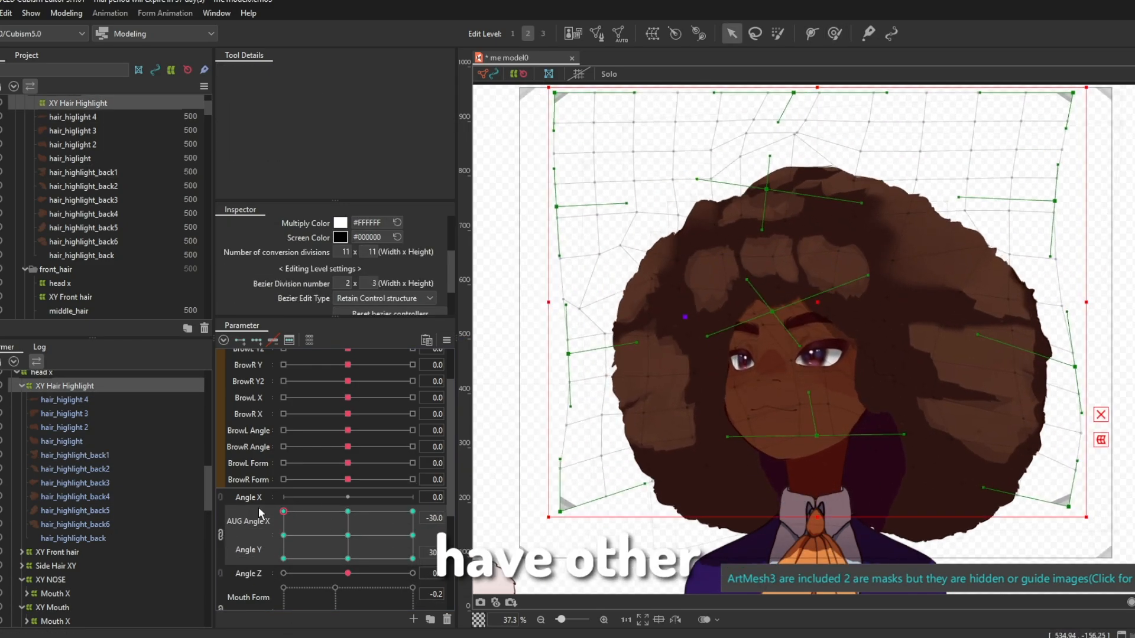
Step: Adjust XY Hair Highlight at AUG Angle X -30 and Angle Y 30, and shape hair_higlight 3 at AUG Angle X -30
{"action": "left_click_drag", "start_coordinate": [861, 303], "coordinate": [752, 354]}
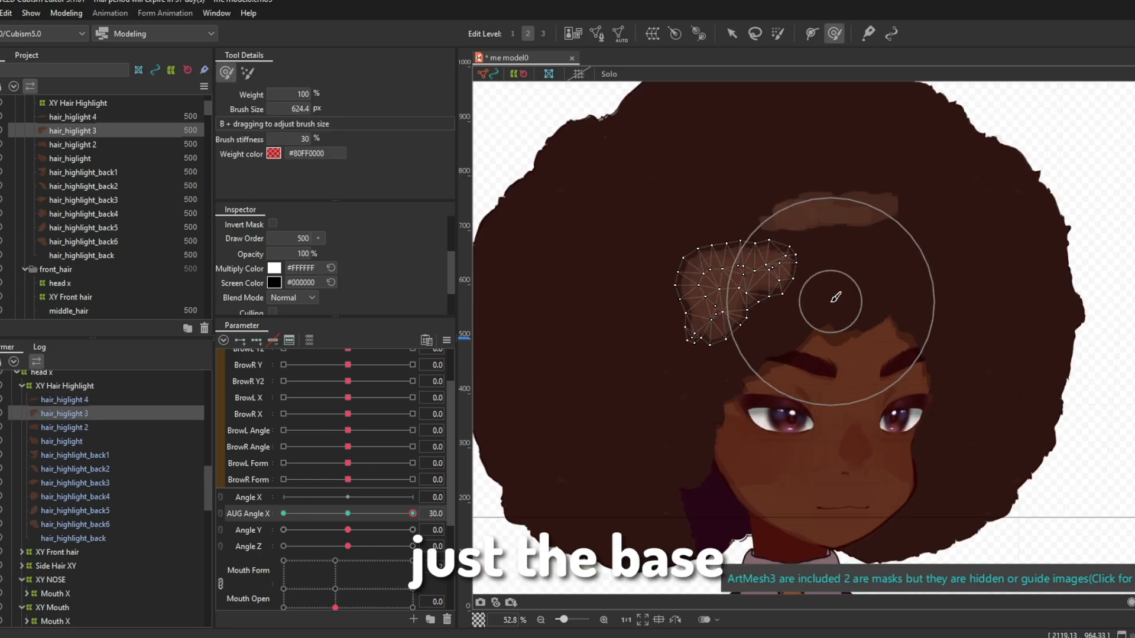
{"action": "left_click_drag", "start_coordinate": [413, 514], "coordinate": [283, 513]}
{"action": "left_click_drag", "start_coordinate": [526, 277], "coordinate": [583, 254]}
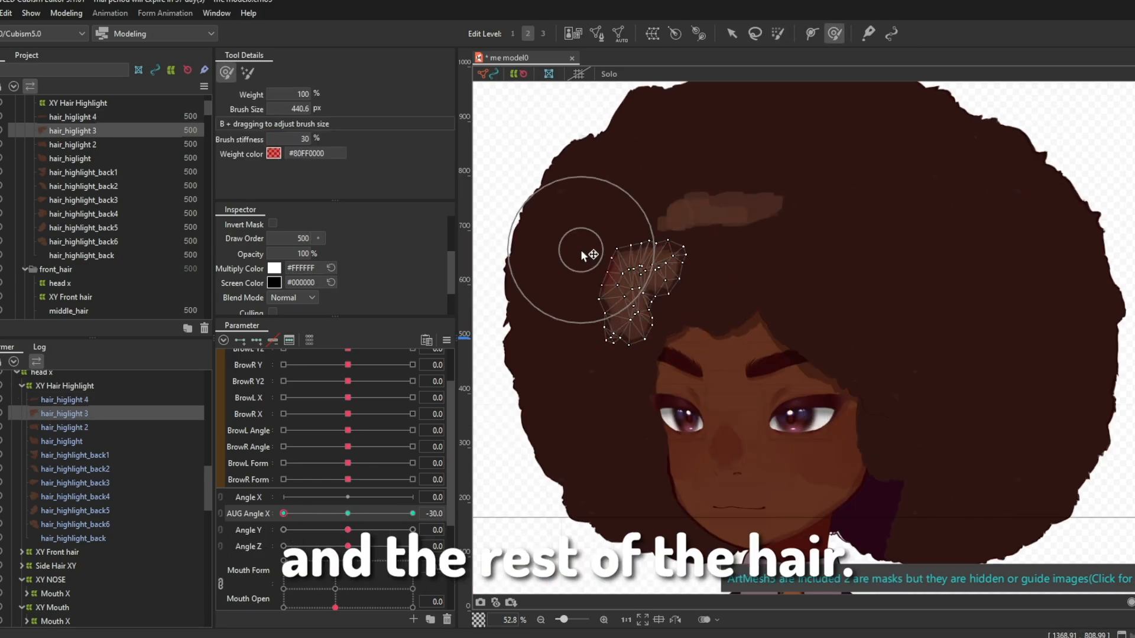
Step: Shift hair_higlight inward on the far side of the head at AUG Angle X 30
{"action": "mouse_move", "coordinate": [283, 514]}
{"action": "left_mouse_down"}
{"action": "mouse_move", "coordinate": [441, 515]}
{"action": "mouse_move", "coordinate": [283, 513]}
{"action": "mouse_move", "coordinate": [413, 514]}
{"action": "left_mouse_up"}
{"action": "left_click", "coordinate": [101, 511]}
{"action": "scroll", "coordinate": [845, 260], "scroll_direction": "up", "scroll_amount": 2}
{"action": "scroll", "coordinate": [845, 260], "scroll_direction": "down", "scroll_amount": 2}
{"action": "scroll", "coordinate": [710, 295], "scroll_direction": "up", "scroll_amount": 2}
{"action": "scroll", "coordinate": [494, 513], "scroll_direction": "down", "scroll_amount": 2}
{"action": "left_click", "coordinate": [61, 442]}
{"action": "scroll", "coordinate": [981, 384], "scroll_direction": "up", "scroll_amount": 2}
{"action": "left_click_drag", "start_coordinate": [1014, 367], "coordinate": [965, 365]}
{"action": "scroll", "coordinate": [966, 365], "scroll_direction": "down", "scroll_amount": 2}
Step: Shift hair_higlight toward the head's turning direction at AUG Angle X -30 with the deform brush
{"action": "left_click", "coordinate": [154, 428]}
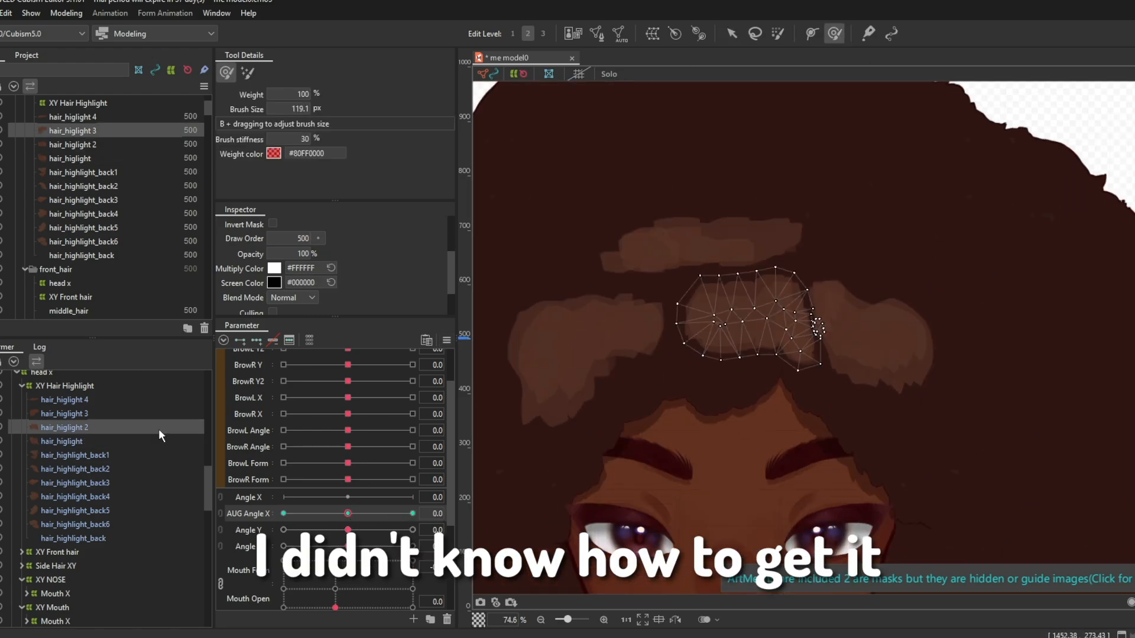
{"action": "left_click", "coordinate": [94, 441]}
{"action": "left_click_drag", "start_coordinate": [413, 514], "coordinate": [283, 514]}
{"action": "left_click", "coordinate": [835, 33]}
{"action": "left_click_drag", "start_coordinate": [875, 316], "coordinate": [836, 311]}
{"action": "left_click", "coordinate": [732, 34]}
Step: Refine hair_higlight 3 with the deform brush at AUG Angle X 0 and 30
{"action": "left_click", "coordinate": [112, 413]}
{"action": "mouse_move", "coordinate": [283, 514]}
{"action": "left_mouse_down"}
{"action": "mouse_move", "coordinate": [413, 513]}
{"action": "mouse_move", "coordinate": [347, 513]}
{"action": "left_mouse_up"}
{"action": "left_click", "coordinate": [835, 34]}
{"action": "scroll", "coordinate": [741, 215], "scroll_direction": "up", "scroll_amount": 2}
{"action": "left_click", "coordinate": [732, 33]}
{"action": "left_click", "coordinate": [834, 33]}
{"action": "mouse_move", "coordinate": [347, 513]}
{"action": "left_mouse_down"}
{"action": "mouse_move", "coordinate": [412, 514]}
{"action": "mouse_move", "coordinate": [260, 515]}
{"action": "mouse_move", "coordinate": [412, 513]}
{"action": "left_mouse_up"}
{"action": "scroll", "coordinate": [798, 437], "scroll_direction": "down", "scroll_amount": 2}
{"action": "scroll", "coordinate": [710, 367], "scroll_direction": "up", "scroll_amount": 2}
{"action": "left_click", "coordinate": [732, 34]}
{"action": "left_click", "coordinate": [835, 34]}
{"action": "left_click", "coordinate": [732, 33]}
Step: Adjust hair_higlight 2 with the deform brush at AUG Angle X 30
{"action": "left_click", "coordinate": [113, 427]}
{"action": "left_click", "coordinate": [835, 34]}
{"action": "scroll", "coordinate": [1051, 354], "scroll_direction": "up", "scroll_amount": 1}
{"action": "left_click", "coordinate": [732, 34]}
{"action": "left_click", "coordinate": [834, 33]}
{"action": "scroll", "coordinate": [828, 236], "scroll_direction": "down", "scroll_amount": 2}
Step: Shape hair_highlight_back1 at AUG Angle X 30 with a 533 px deform brush and compare it at AUG Angle X -30
{"action": "left_click", "coordinate": [112, 455]}
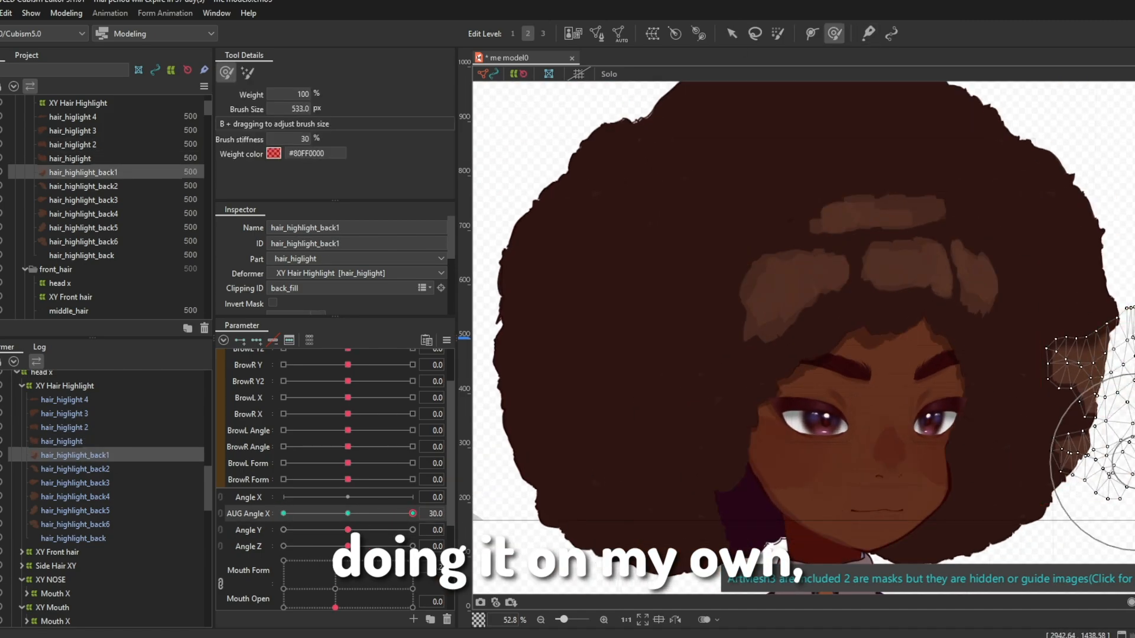
{"action": "left_click_drag", "start_coordinate": [1134, 462], "coordinate": [1116, 447]}
{"action": "left_click", "coordinate": [732, 33]}
{"action": "mouse_move", "coordinate": [413, 513]}
{"action": "left_mouse_down"}
{"action": "mouse_move", "coordinate": [329, 516]}
{"action": "mouse_move", "coordinate": [412, 514]}
{"action": "left_mouse_up"}
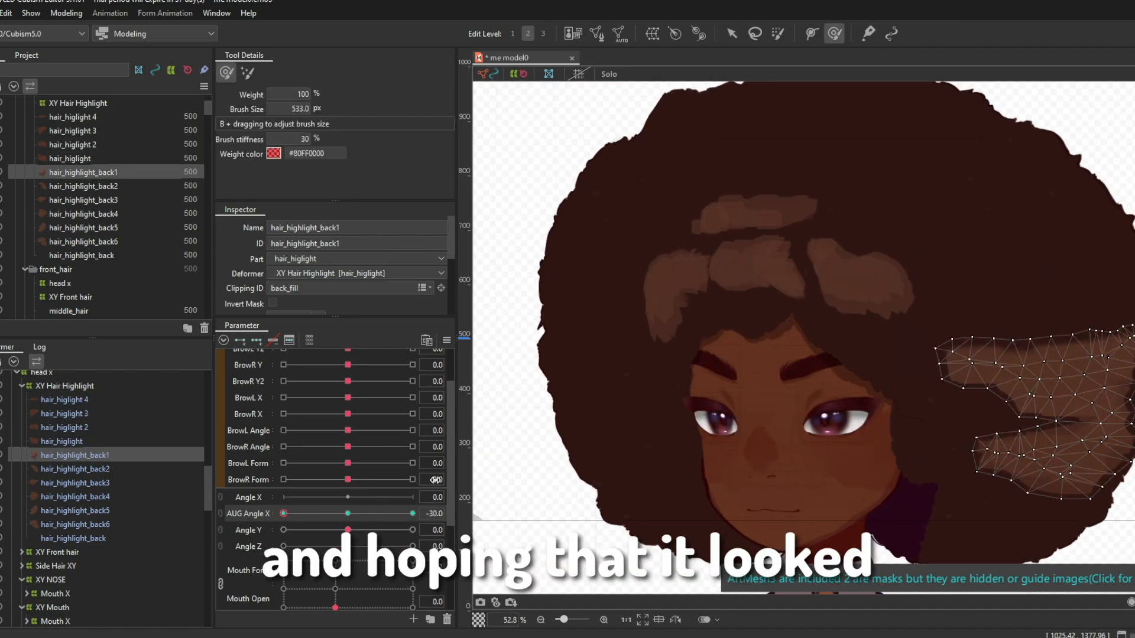
Step: Shape hair_highlight_back2 with the deform brush at AUG Angle X 30 and -30
{"action": "left_click", "coordinate": [113, 469]}
{"action": "left_click_drag", "start_coordinate": [899, 185], "coordinate": [942, 182]}
{"action": "left_click_drag", "start_coordinate": [413, 514], "coordinate": [283, 514]}
{"action": "left_click_drag", "start_coordinate": [1005, 304], "coordinate": [1134, 304]}
{"action": "mouse_move", "coordinate": [283, 513]}
{"action": "left_mouse_down"}
{"action": "mouse_move", "coordinate": [413, 513]}
{"action": "mouse_move", "coordinate": [319, 513]}
{"action": "left_mouse_up"}
Step: Shape the back hair highlights, including hair_highlight_back1 and hair_highlight_back2, at Angle Y 30 and -30
{"action": "left_click", "coordinate": [144, 483]}
{"action": "left_click", "coordinate": [731, 34]}
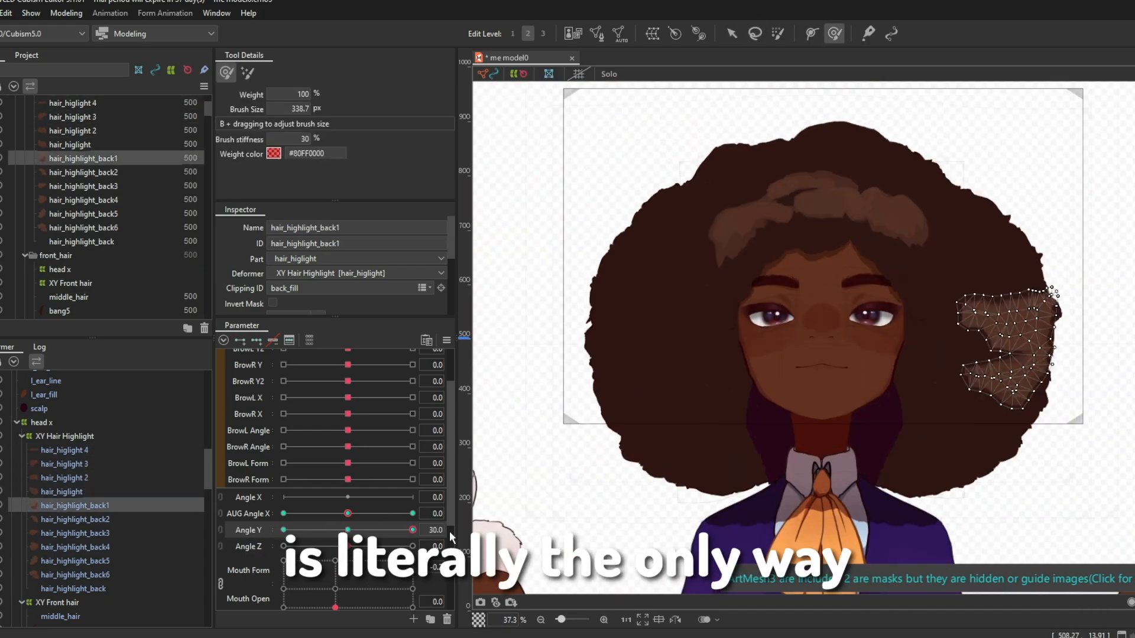
{"action": "left_click", "coordinate": [755, 34]}
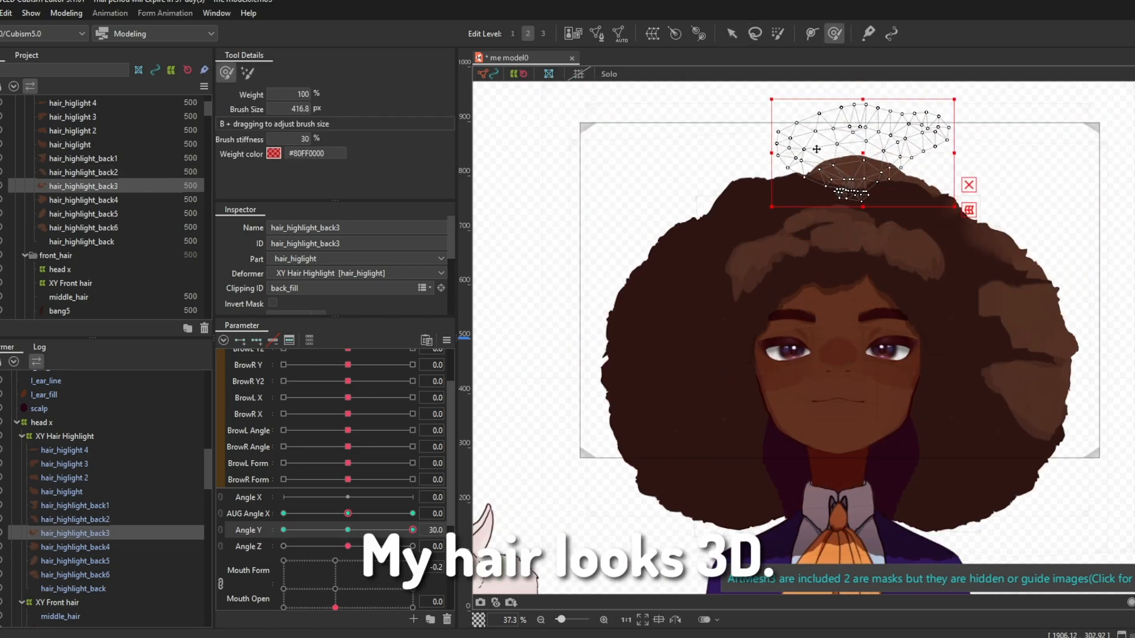
{"action": "left_click_drag", "start_coordinate": [366, 529], "coordinate": [375, 519]}
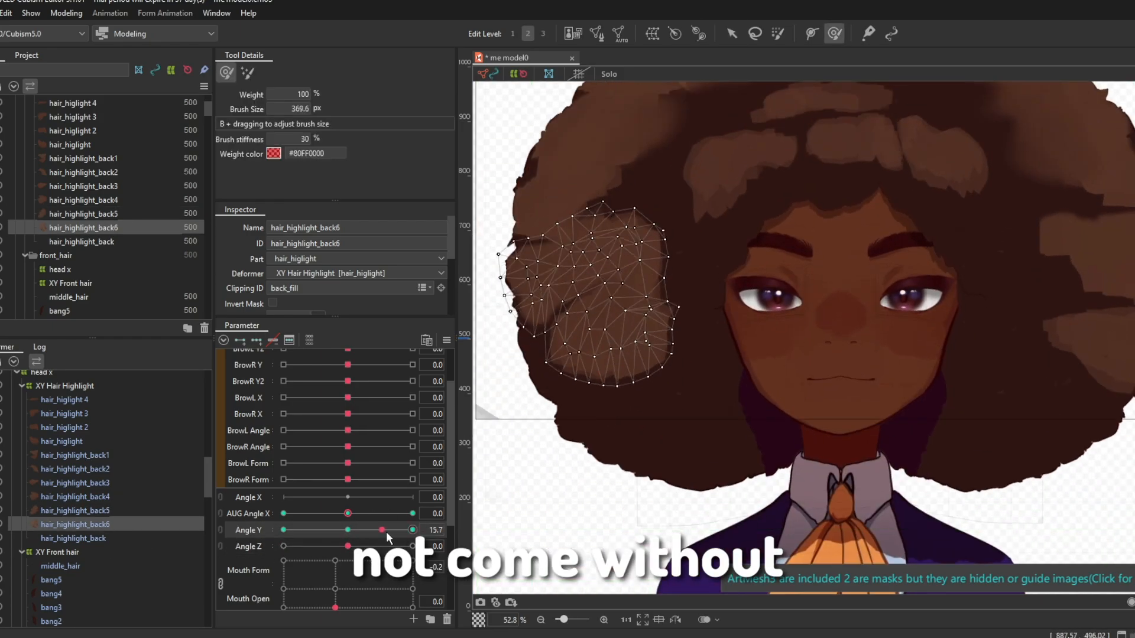
Step: Fit hair_highlight_back6, hair_highlight_back2, hair_higlight 4 and hair_highlight_back5 at the AUG Angle X and Angle Y extremes of 30 and -30
{"action": "left_click_drag", "start_coordinate": [401, 527], "coordinate": [412, 529]}
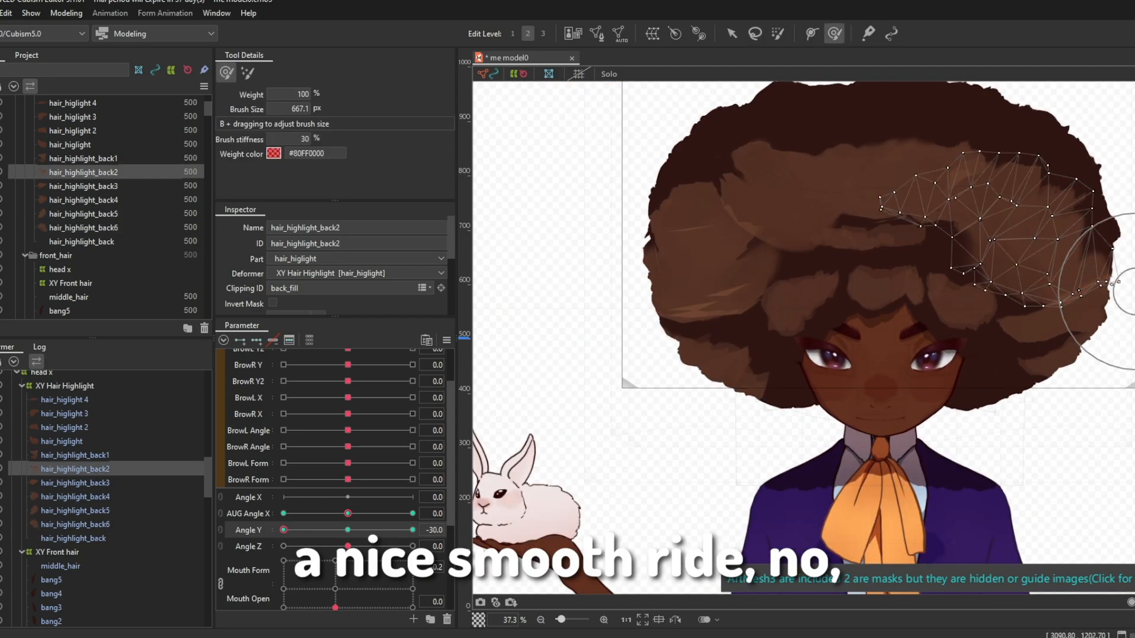
{"action": "mouse_move", "coordinate": [283, 530]}
{"action": "left_mouse_down"}
{"action": "mouse_move", "coordinate": [347, 538]}
{"action": "mouse_move", "coordinate": [266, 540]}
{"action": "left_mouse_up"}
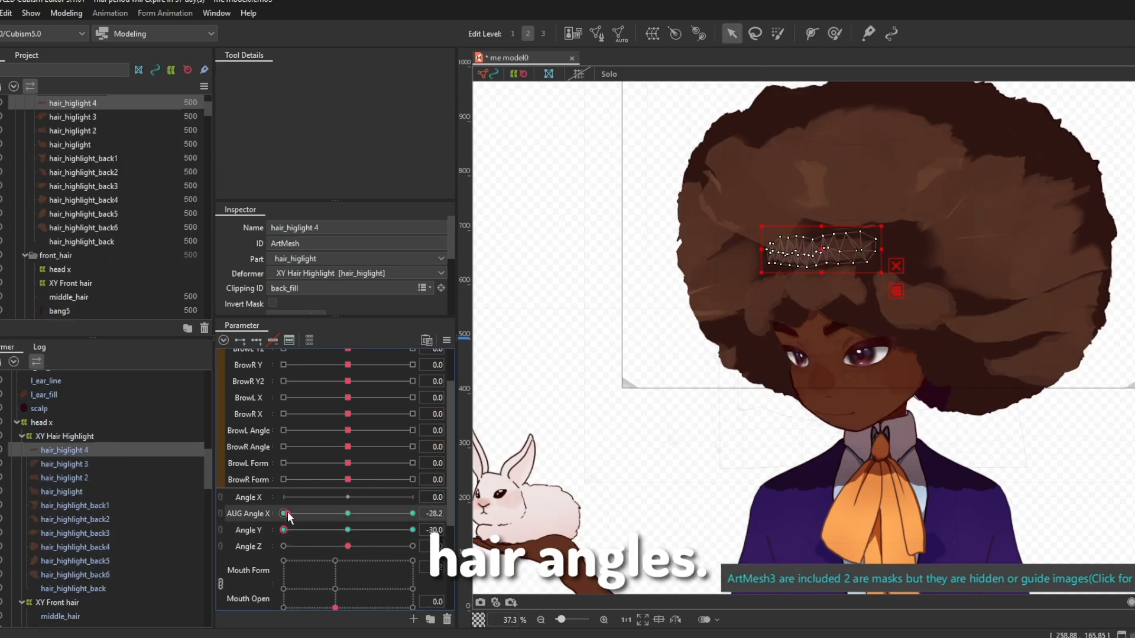
{"action": "left_click_drag", "start_coordinate": [287, 513], "coordinate": [347, 519]}
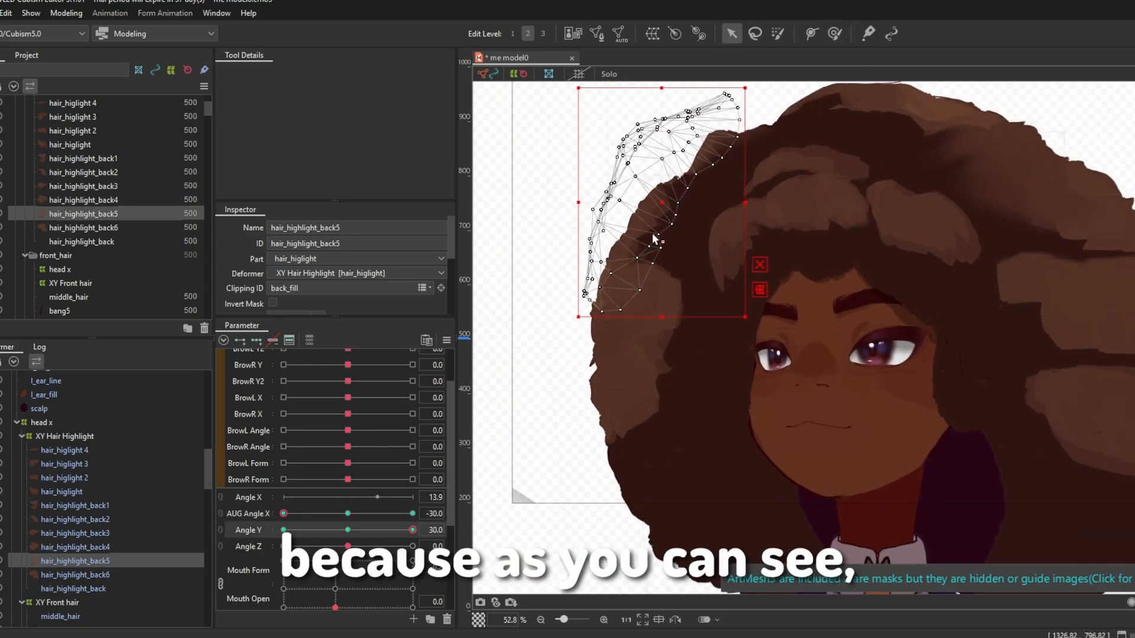
{"action": "left_click", "coordinate": [413, 530]}
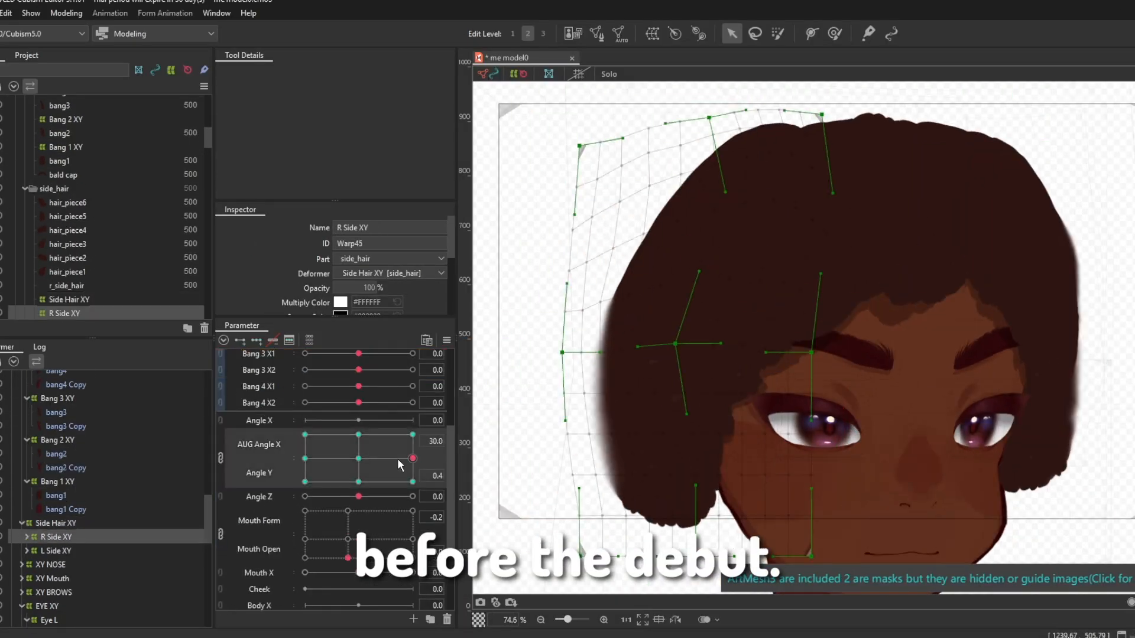
Step: Shape the R Side XY and L Side XY warps at the AUG Angle X and Angle Y extremes and check the Hair X physics
{"action": "left_click_drag", "start_coordinate": [354, 460], "coordinate": [305, 435]}
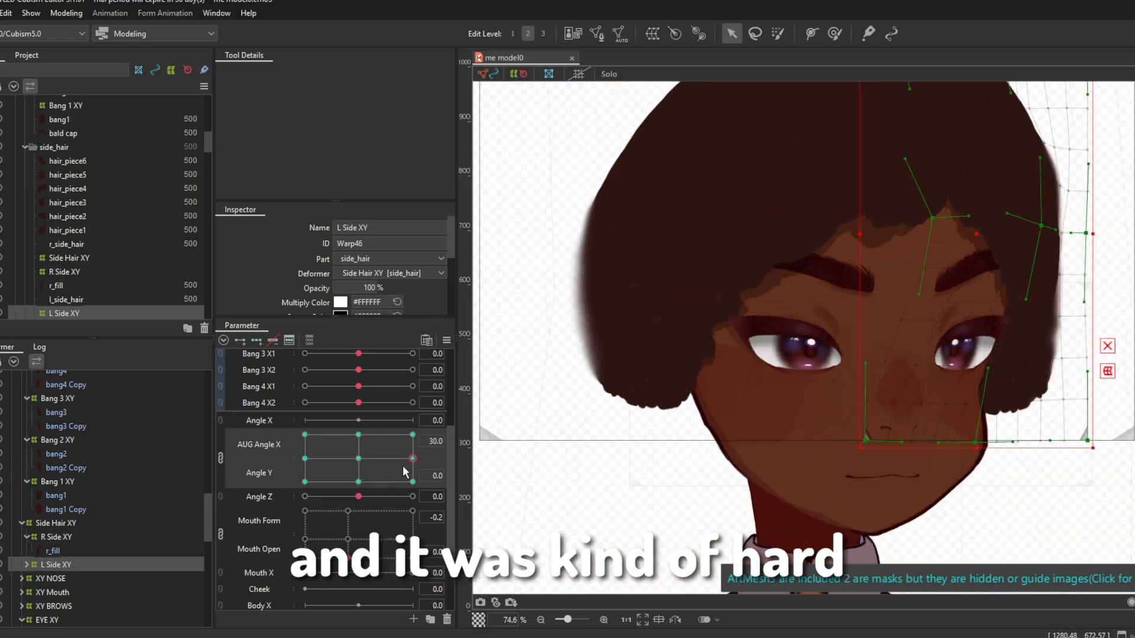
{"action": "left_click_drag", "start_coordinate": [358, 459], "coordinate": [396, 515]}
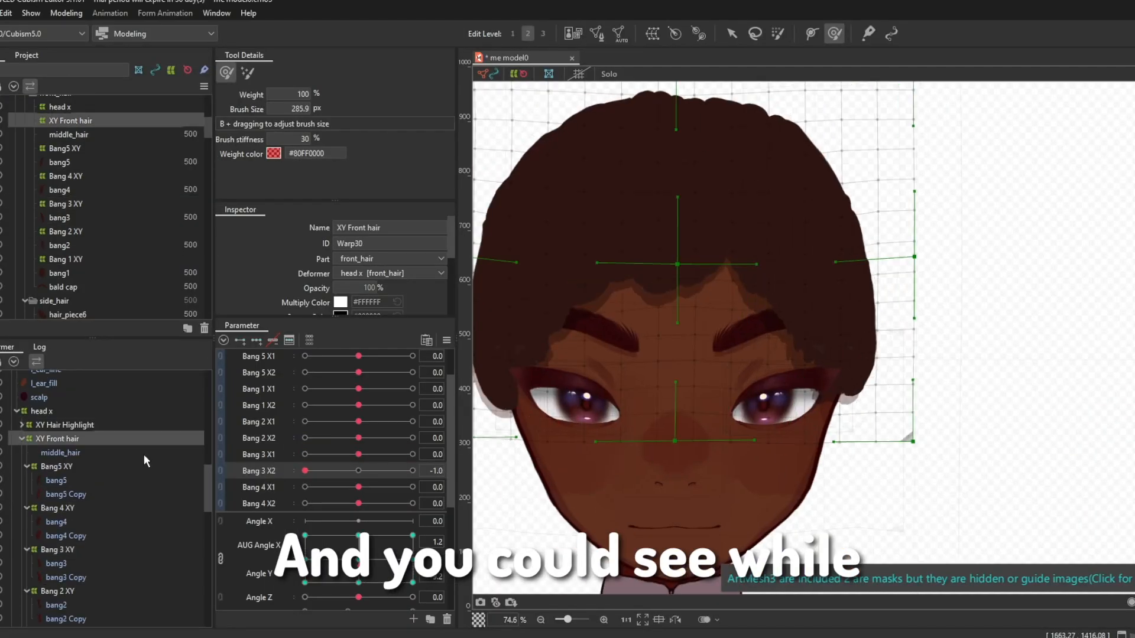
{"action": "left_click", "coordinate": [145, 466]}
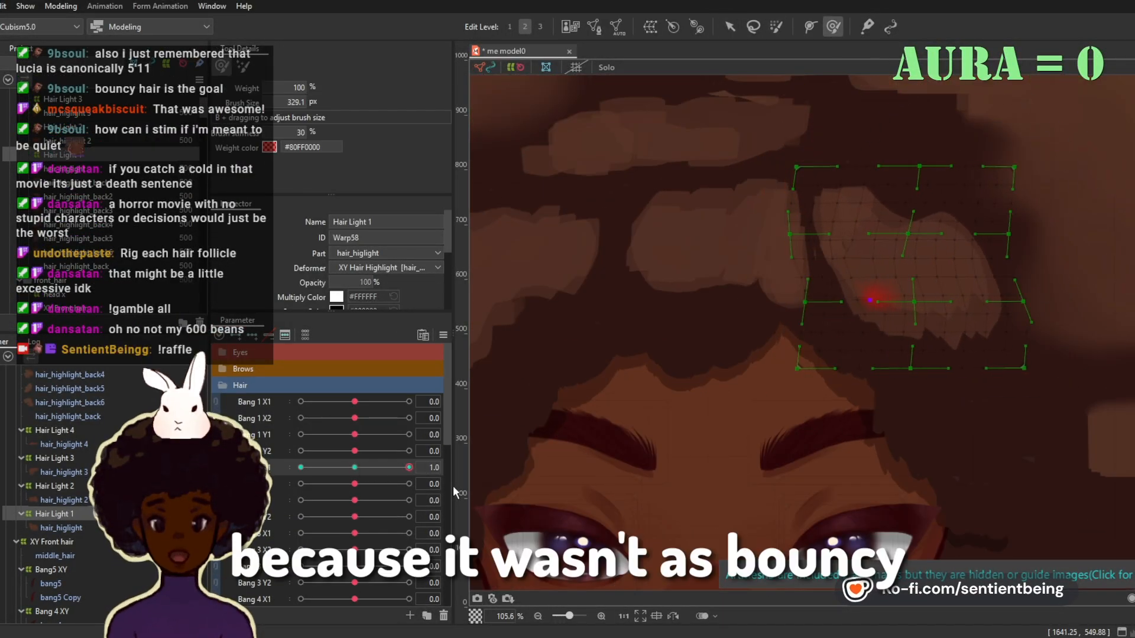
Step: Shape the Hair Light 1 warp with the deform brush for Bang 2 X1 at -1 and for negative Bang 2 X2
{"action": "left_click_drag", "start_coordinate": [453, 486], "coordinate": [301, 473]}
{"action": "left_click_drag", "start_coordinate": [953, 200], "coordinate": [960, 213]}
{"action": "mouse_move", "coordinate": [301, 467]}
{"action": "left_mouse_down"}
{"action": "mouse_move", "coordinate": [388, 478]}
{"action": "mouse_move", "coordinate": [374, 498]}
{"action": "mouse_move", "coordinate": [307, 502]}
{"action": "left_mouse_up"}
{"action": "left_click", "coordinate": [730, 26]}
{"action": "scroll", "coordinate": [886, 375], "scroll_direction": "up", "scroll_amount": 3}
{"action": "left_click", "coordinate": [833, 27]}
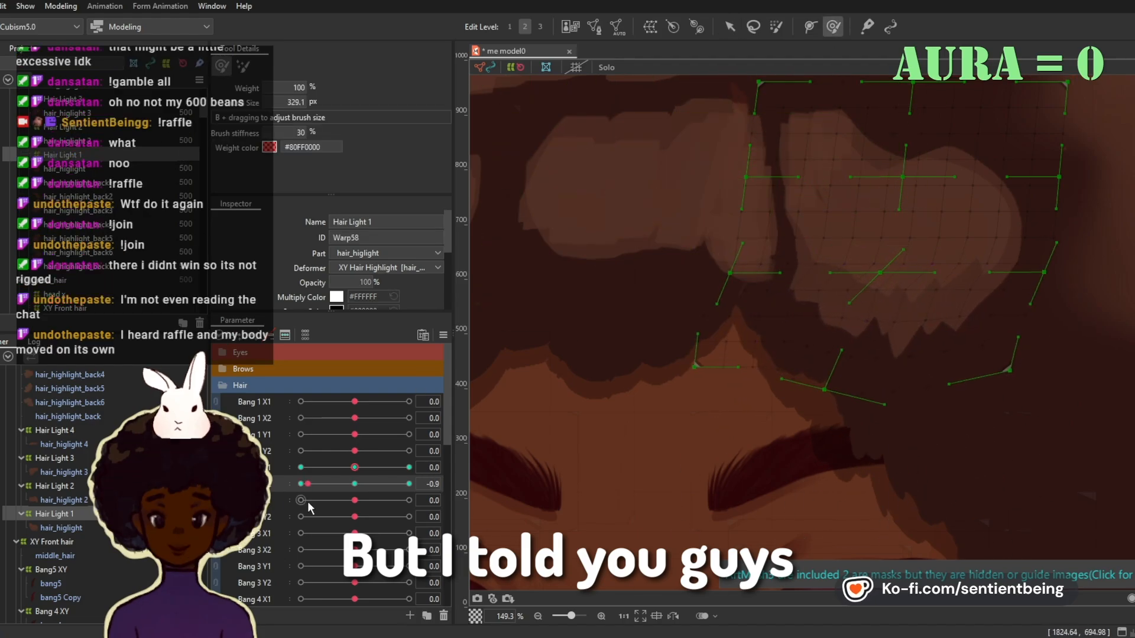
Step: Shape the Hair Light 1 warp with the deform brush at Bang 2 Y1 1 and -1
{"action": "scroll", "coordinate": [1043, 331], "scroll_direction": "down", "scroll_amount": 3}
{"action": "scroll", "coordinate": [785, 413], "scroll_direction": "down", "scroll_amount": 3}
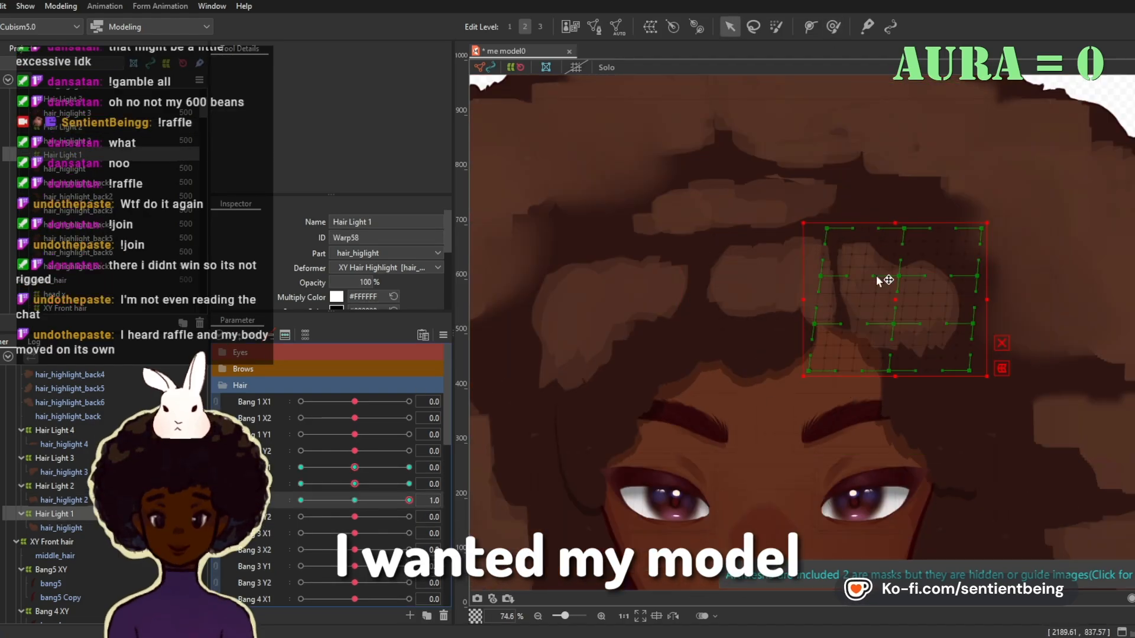
{"action": "left_click", "coordinate": [833, 27]}
{"action": "left_click_drag", "start_coordinate": [879, 281], "coordinate": [930, 327]}
{"action": "scroll", "coordinate": [898, 299], "scroll_direction": "up", "scroll_amount": 3}
{"action": "mouse_move", "coordinate": [355, 501]}
{"action": "left_mouse_down"}
{"action": "mouse_move", "coordinate": [464, 520]}
{"action": "mouse_move", "coordinate": [301, 500]}
{"action": "left_mouse_up"}
{"action": "scroll", "coordinate": [636, 305], "scroll_direction": "down", "scroll_amount": 3}
{"action": "left_click_drag", "start_coordinate": [818, 392], "coordinate": [818, 406]}
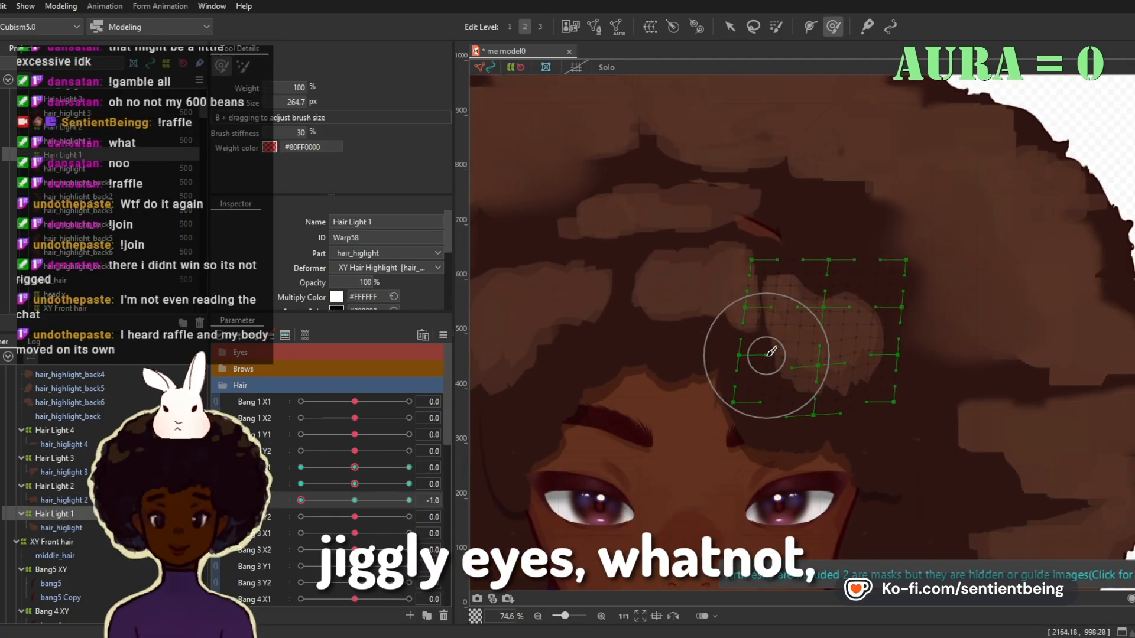
{"action": "left_click_drag", "start_coordinate": [829, 235], "coordinate": [829, 226]}
Step: Shape the Hair Light 1 warp at Bang 2 Y2 1 and -1 and return the parameter to 0
{"action": "left_click", "coordinate": [355, 501]}
{"action": "left_click_drag", "start_coordinate": [354, 517], "coordinate": [409, 517]}
{"action": "scroll", "coordinate": [820, 301], "scroll_direction": "up", "scroll_amount": 3}
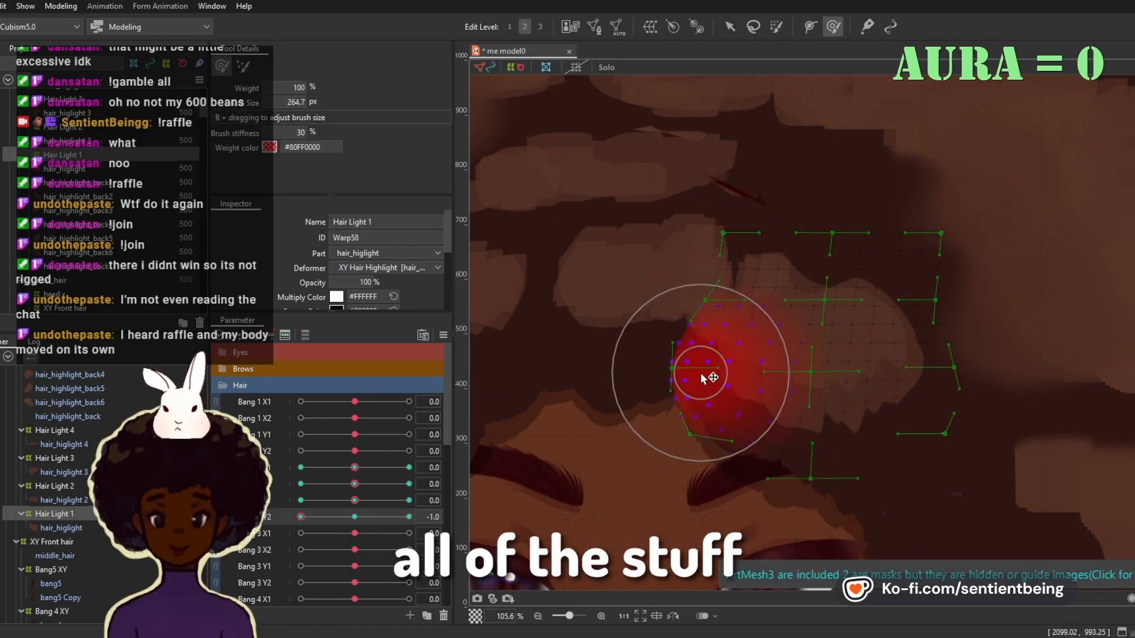
{"action": "scroll", "coordinate": [857, 254], "scroll_direction": "down", "scroll_amount": 3}
{"action": "left_click", "coordinate": [355, 518]}
Step: Add three keys for Bang 1 X1 to the Hair Light 2 warp and shape it with the deform brush at -1
{"action": "left_click", "coordinate": [55, 486]}
{"action": "left_click", "coordinate": [261, 403]}
{"action": "left_click", "coordinate": [252, 336]}
{"action": "scroll", "coordinate": [627, 334], "scroll_direction": "up", "scroll_amount": 3}
{"action": "mouse_move", "coordinate": [355, 402]}
{"action": "left_mouse_down"}
{"action": "mouse_move", "coordinate": [455, 412]}
{"action": "mouse_move", "coordinate": [301, 402]}
{"action": "left_mouse_up"}
{"action": "left_click_drag", "start_coordinate": [768, 254], "coordinate": [709, 255]}
{"action": "left_click_drag", "start_coordinate": [656, 311], "coordinate": [655, 331]}
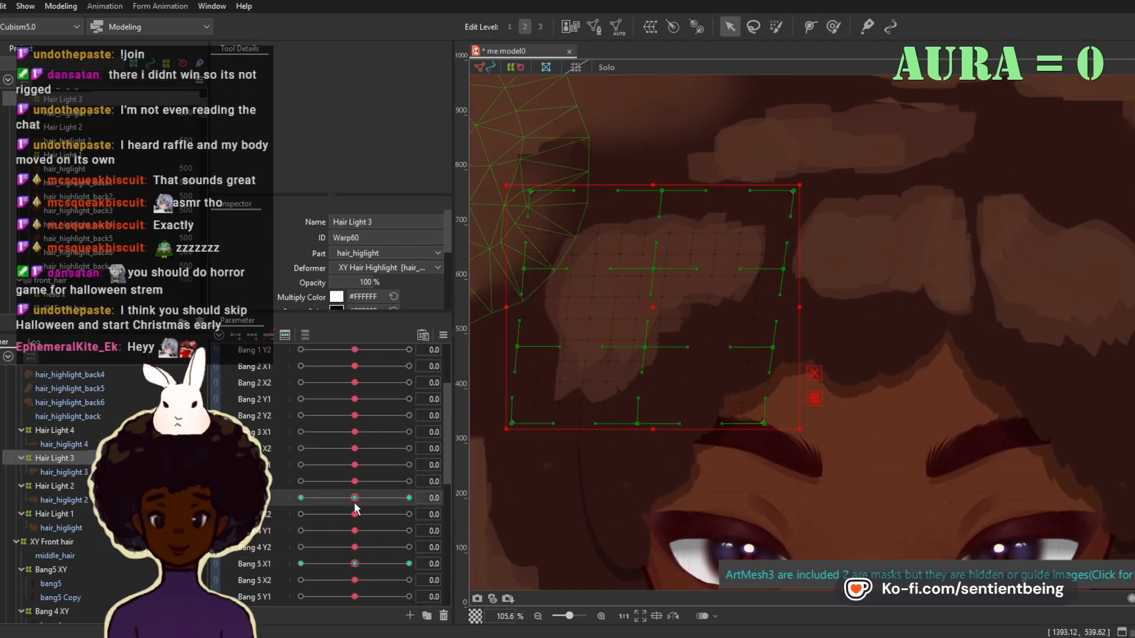
Step: Shape the Hair Light 3, Hair Light 3 bang 5 and Hair Light 4 warps for the Bang 4, Bang 5 and Bang 1 parameters respectively
{"action": "left_click_drag", "start_coordinate": [355, 498], "coordinate": [409, 501]}
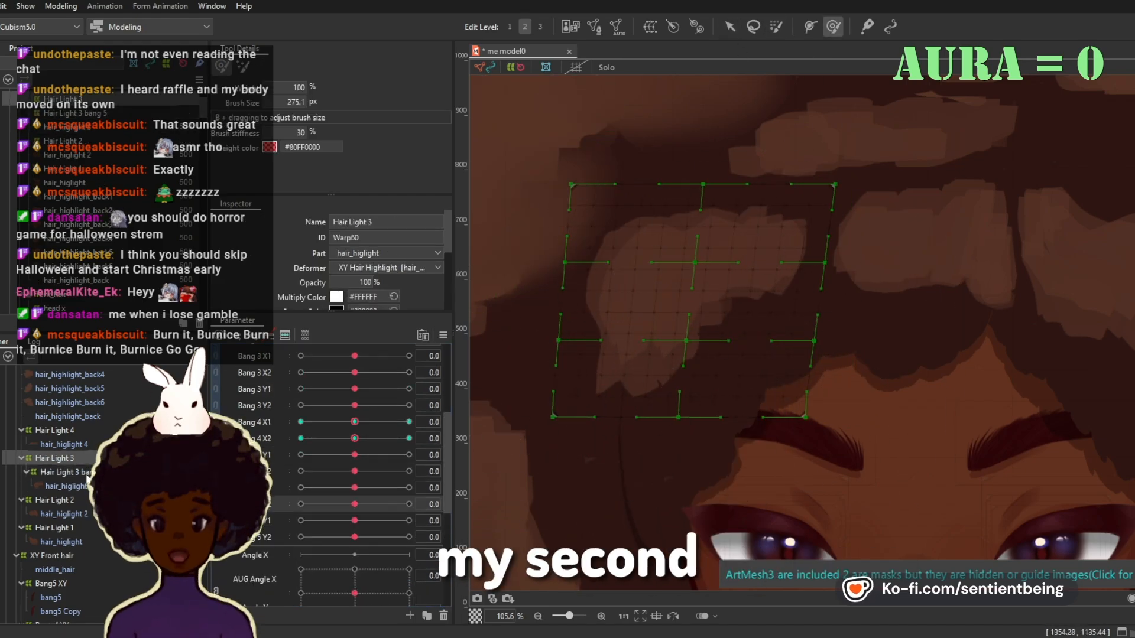
{"action": "left_click", "coordinate": [85, 473]}
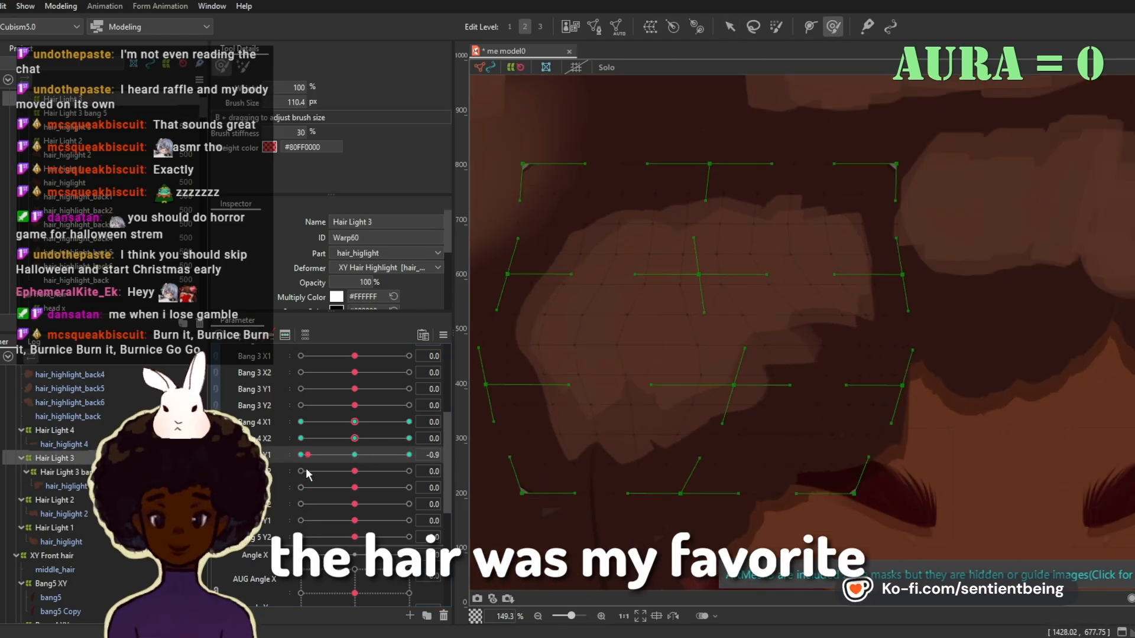
{"action": "left_click_drag", "start_coordinate": [306, 470], "coordinate": [353, 465]}
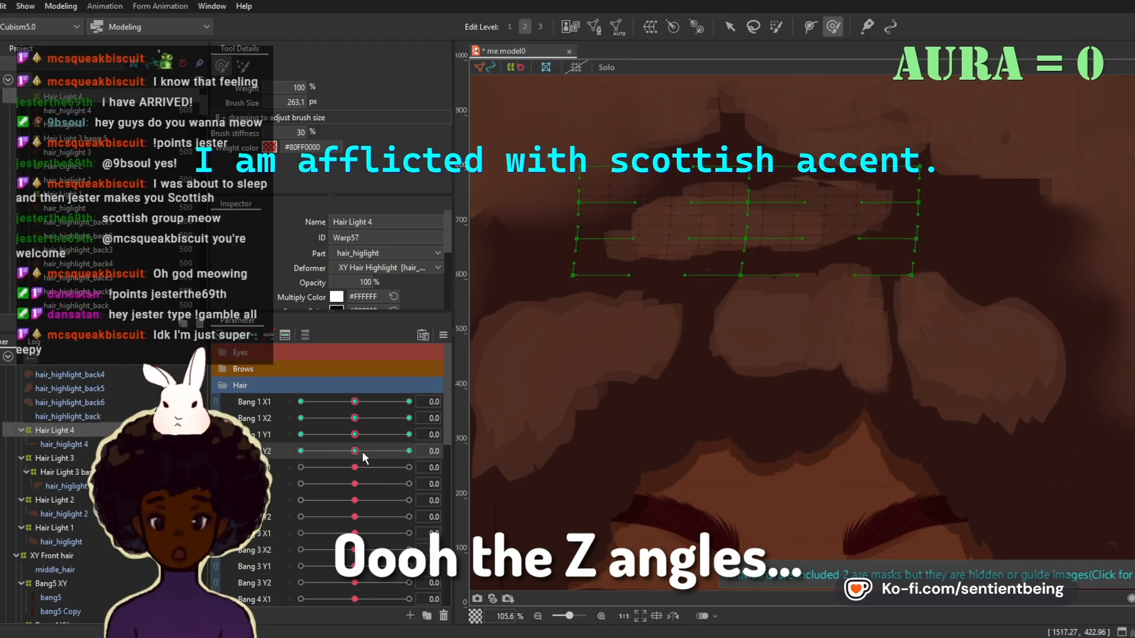
{"action": "left_click", "coordinate": [410, 434]}
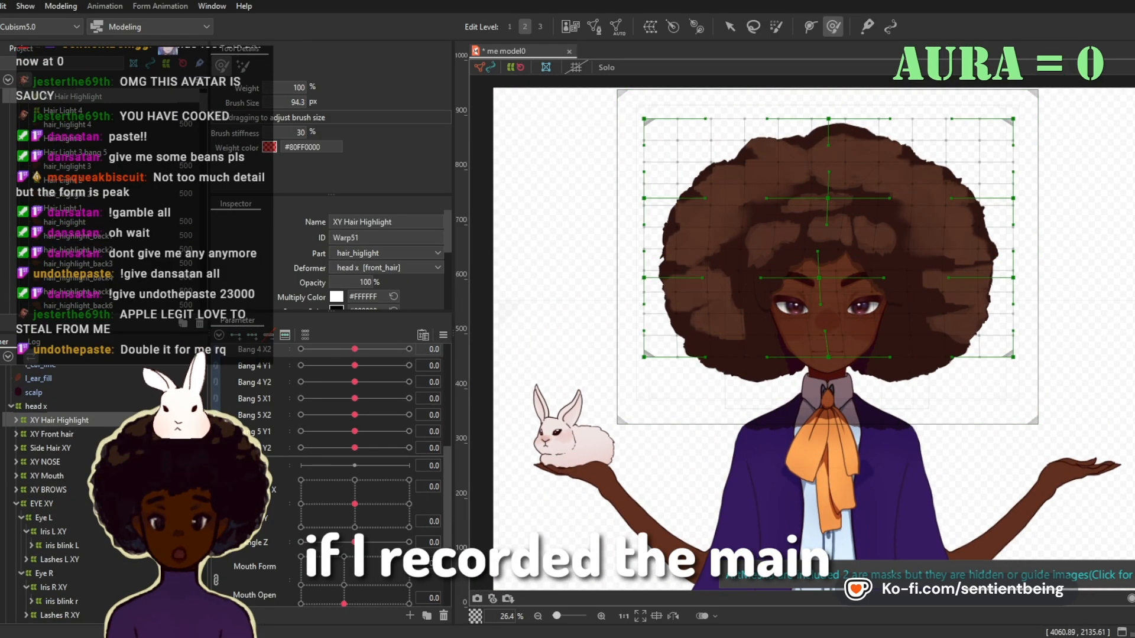
{"action": "scroll", "coordinate": [866, 211], "scroll_direction": "up", "scroll_amount": 2}
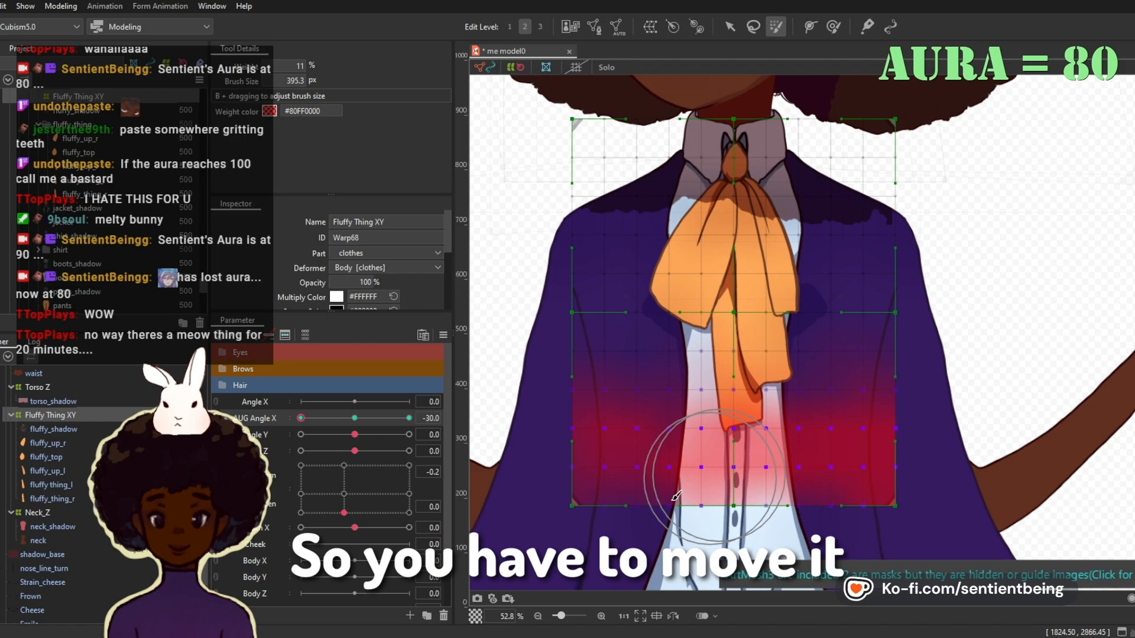
Step: Shape the Fluffy Thing XY warp at AUG Angle X -30 and the Neck_Z warp at Angle Z 30
{"action": "left_click_drag", "start_coordinate": [733, 327], "coordinate": [706, 326]}
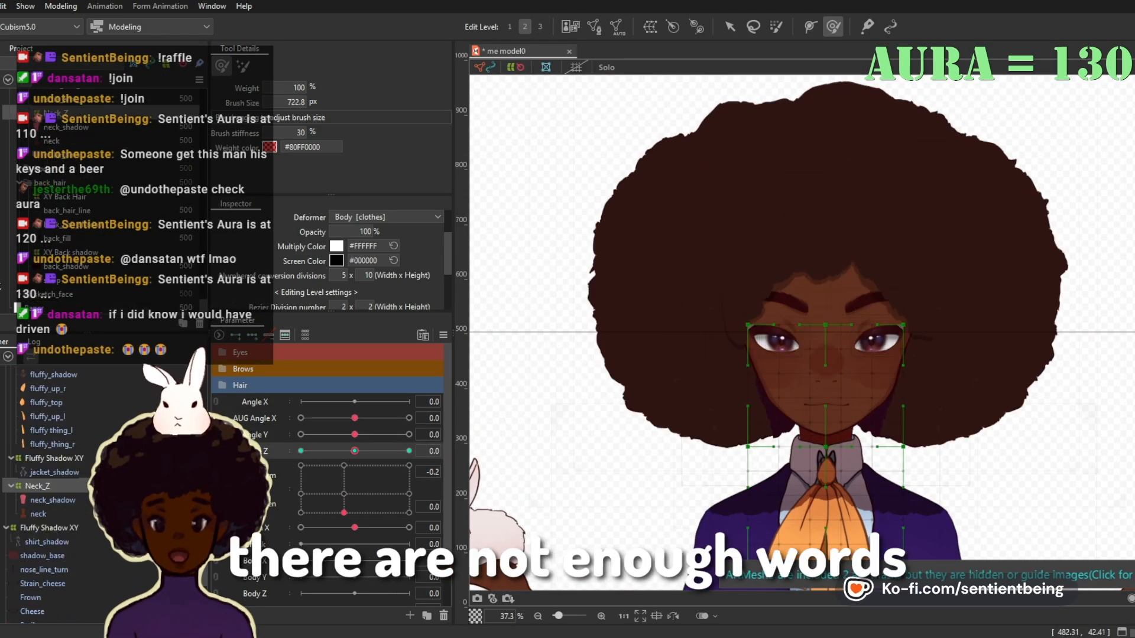
{"action": "left_click_drag", "start_coordinate": [354, 451], "coordinate": [477, 459]}
{"action": "scroll", "coordinate": [354, 451], "scroll_direction": "down", "scroll_amount": 2}
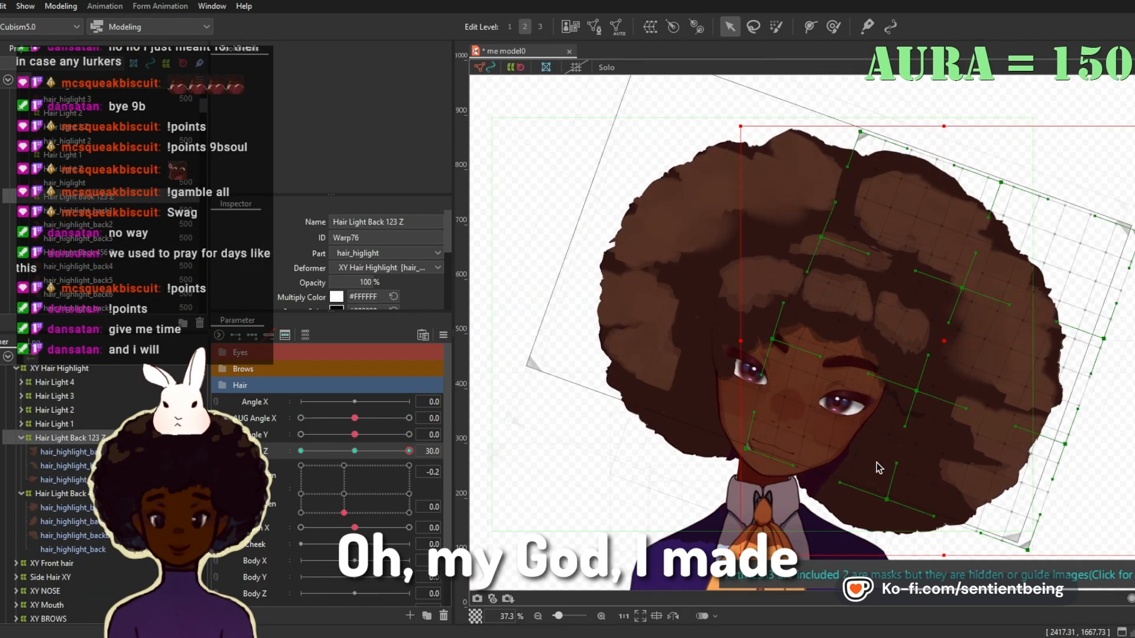
Step: Shape the Hair Light Back 123 Z warp at Angle Z -30 and 30 and return Angle Z to 0
{"action": "mouse_move", "coordinate": [409, 451]}
{"action": "left_mouse_down"}
{"action": "mouse_move", "coordinate": [418, 469]}
{"action": "mouse_move", "coordinate": [445, 387]}
{"action": "mouse_move", "coordinate": [301, 451]}
{"action": "left_mouse_up"}
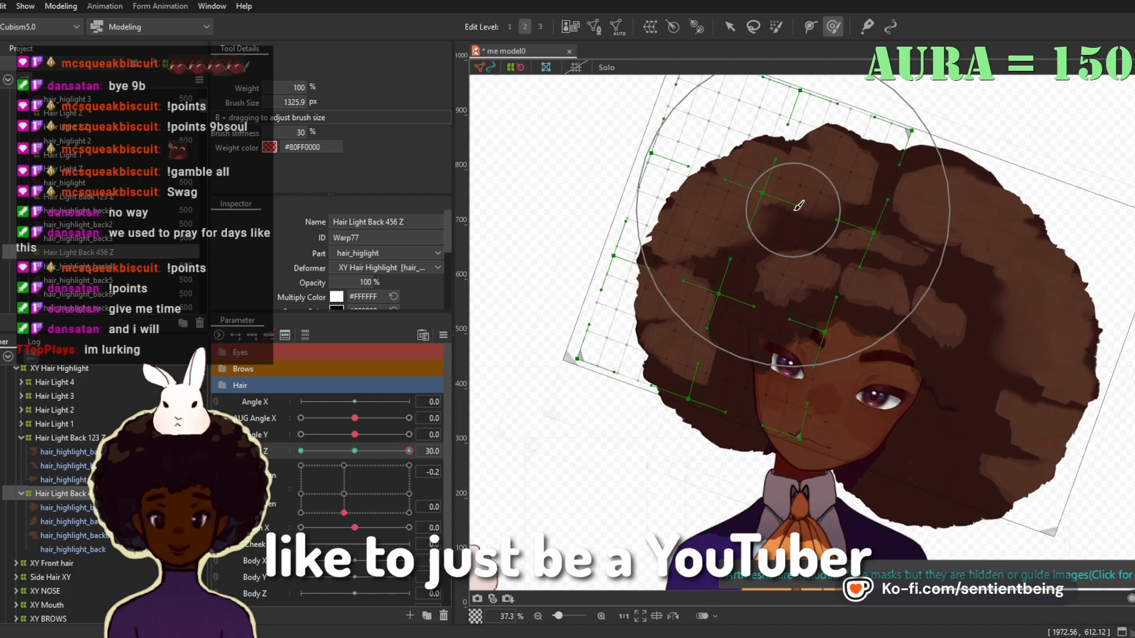
{"action": "mouse_move", "coordinate": [301, 451]}
{"action": "left_mouse_down"}
{"action": "mouse_move", "coordinate": [409, 451]}
{"action": "mouse_move", "coordinate": [301, 451]}
{"action": "mouse_move", "coordinate": [431, 484]}
{"action": "mouse_move", "coordinate": [301, 451]}
{"action": "mouse_move", "coordinate": [409, 451]}
{"action": "left_mouse_up"}
{"action": "key", "text": "v"}
{"action": "scroll", "coordinate": [601, 259], "scroll_direction": "down", "scroll_amount": 3}
{"action": "scroll", "coordinate": [798, 304], "scroll_direction": "up", "scroll_amount": 3}
{"action": "left_click", "coordinate": [355, 451]}
{"action": "scroll", "coordinate": [729, 289], "scroll_direction": "down", "scroll_amount": 3}
{"action": "left_click", "coordinate": [68, 508]}
{"action": "left_click", "coordinate": [69, 438]}
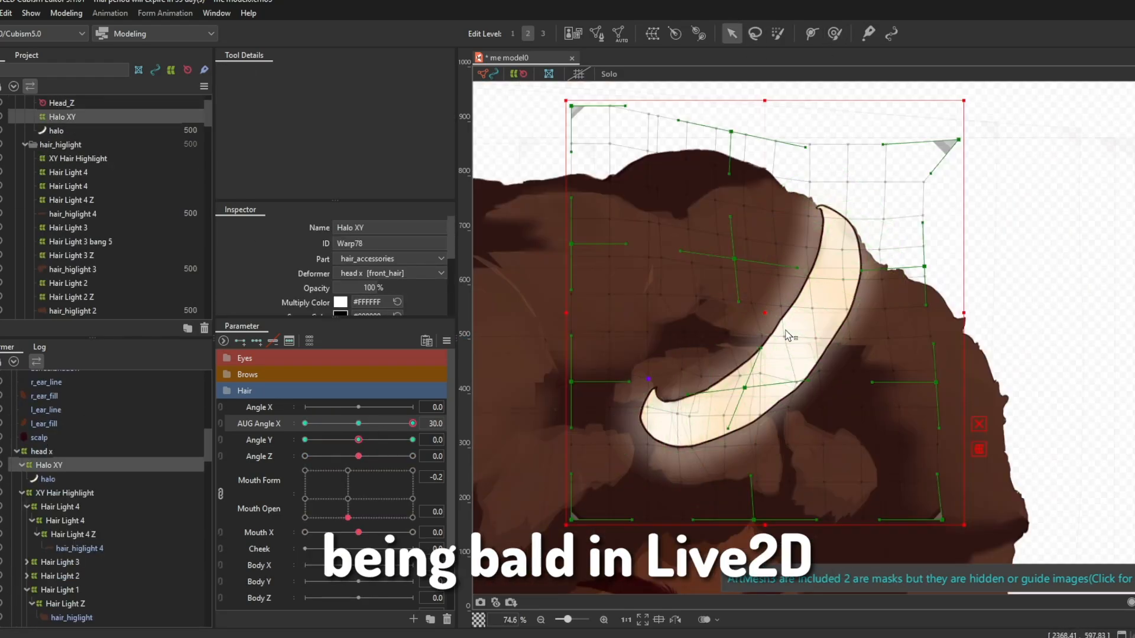
Step: Fit the Halo XY warp to the hair at the AUG Angle X and Angle Y extremes and check it under Angle Z
{"action": "scroll", "coordinate": [787, 335], "scroll_direction": "up", "scroll_amount": 5}
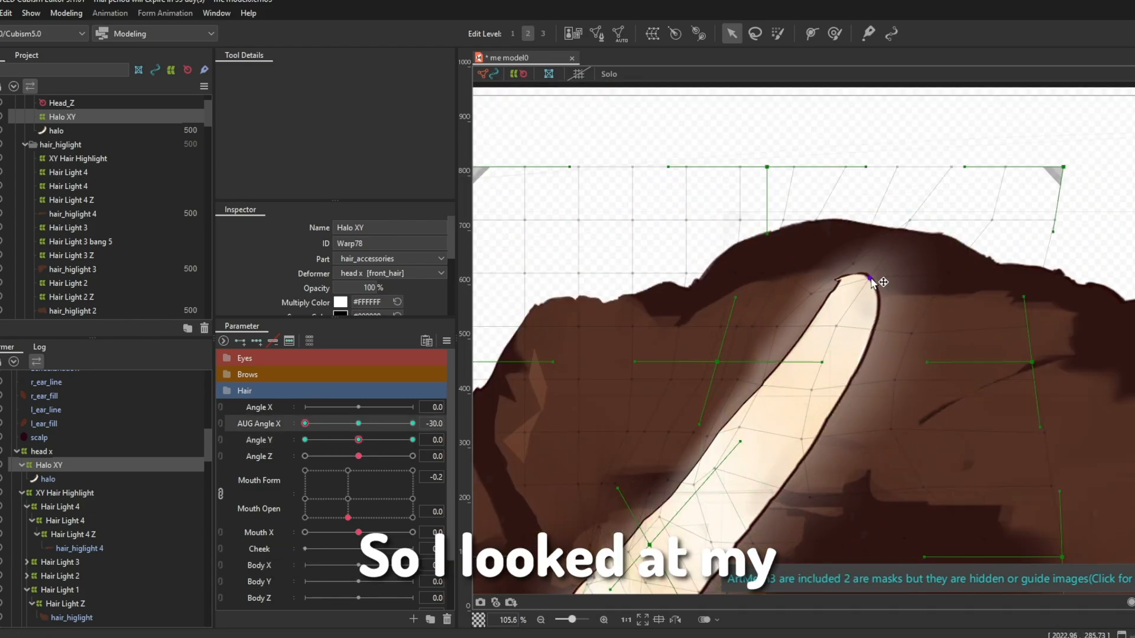
{"action": "mouse_move", "coordinate": [358, 423]}
{"action": "left_mouse_down"}
{"action": "mouse_move", "coordinate": [349, 434]}
{"action": "mouse_move", "coordinate": [452, 438]}
{"action": "left_mouse_up"}
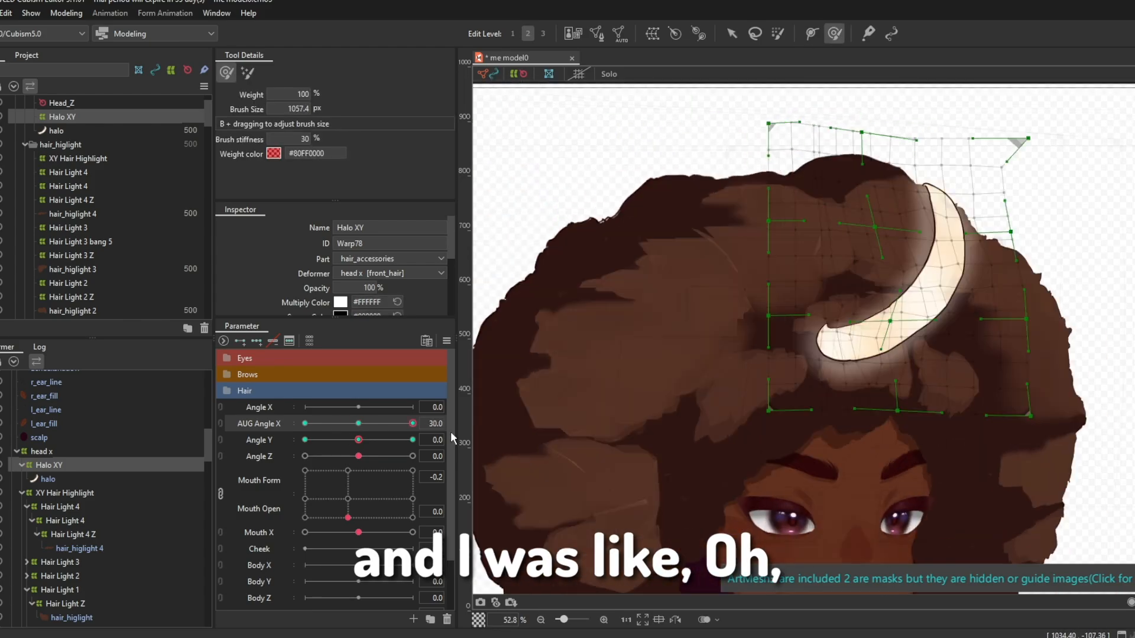
{"action": "left_click_drag", "start_coordinate": [358, 440], "coordinate": [445, 398]}
{"action": "left_click_drag", "start_coordinate": [358, 440], "coordinate": [433, 440]}
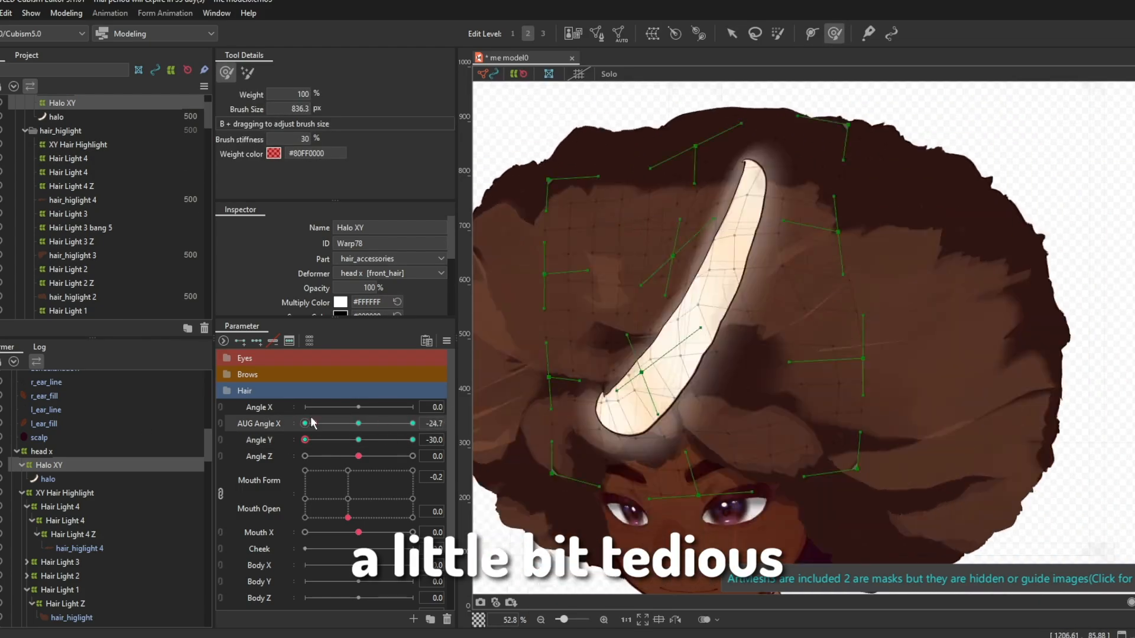
{"action": "left_click_drag", "start_coordinate": [358, 423], "coordinate": [418, 422]}
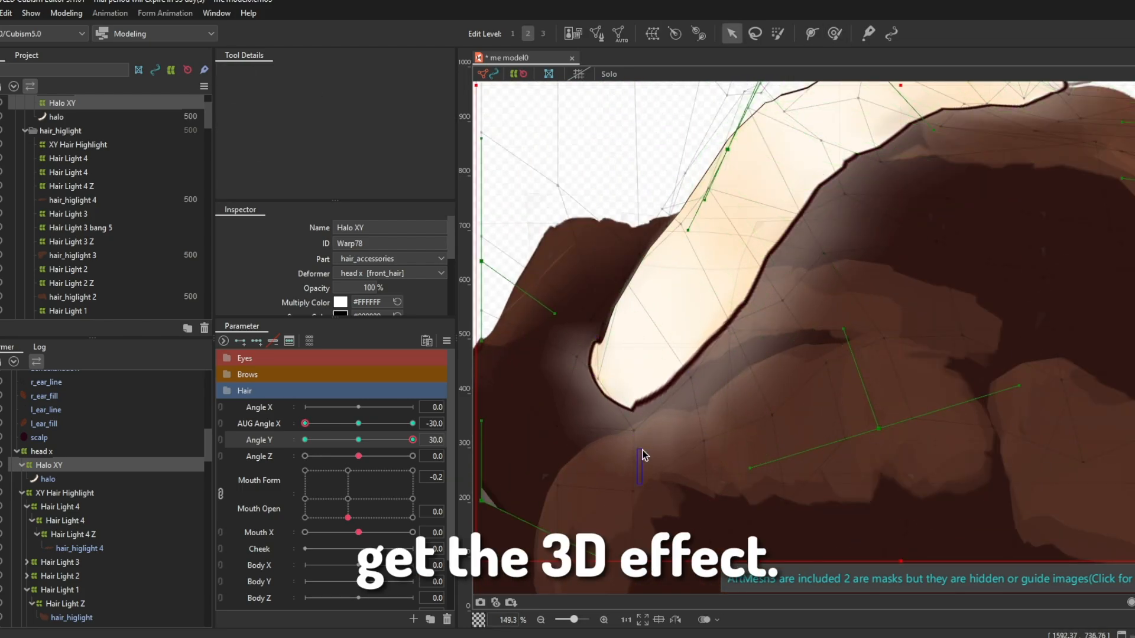
{"action": "scroll", "coordinate": [644, 455], "scroll_direction": "down", "scroll_amount": 2}
{"action": "left_click_drag", "start_coordinate": [644, 455], "coordinate": [543, 467]}
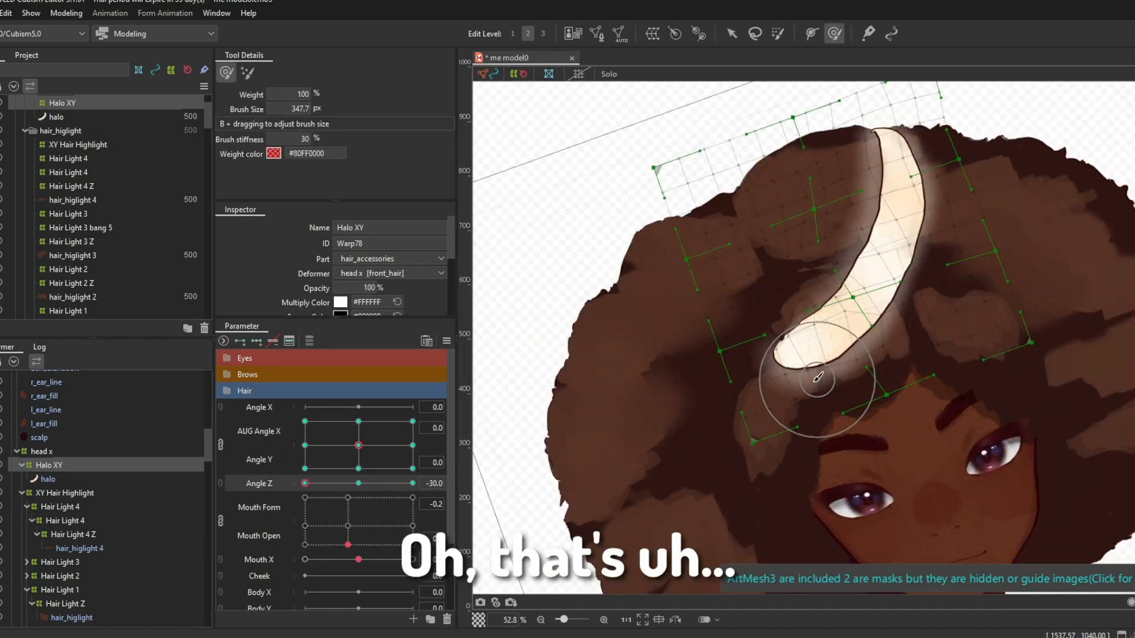
{"action": "scroll", "coordinate": [818, 377], "scroll_direction": "down", "scroll_amount": 2}
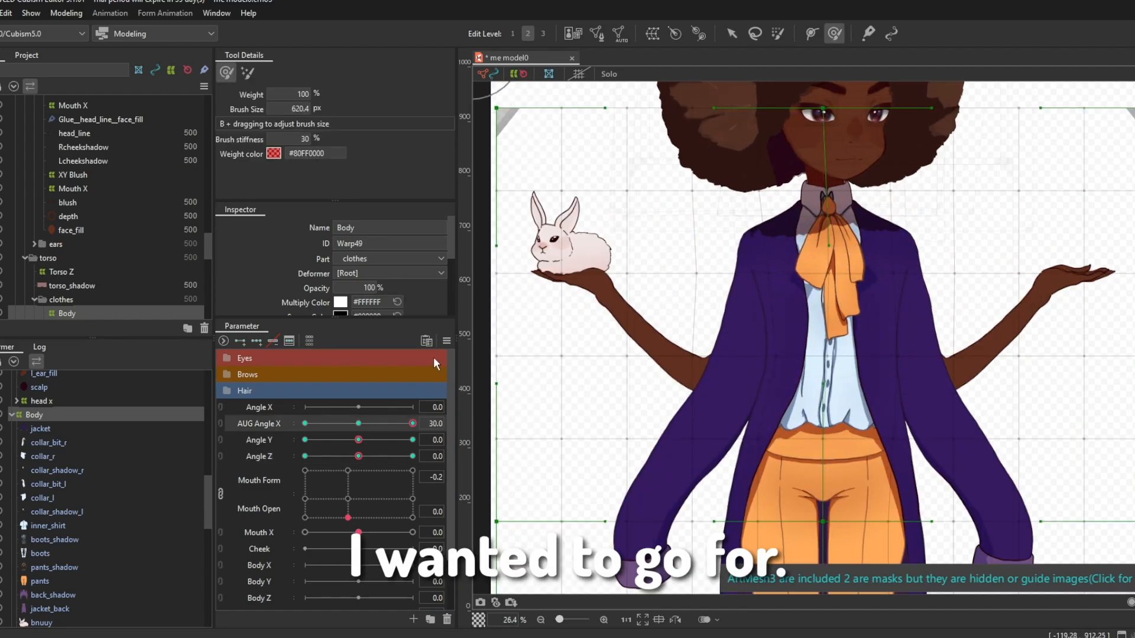
Step: Reset AUG Angle X to 0 and shape the Body warp around the hands with the deform brush at Angle Z -30
{"action": "left_click_drag", "start_coordinate": [408, 450], "coordinate": [358, 427]}
{"action": "mouse_move", "coordinate": [358, 440]}
{"action": "left_mouse_down"}
{"action": "mouse_move", "coordinate": [305, 440]}
{"action": "mouse_move", "coordinate": [412, 440]}
{"action": "mouse_move", "coordinate": [358, 439]}
{"action": "left_mouse_up"}
{"action": "left_click_drag", "start_coordinate": [358, 457], "coordinate": [305, 456]}
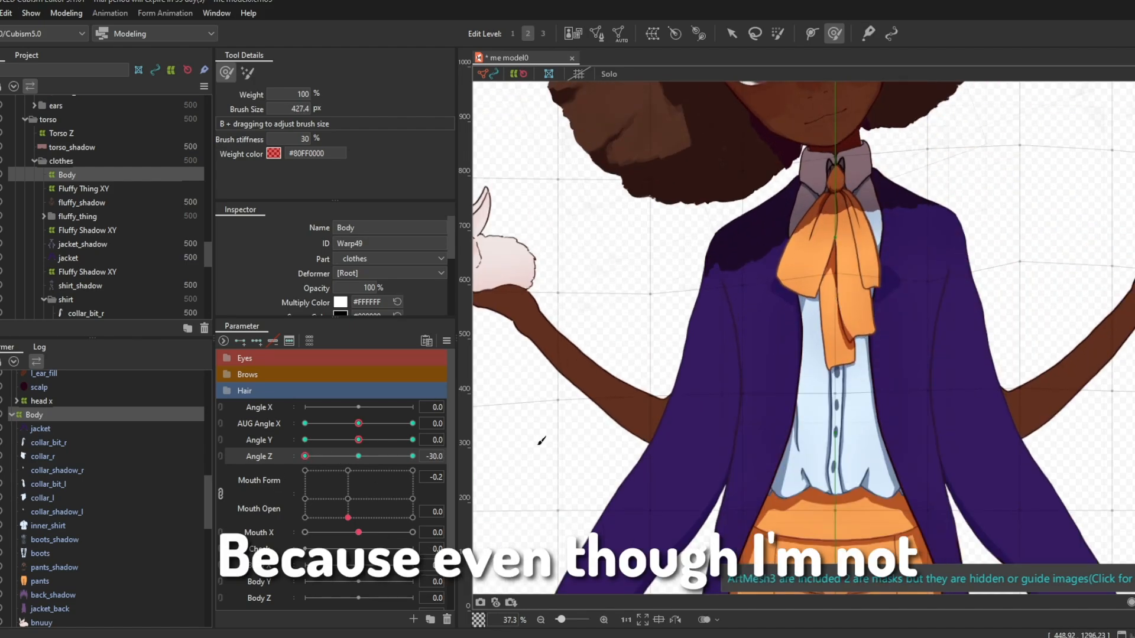
{"action": "scroll", "coordinate": [745, 331], "scroll_direction": "down", "scroll_amount": 2}
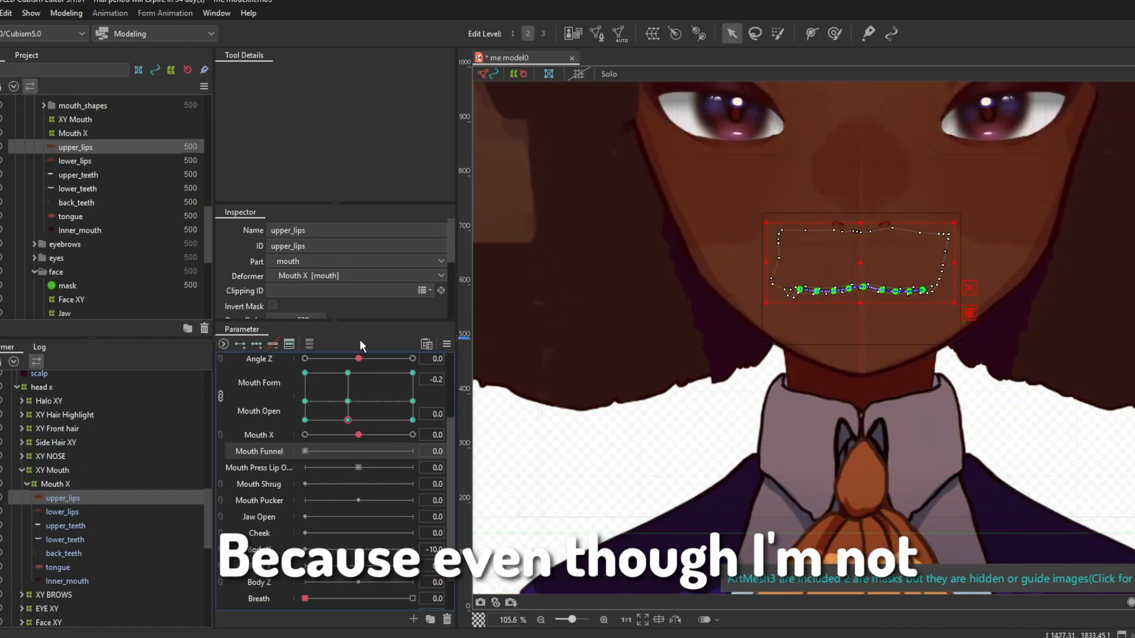
Step: Raise the middle of upper_lips along its deform path at Mouth Funnel 1
{"action": "left_click_drag", "start_coordinate": [305, 452], "coordinate": [413, 452]}
{"action": "scroll", "coordinate": [878, 264], "scroll_direction": "up", "scroll_amount": 2}
{"action": "mouse_move", "coordinate": [847, 314]}
{"action": "left_mouse_down"}
{"action": "mouse_move", "coordinate": [842, 305]}
{"action": "mouse_move", "coordinate": [877, 314]}
{"action": "mouse_move", "coordinate": [844, 287]}
{"action": "mouse_move", "coordinate": [833, 327]}
{"action": "left_mouse_up"}
{"action": "scroll", "coordinate": [851, 287], "scroll_direction": "up", "scroll_amount": 4}
{"action": "scroll", "coordinate": [826, 288], "scroll_direction": "down", "scroll_amount": 1}
{"action": "left_click_drag", "start_coordinate": [746, 352], "coordinate": [749, 339]}
{"action": "scroll", "coordinate": [813, 355], "scroll_direction": "down", "scroll_amount": 1}
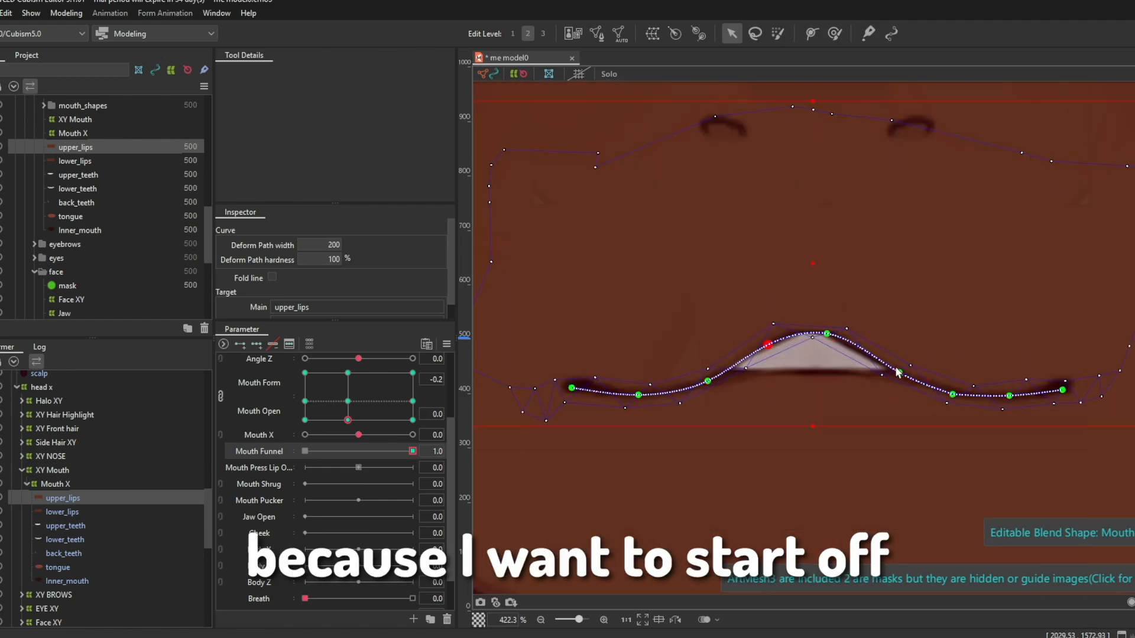
{"action": "left_click_drag", "start_coordinate": [913, 368], "coordinate": [915, 370]}
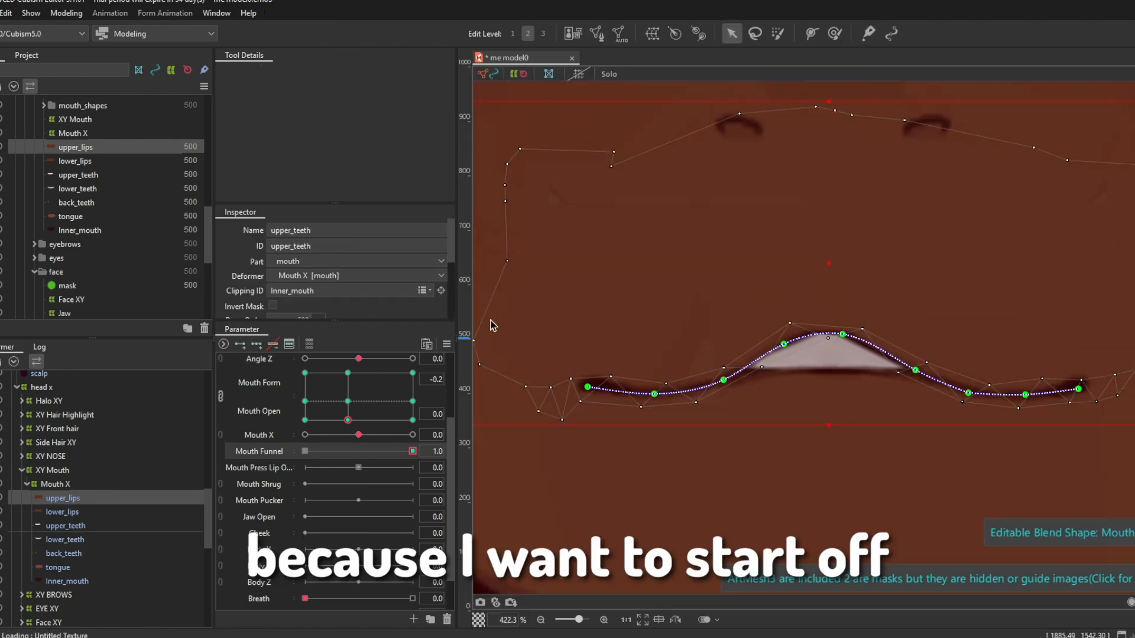
Step: Lower the middle of the lower_lips deform path at Mouth Funnel 1 and return Mouth Funnel to 0
{"action": "left_click", "coordinate": [171, 511]}
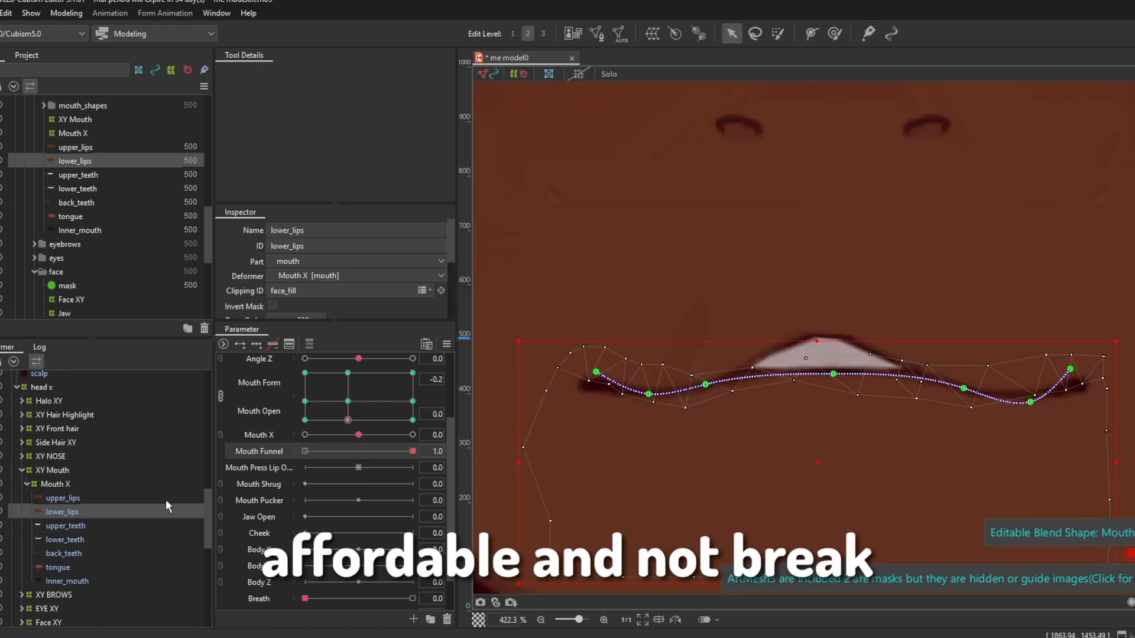
{"action": "left_click_drag", "start_coordinate": [835, 377], "coordinate": [829, 432]}
{"action": "left_click_drag", "start_coordinate": [963, 389], "coordinate": [961, 390]}
{"action": "left_click_drag", "start_coordinate": [706, 385], "coordinate": [707, 396]}
{"action": "left_click", "coordinate": [305, 451]}
{"action": "left_click", "coordinate": [155, 146], "text": "ctrl"}
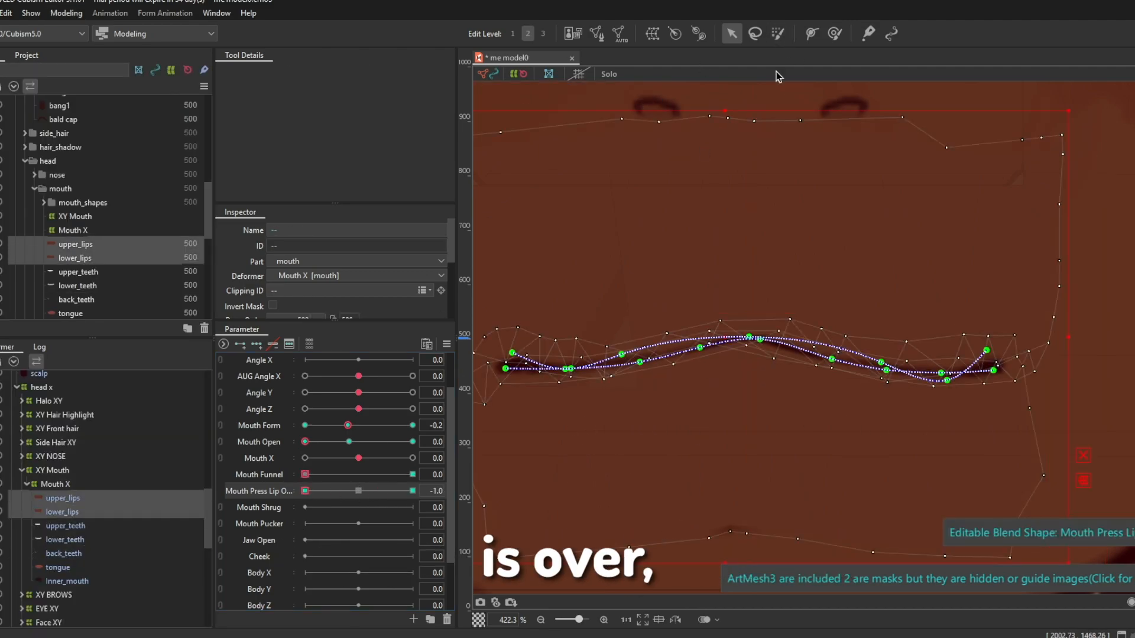
Step: Adjust lower_lips with the deform brush at Mouth Press Lip -1 and select upper_teeth
{"action": "left_click", "coordinate": [201, 512]}
{"action": "left_click", "coordinate": [835, 34]}
{"action": "left_click", "coordinate": [147, 530]}
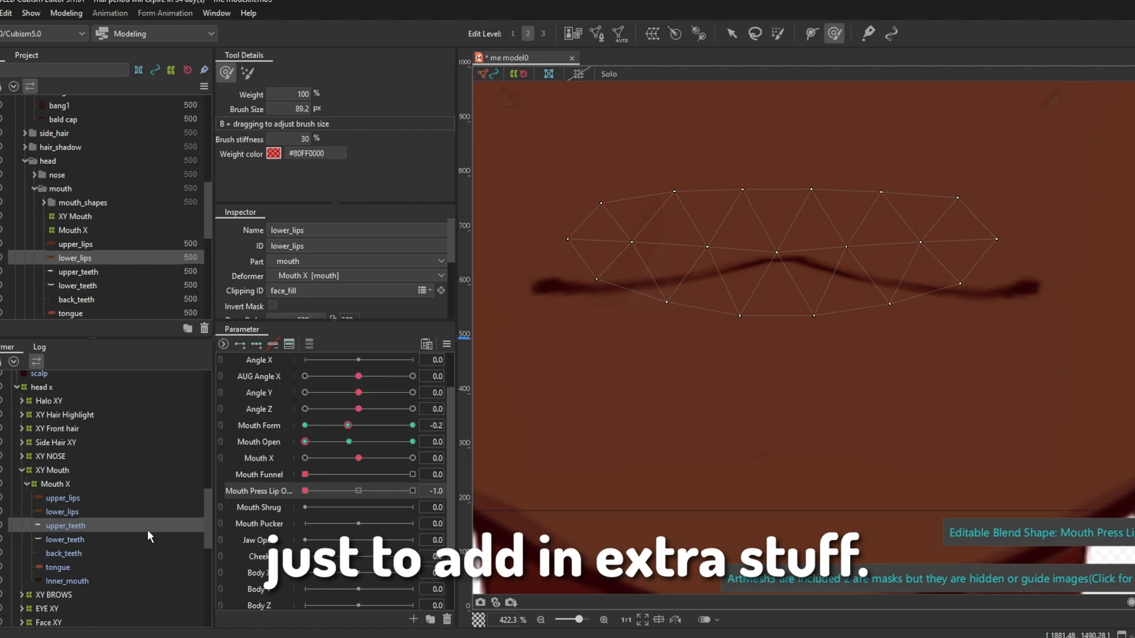
Step: Test the lips with Mouth Open and Mouth Form at Mouth Press Lip 1 and brush-select the middle of upper_lips and lower_lips
{"action": "left_click_drag", "start_coordinate": [305, 491], "coordinate": [422, 500]}
{"action": "left_click", "coordinate": [148, 498]}
{"action": "left_click_drag", "start_coordinate": [305, 442], "coordinate": [334, 446]}
{"action": "mouse_move", "coordinate": [349, 427]}
{"action": "left_mouse_down"}
{"action": "mouse_move", "coordinate": [398, 426]}
{"action": "mouse_move", "coordinate": [348, 429]}
{"action": "mouse_move", "coordinate": [368, 431]}
{"action": "mouse_move", "coordinate": [302, 462]}
{"action": "mouse_move", "coordinate": [333, 443]}
{"action": "mouse_move", "coordinate": [305, 443]}
{"action": "left_mouse_up"}
{"action": "left_click", "coordinate": [145, 512]}
{"action": "left_click", "coordinate": [778, 34]}
{"action": "left_click", "coordinate": [143, 498], "text": "ctrl"}
{"action": "left_click", "coordinate": [269, 490]}
{"action": "scroll", "coordinate": [663, 372], "scroll_direction": "down", "scroll_amount": 3}
{"action": "scroll", "coordinate": [663, 373], "scroll_direction": "up", "scroll_amount": 3}
{"action": "left_click", "coordinate": [413, 491]}
{"action": "left_click", "coordinate": [413, 491]}
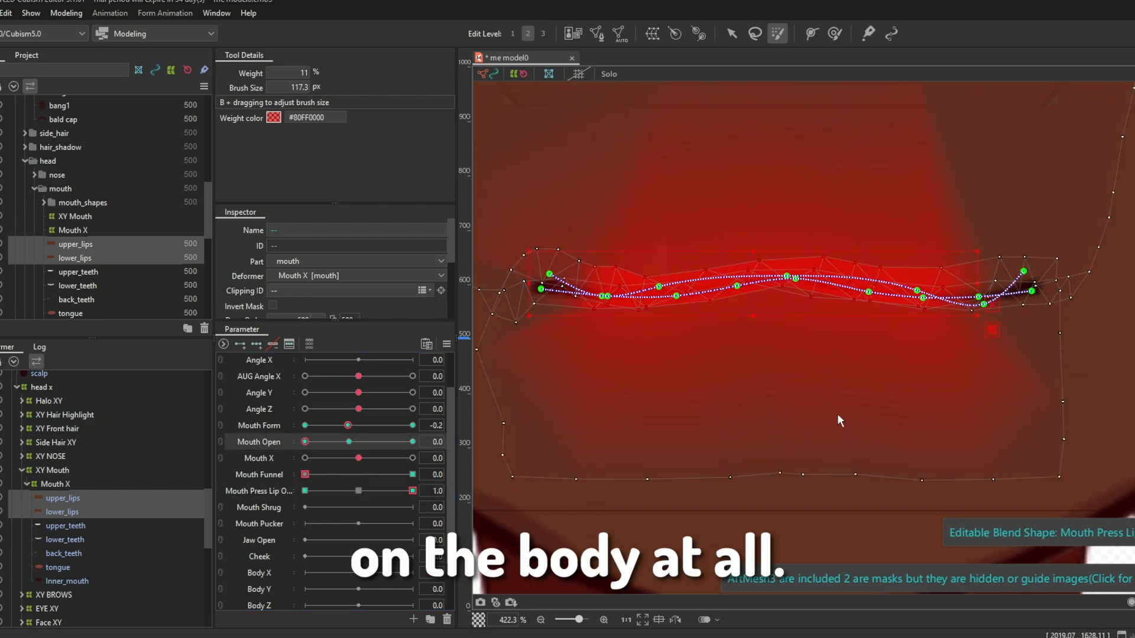
Step: Paste copies of upper_lips and lower_lips, select the copies and return Mouth Press Lip to 0
{"action": "key", "text": "ctrl+v"}
{"action": "left_click", "coordinate": [413, 491]}
{"action": "mouse_move", "coordinate": [413, 490]}
{"action": "left_mouse_down"}
{"action": "mouse_move", "coordinate": [362, 489]}
{"action": "mouse_move", "coordinate": [413, 491]}
{"action": "left_mouse_up"}
{"action": "mouse_move", "coordinate": [305, 442]}
{"action": "left_mouse_down"}
{"action": "mouse_move", "coordinate": [321, 445]}
{"action": "mouse_move", "coordinate": [305, 443]}
{"action": "left_mouse_up"}
{"action": "left_click", "coordinate": [75, 273]}
{"action": "left_click", "coordinate": [75, 286], "text": "ctrl"}
{"action": "left_click_drag", "start_coordinate": [413, 491], "coordinate": [363, 496]}
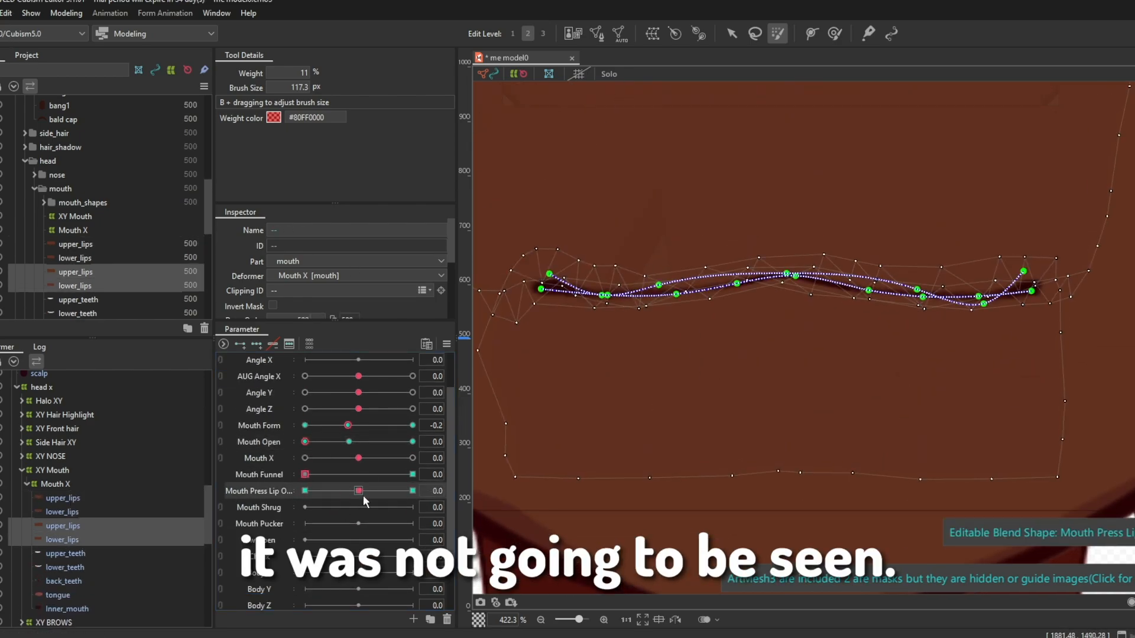
Step: Delete the pasted lip copies and test the original upper_lips and lower_lips with Mouth Open at Mouth Press Lip 1
{"action": "key", "text": "Delete"}
{"action": "left_click", "coordinate": [160, 498]}
{"action": "left_click", "coordinate": [159, 512], "text": "ctrl"}
{"action": "left_click", "coordinate": [413, 491]}
{"action": "left_click_drag", "start_coordinate": [305, 442], "coordinate": [333, 442]}
{"action": "left_click", "coordinate": [305, 442]}
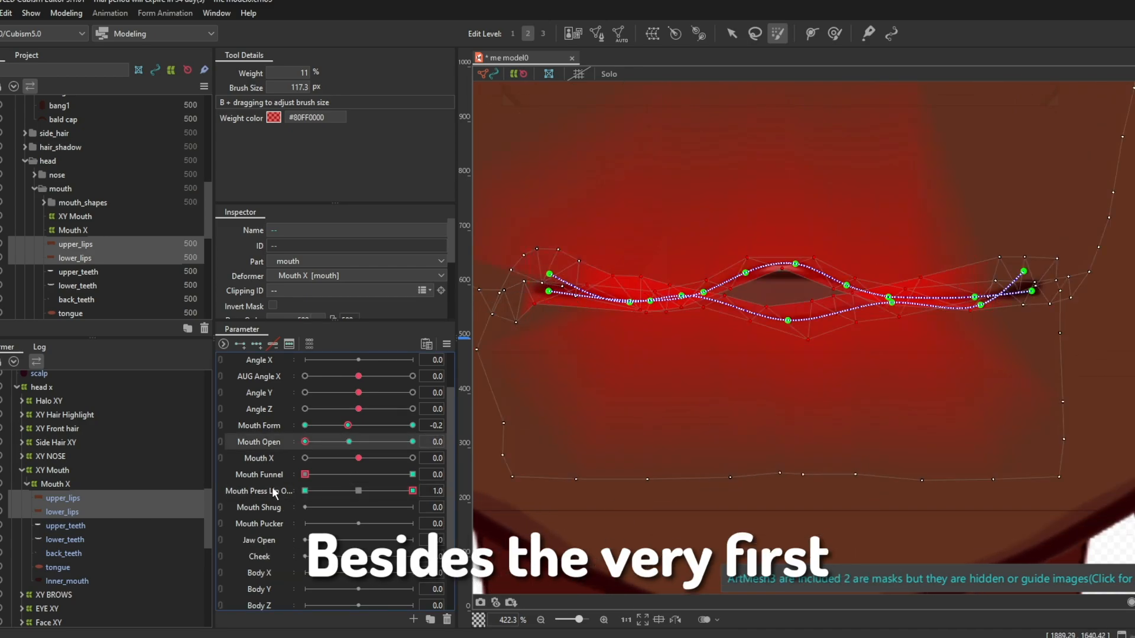
Step: Test upper_teeth with Mouth Open at Mouth Press Lip 1
{"action": "left_click", "coordinate": [158, 525]}
{"action": "left_click_drag", "start_coordinate": [249, 491], "coordinate": [414, 490]}
{"action": "mouse_move", "coordinate": [305, 442]}
{"action": "left_mouse_down"}
{"action": "mouse_move", "coordinate": [347, 448]}
{"action": "mouse_move", "coordinate": [292, 459]}
{"action": "left_mouse_up"}
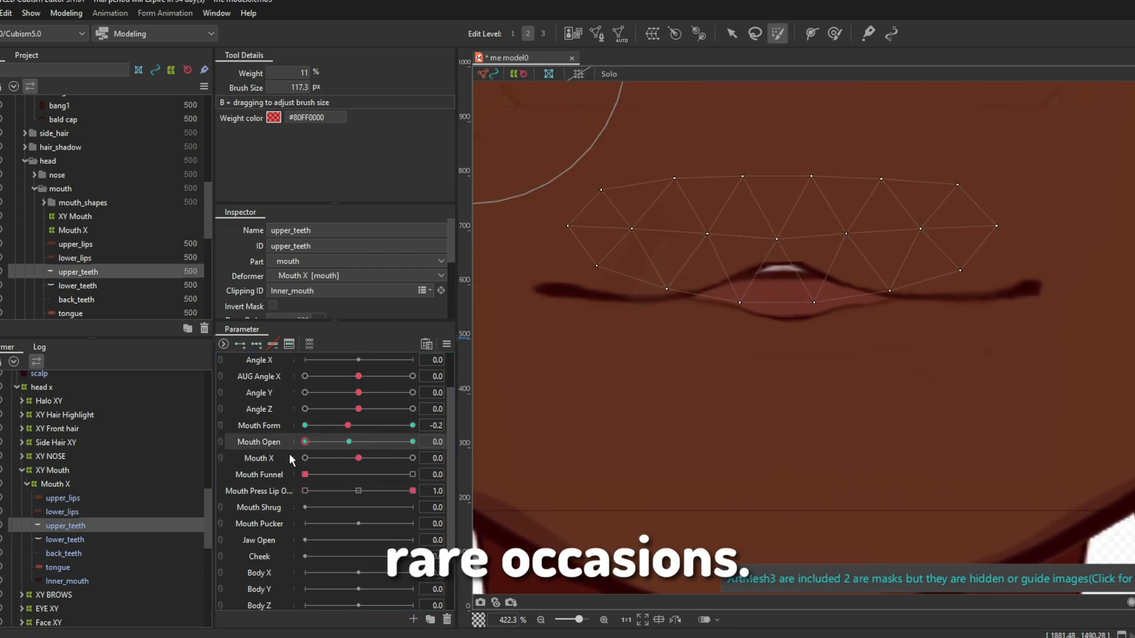
Step: Try to raise the middle of lower_lips toward upper_lips at Mouth Press Lip 1
{"action": "left_click", "coordinate": [159, 498]}
{"action": "left_click", "coordinate": [160, 512], "text": "ctrl"}
{"action": "left_click", "coordinate": [414, 490]}
{"action": "left_click_drag", "start_coordinate": [781, 254], "coordinate": [780, 258]}
{"action": "left_click_drag", "start_coordinate": [526, 251], "coordinate": [981, 348]}
{"action": "left_click_drag", "start_coordinate": [788, 320], "coordinate": [782, 269]}
Step: Undo the last lip shape edits and test upper_lips and lower_lips with Mouth Press Lip
{"action": "left_click", "coordinate": [158, 526]}
{"action": "key", "text": "ctrl+a"}
{"action": "left_click", "coordinate": [159, 540]}
{"action": "key", "text": "ctrl+z"}
{"action": "key", "text": "ctrl+z"}
{"action": "key", "text": "ctrl+z"}
{"action": "key", "text": "ctrl+z"}
{"action": "key", "text": "ctrl+z"}
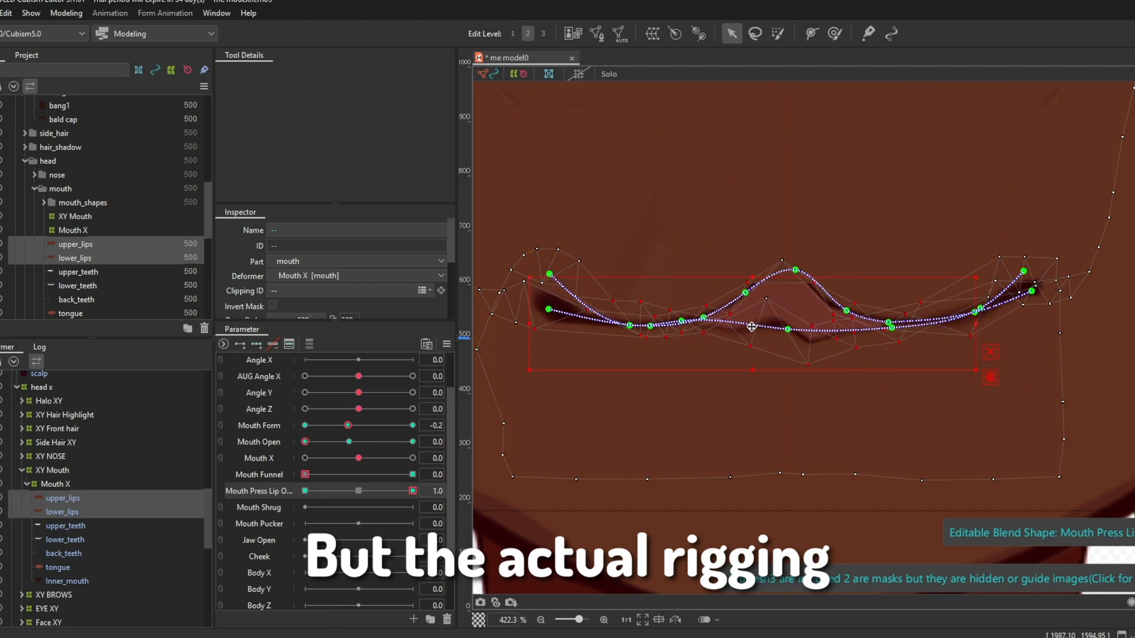
{"action": "left_click_drag", "start_coordinate": [412, 490], "coordinate": [367, 493]}
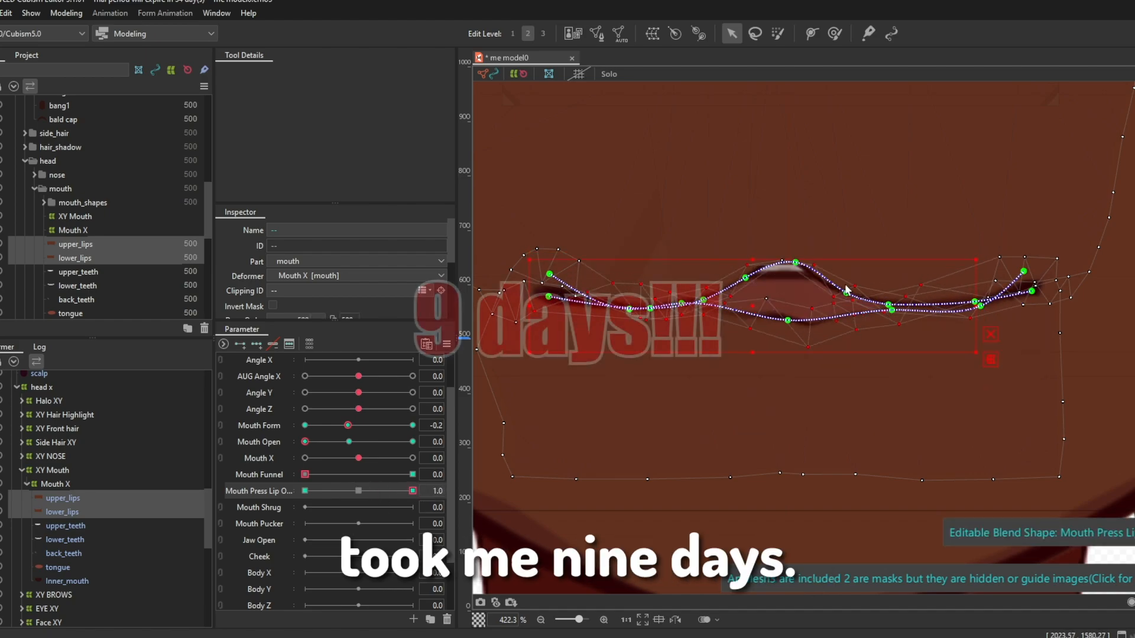
Step: Raise the middle of the Shrug warp deformer at Mouth Shrug 1 and narrow the Pucker deformer at Mouth Pucker -1
{"action": "scroll", "coordinate": [815, 277], "scroll_direction": "up", "scroll_amount": 2}
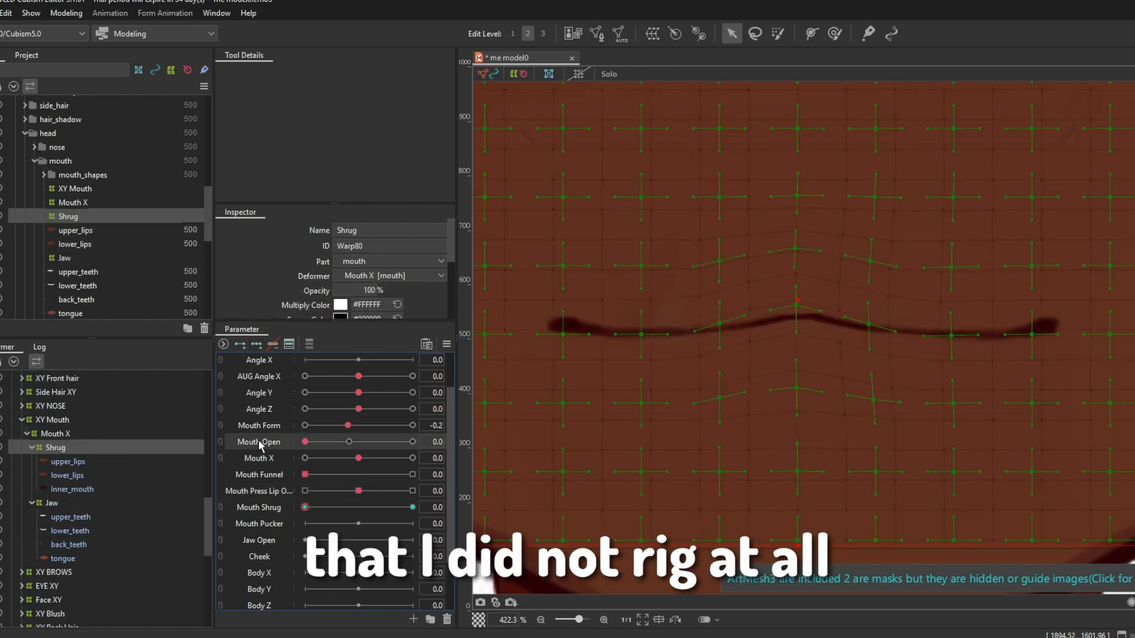
{"action": "key", "text": "v"}
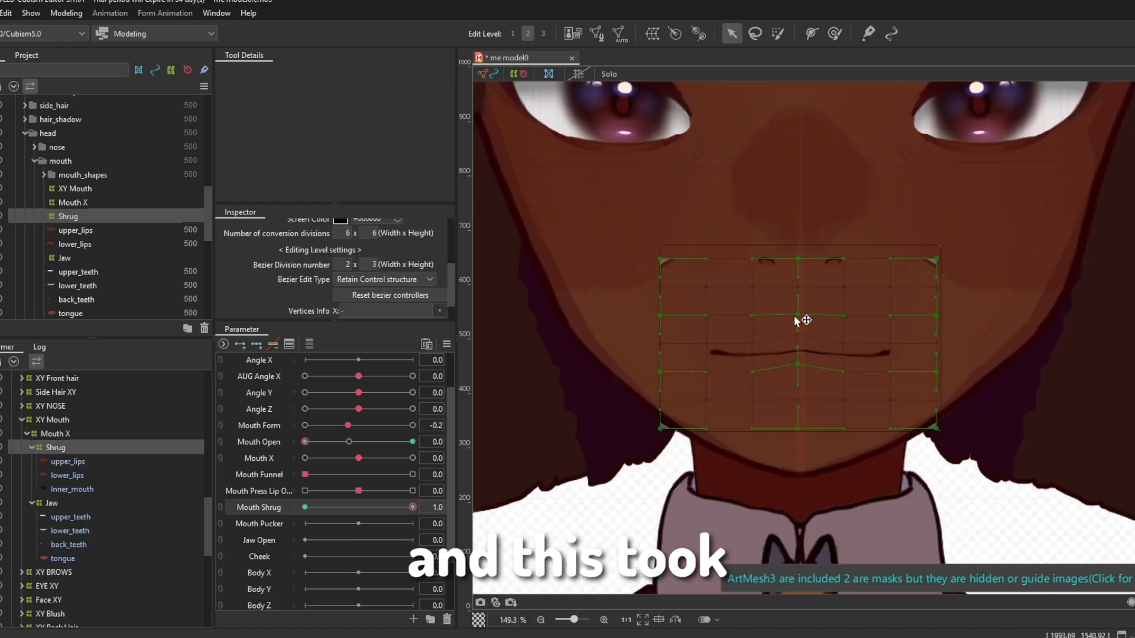
{"action": "scroll", "coordinate": [940, 410], "scroll_direction": "up", "scroll_amount": 5}
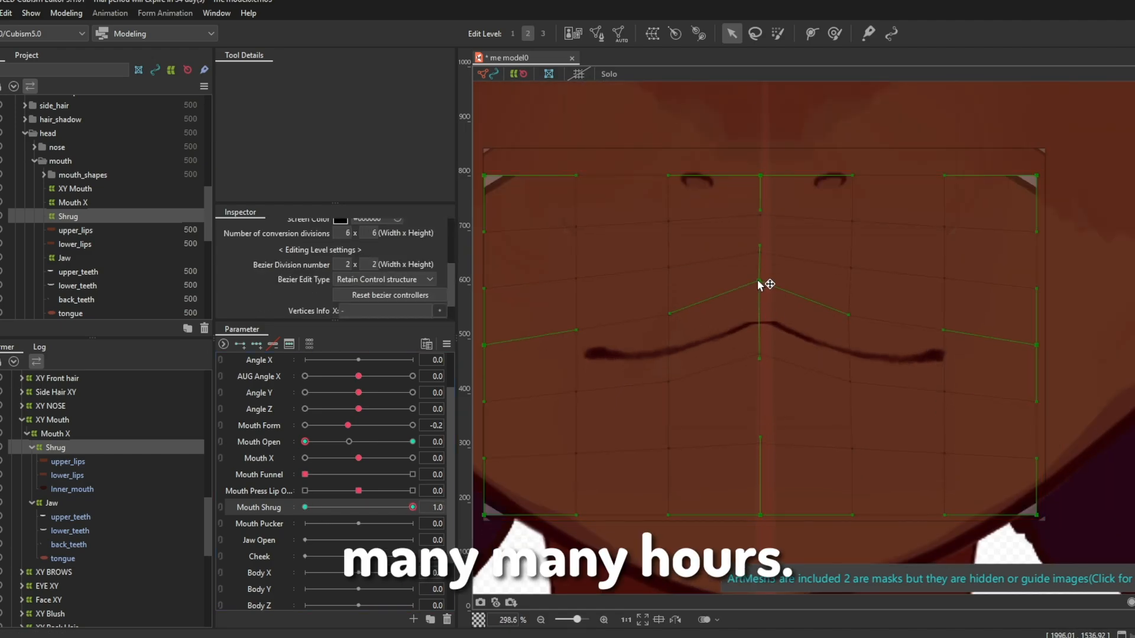
{"action": "key", "text": "b"}
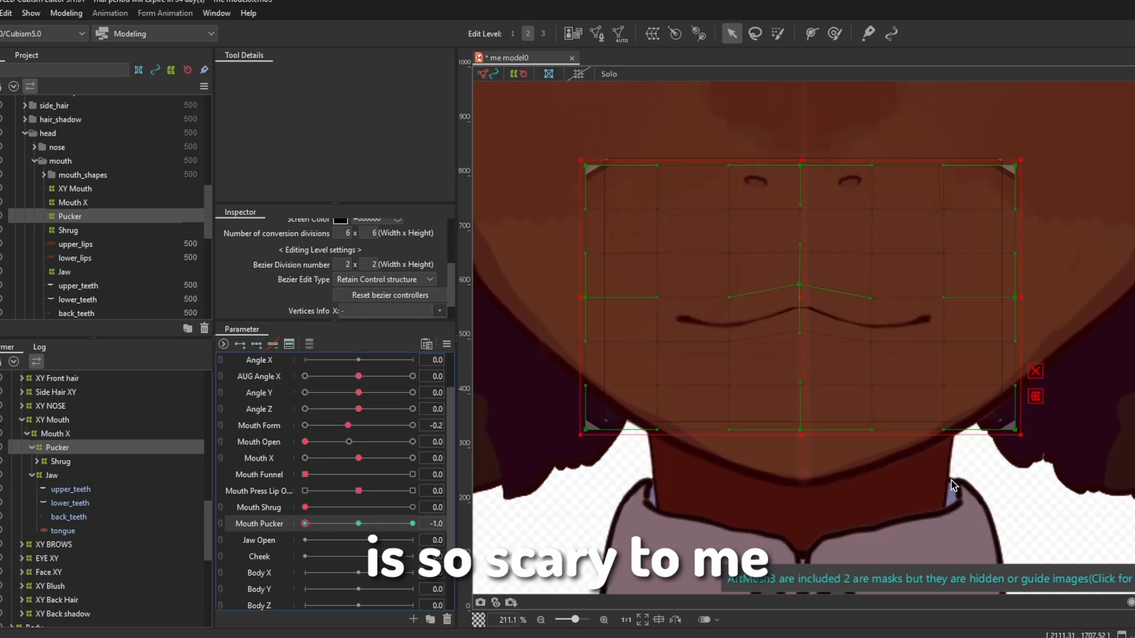
{"action": "left_click_drag", "start_coordinate": [1021, 299], "coordinate": [946, 308]}
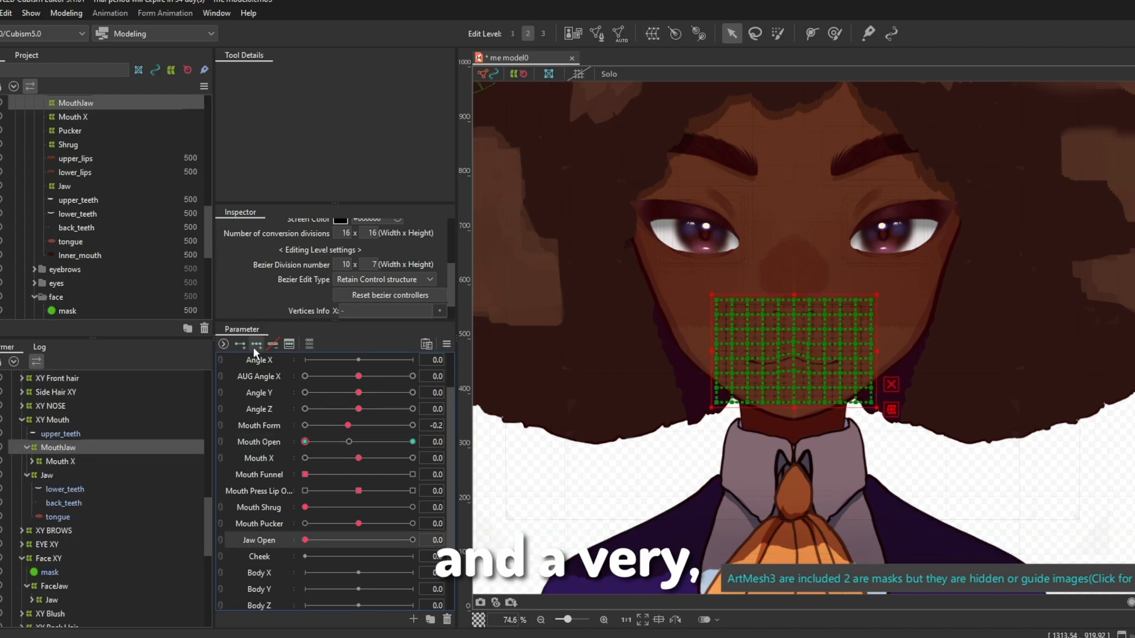
Step: Set the MouthJaw warp deformer's Bezier divisions to 2 x 2 and its conversion divisions to 6 x 6
{"action": "left_click", "coordinate": [256, 345]}
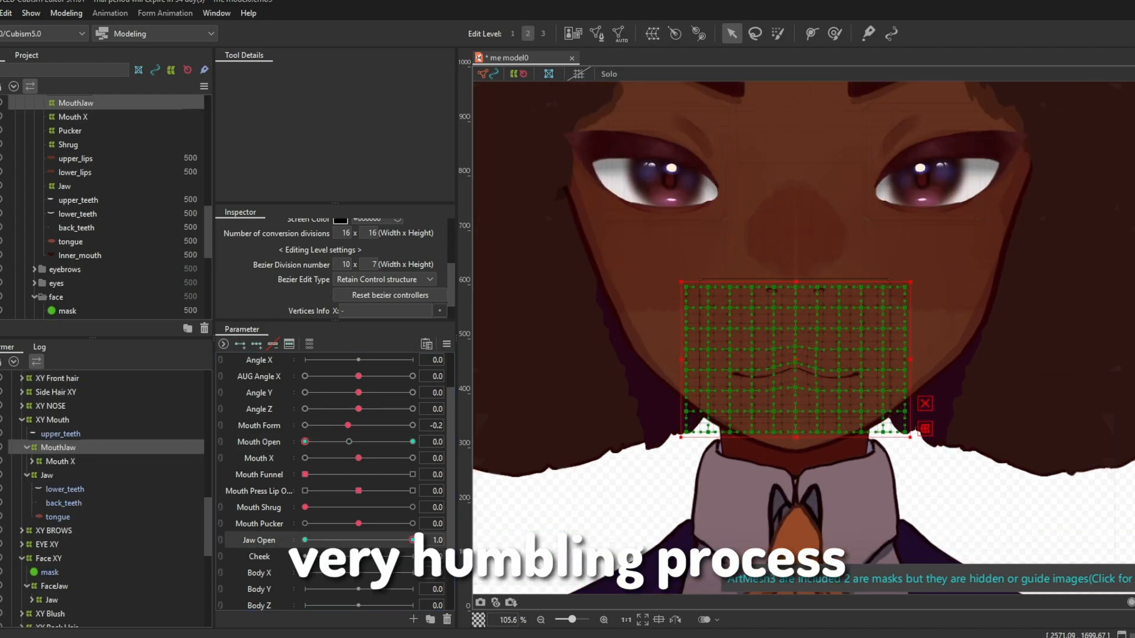
{"action": "key", "text": "Return"}
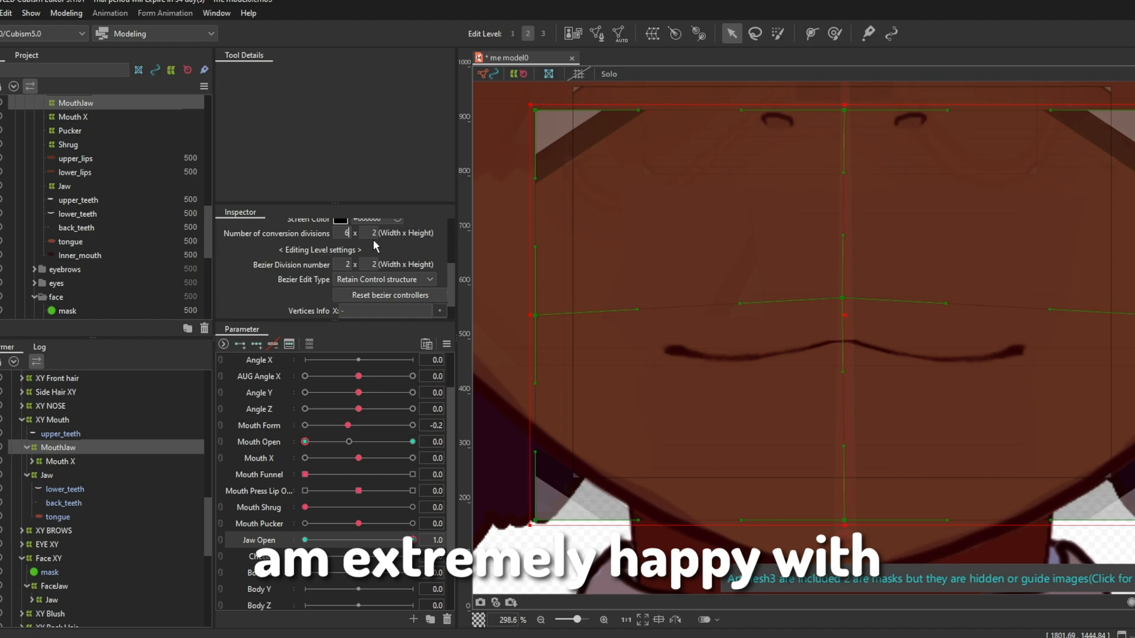
{"action": "key", "text": "Tab"}
{"action": "type", "text": "6"}
{"action": "key", "text": "Return"}
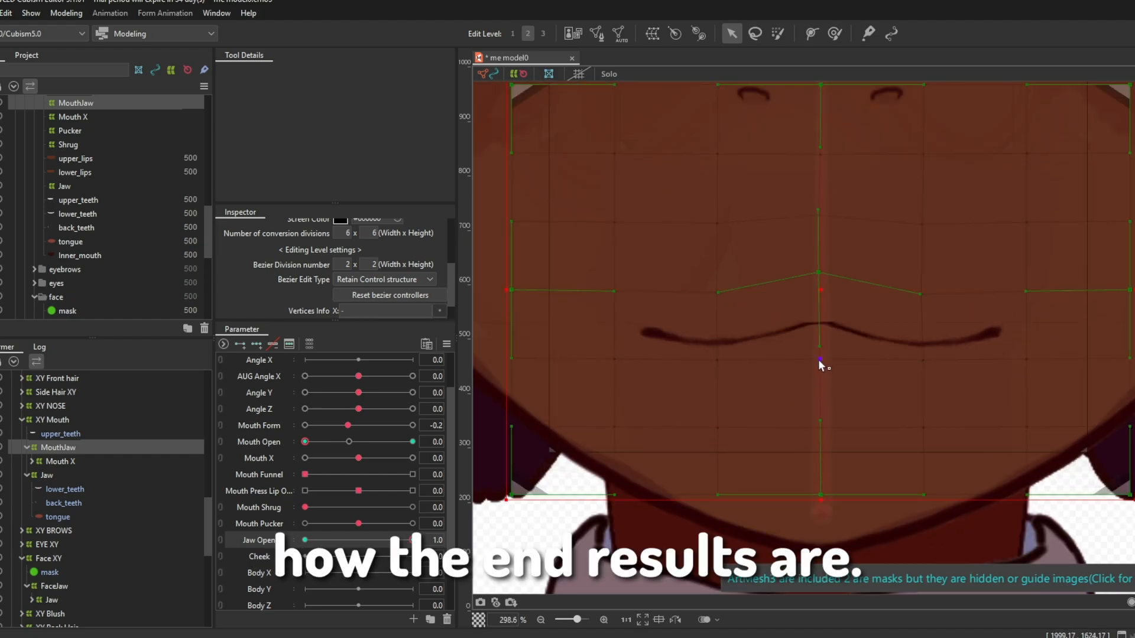
Step: Pull the middle of the MouthJaw warp deformer down below the lips at Jaw Open 1
{"action": "left_click_drag", "start_coordinate": [820, 359], "coordinate": [818, 432]}
{"action": "scroll", "coordinate": [819, 435], "scroll_direction": "down", "scroll_amount": 2}
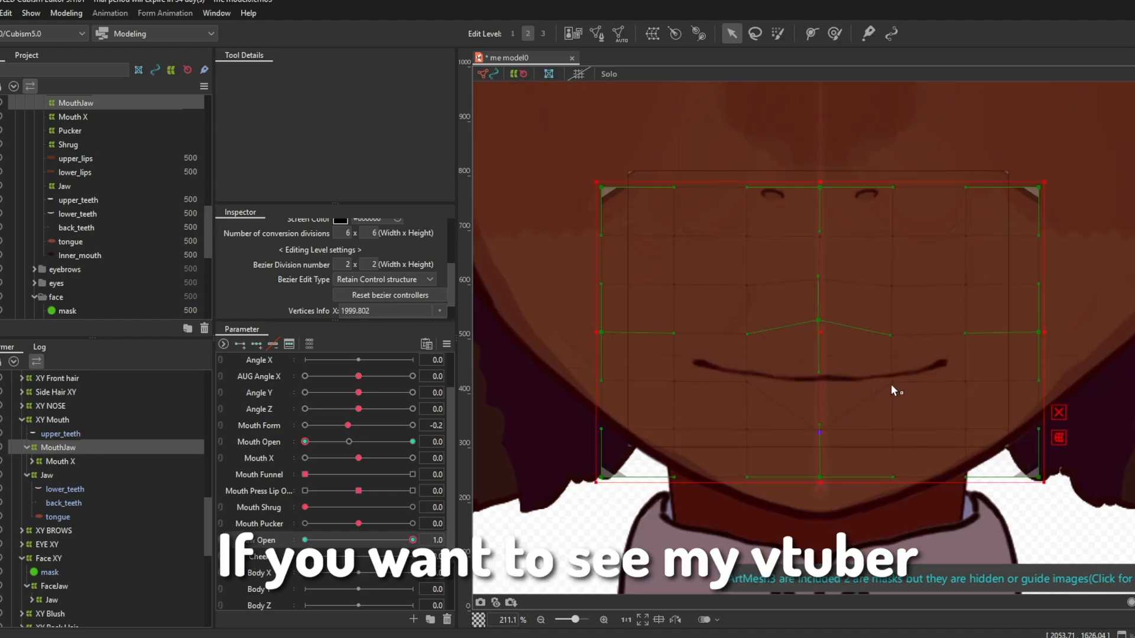
{"action": "left_click", "coordinate": [975, 402]}
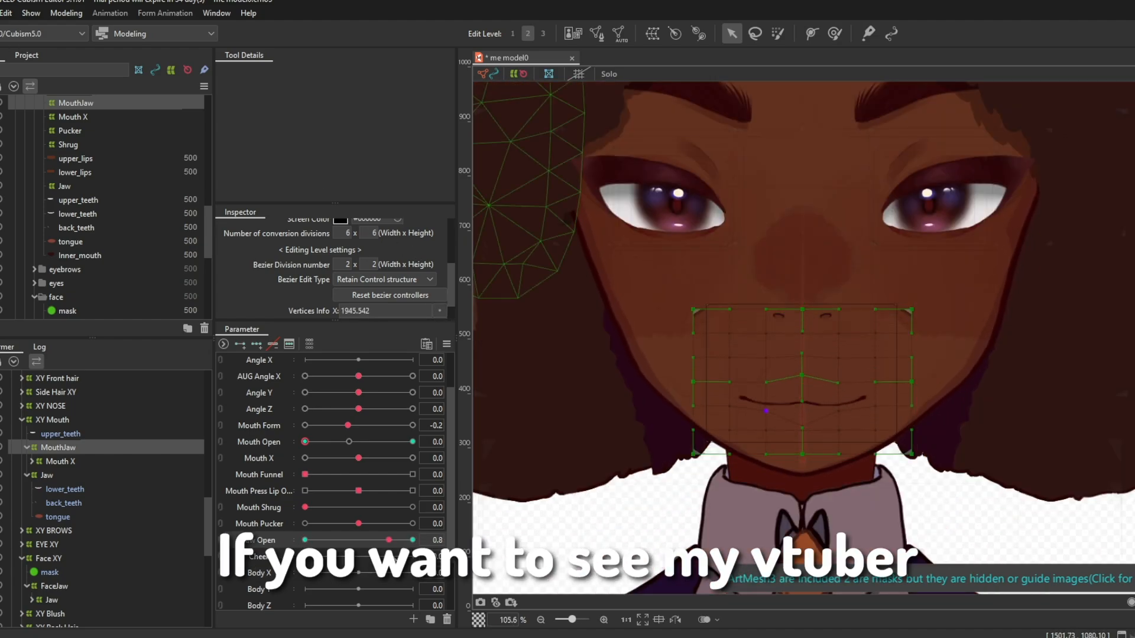